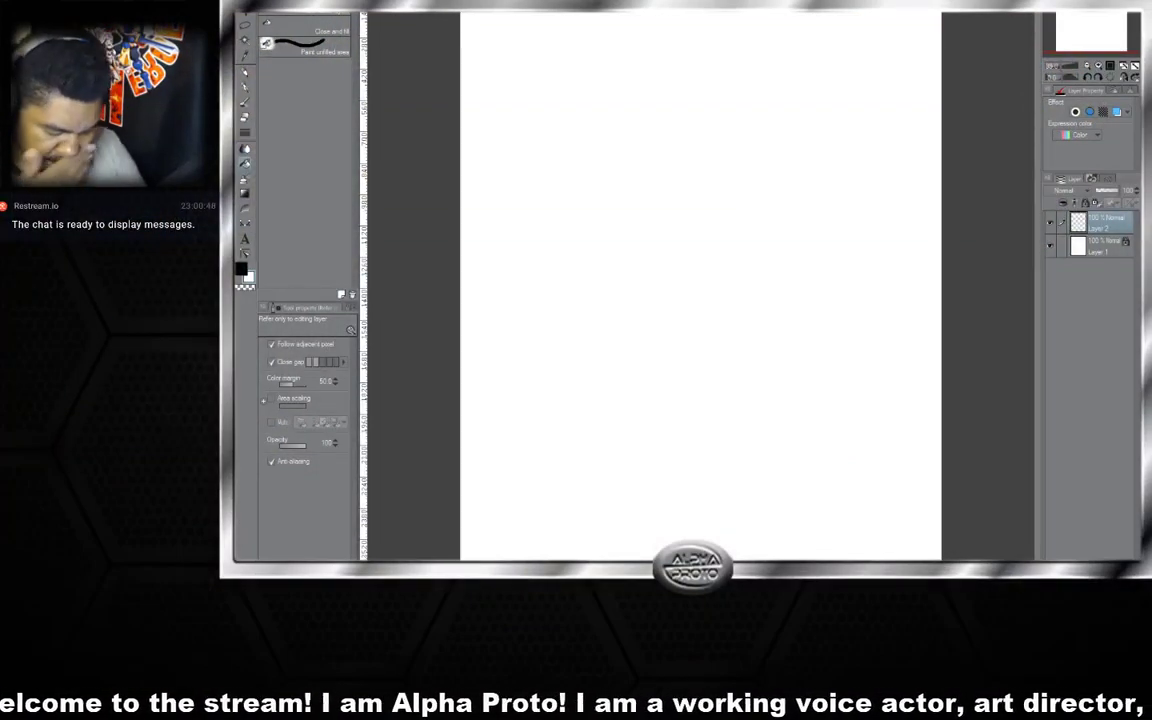
# - Outline the roaring monster's upper snout and open lower jaw in black at the top of the page with the size 1.00 Turnip pen
pyautogui.click(245, 72)
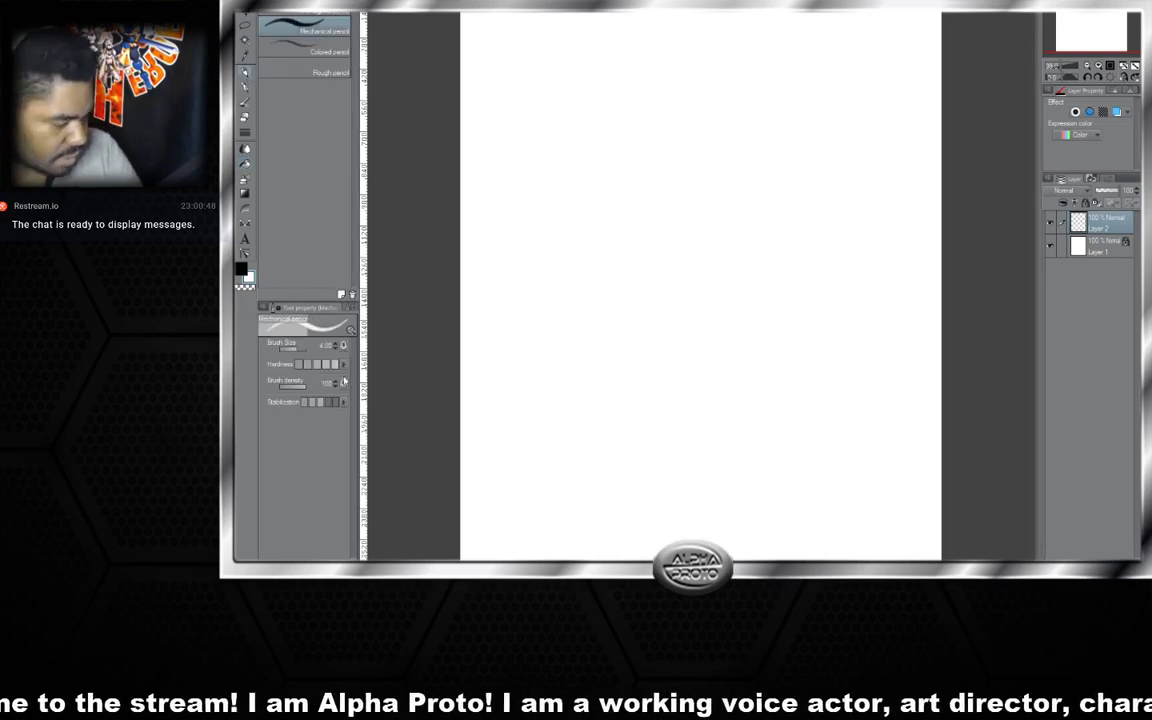
pyautogui.click(245, 87)
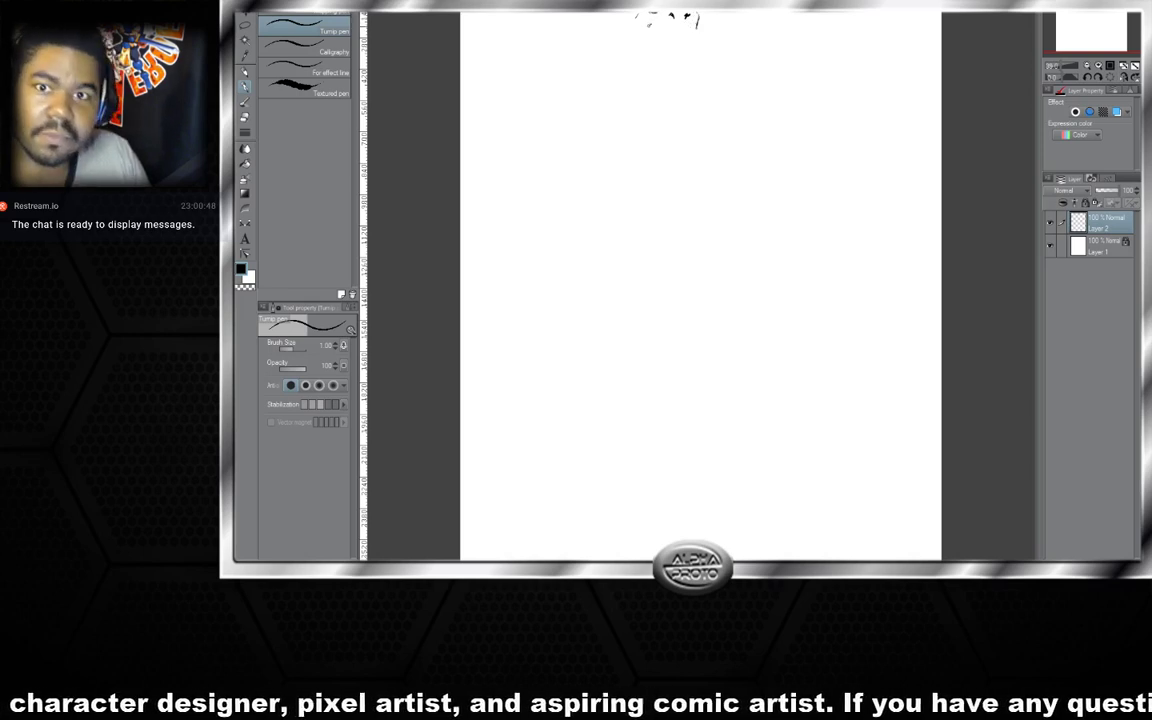
pyautogui.moveTo(640, 17); pyautogui.dragTo(663, 22)
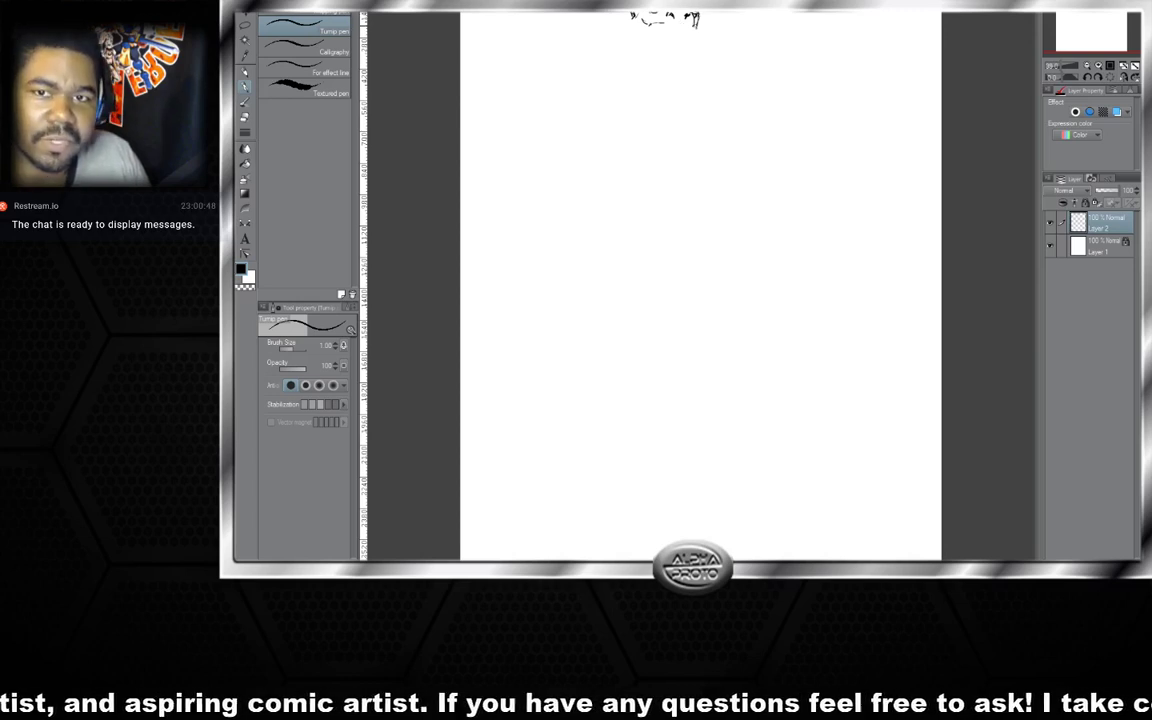
pyautogui.moveTo(672, 26)
pyautogui.mouseDown()
pyautogui.moveTo(692, 27)
pyautogui.moveTo(675, 25)
pyautogui.mouseUp()
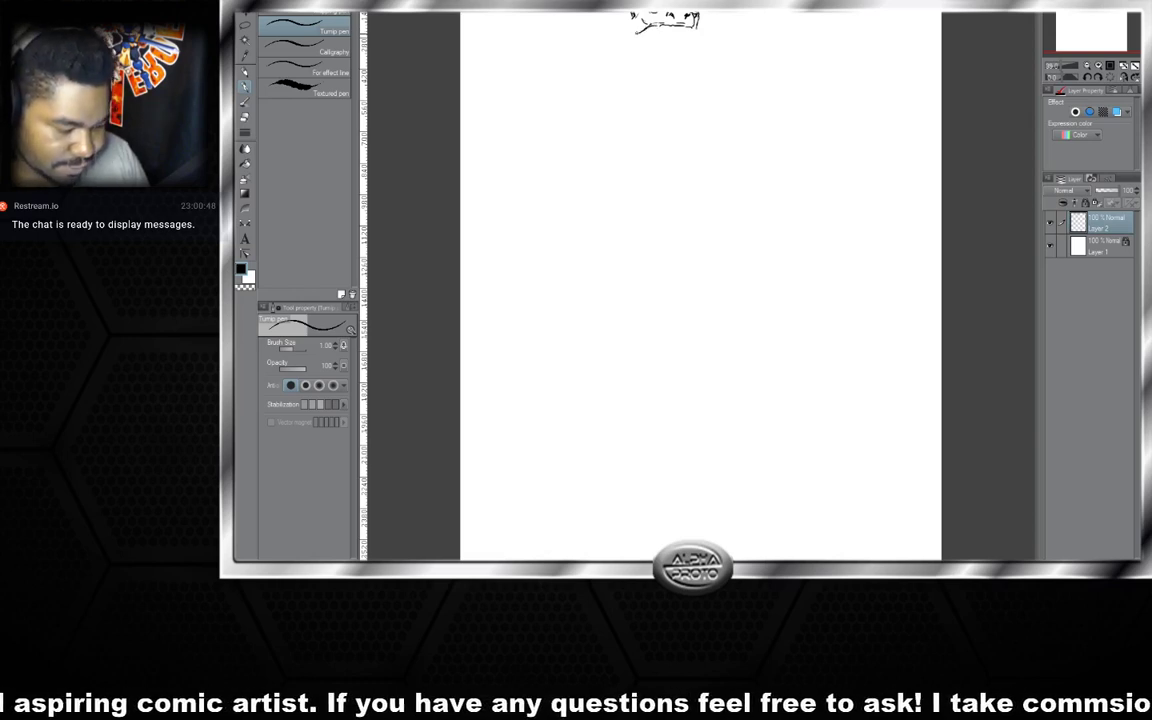
pyautogui.moveTo(637, 32); pyautogui.dragTo(660, 67)
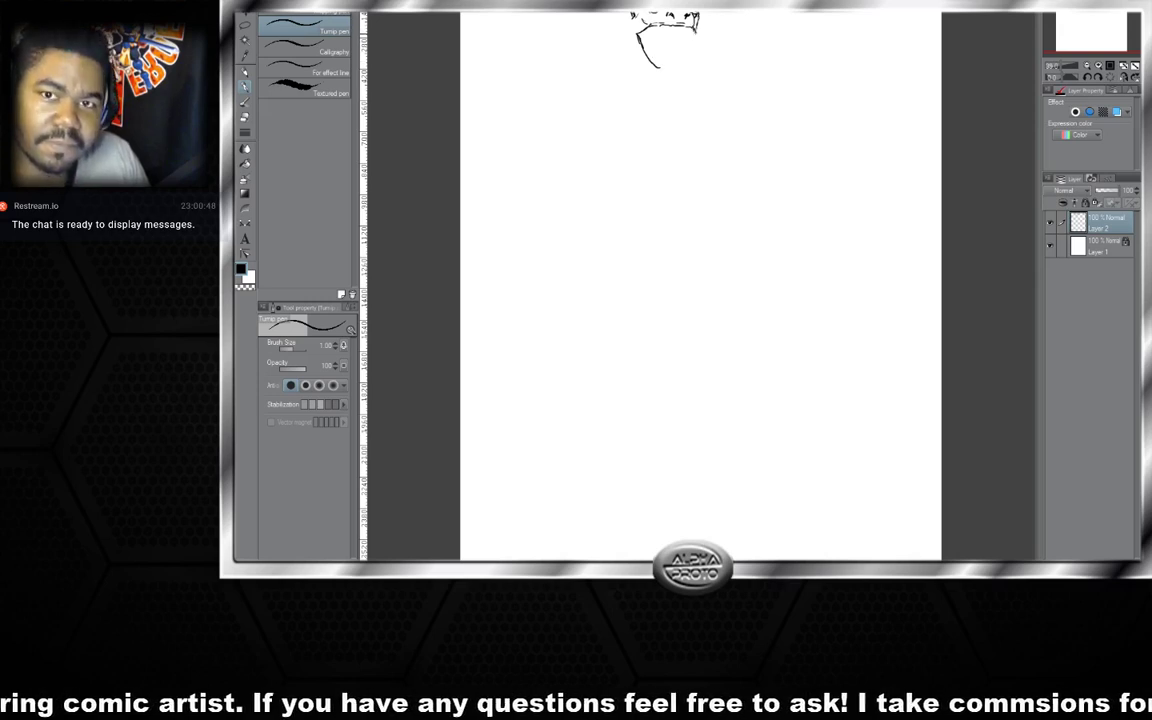
pyautogui.moveTo(694, 20)
pyautogui.mouseDown()
pyautogui.moveTo(686, 58)
pyautogui.moveTo(665, 69)
pyautogui.mouseUp()
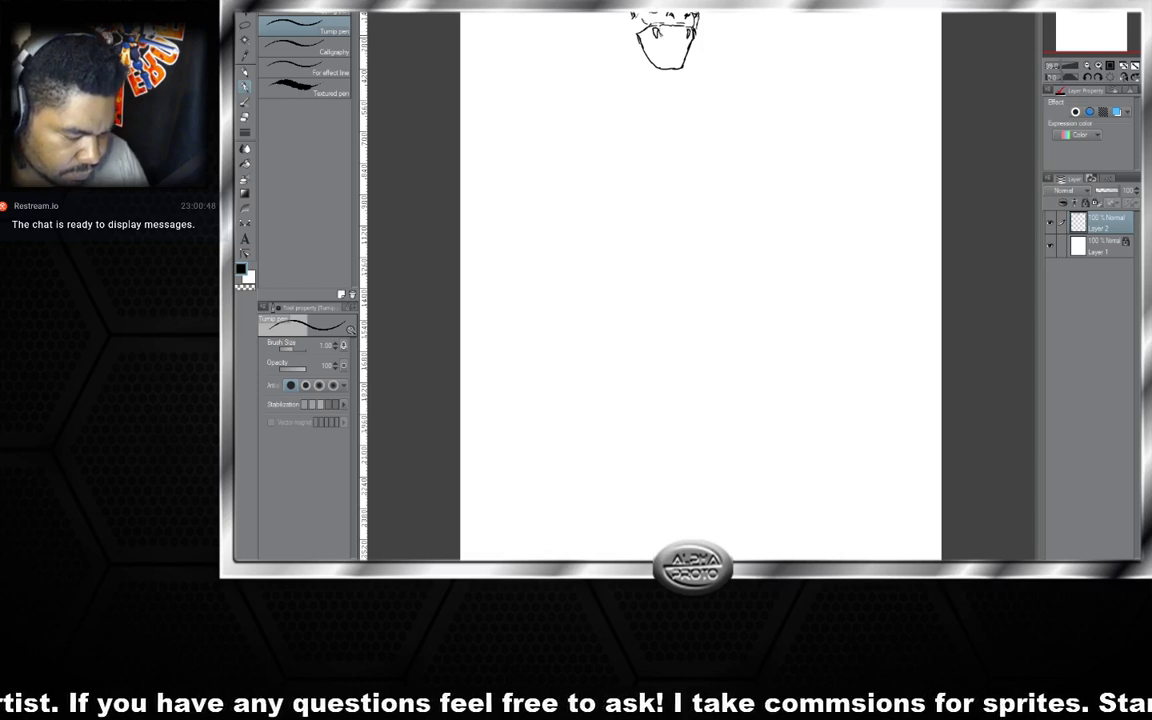
# - Draw the teeth, tongue and facial details, and fill the inside of the monster's mouth with black
pyautogui.moveTo(662, 28); pyautogui.dragTo(668, 36)
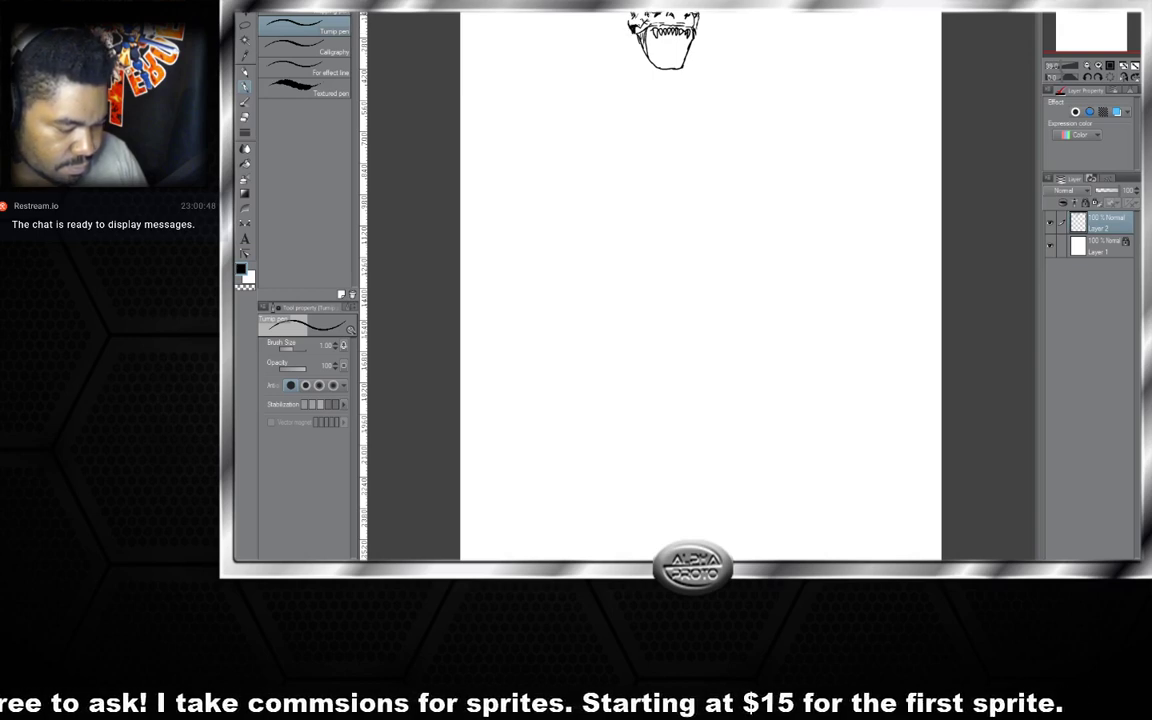
pyautogui.moveTo(634, 14); pyautogui.dragTo(631, 28)
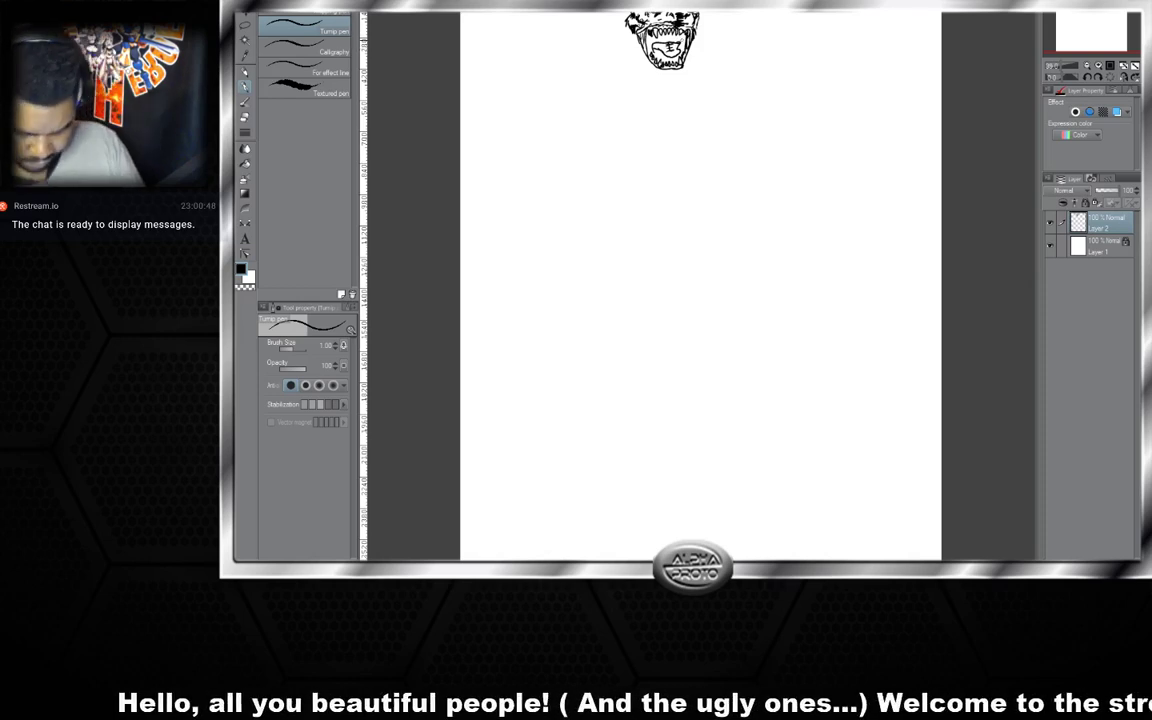
pyautogui.press('g')
pyautogui.press('g')
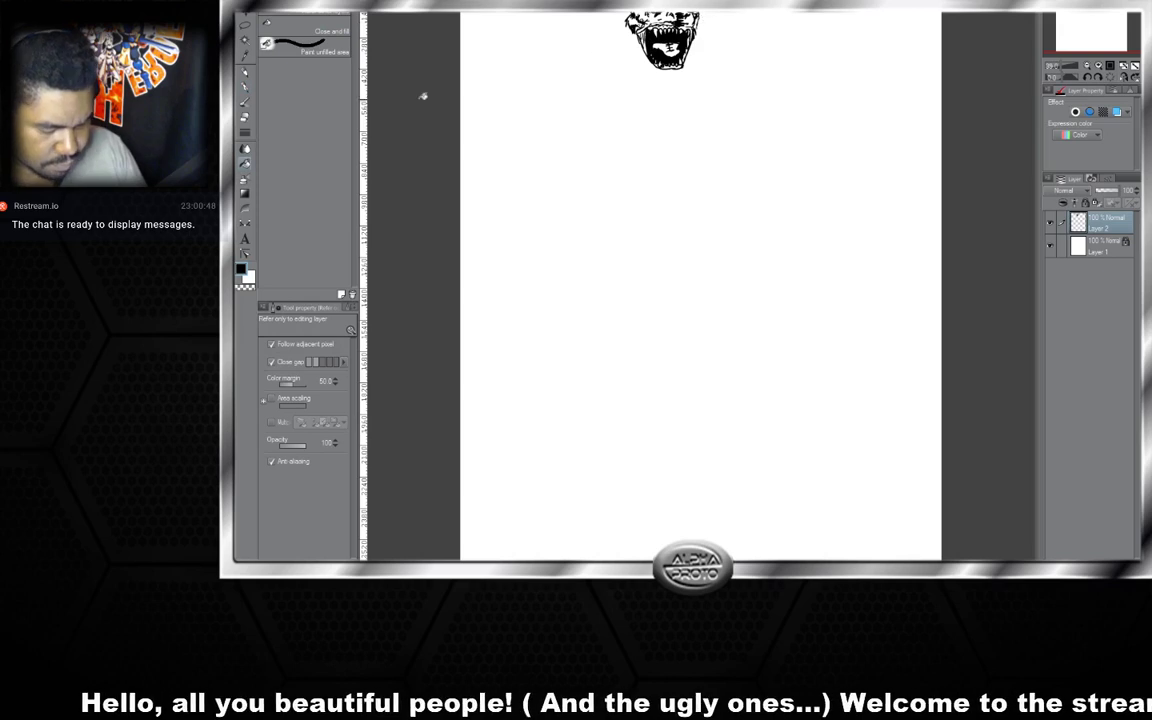
# - Draw both sides of the neck with the Turnip pen, plus the right-hand shoulder and bent arm ending in a clawed hand
pyautogui.click(245, 87)
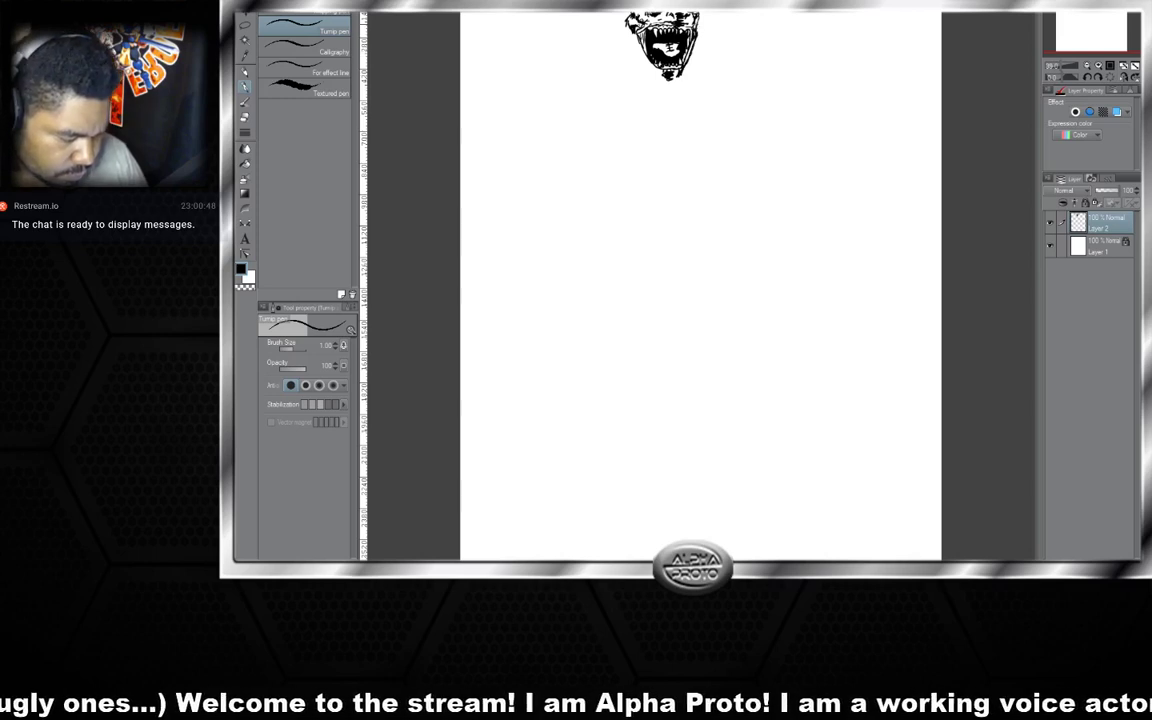
pyautogui.moveTo(624, 22); pyautogui.dragTo(606, 88)
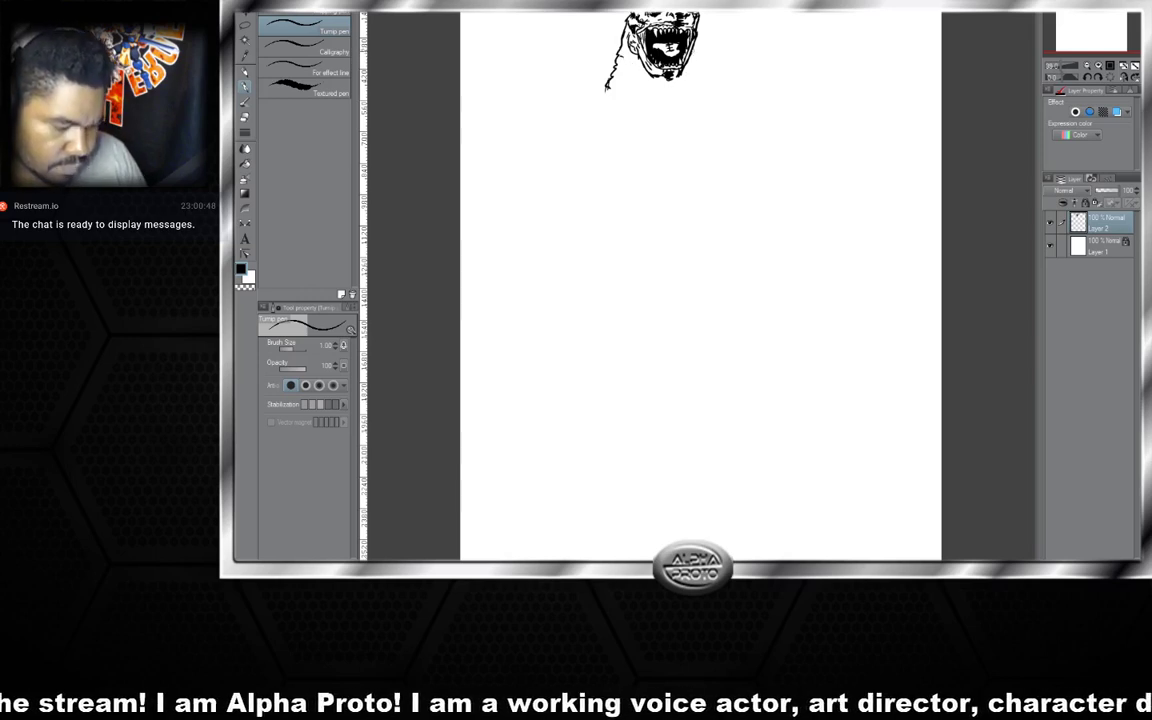
pyautogui.moveTo(699, 50)
pyautogui.mouseDown()
pyautogui.moveTo(712, 93)
pyautogui.moveTo(767, 119)
pyautogui.mouseUp()
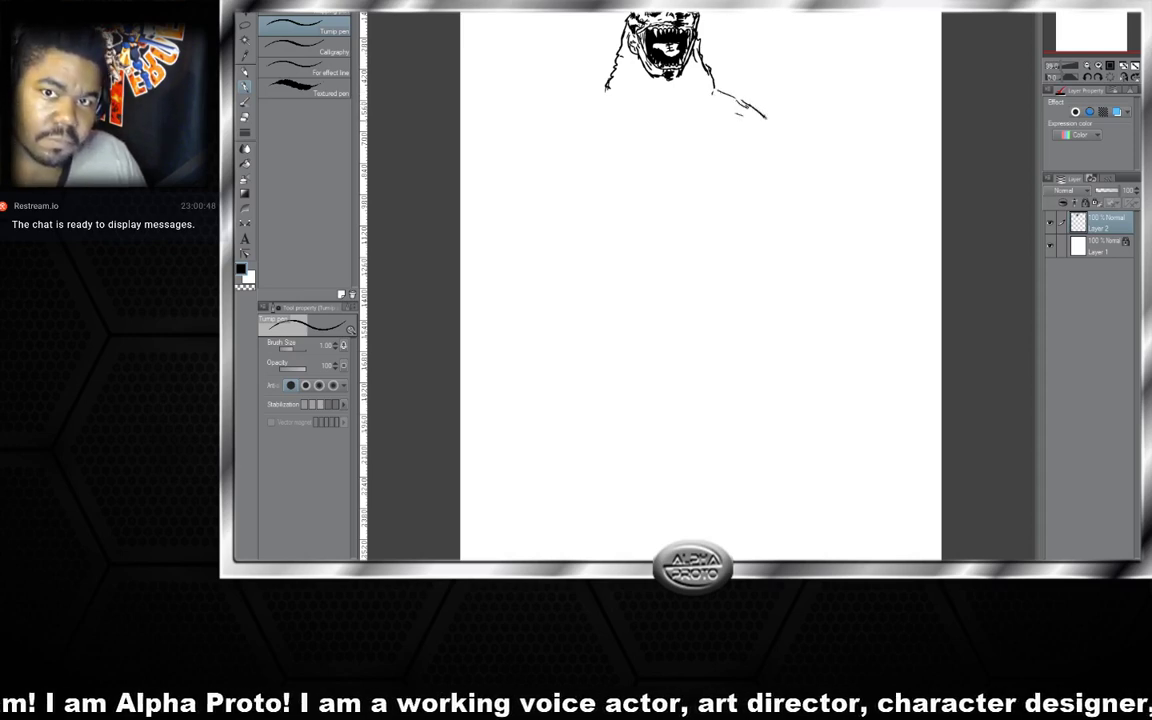
pyautogui.moveTo(692, 108); pyautogui.dragTo(698, 120)
pyautogui.moveTo(760, 114); pyautogui.dragTo(774, 131)
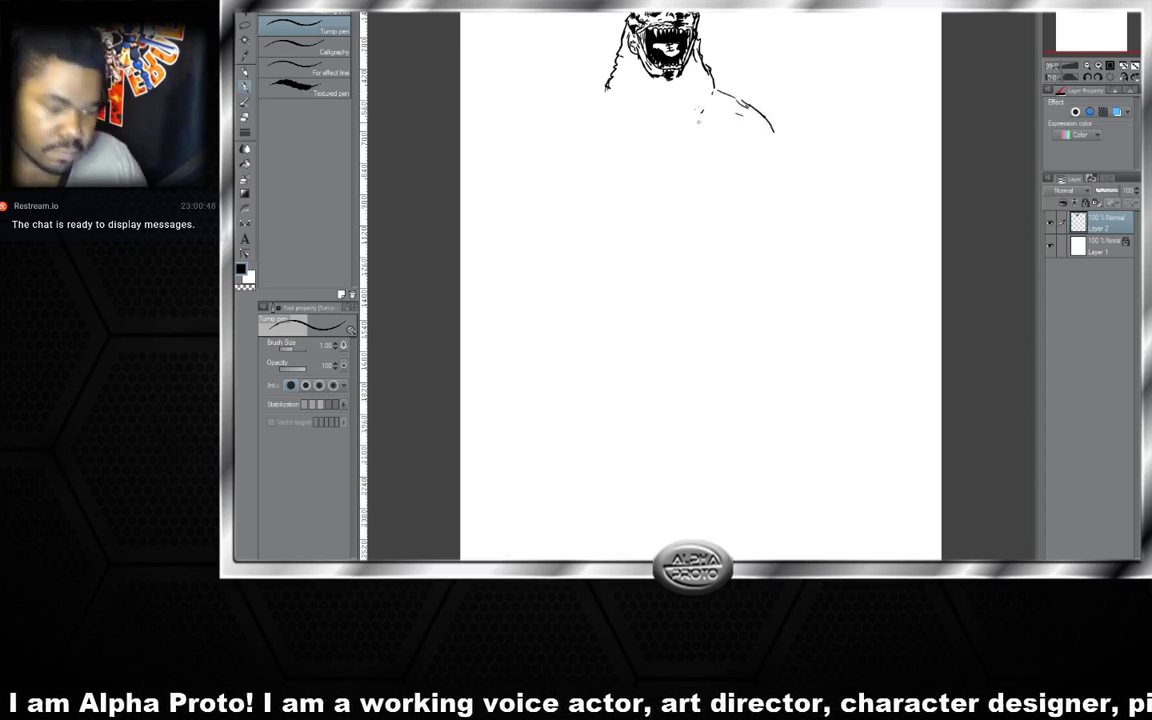
pyautogui.moveTo(693, 120)
pyautogui.mouseDown()
pyautogui.moveTo(689, 129)
pyautogui.moveTo(705, 97)
pyautogui.moveTo(691, 142)
pyautogui.moveTo(739, 152)
pyautogui.moveTo(765, 130)
pyautogui.moveTo(741, 157)
pyautogui.moveTo(775, 150)
pyautogui.moveTo(776, 165)
pyautogui.moveTo(737, 160)
pyautogui.moveTo(722, 207)
pyautogui.moveTo(728, 222)
pyautogui.moveTo(746, 189)
pyautogui.moveTo(747, 227)
pyautogui.moveTo(758, 196)
pyautogui.moveTo(768, 214)
pyautogui.mouseUp()
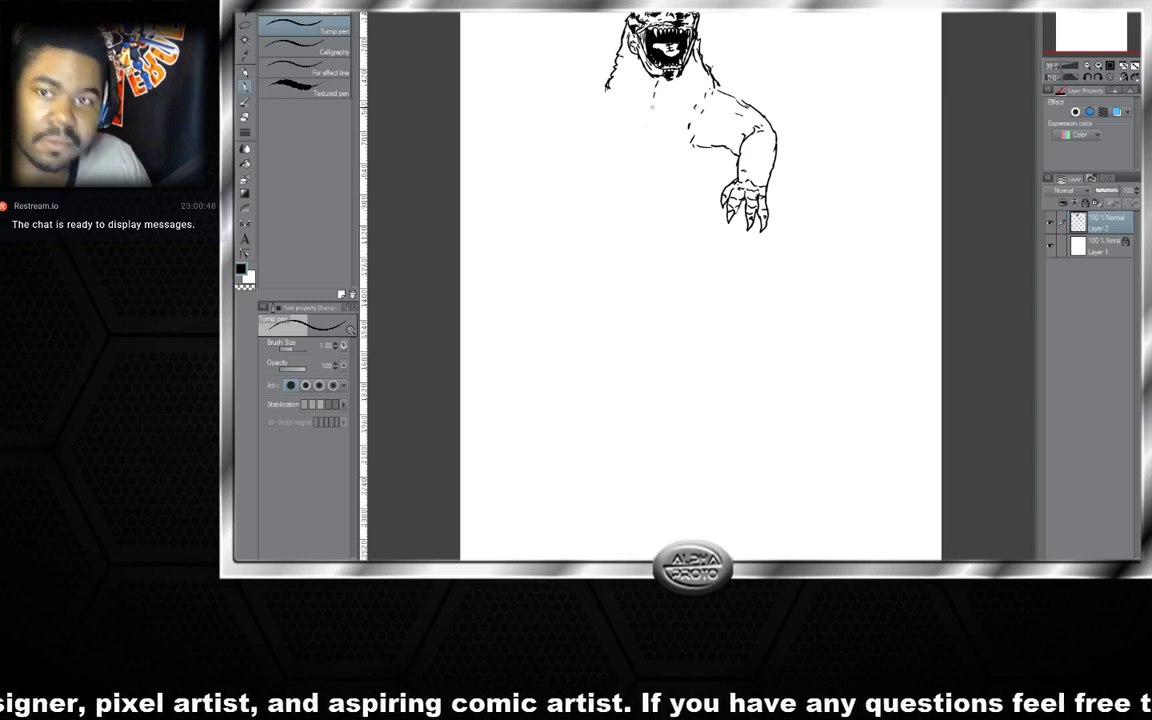
# - Draw broken vertical guide lines down the throat and fill the neck and upper chest with curved horizontal bands
pyautogui.moveTo(651, 102)
pyautogui.mouseDown()
pyautogui.moveTo(650, 124)
pyautogui.moveTo(639, 101)
pyautogui.moveTo(635, 131)
pyautogui.mouseUp()
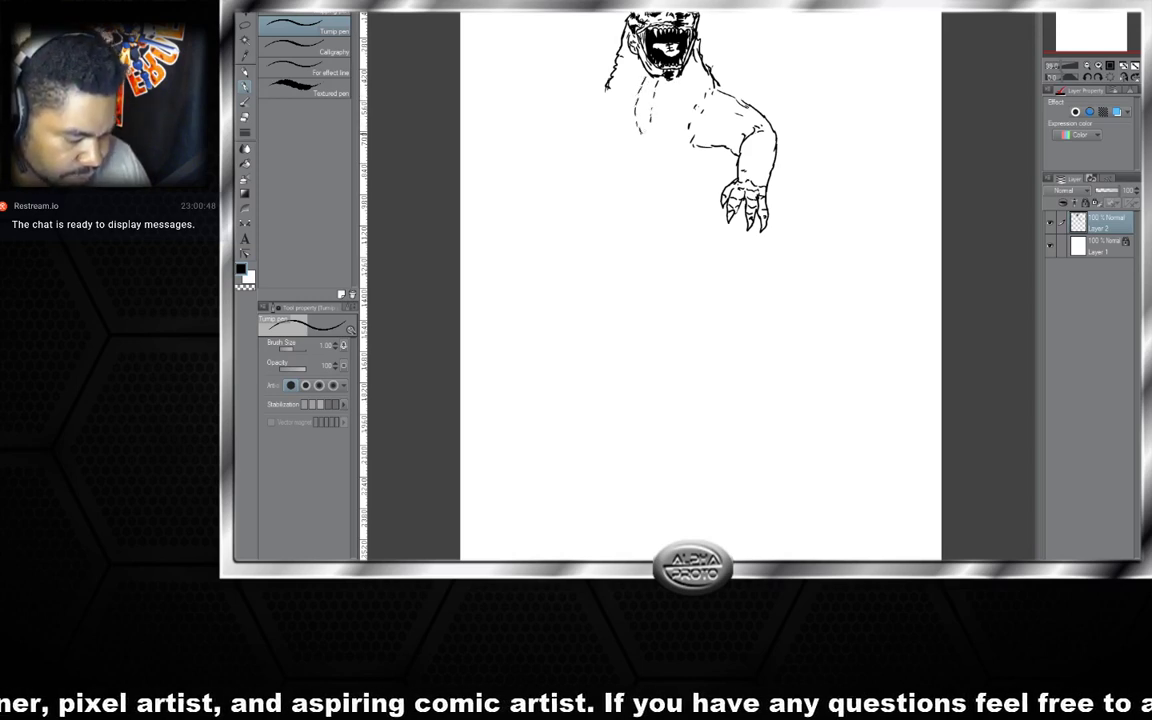
pyautogui.moveTo(609, 82); pyautogui.dragTo(607, 91)
pyautogui.moveTo(607, 107); pyautogui.dragTo(597, 125)
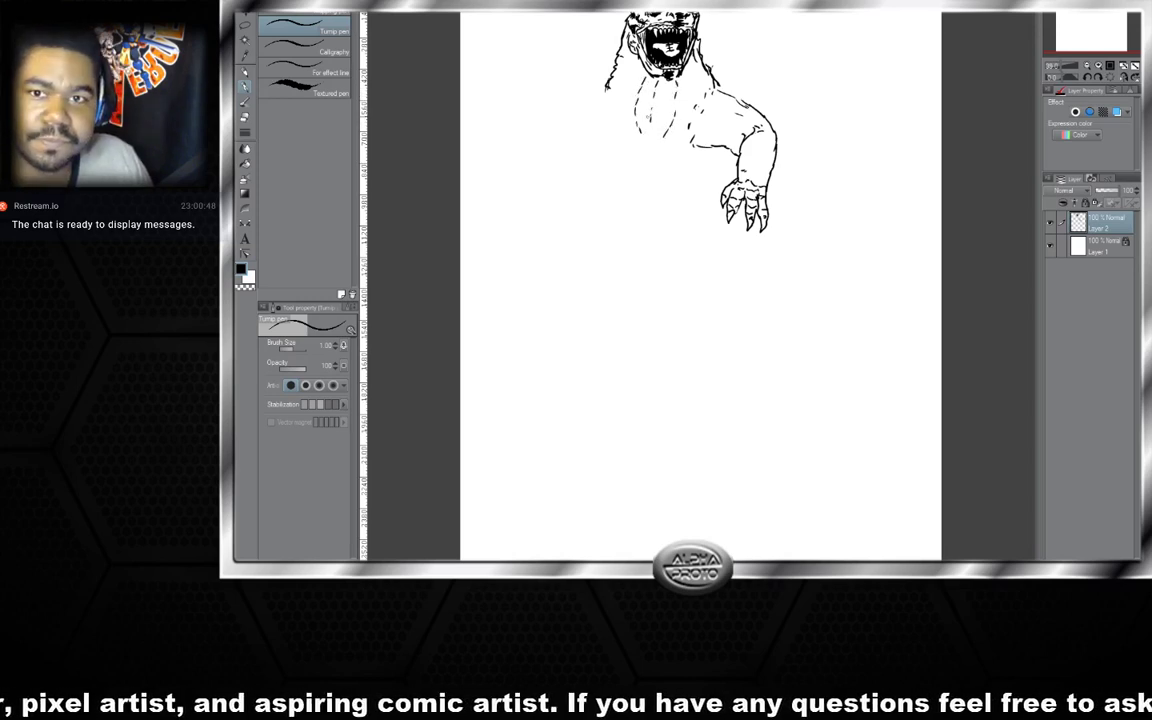
pyautogui.moveTo(630, 55)
pyautogui.mouseDown()
pyautogui.moveTo(607, 100)
pyautogui.moveTo(636, 115)
pyautogui.mouseUp()
pyautogui.moveTo(697, 65)
pyautogui.mouseDown()
pyautogui.moveTo(675, 111)
pyautogui.moveTo(642, 102)
pyautogui.moveTo(630, 123)
pyautogui.mouseUp()
# - Draw the long curve of the torso's left side and a cluster of segmented plates at the base of the chest
pyautogui.moveTo(626, 121)
pyautogui.mouseDown()
pyautogui.moveTo(660, 144)
pyautogui.moveTo(614, 238)
pyautogui.moveTo(625, 256)
pyautogui.mouseUp()
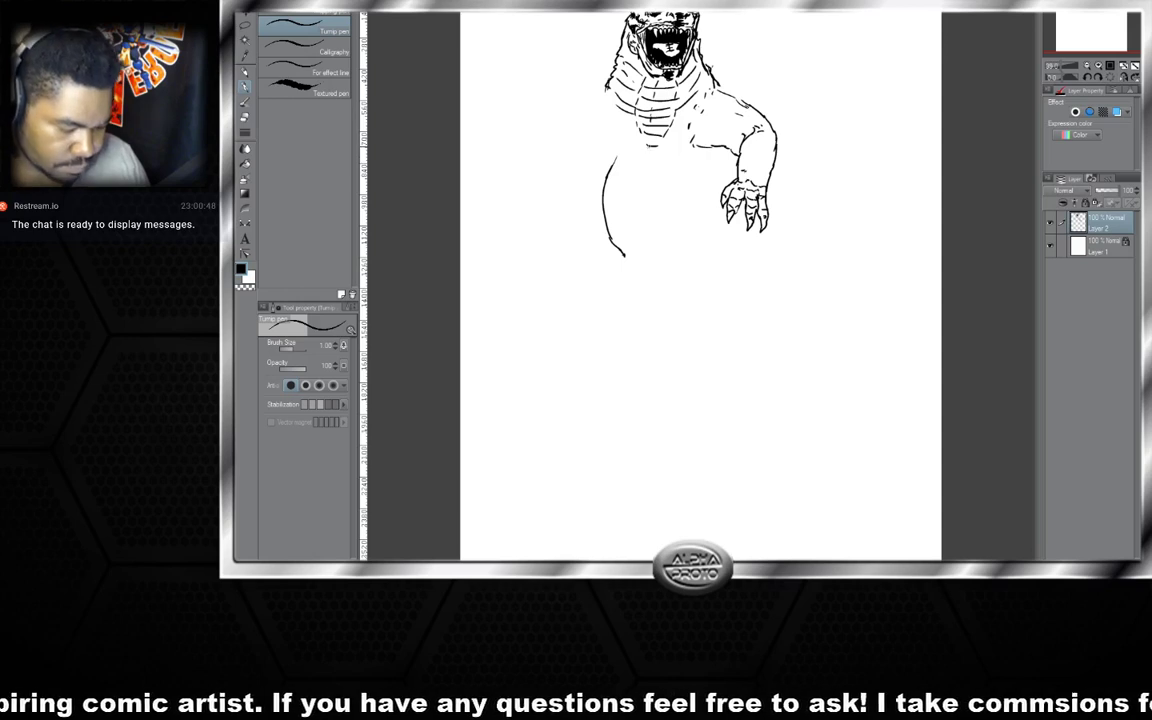
pyautogui.moveTo(649, 147)
pyautogui.mouseDown()
pyautogui.moveTo(638, 156)
pyautogui.moveTo(672, 157)
pyautogui.mouseUp()
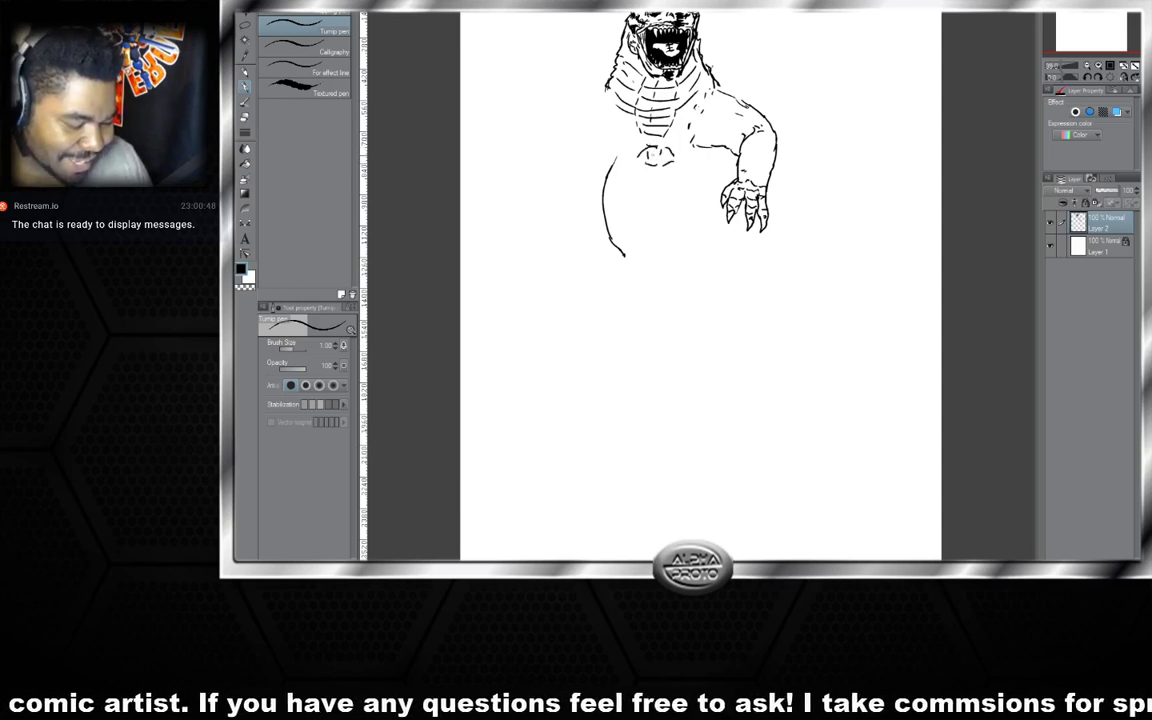
pyautogui.moveTo(636, 158)
pyautogui.mouseDown()
pyautogui.moveTo(616, 166)
pyautogui.moveTo(632, 180)
pyautogui.moveTo(729, 150)
pyautogui.moveTo(698, 123)
pyautogui.moveTo(629, 98)
pyautogui.moveTo(642, 80)
pyautogui.moveTo(660, 84)
pyautogui.mouseUp()
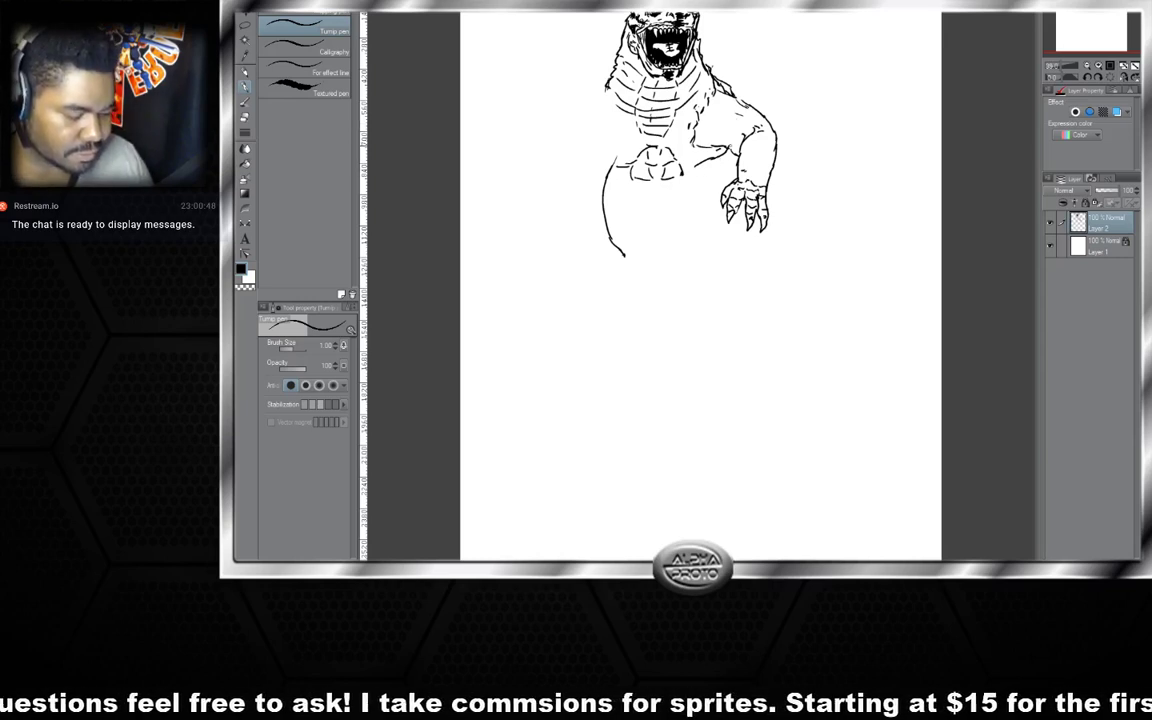
# - Add curved skin folds across the right-hand shoulder, upper arm and side of the chest
pyautogui.moveTo(663, 122)
pyautogui.mouseDown()
pyautogui.moveTo(675, 108)
pyautogui.moveTo(741, 116)
pyautogui.moveTo(751, 104)
pyautogui.moveTo(706, 138)
pyautogui.mouseUp()
pyautogui.moveTo(626, 125); pyautogui.dragTo(646, 104)
pyautogui.moveTo(648, 104)
pyautogui.mouseDown()
pyautogui.moveTo(652, 79)
pyautogui.moveTo(664, 81)
pyautogui.moveTo(632, 125)
pyautogui.moveTo(671, 110)
pyautogui.moveTo(651, 125)
pyautogui.mouseUp()
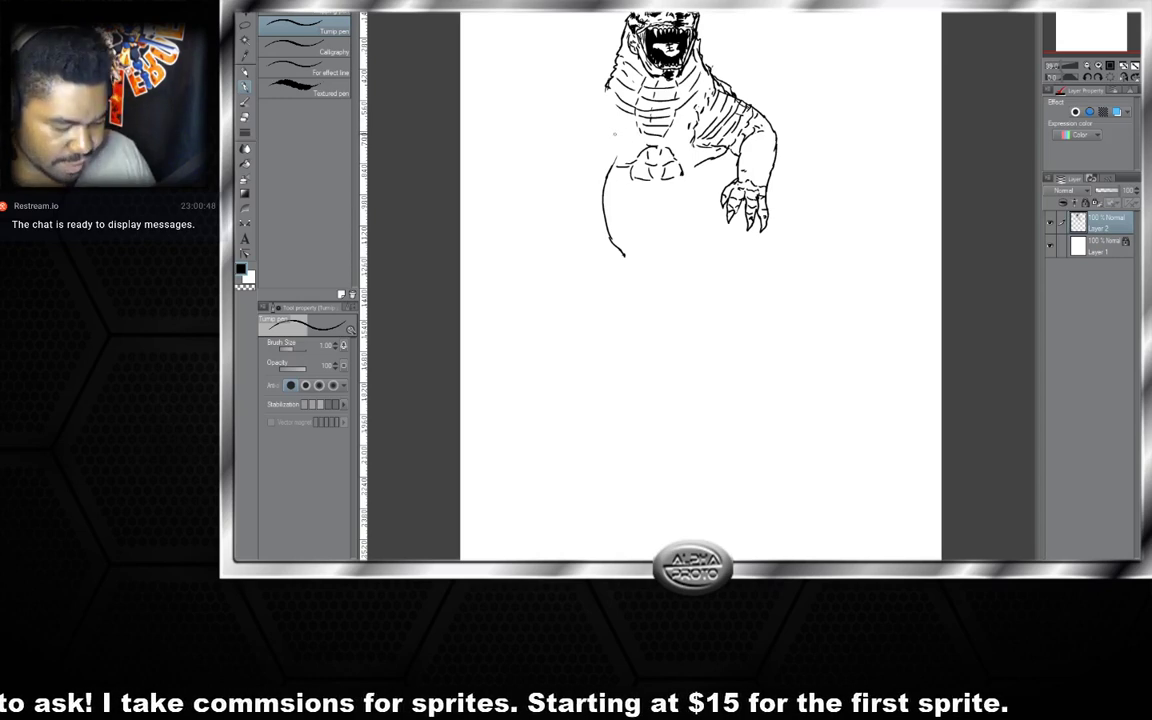
# - Draw the left-hand shoulder and bent arm, finishing it with a curled clawed hand at brush size 1.20
pyautogui.moveTo(604, 103)
pyautogui.mouseDown()
pyautogui.moveTo(608, 148)
pyautogui.moveTo(640, 133)
pyautogui.moveTo(651, 96)
pyautogui.moveTo(585, 96)
pyautogui.moveTo(568, 110)
pyautogui.moveTo(548, 142)
pyautogui.moveTo(580, 157)
pyautogui.moveTo(538, 154)
pyautogui.moveTo(534, 185)
pyautogui.moveTo(563, 184)
pyautogui.moveTo(559, 201)
pyautogui.mouseUp()
pyautogui.moveTo(538, 186)
pyautogui.mouseDown()
pyautogui.moveTo(536, 210)
pyautogui.moveTo(563, 218)
pyautogui.mouseUp()
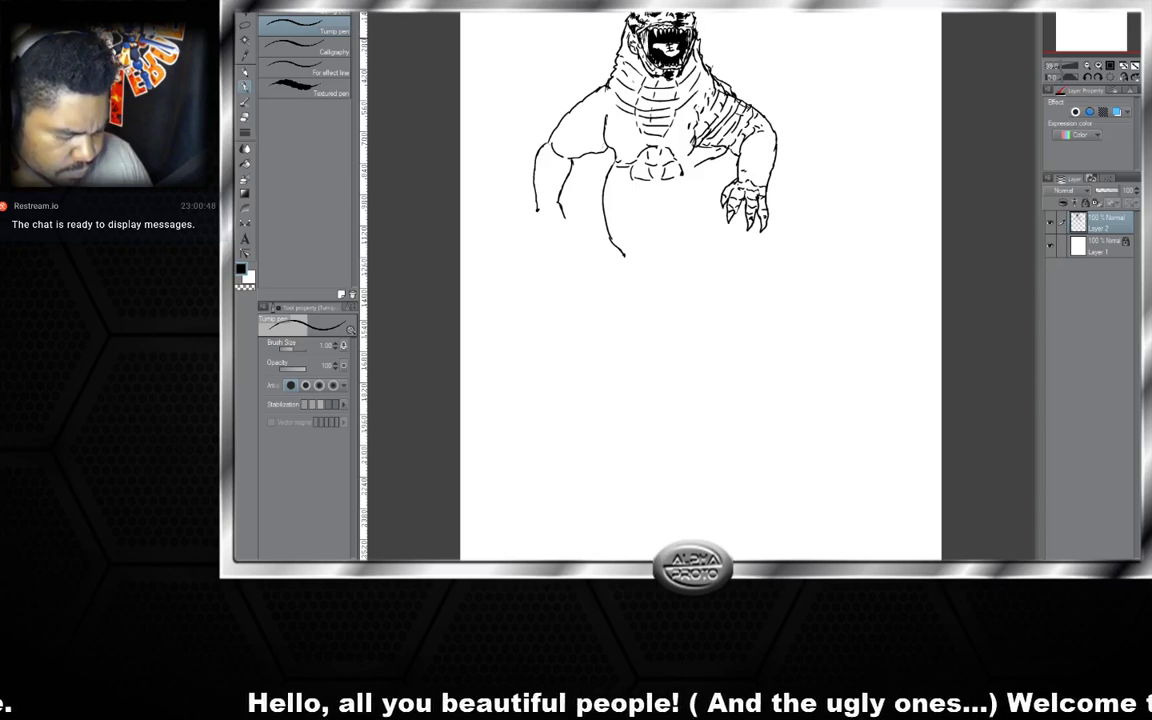
pyautogui.press(']')
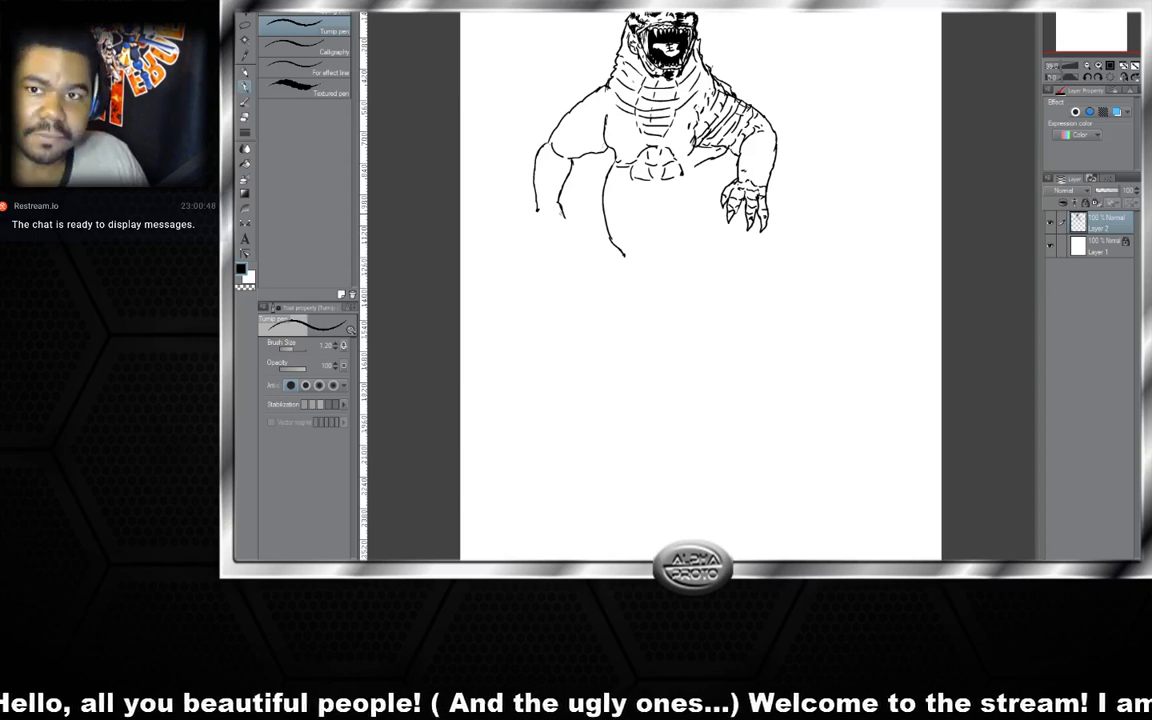
pyautogui.moveTo(547, 217)
pyautogui.mouseDown()
pyautogui.moveTo(562, 227)
pyautogui.moveTo(565, 218)
pyautogui.moveTo(525, 238)
pyautogui.moveTo(549, 251)
pyautogui.moveTo(545, 231)
pyautogui.moveTo(557, 242)
pyautogui.moveTo(545, 246)
pyautogui.mouseUp()
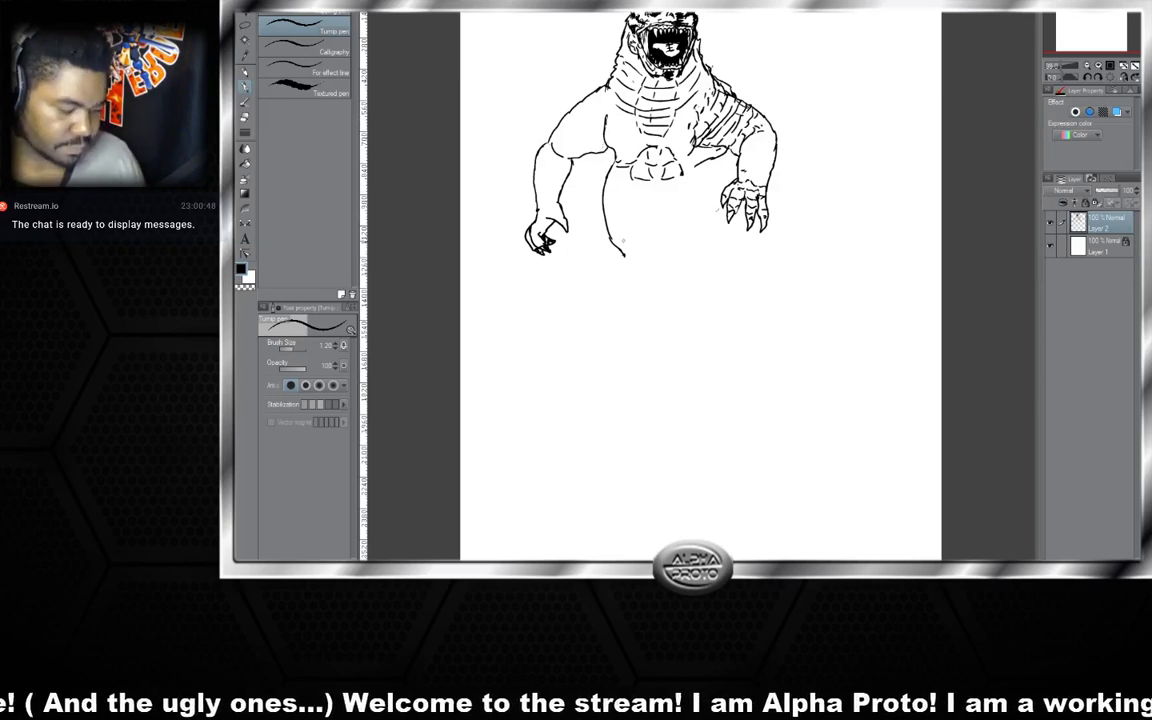
# - Extend the belly line down to the crotch and draw the left-hand leg's outer contour with a three-clawed foot
pyautogui.moveTo(625, 257)
pyautogui.mouseDown()
pyautogui.moveTo(649, 321)
pyautogui.moveTo(690, 343)
pyautogui.mouseUp()
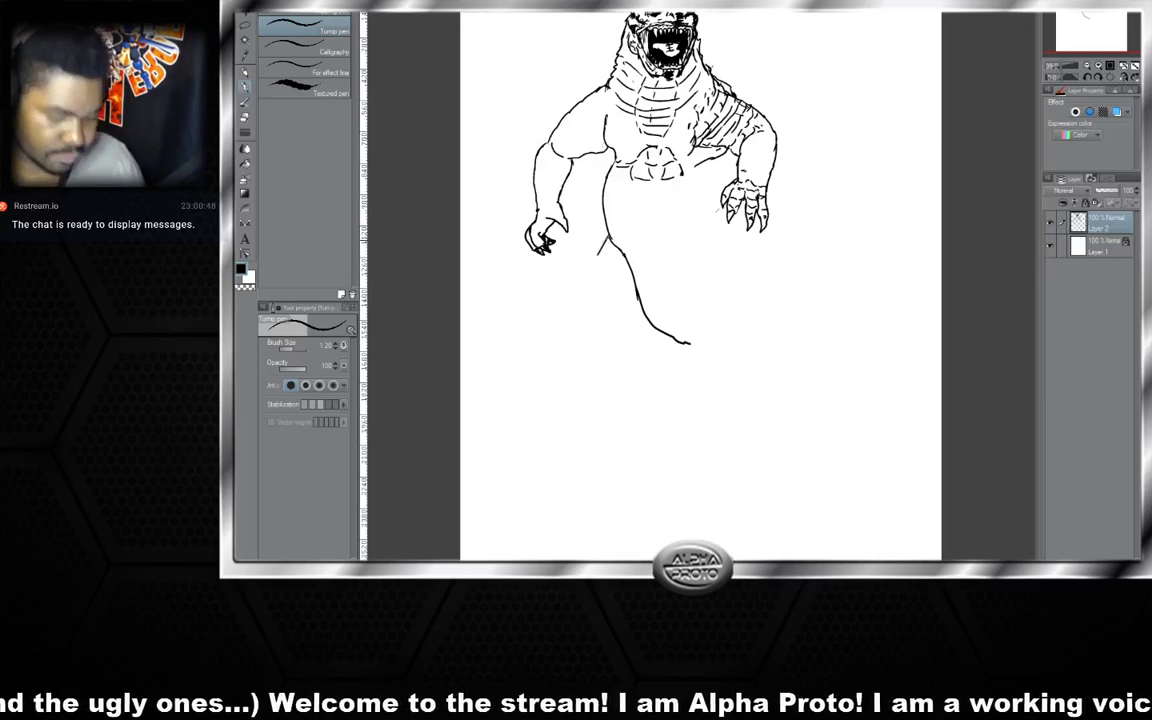
pyautogui.moveTo(607, 238)
pyautogui.mouseDown()
pyautogui.moveTo(570, 350)
pyautogui.moveTo(636, 428)
pyautogui.moveTo(614, 454)
pyautogui.moveTo(650, 453)
pyautogui.mouseUp()
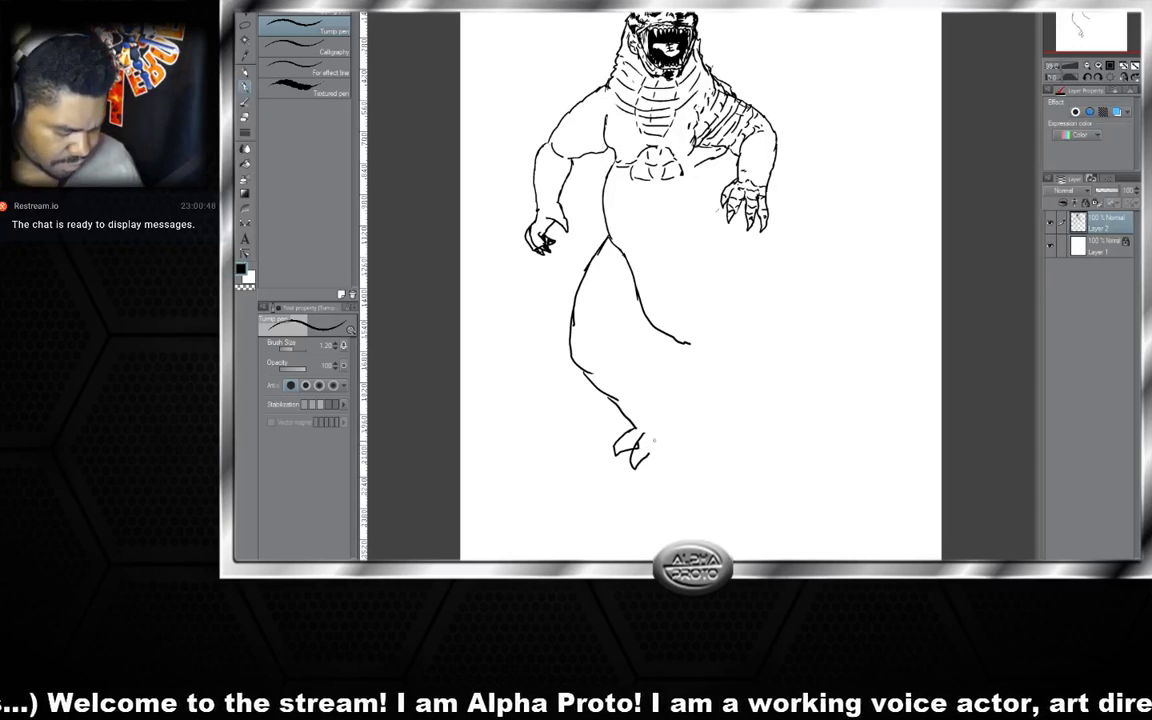
pyautogui.moveTo(654, 441); pyautogui.dragTo(665, 450)
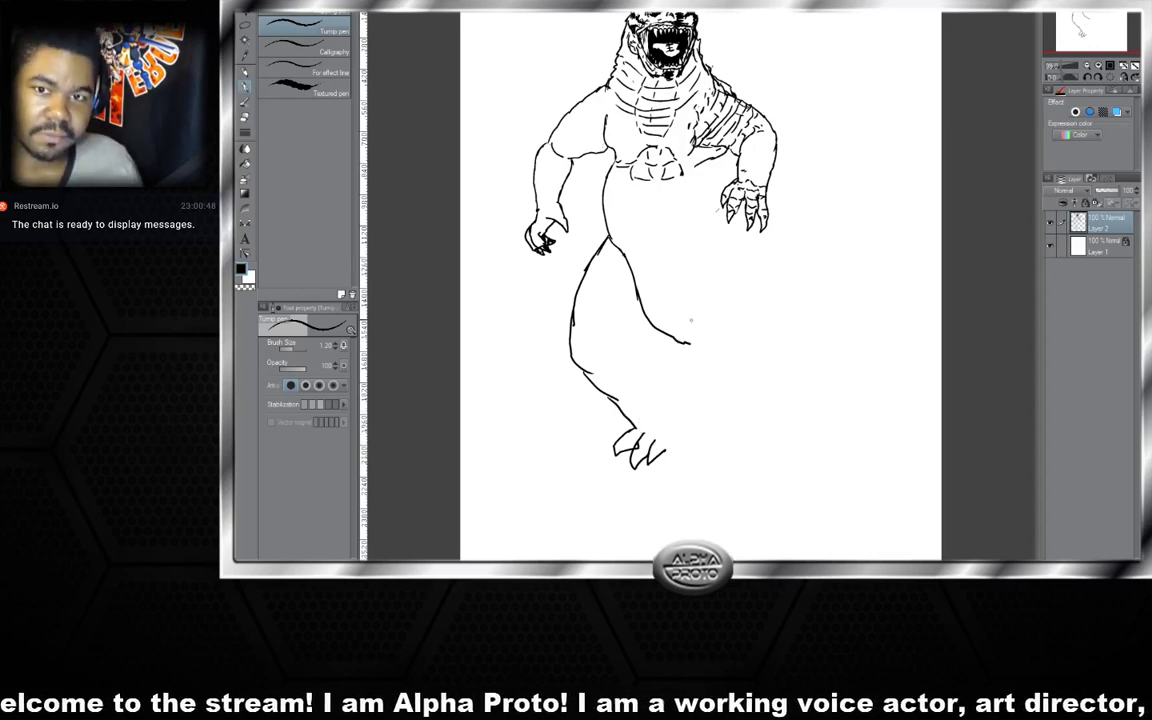
# - Draw the long line from the right-hand claw past the crotch to the ankle, removing the overlapping stray strokes
pyautogui.moveTo(704, 271)
pyautogui.mouseDown()
pyautogui.moveTo(674, 356)
pyautogui.moveTo(691, 441)
pyautogui.mouseUp()
pyautogui.moveTo(672, 413); pyautogui.dragTo(700, 471)
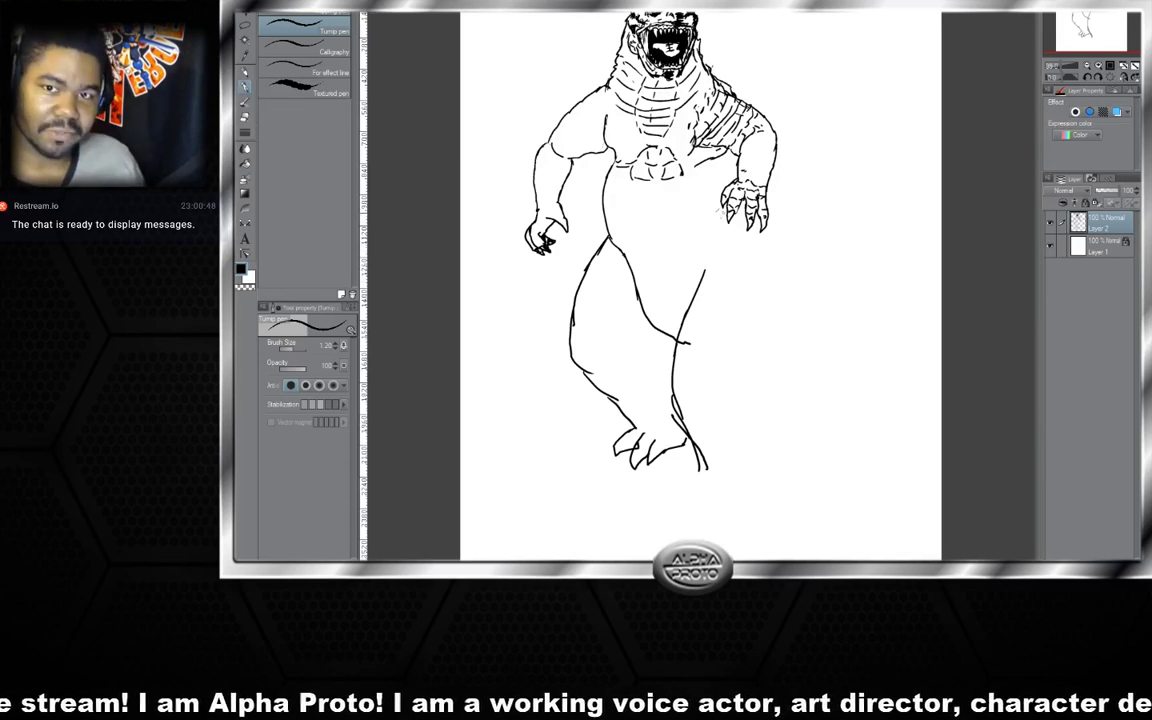
pyautogui.moveTo(714, 212)
pyautogui.mouseDown()
pyautogui.moveTo(664, 350)
pyautogui.moveTo(686, 410)
pyautogui.mouseUp()
pyautogui.moveTo(668, 322); pyautogui.dragTo(696, 440)
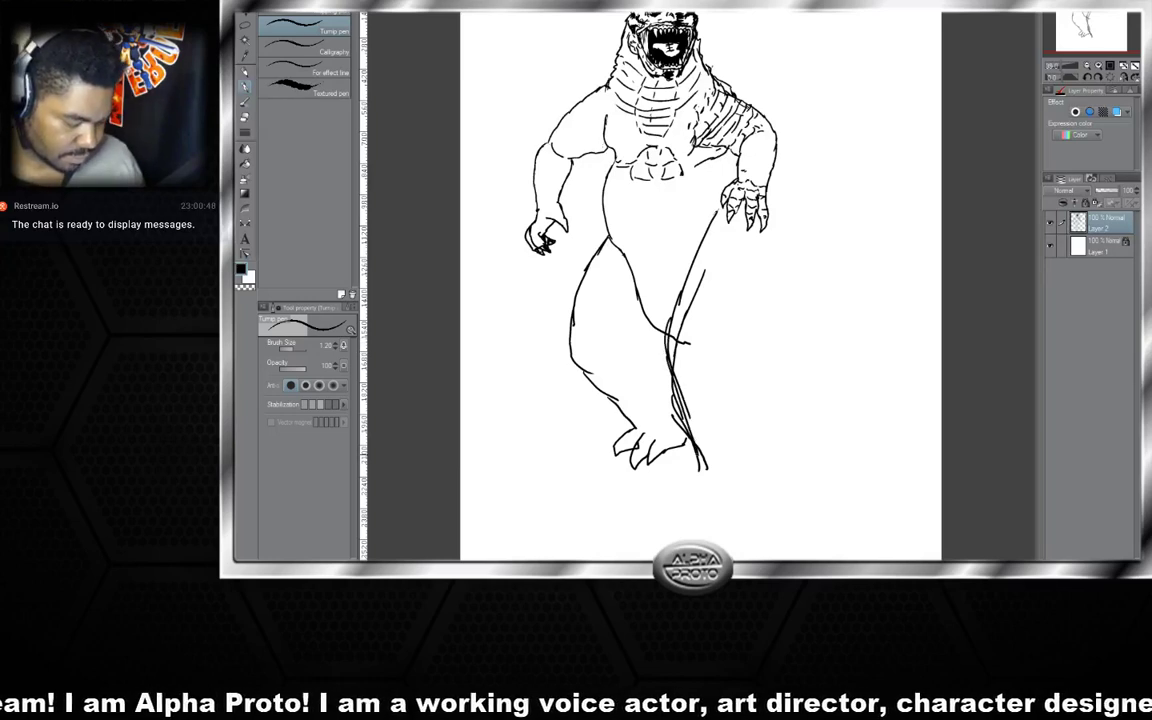
pyautogui.hotkey('ctrl', 'z')
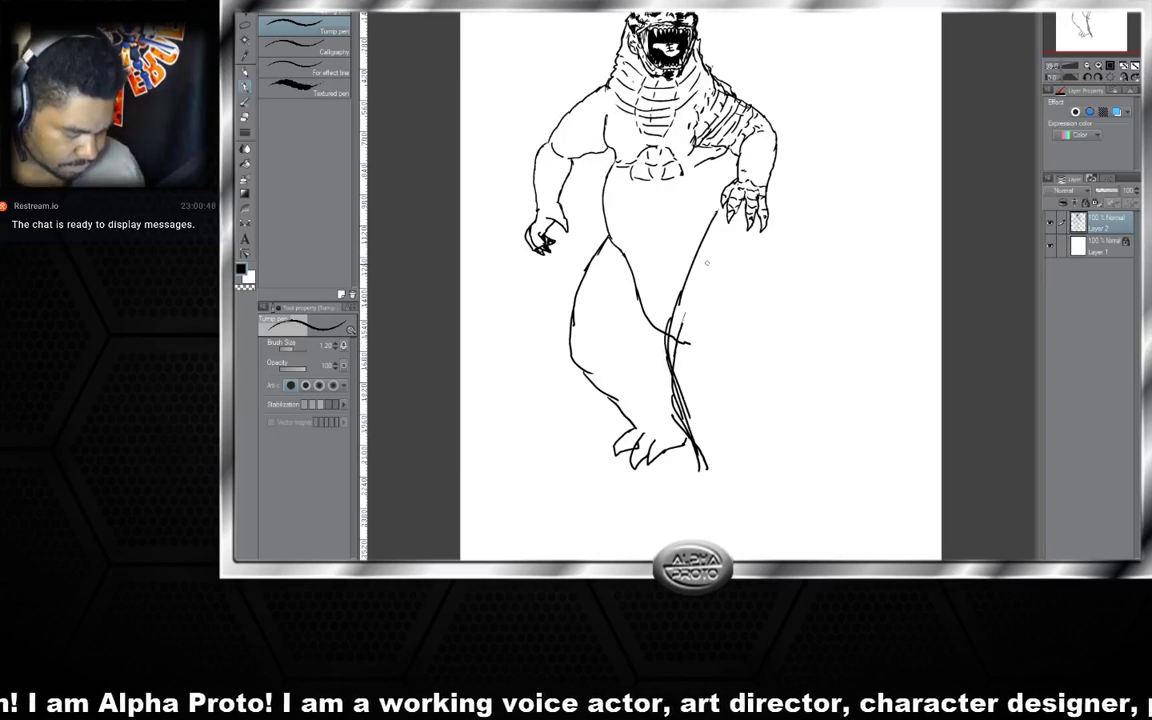
pyautogui.hotkey('ctrl', 'z')
pyautogui.hotkey('ctrl', 'z')
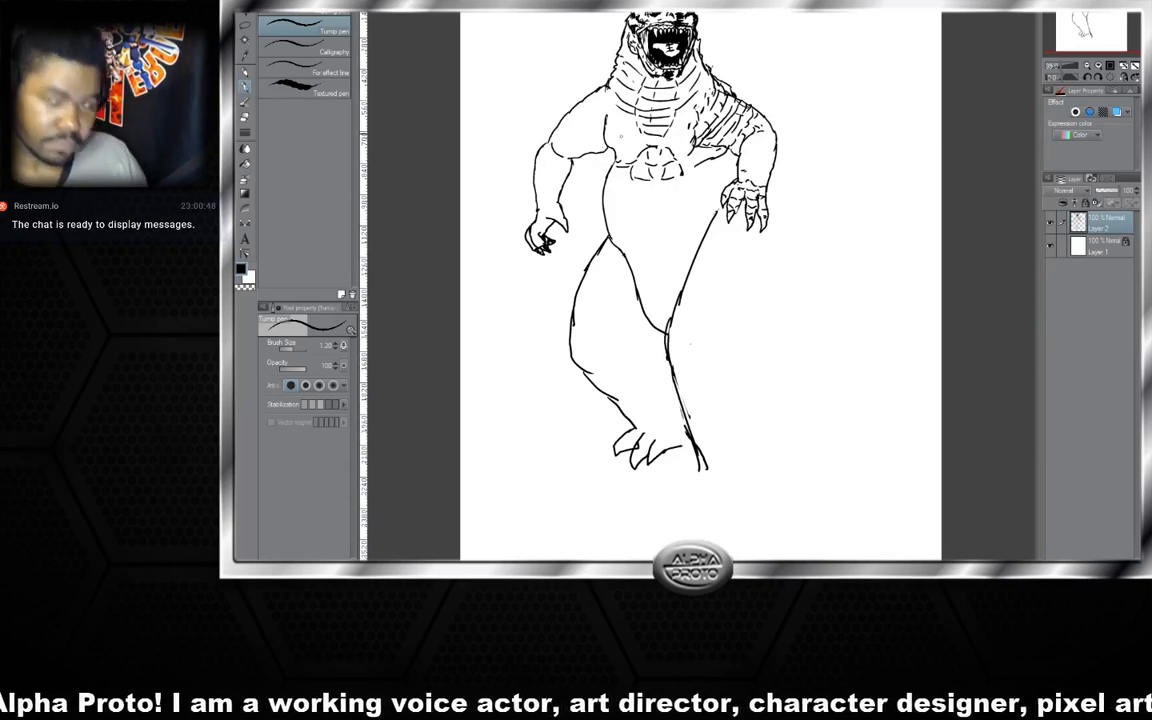
# - Erase the left-hand thigh's outer line, redraw it starting lower on the waist, and add a jagged fold above the knee
pyautogui.moveTo(603, 240)
pyautogui.mouseDown()
pyautogui.moveTo(567, 343)
pyautogui.moveTo(576, 316)
pyautogui.mouseUp()
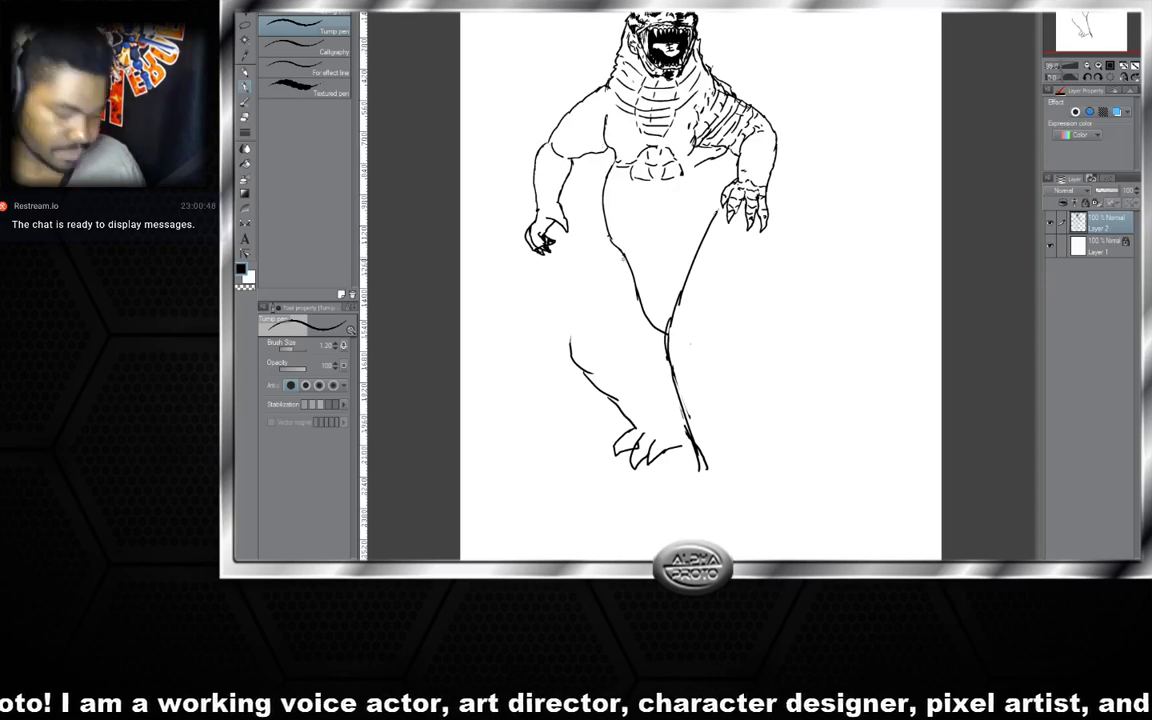
pyautogui.moveTo(624, 254)
pyautogui.mouseDown()
pyautogui.moveTo(578, 310)
pyautogui.moveTo(570, 345)
pyautogui.mouseUp()
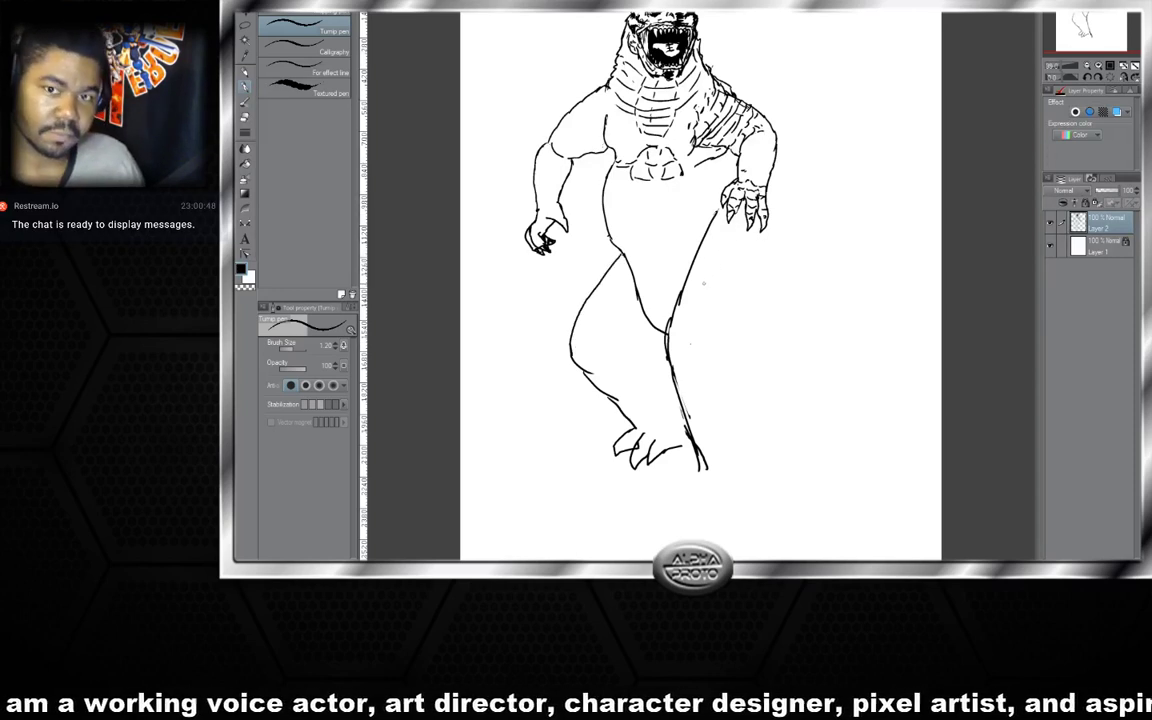
pyautogui.moveTo(640, 304)
pyautogui.mouseDown()
pyautogui.moveTo(600, 352)
pyautogui.moveTo(575, 361)
pyautogui.mouseUp()
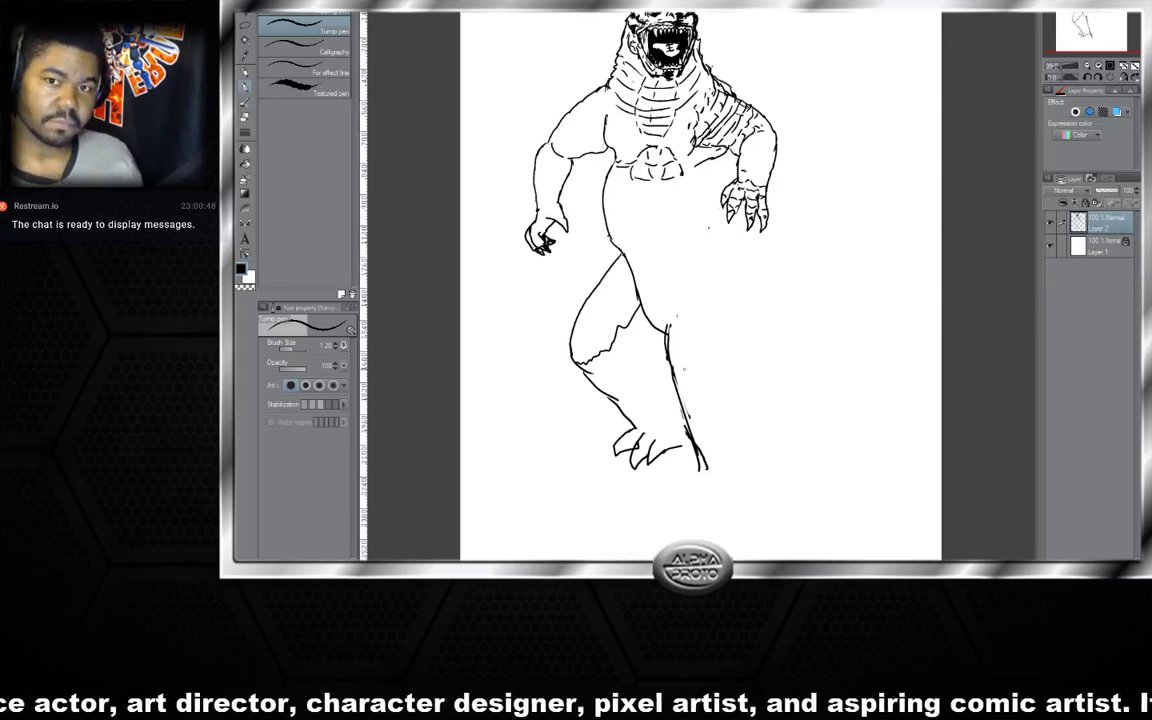
# - Redraw the belly's right side as a curved line from the claw down to the crotch
pyautogui.moveTo(662, 301)
pyautogui.mouseDown()
pyautogui.moveTo(668, 352)
pyautogui.moveTo(665, 296)
pyautogui.moveTo(677, 275)
pyautogui.mouseUp()
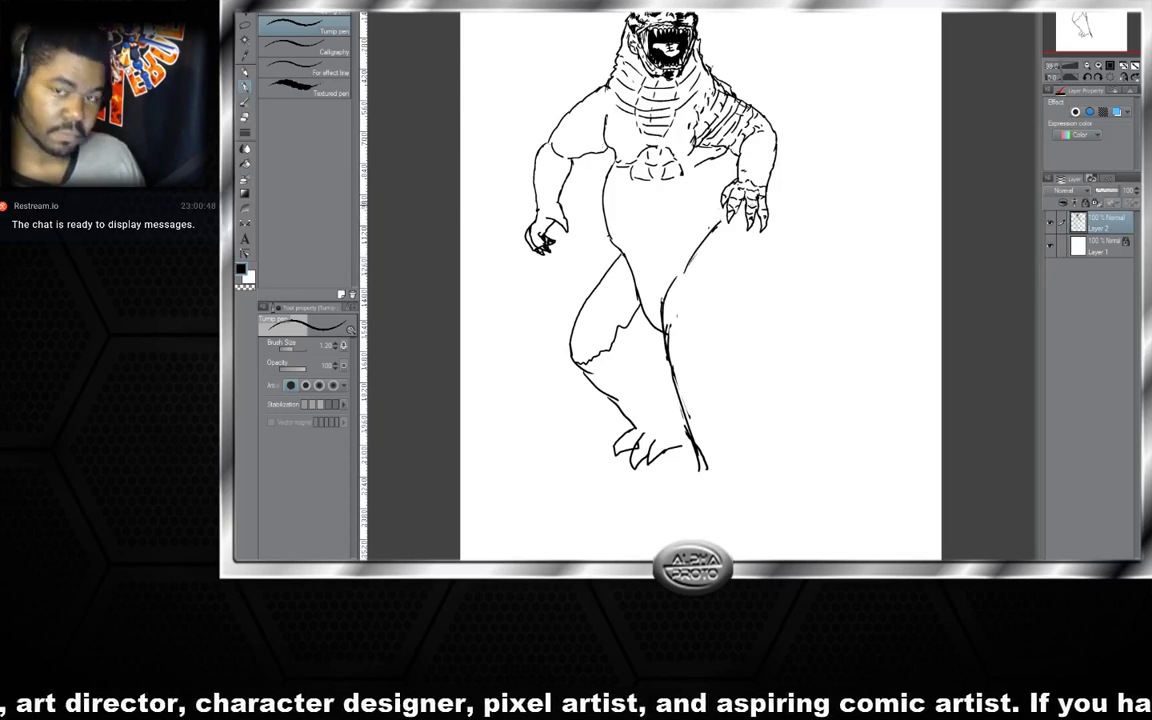
pyautogui.moveTo(718, 226); pyautogui.dragTo(684, 272)
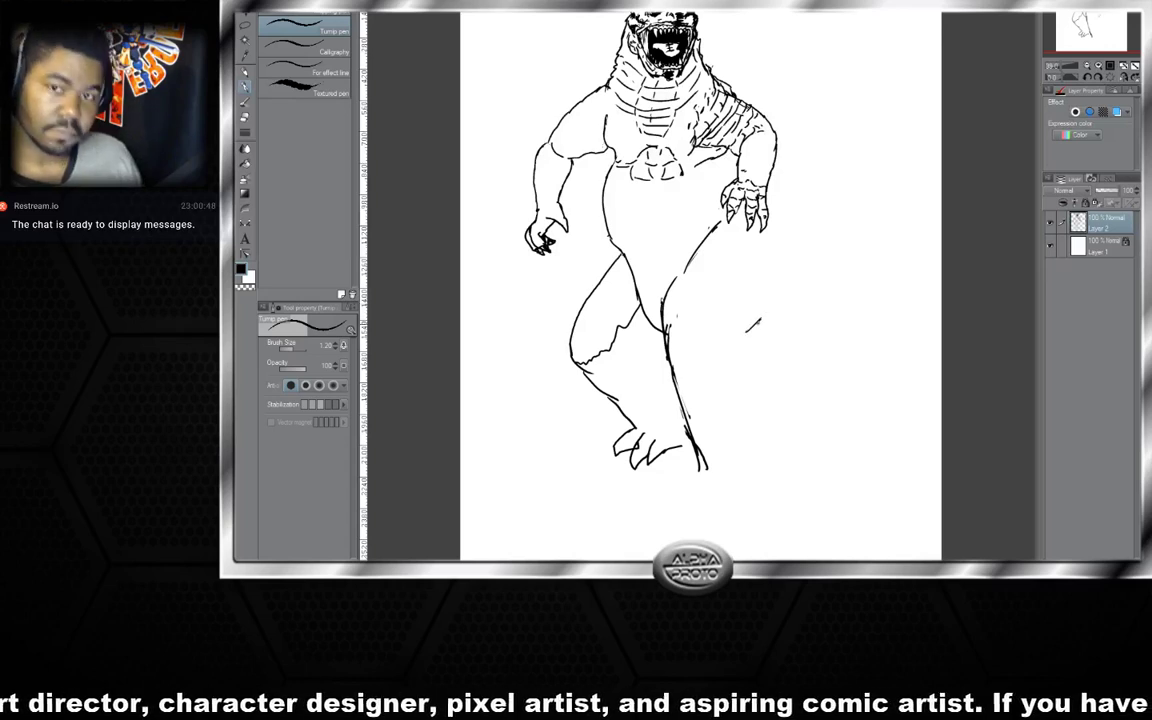
# - Draw the tail sweeping from behind the right-hand arm around the lower right and curling up to a rounded tip over the front leg
pyautogui.moveTo(757, 324)
pyautogui.mouseDown()
pyautogui.moveTo(716, 293)
pyautogui.moveTo(770, 398)
pyautogui.mouseUp()
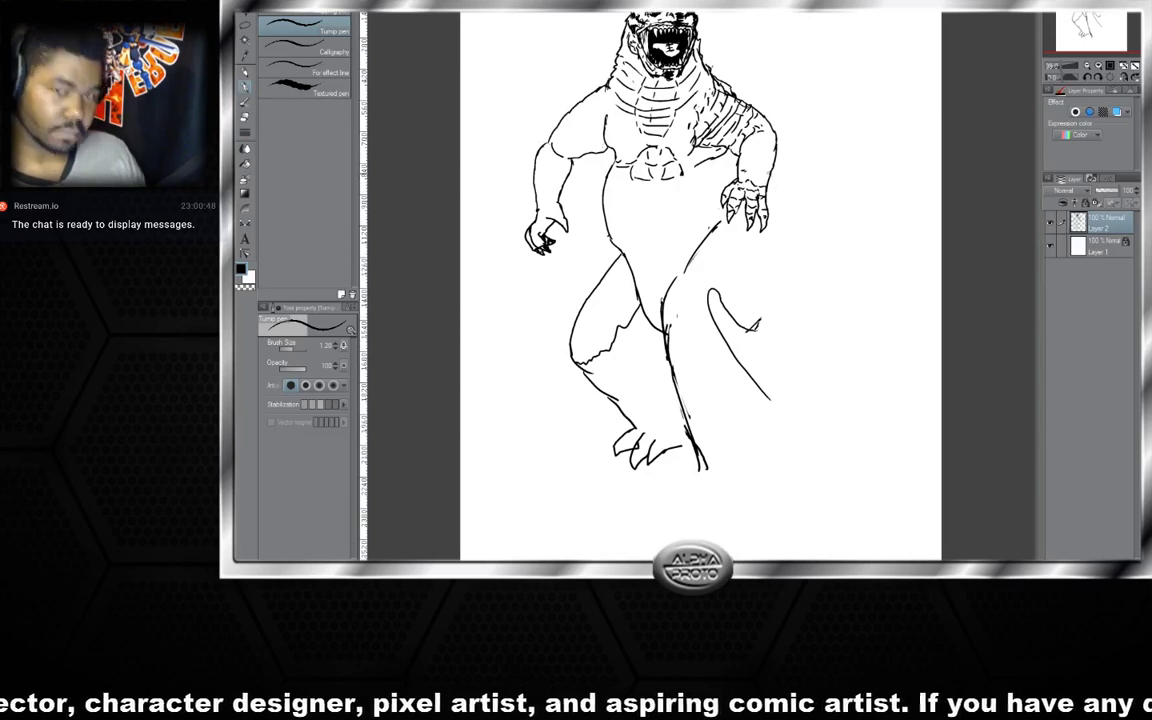
pyautogui.moveTo(772, 172)
pyautogui.mouseDown()
pyautogui.moveTo(824, 276)
pyautogui.moveTo(881, 320)
pyautogui.moveTo(895, 352)
pyautogui.moveTo(910, 424)
pyautogui.moveTo(893, 470)
pyautogui.mouseUp()
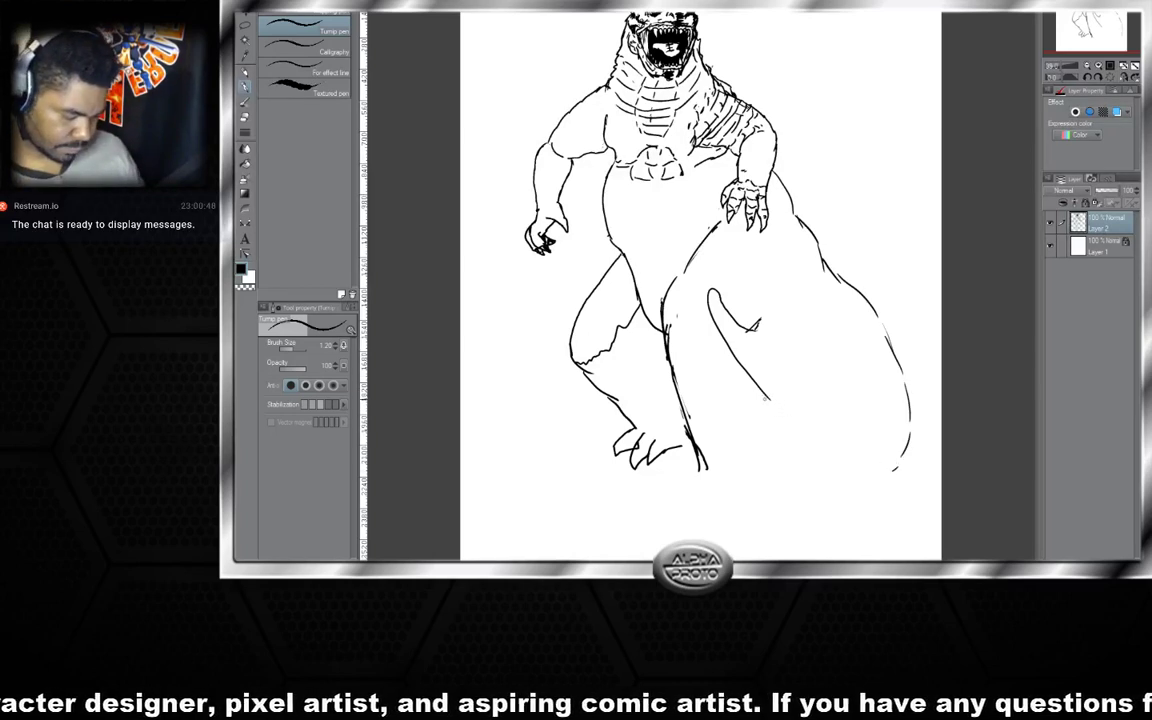
pyautogui.moveTo(768, 398)
pyautogui.mouseDown()
pyautogui.moveTo(818, 463)
pyautogui.moveTo(872, 479)
pyautogui.mouseUp()
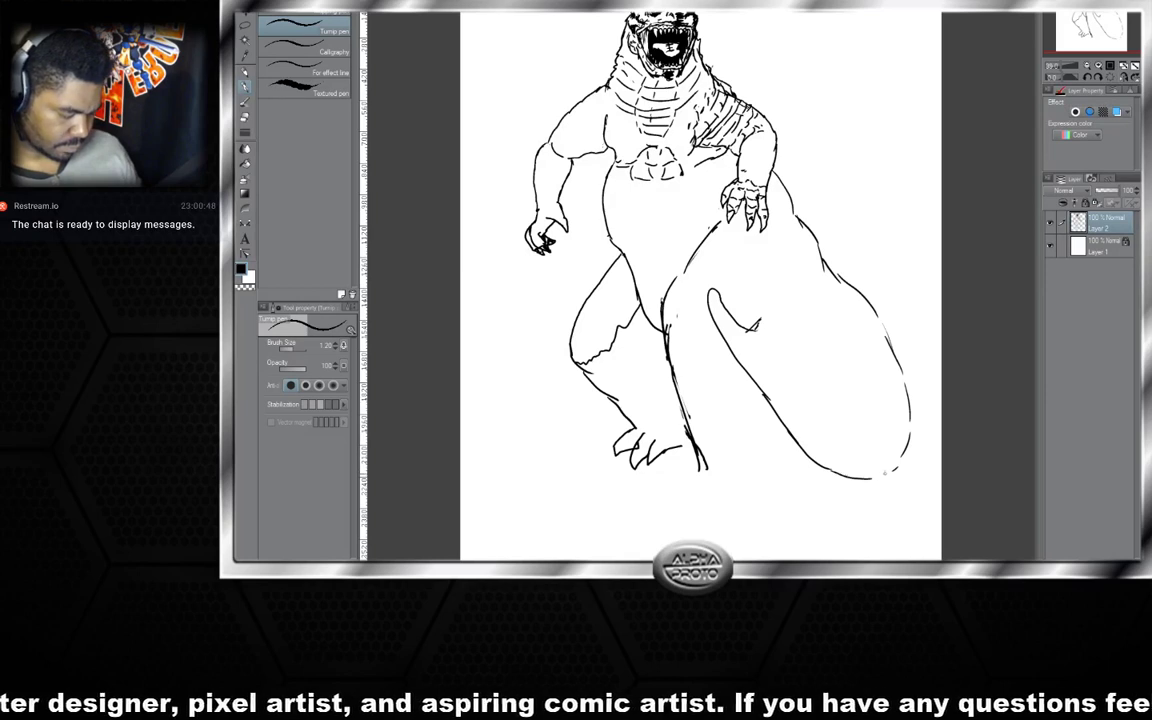
pyautogui.moveTo(712, 298); pyautogui.dragTo(785, 383)
pyautogui.moveTo(703, 342)
pyautogui.mouseDown()
pyautogui.moveTo(743, 379)
pyautogui.moveTo(870, 420)
pyautogui.moveTo(833, 366)
pyautogui.mouseUp()
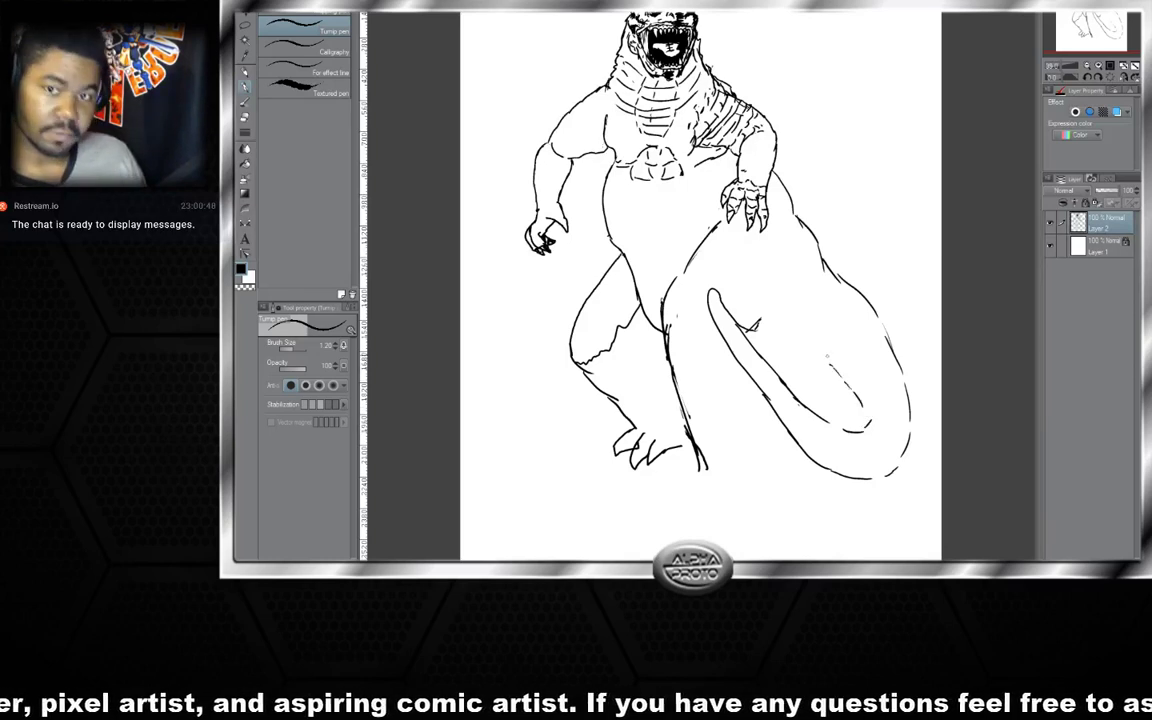
# - Draw the right-hand leg's rounded thigh and the back of its calf, ending in a foot with small clawed toes
pyautogui.moveTo(720, 243); pyautogui.dragTo(686, 314)
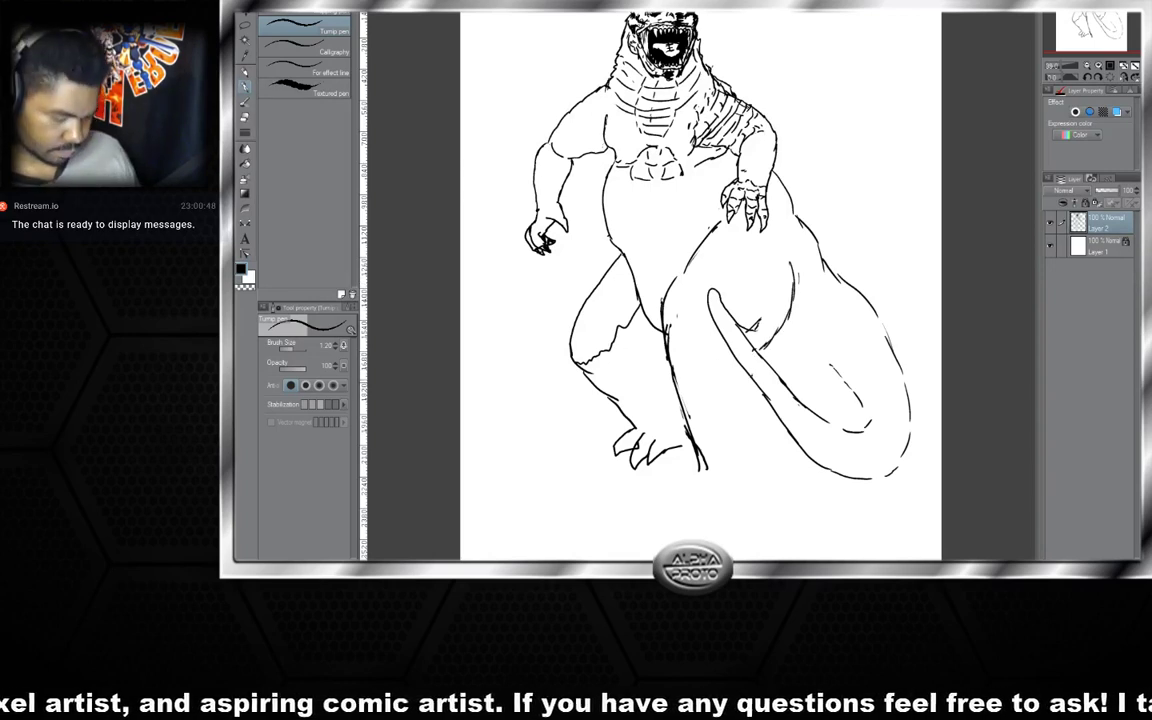
pyautogui.moveTo(749, 378); pyautogui.dragTo(757, 450)
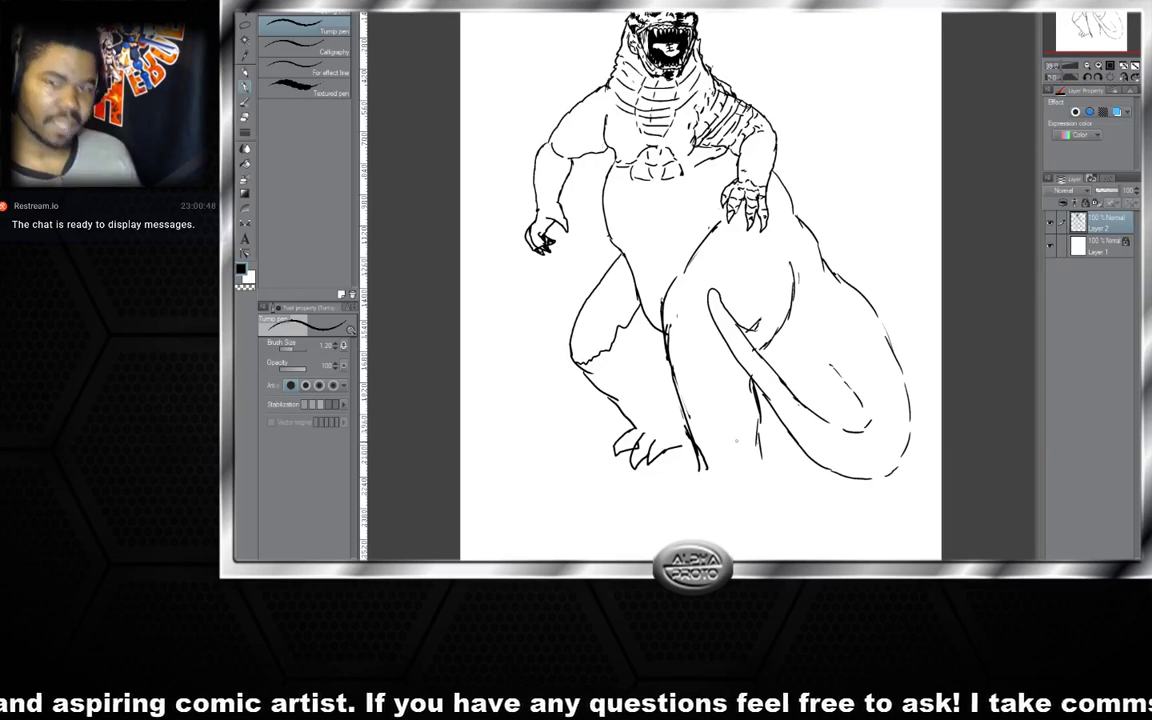
pyautogui.moveTo(709, 469)
pyautogui.mouseDown()
pyautogui.moveTo(688, 511)
pyautogui.moveTo(712, 503)
pyautogui.moveTo(719, 516)
pyautogui.moveTo(728, 503)
pyautogui.moveTo(733, 516)
pyautogui.moveTo(741, 503)
pyautogui.mouseUp()
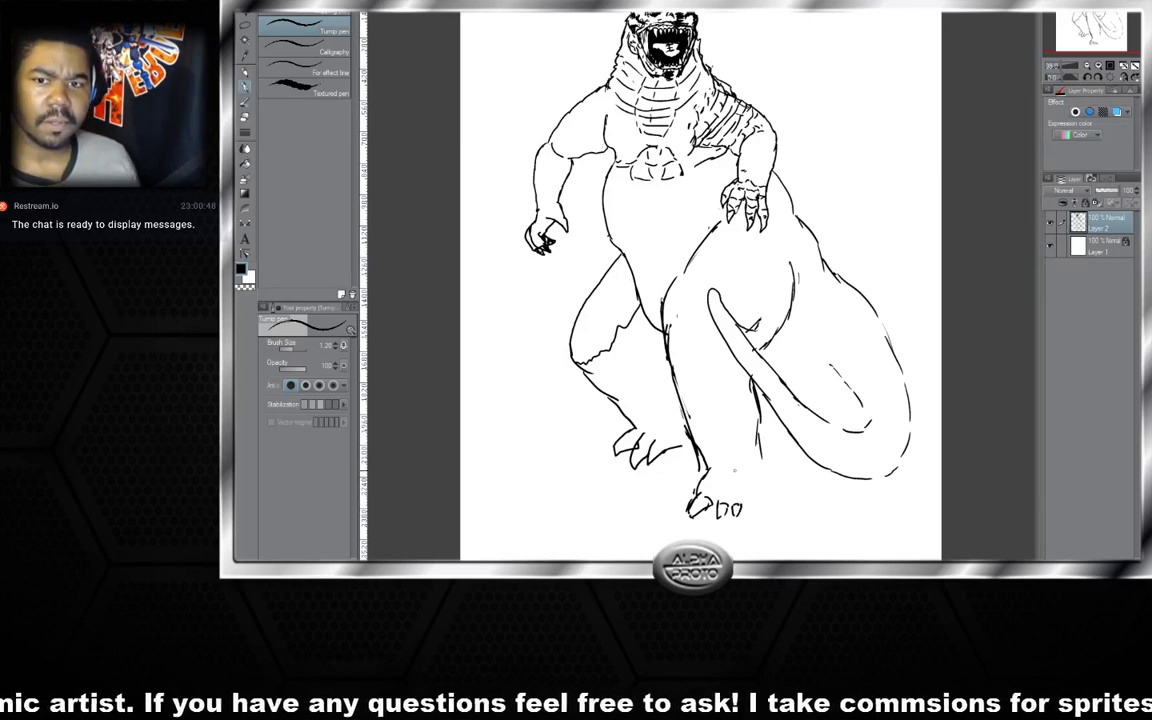
pyautogui.moveTo(741, 505); pyautogui.dragTo(748, 514)
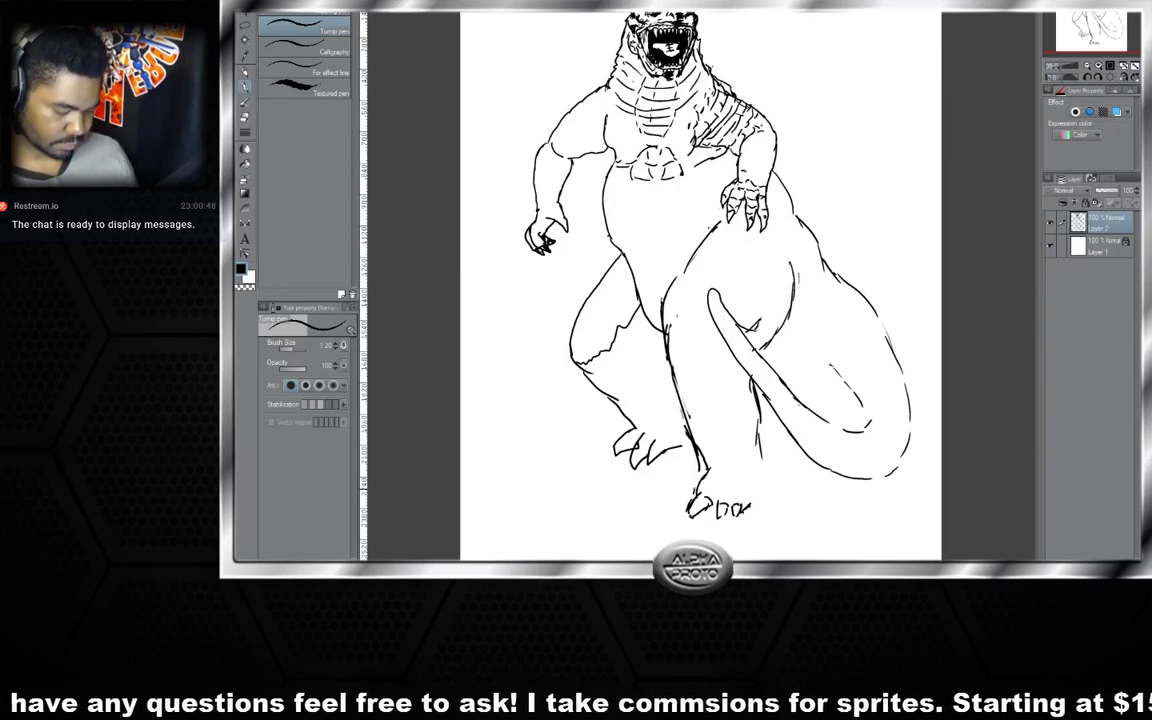
pyautogui.moveTo(695, 487)
pyautogui.mouseDown()
pyautogui.moveTo(679, 504)
pyautogui.moveTo(689, 511)
pyautogui.mouseUp()
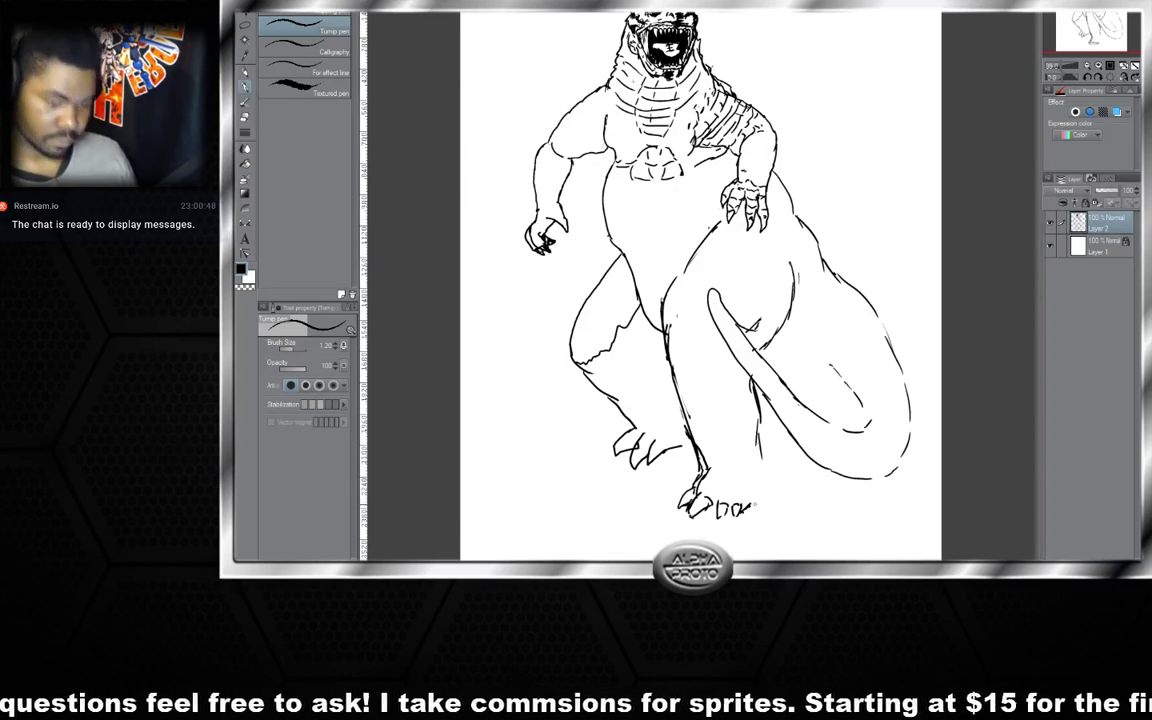
pyautogui.moveTo(757, 505); pyautogui.dragTo(762, 442)
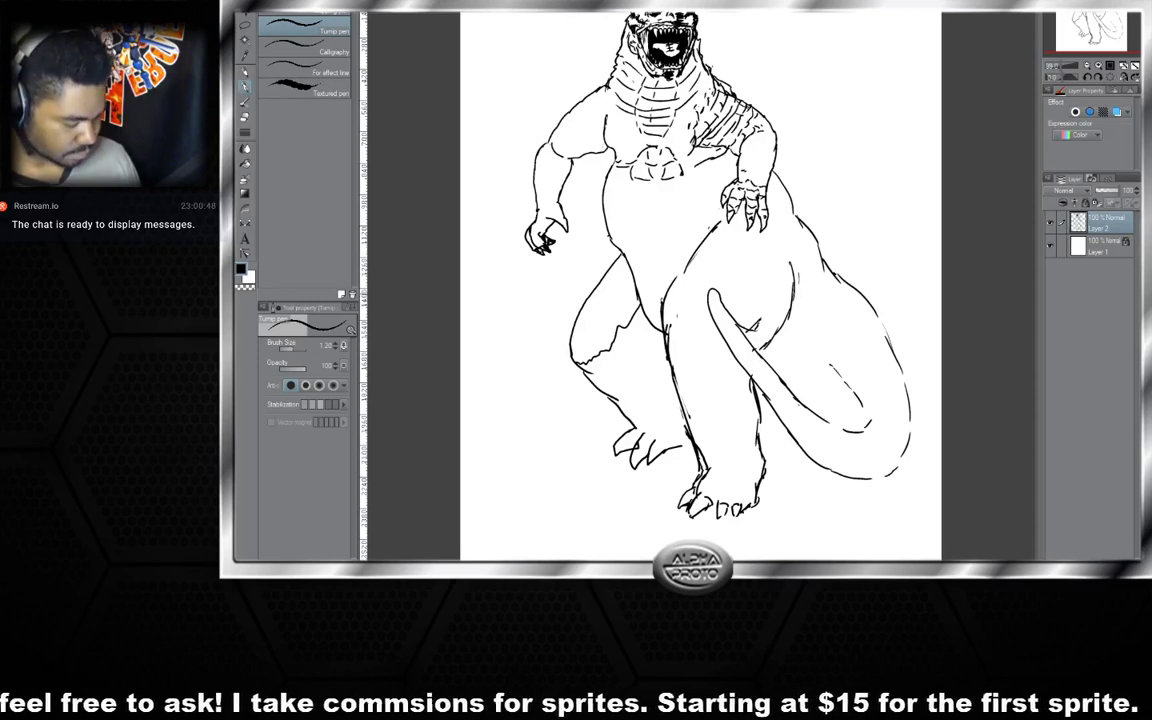
pyautogui.moveTo(715, 264); pyautogui.dragTo(689, 313)
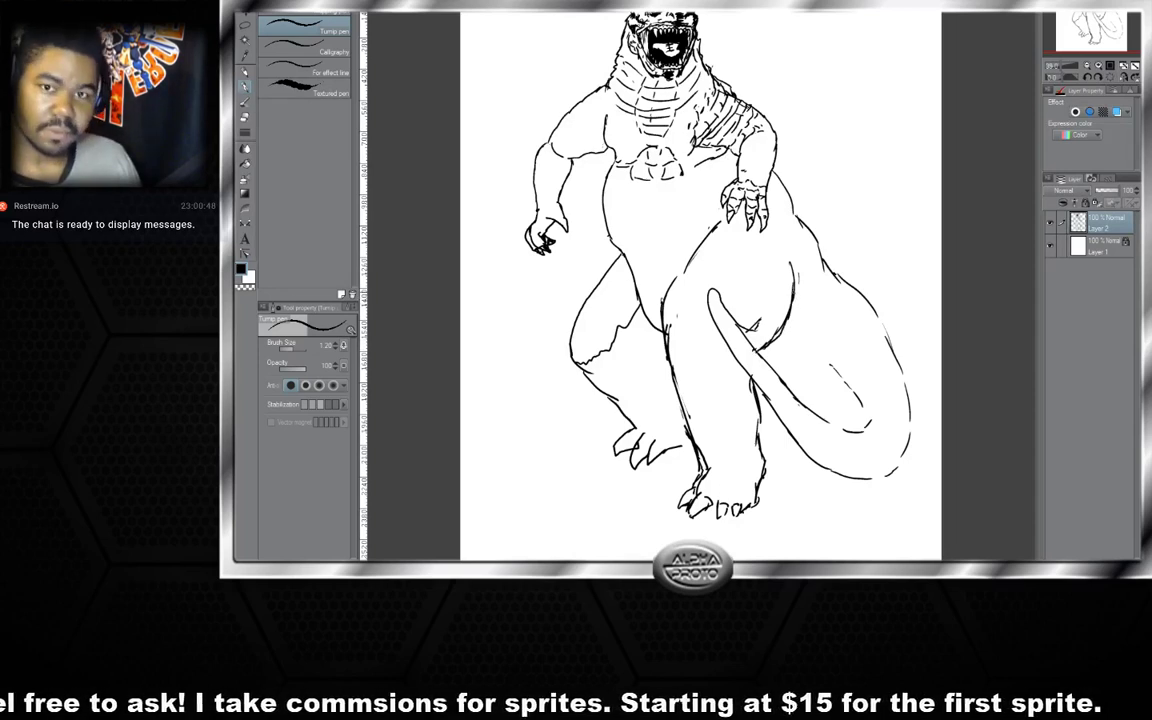
# - Draw zigzag ridges along both facing edges of the curled tail, from the back of the thigh to the tip
pyautogui.moveTo(795, 290)
pyautogui.mouseDown()
pyautogui.moveTo(788, 337)
pyautogui.moveTo(824, 380)
pyautogui.moveTo(849, 384)
pyautogui.moveTo(868, 425)
pyautogui.mouseUp()
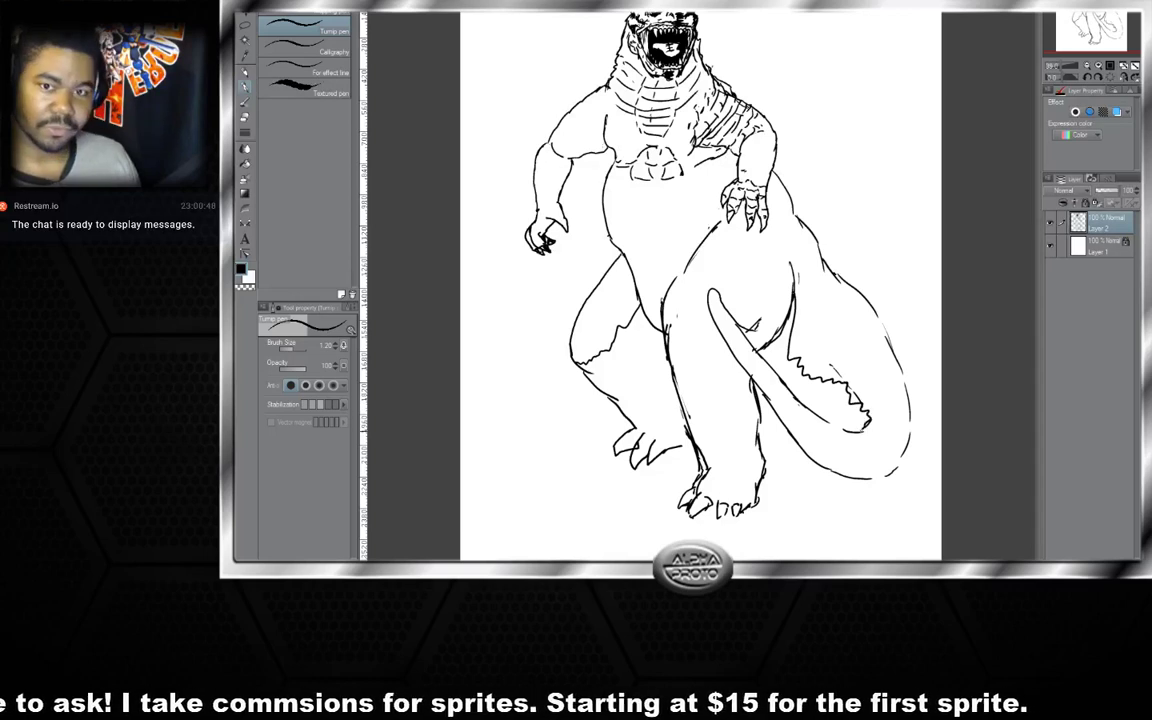
pyautogui.moveTo(776, 391)
pyautogui.mouseDown()
pyautogui.moveTo(718, 355)
pyautogui.moveTo(702, 329)
pyautogui.mouseUp()
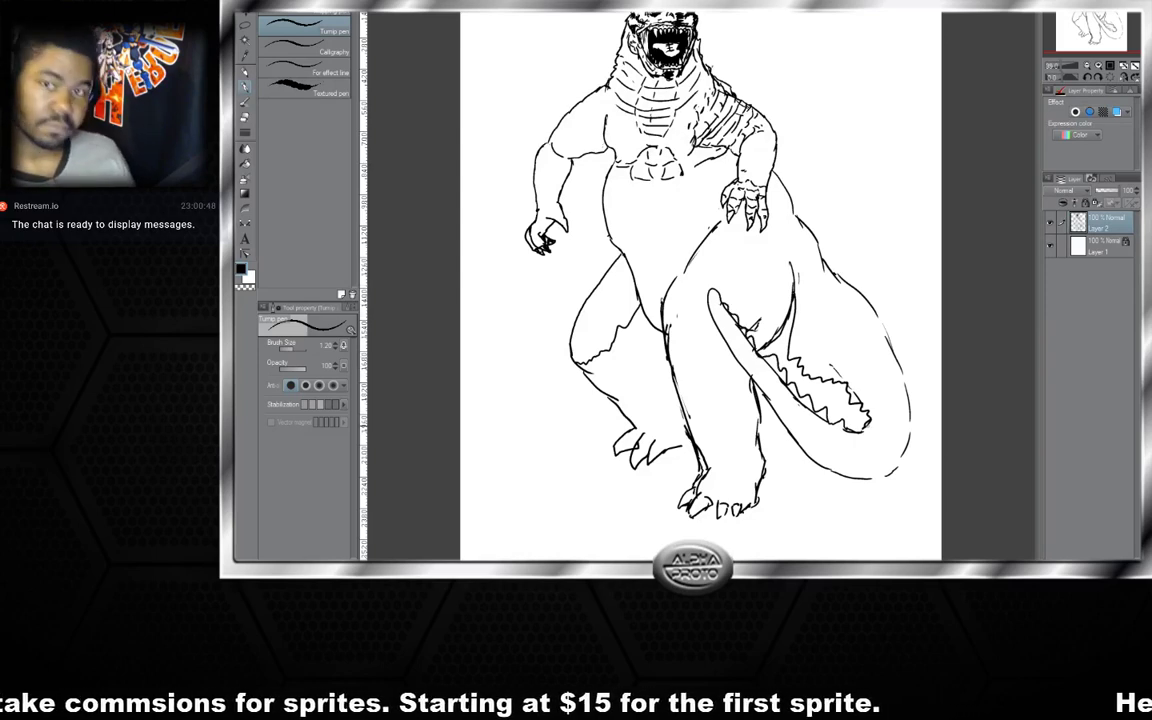
pyautogui.press('g')
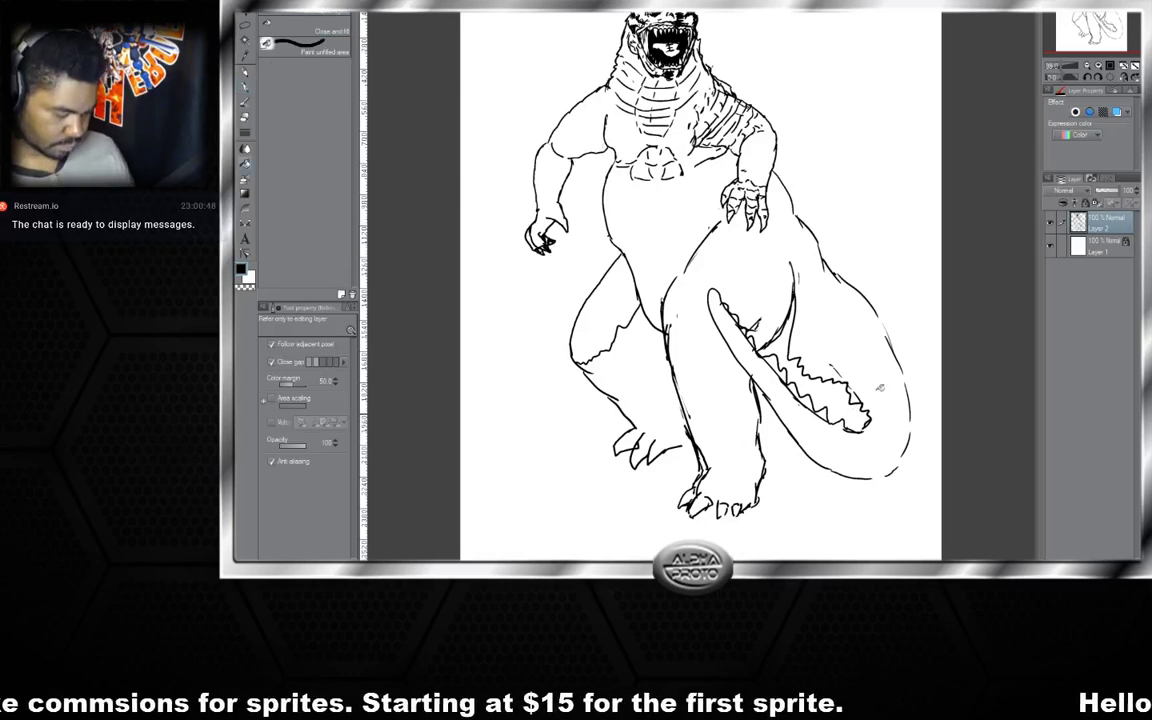
pyautogui.click(789, 350)
pyautogui.hotkey('ctrl', 'z')
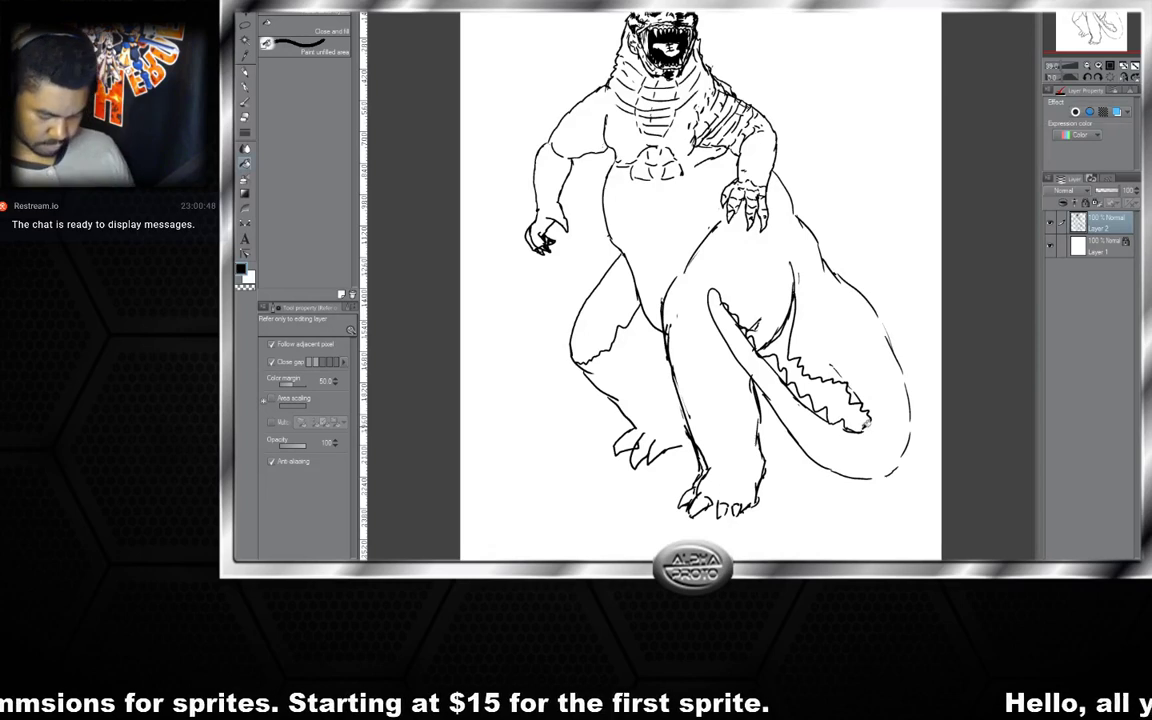
# - Fill the gap between the tail's zigzag edges and the back of the thigh with solid black
pyautogui.press('p')
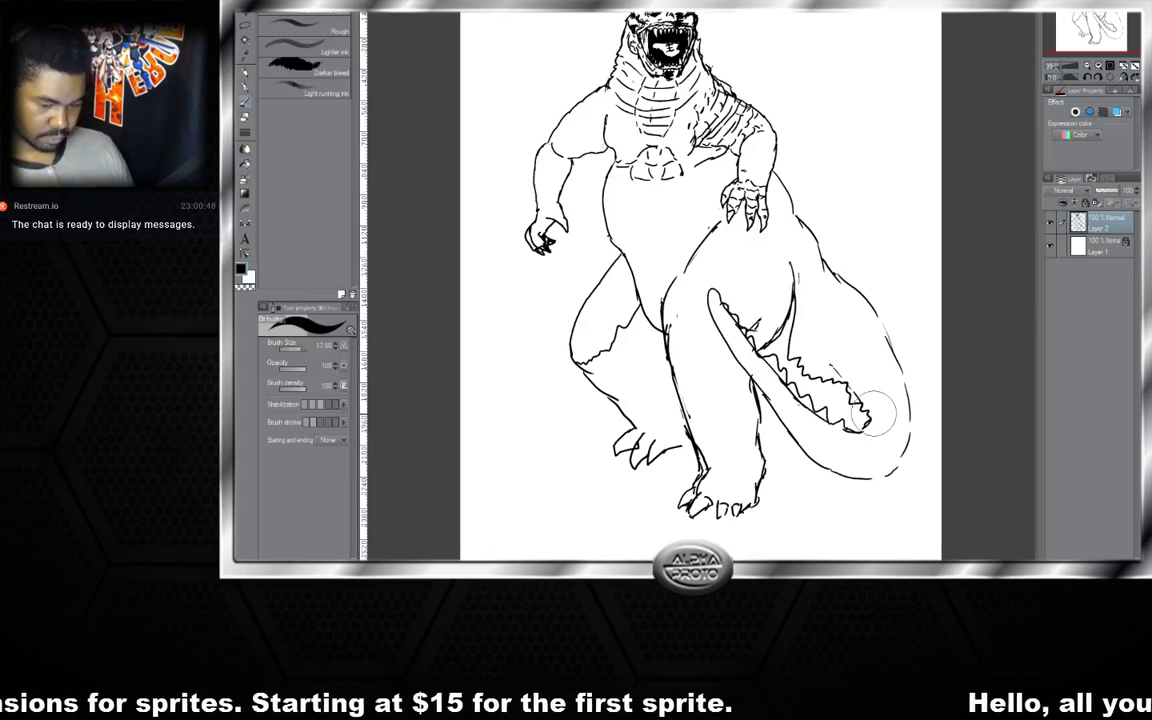
pyautogui.press('b')
pyautogui.press('b')
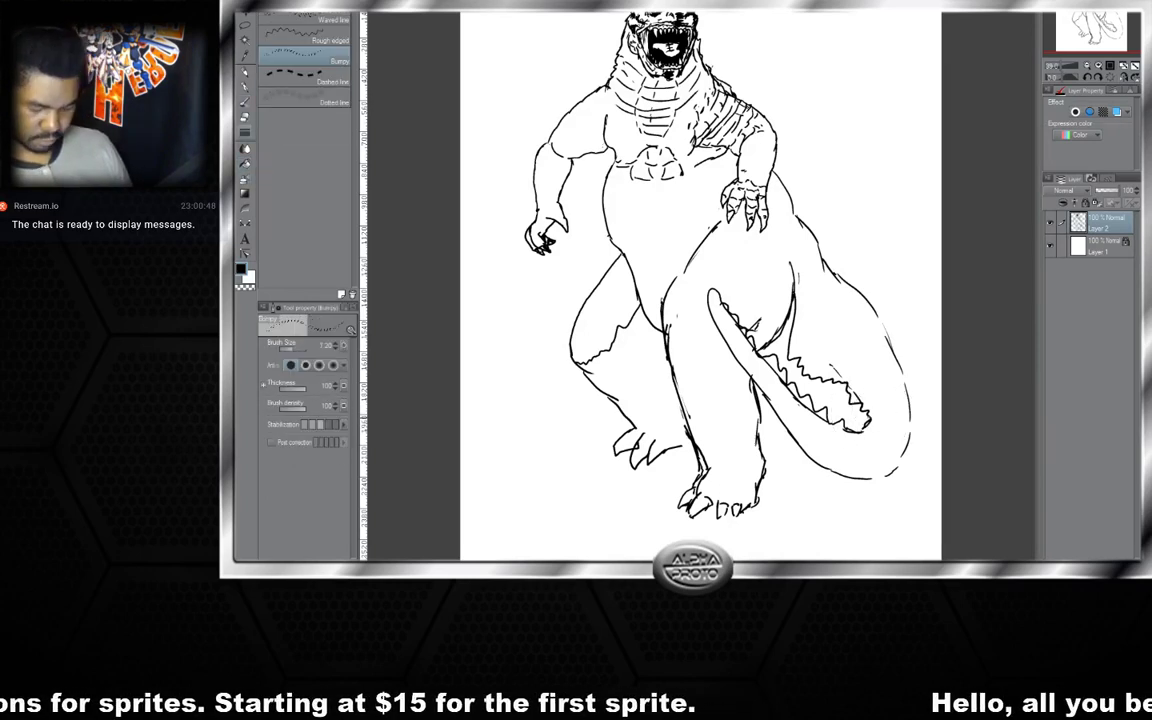
pyautogui.press('p')
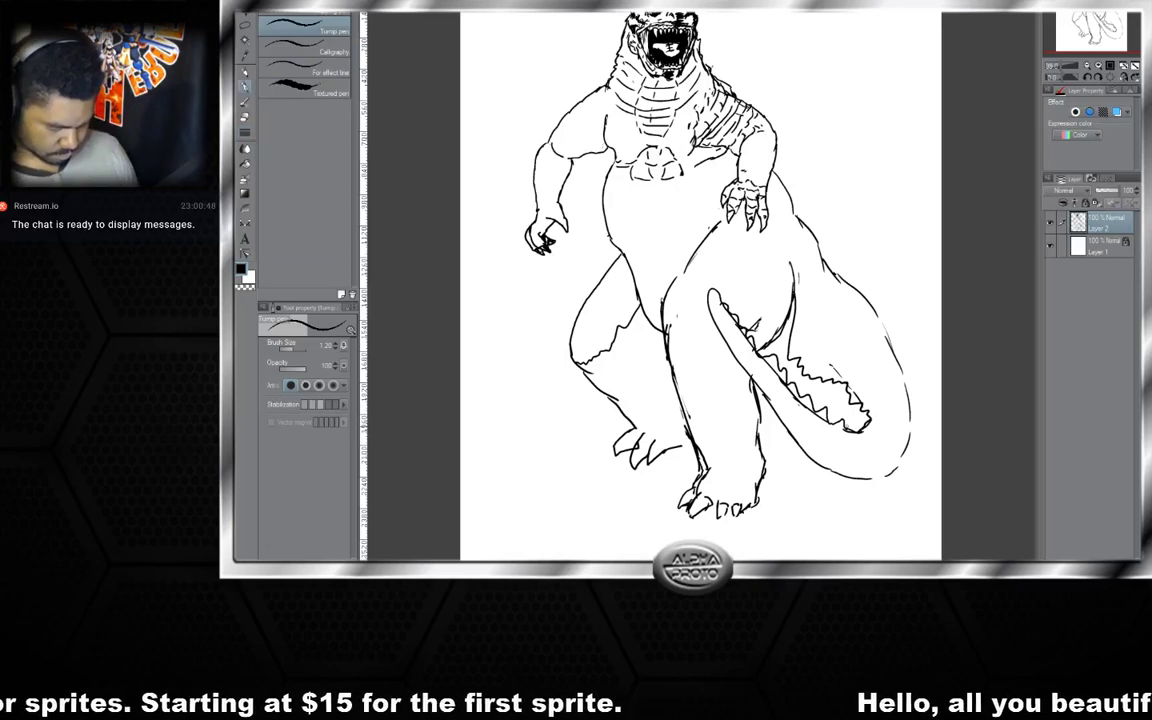
pyautogui.press('g')
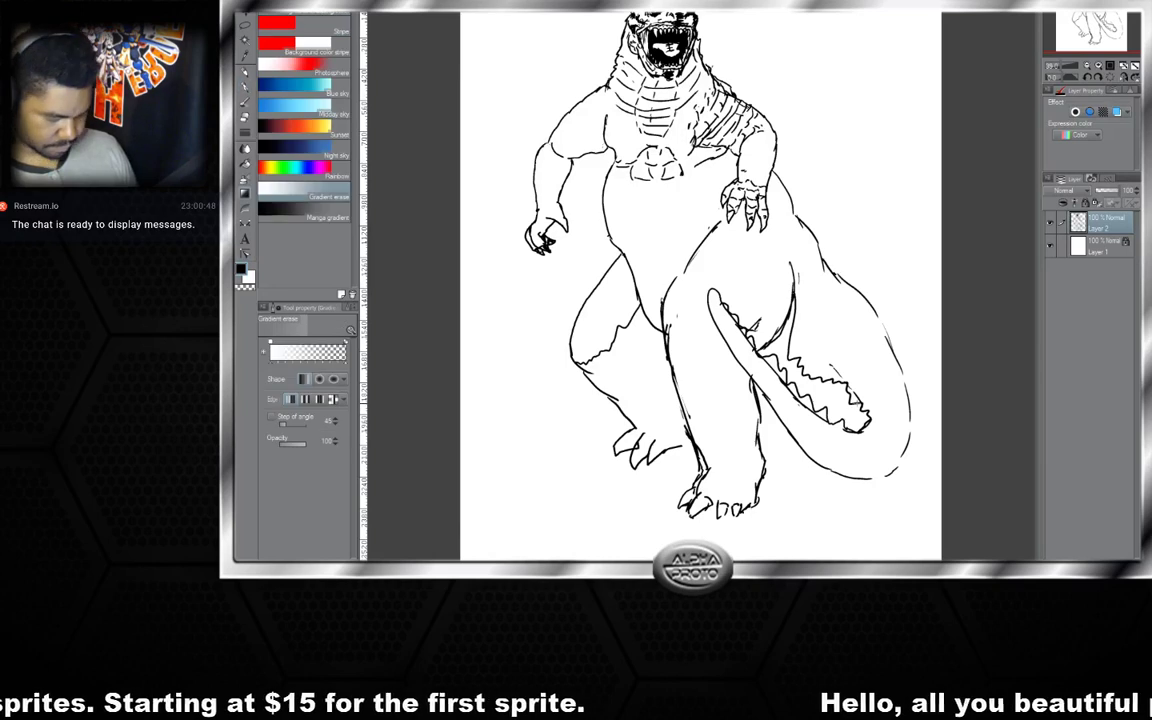
pyautogui.press('g')
pyautogui.moveTo(772, 365); pyautogui.dragTo(773, 369)
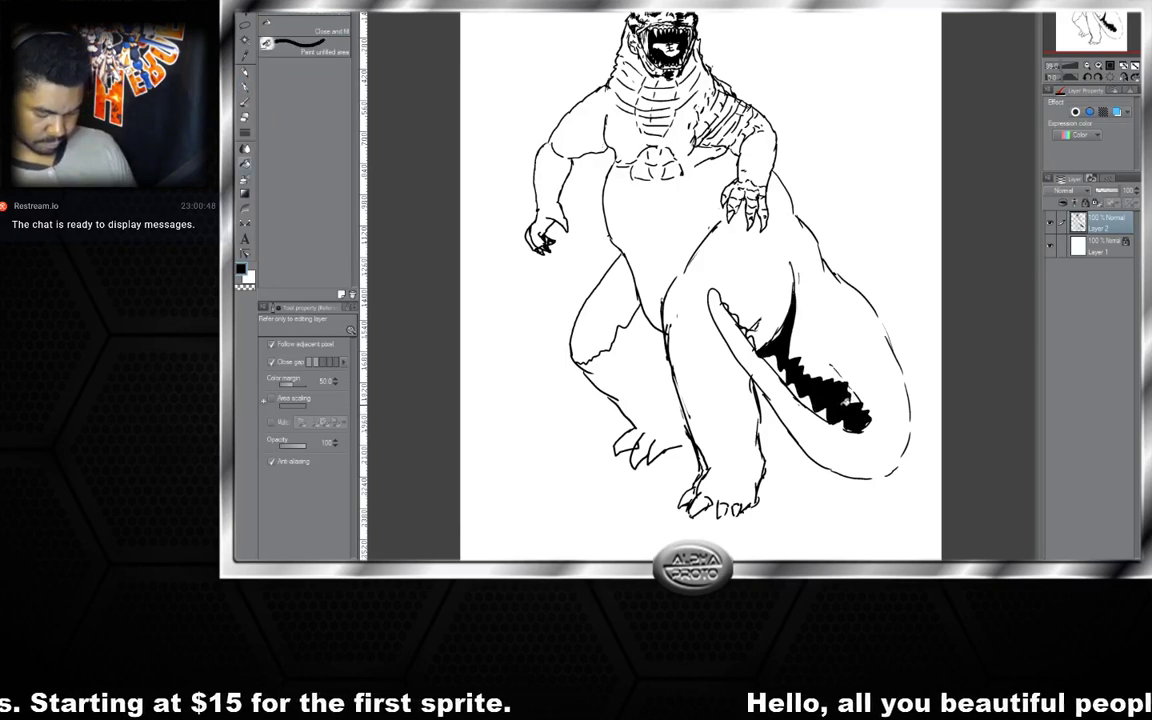
# - Extend the left-hand foot's last toe line to meet the front leg, closing the lower leg's outline
pyautogui.press('p')
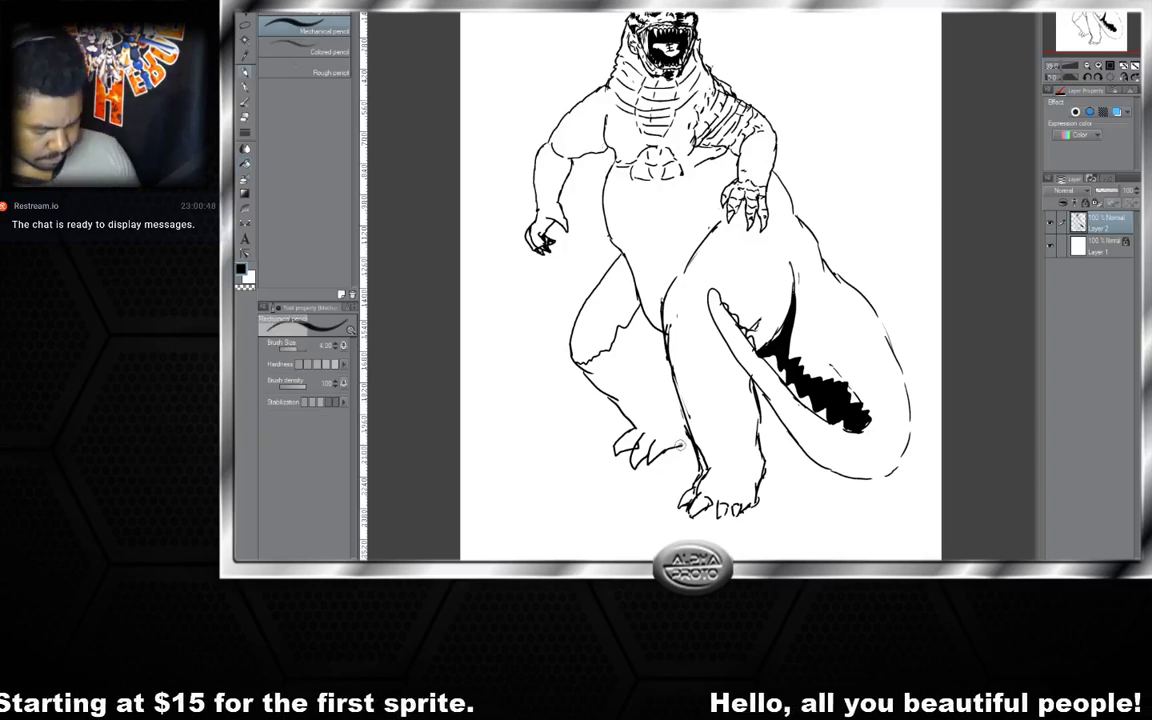
pyautogui.press('p')
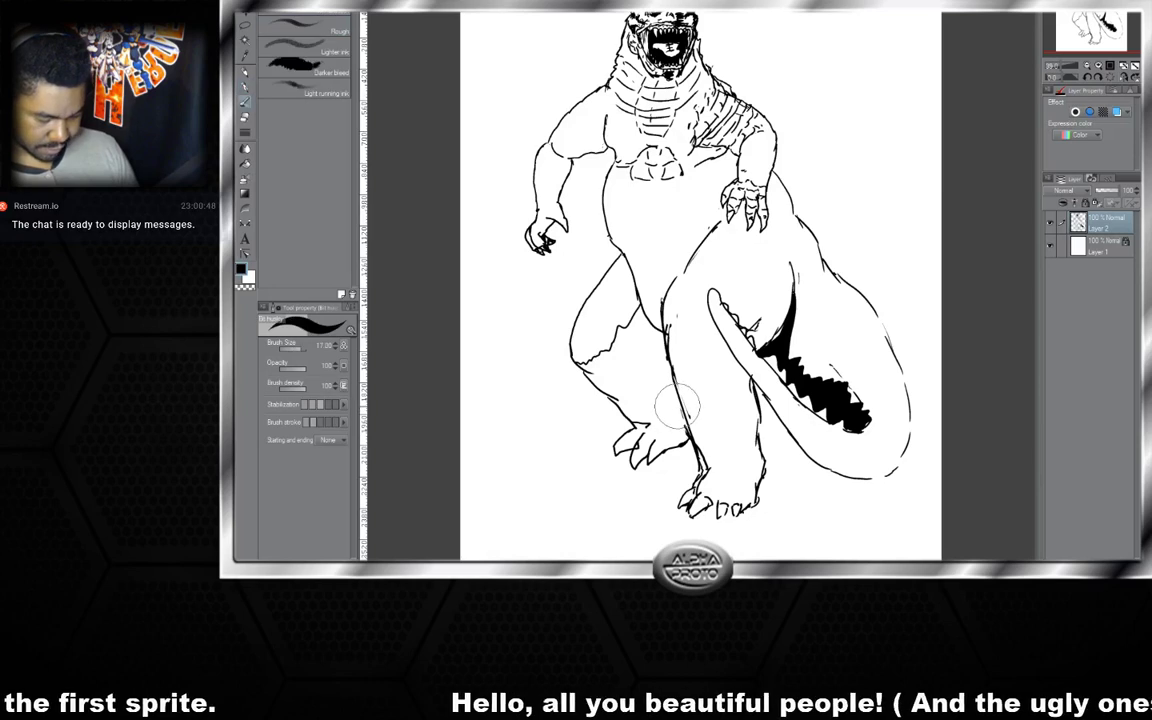
pyautogui.press('g')
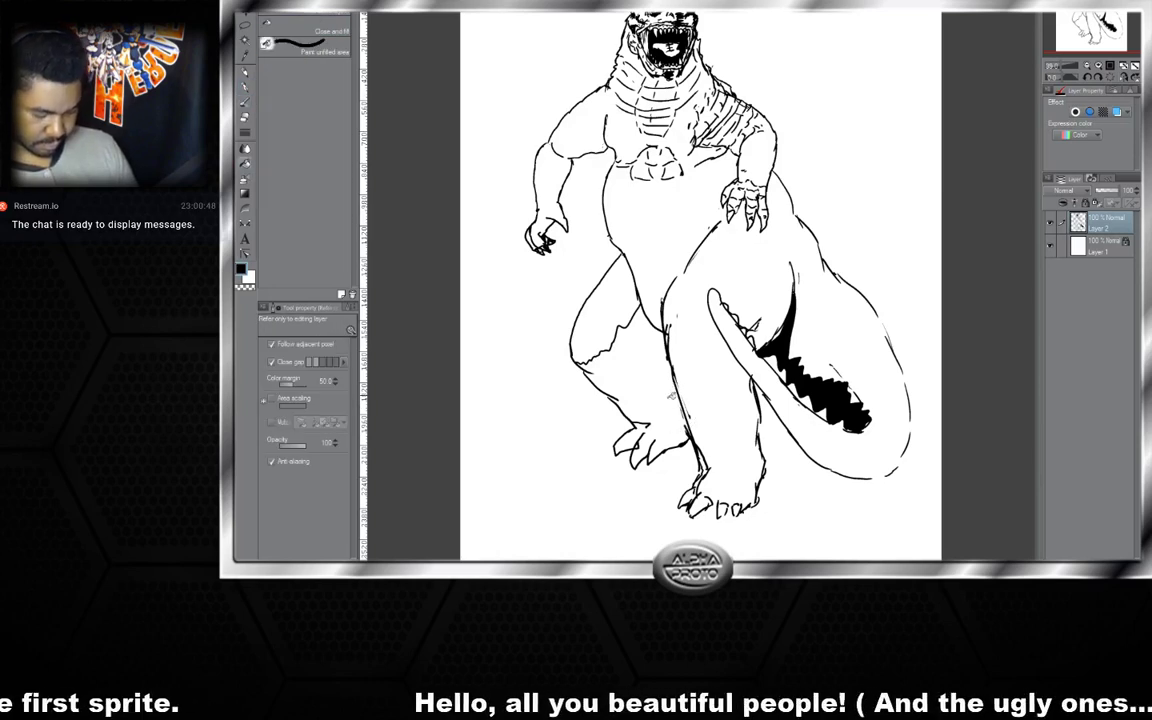
pyautogui.click(694, 377)
pyautogui.hotkey('ctrl', 'z')
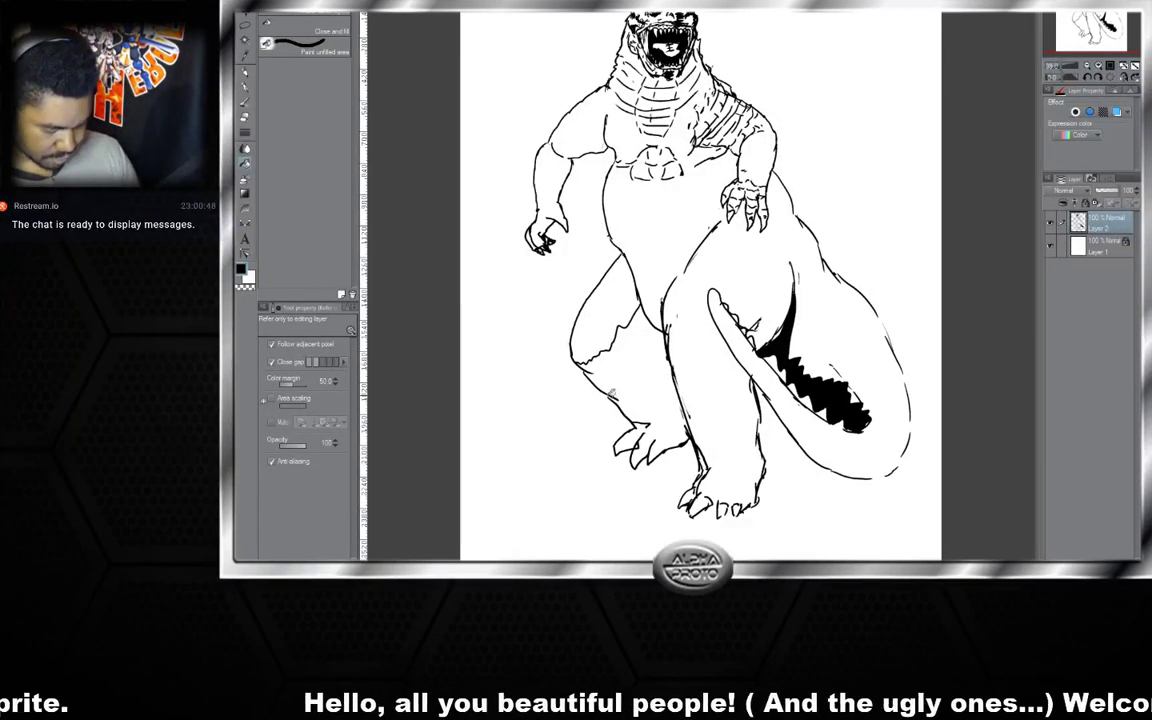
# - Fill the left-hand lower leg and foot below the jagged knee fold with solid black
pyautogui.press('p')
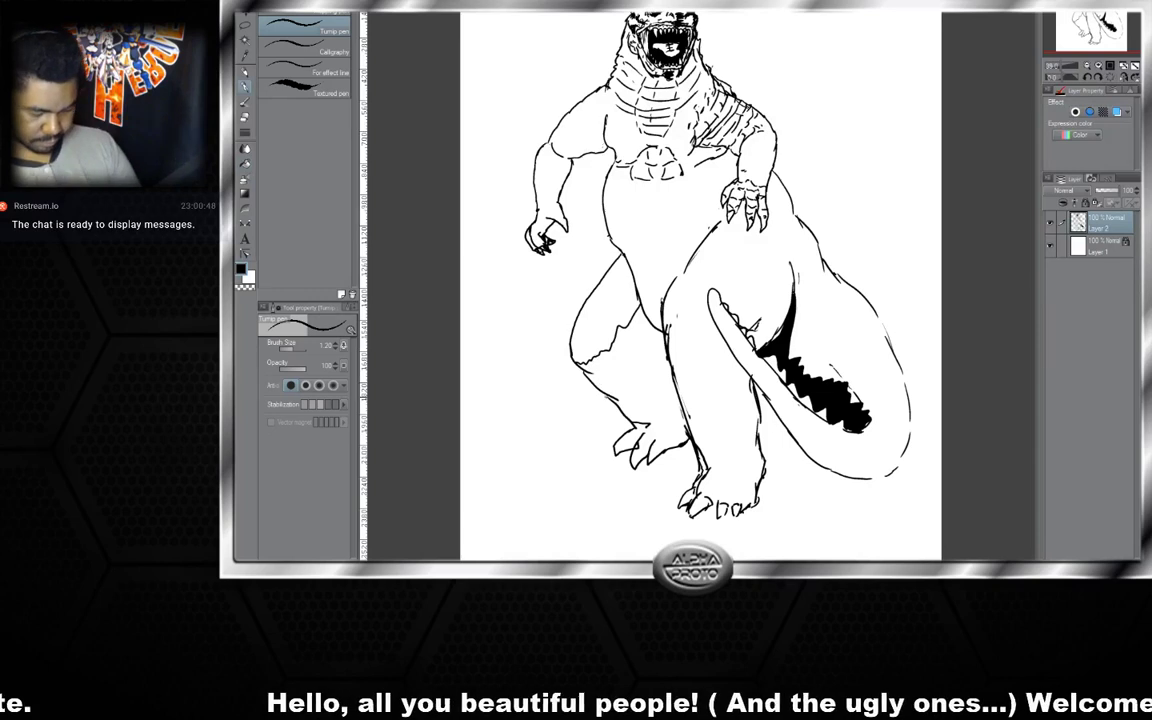
pyautogui.press('g')
pyautogui.press('g')
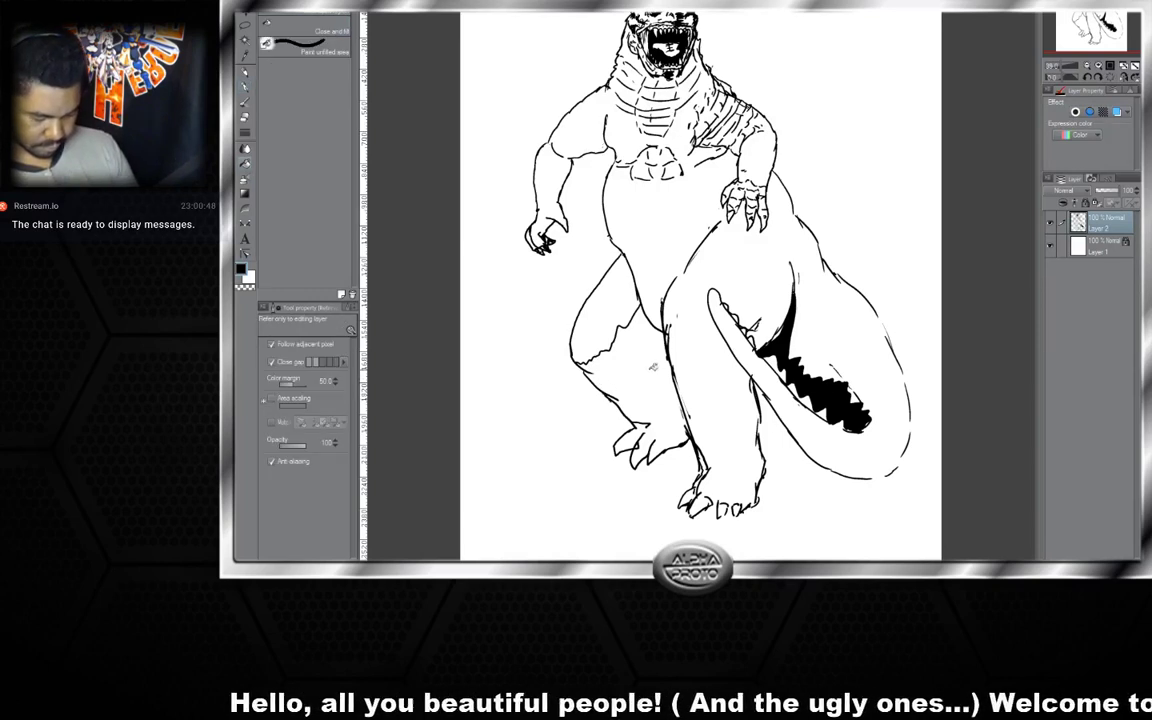
pyautogui.click(655, 371)
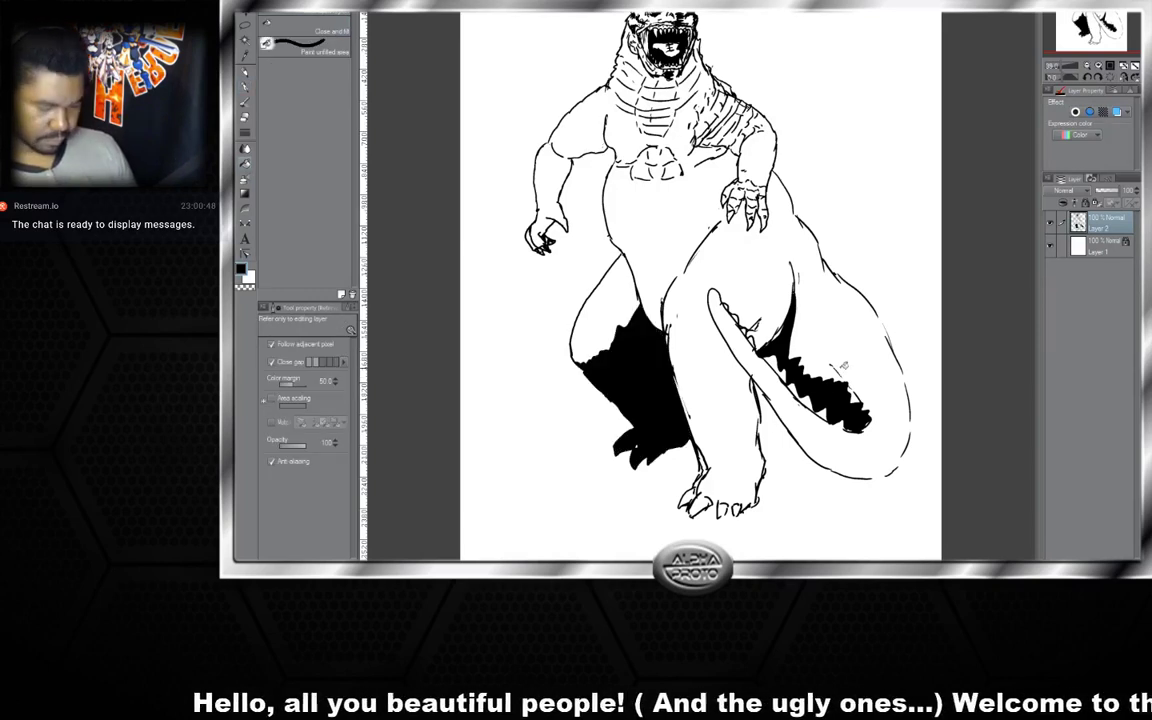
# - Set the Turnip pen's brush size to 2.00 and thicken the outline under the lower jaw
pyautogui.click(246, 88)
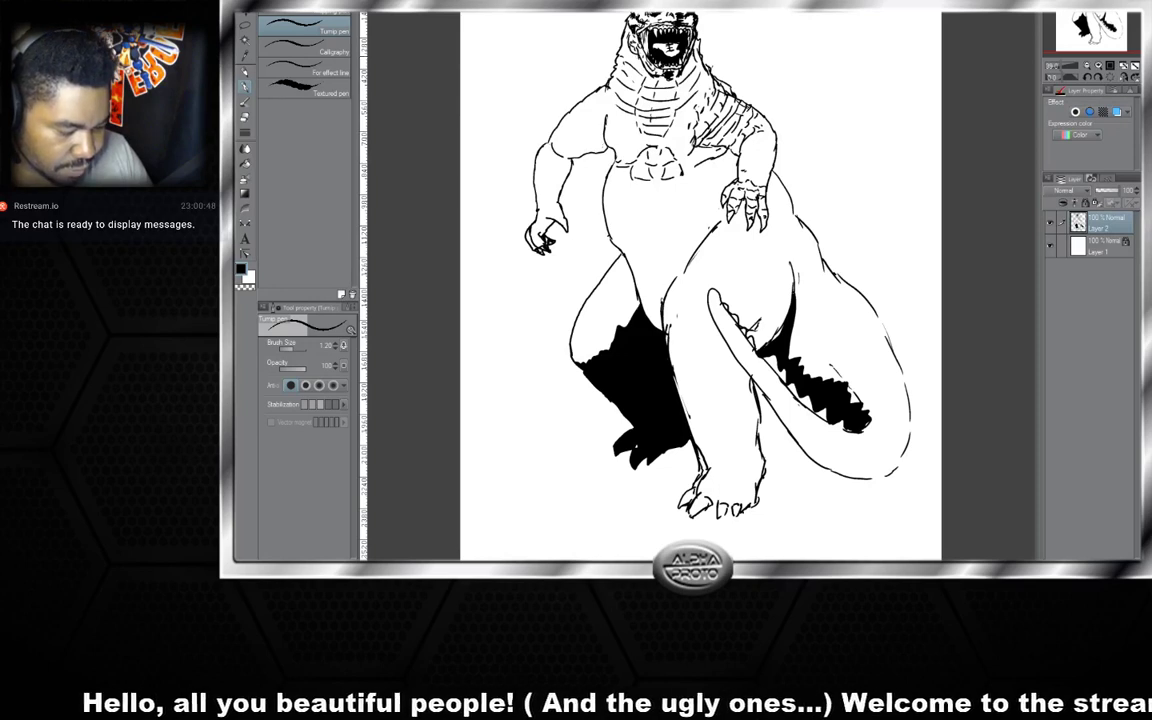
pyautogui.press(']')
pyautogui.press(']')
pyautogui.press(']')
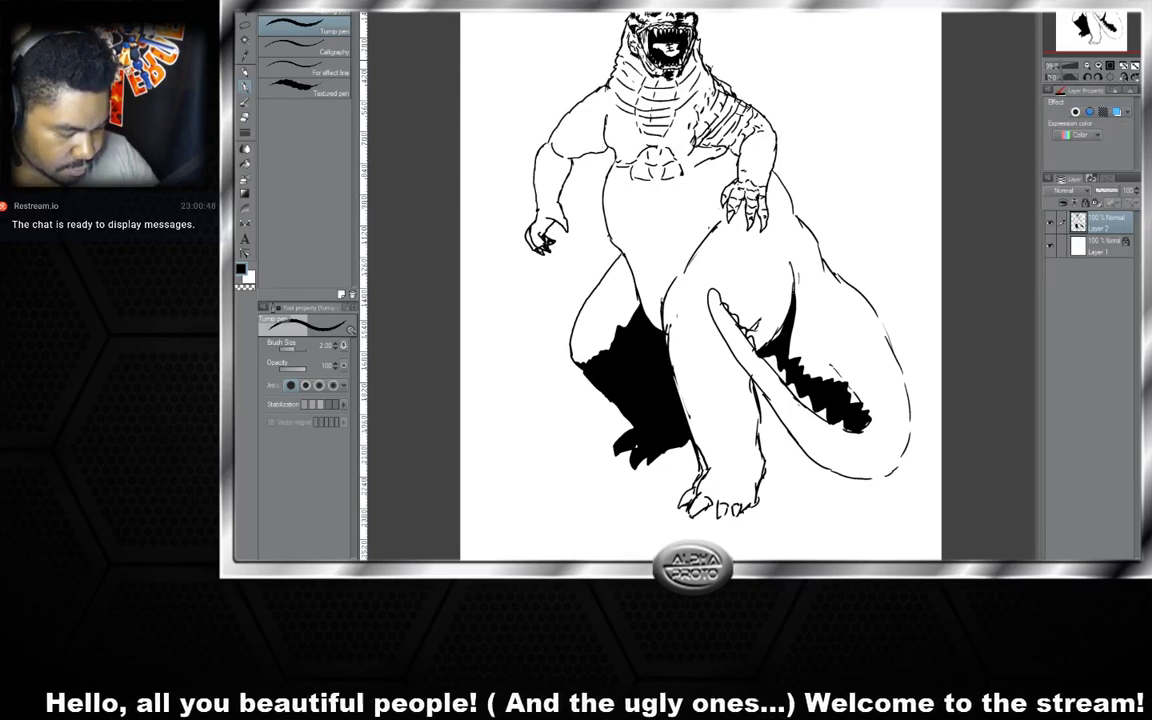
pyautogui.moveTo(636, 54)
pyautogui.mouseDown()
pyautogui.moveTo(652, 80)
pyautogui.moveTo(675, 80)
pyautogui.mouseUp()
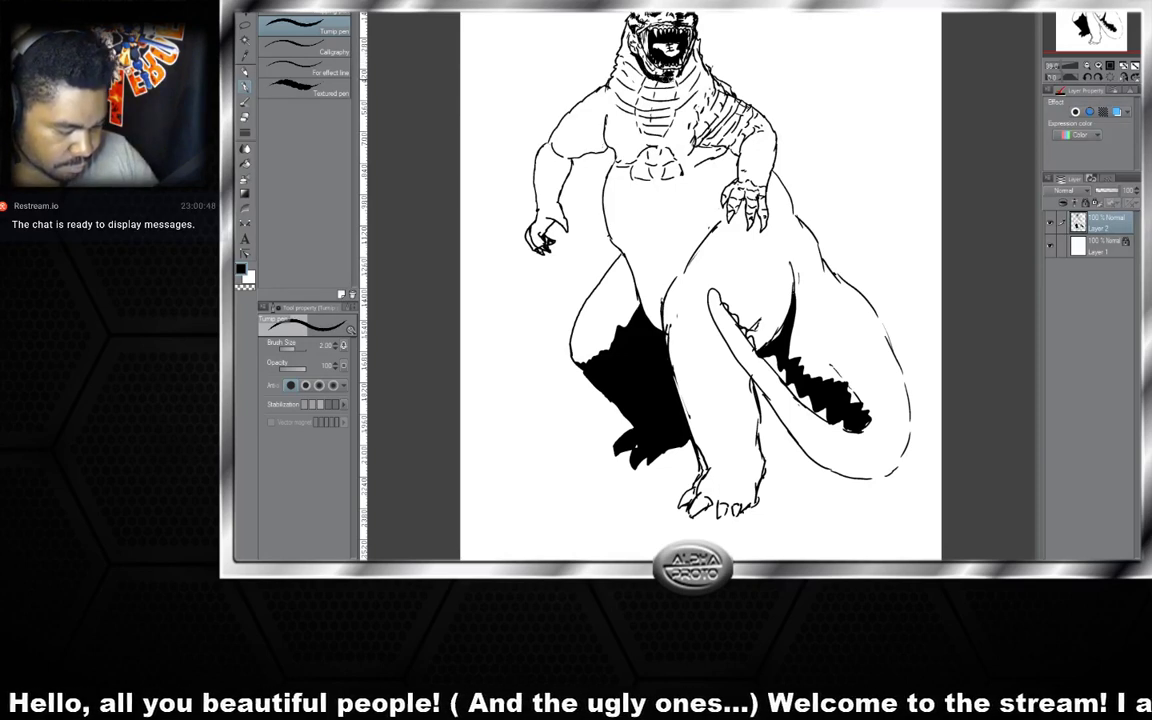
# - Ink jagged black shadows along the left-hand forearm's inner edge, at the crotch and beneath the right-hand armpit
pyautogui.moveTo(602, 64); pyautogui.dragTo(611, 76)
pyautogui.moveTo(628, 54); pyautogui.dragTo(635, 61)
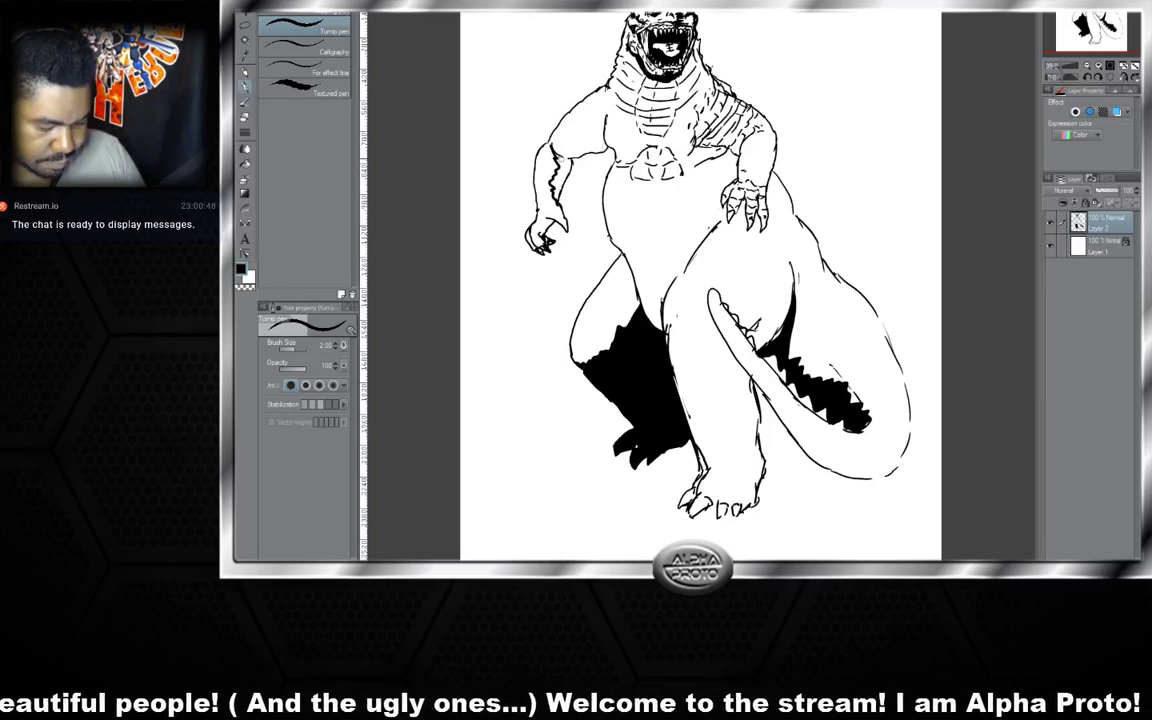
pyautogui.moveTo(557, 148)
pyautogui.mouseDown()
pyautogui.moveTo(552, 185)
pyautogui.moveTo(558, 152)
pyautogui.mouseUp()
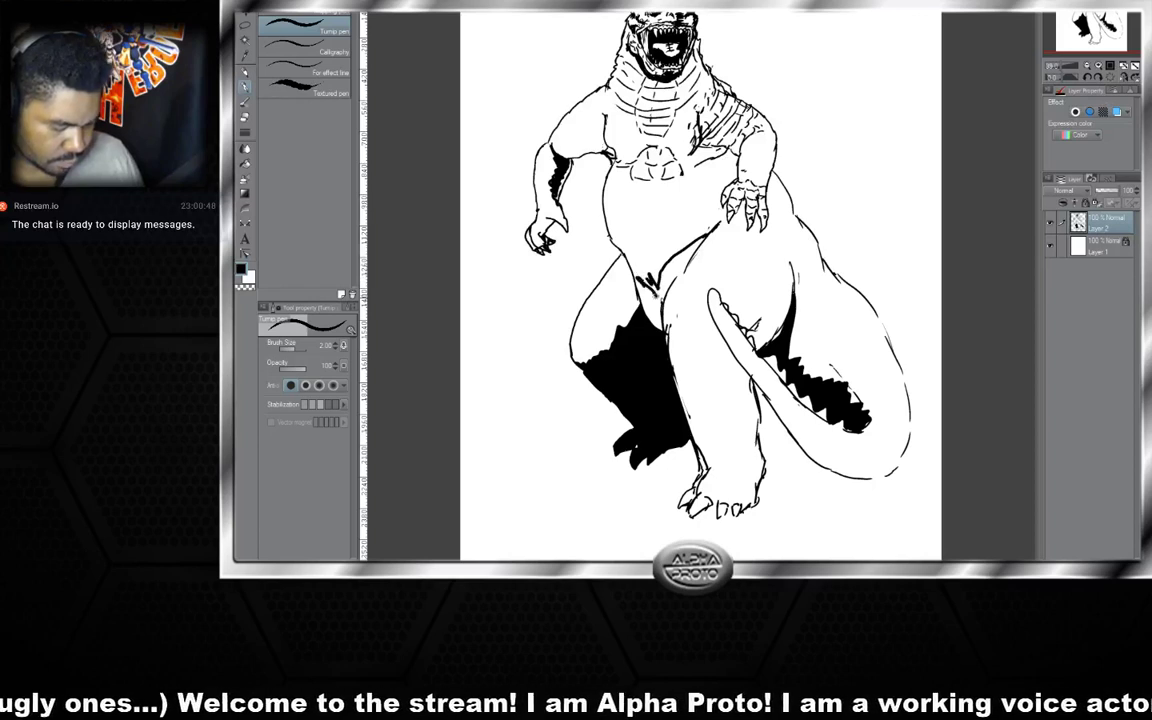
pyautogui.moveTo(671, 285); pyautogui.dragTo(660, 307)
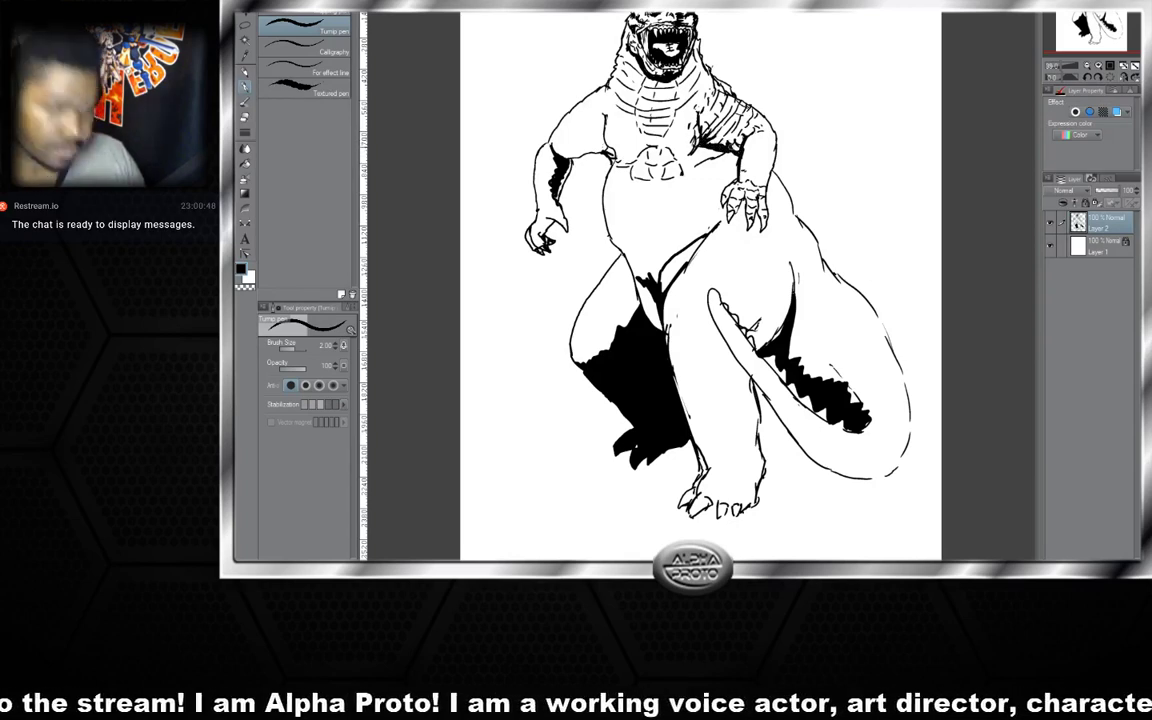
pyautogui.moveTo(655, 138); pyautogui.dragTo(628, 148)
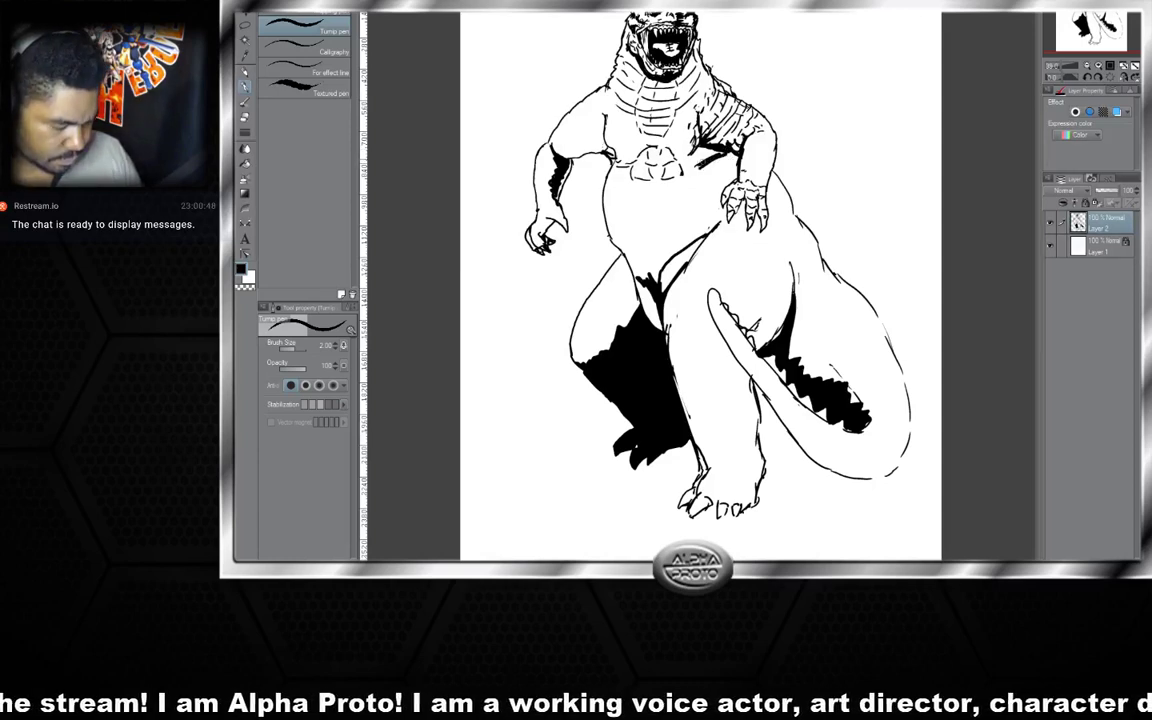
# - Crosshatch the torso's side beneath the right-hand arm and darken that hand's fingers with heavy strokes
pyautogui.moveTo(715, 154)
pyautogui.mouseDown()
pyautogui.moveTo(697, 166)
pyautogui.moveTo(695, 156)
pyautogui.moveTo(703, 172)
pyautogui.mouseUp()
pyautogui.moveTo(728, 161); pyautogui.dragTo(704, 180)
pyautogui.moveTo(737, 163); pyautogui.dragTo(705, 186)
pyautogui.moveTo(737, 168)
pyautogui.mouseDown()
pyautogui.moveTo(712, 190)
pyautogui.moveTo(718, 175)
pyautogui.moveTo(725, 187)
pyautogui.mouseUp()
pyautogui.moveTo(718, 164)
pyautogui.mouseDown()
pyautogui.moveTo(729, 183)
pyautogui.moveTo(732, 172)
pyautogui.mouseUp()
pyautogui.moveTo(727, 152); pyautogui.dragTo(738, 177)
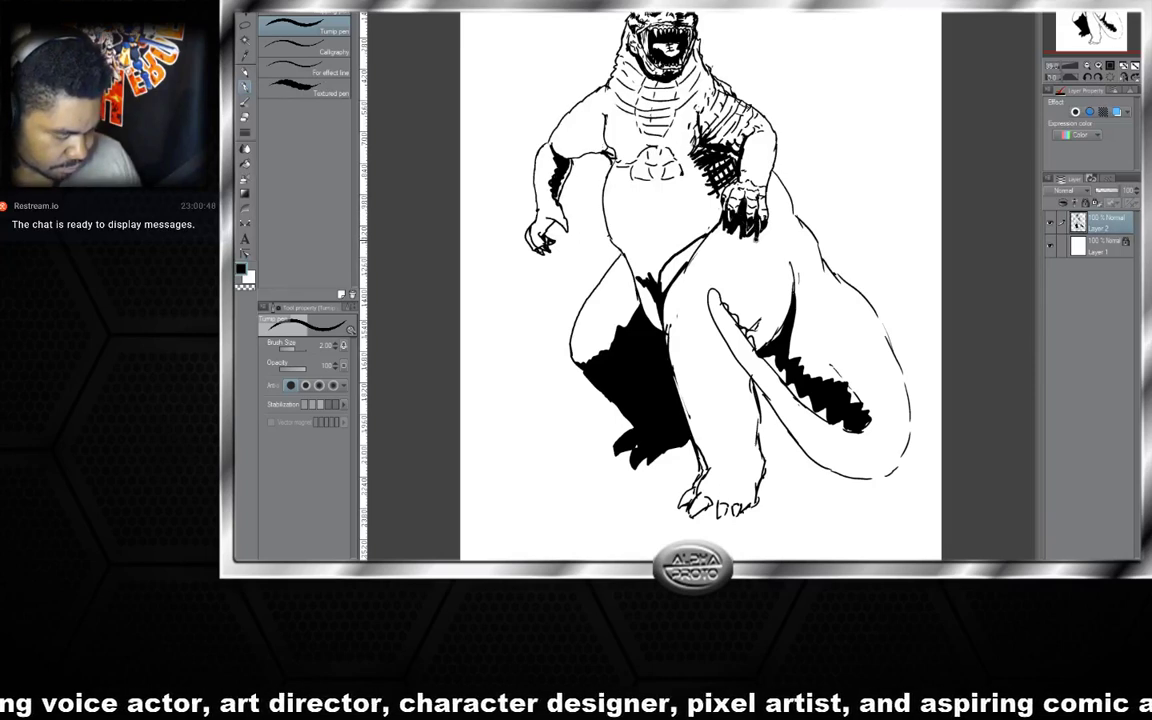
# - Blacken the claws of the right-hand hand and the toe claws of the right-hand foot with the pen at size 2.00
pyautogui.moveTo(770, 222); pyautogui.dragTo(756, 240)
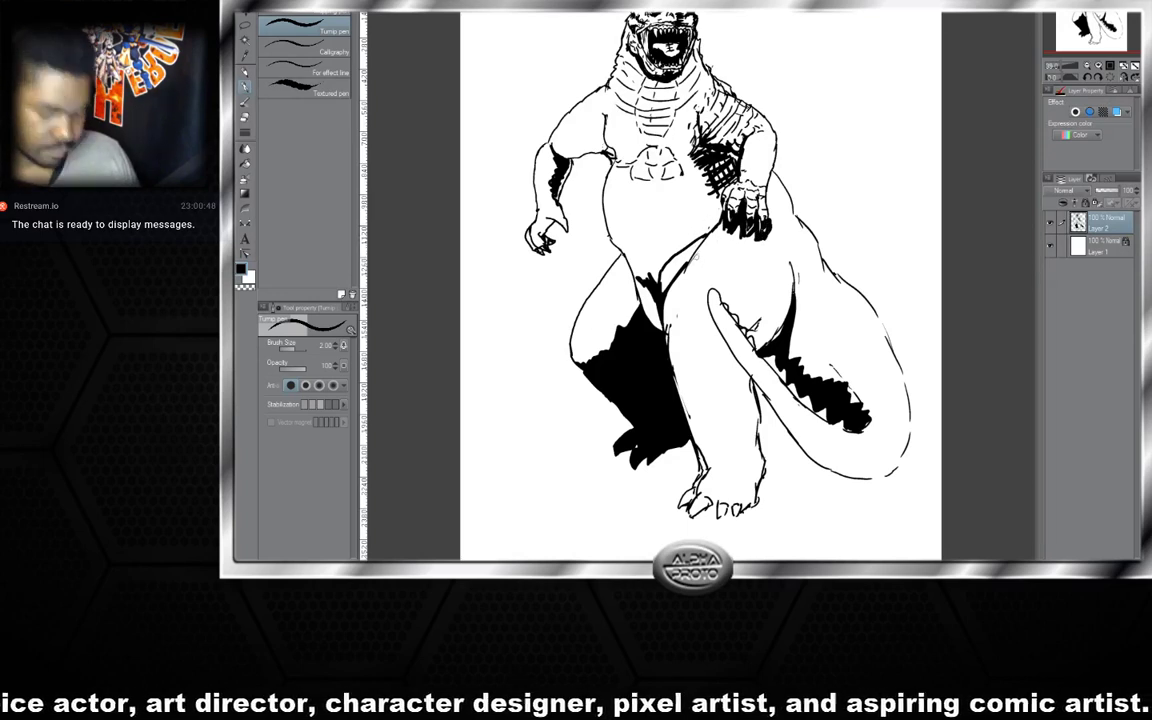
pyautogui.moveTo(725, 228)
pyautogui.mouseDown()
pyautogui.moveTo(665, 300)
pyautogui.moveTo(700, 424)
pyautogui.mouseUp()
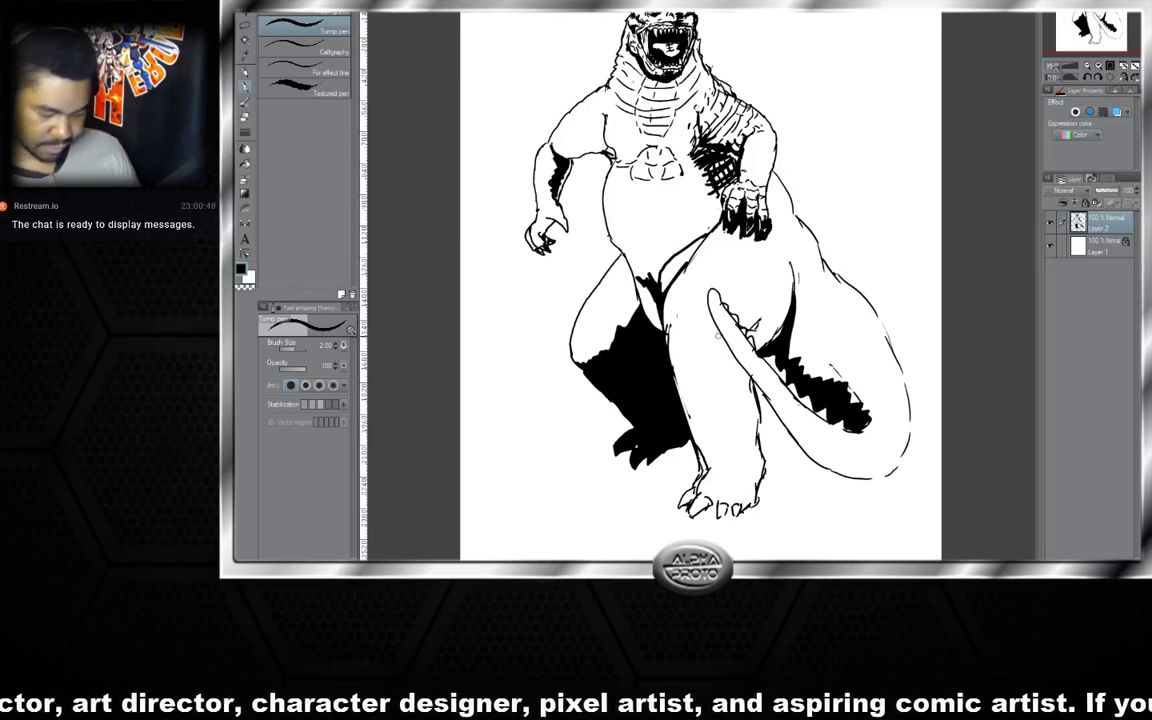
pyautogui.press('[')
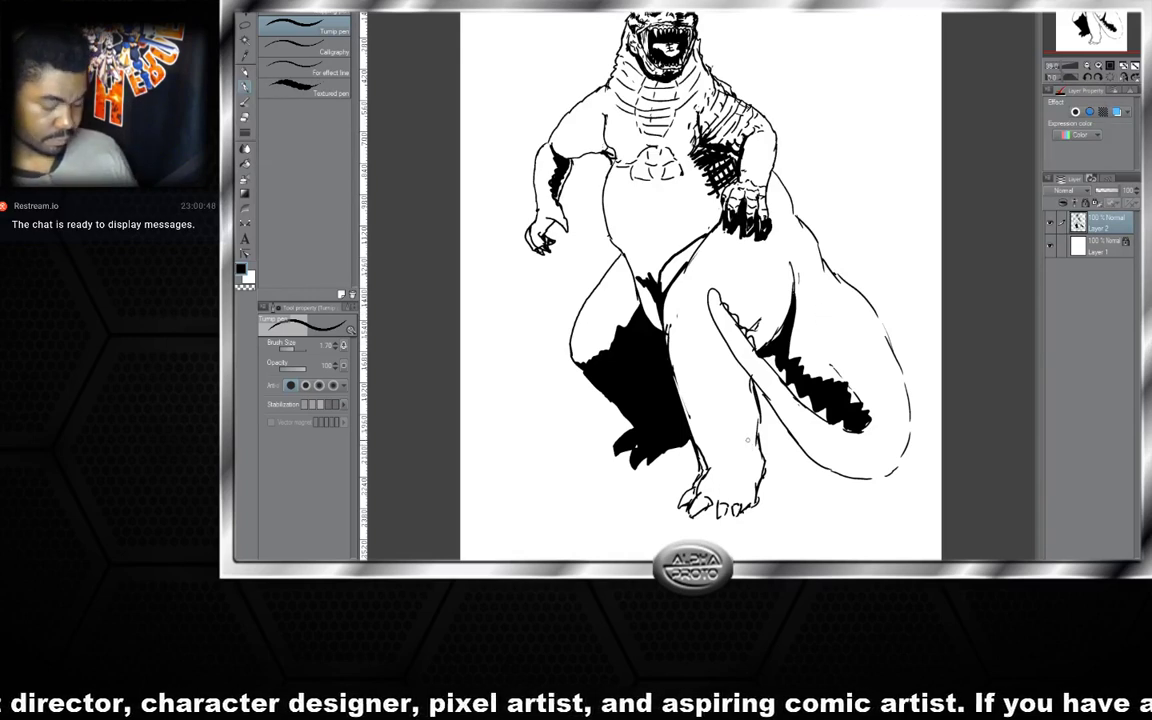
pyautogui.press(']')
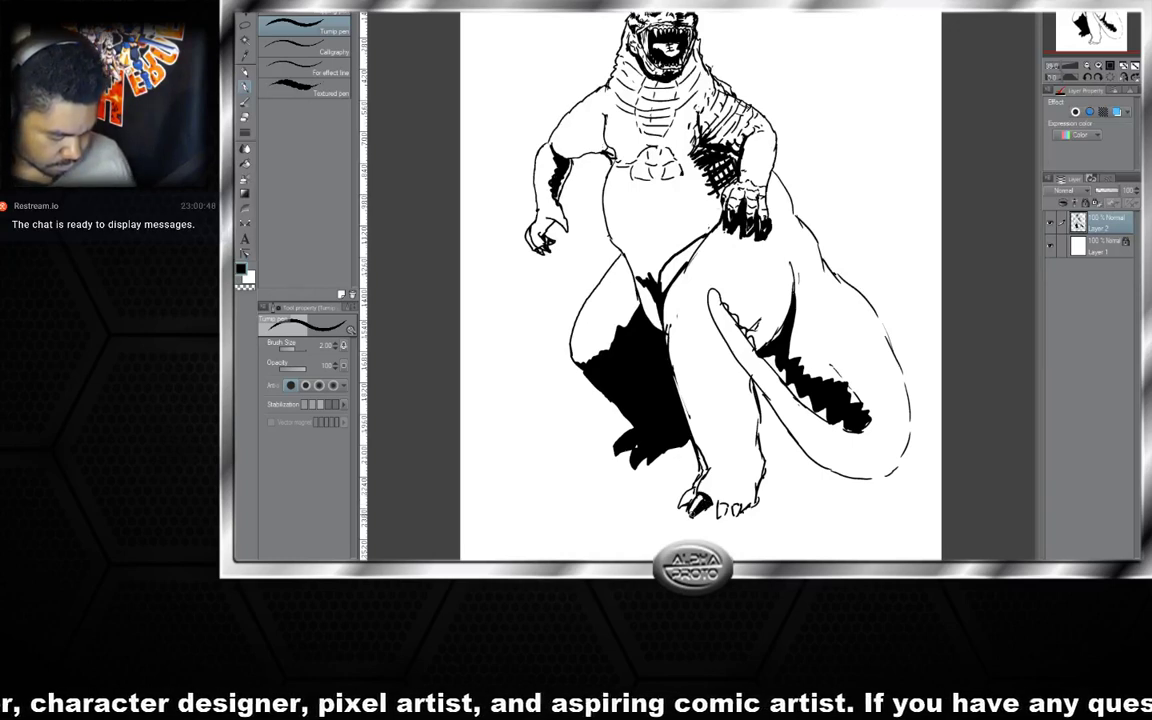
pyautogui.moveTo(624, 441)
pyautogui.mouseDown()
pyautogui.moveTo(613, 457)
pyautogui.moveTo(658, 465)
pyautogui.mouseUp()
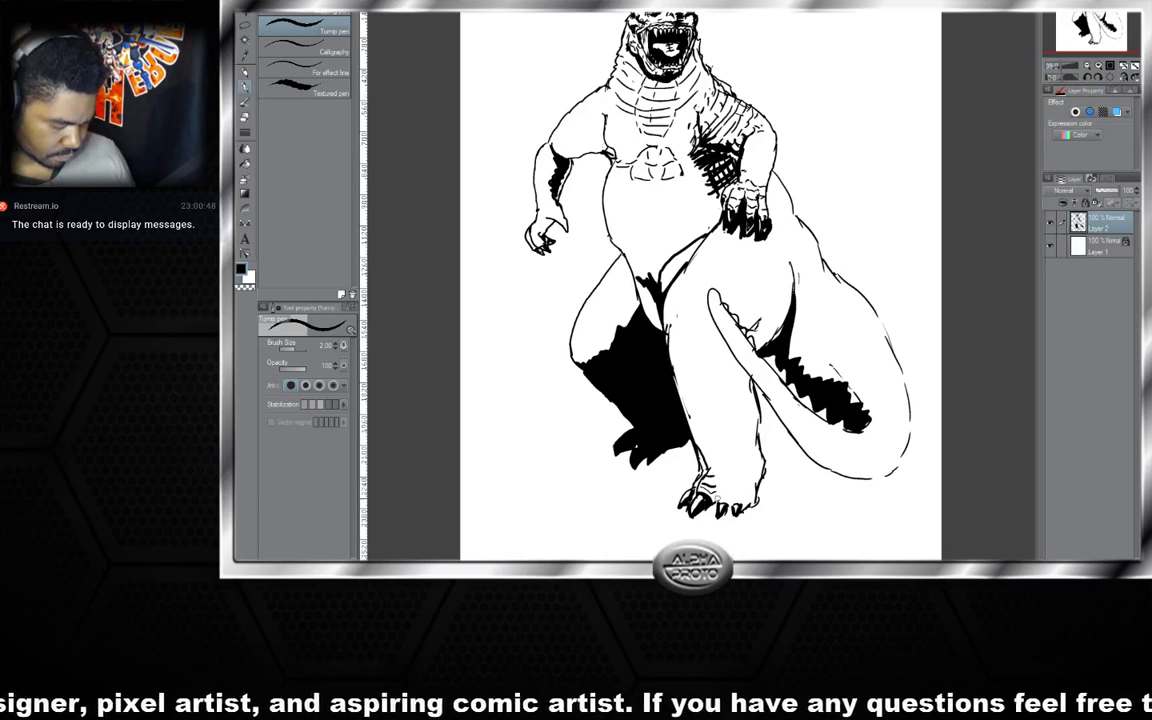
# - Ink rows of short curved scales over the right-hand foot and up its lower leg to the knee
pyautogui.moveTo(719, 491); pyautogui.dragTo(728, 492)
pyautogui.moveTo(719, 485)
pyautogui.mouseDown()
pyautogui.moveTo(729, 478)
pyautogui.moveTo(739, 491)
pyautogui.mouseUp()
pyautogui.moveTo(732, 485); pyautogui.dragTo(741, 478)
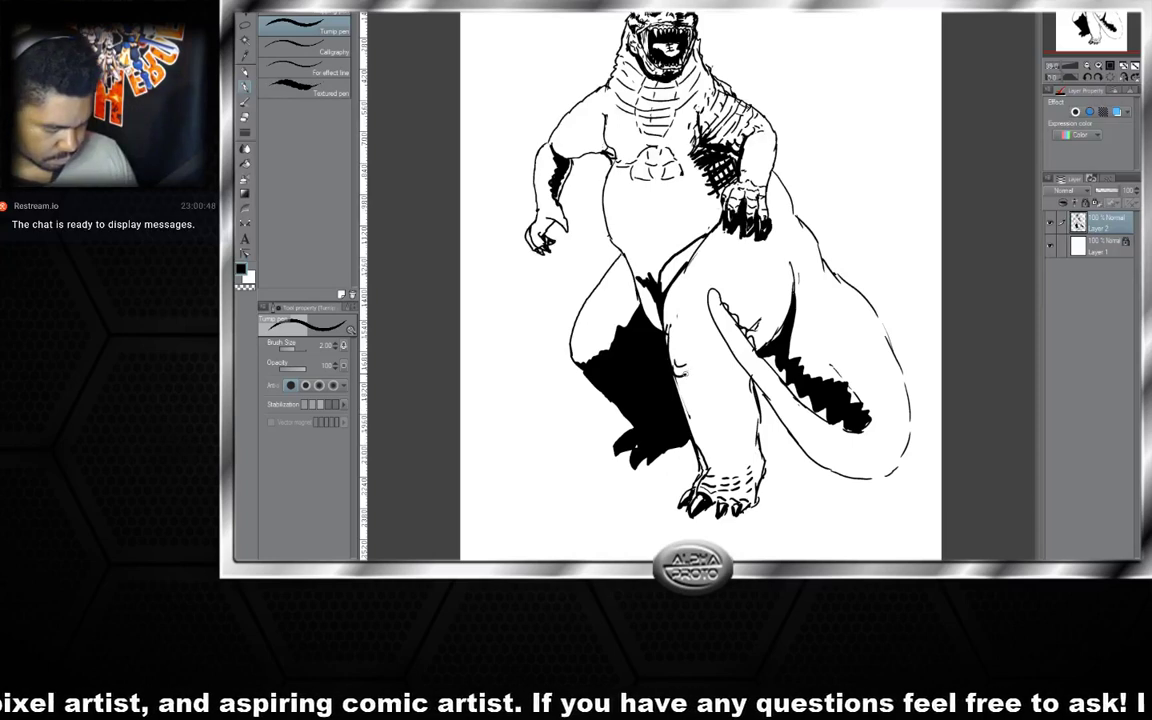
pyautogui.moveTo(684, 394); pyautogui.dragTo(705, 423)
pyautogui.moveTo(697, 431); pyautogui.dragTo(711, 454)
pyautogui.moveTo(702, 460); pyautogui.dragTo(730, 470)
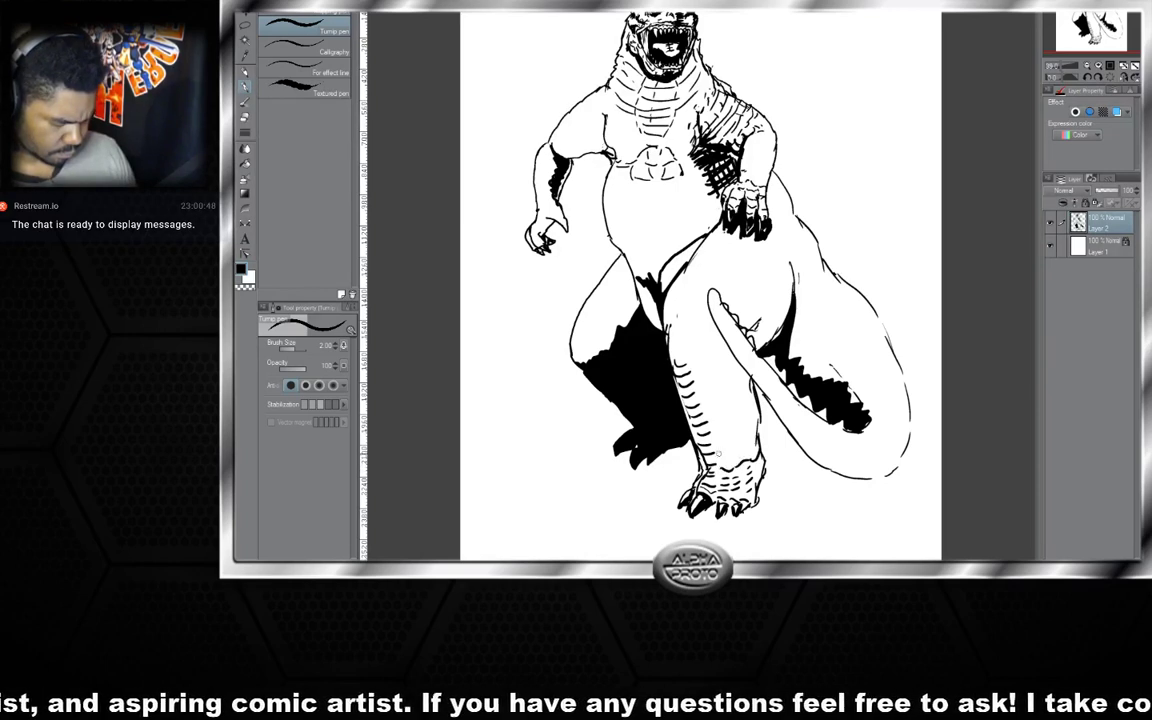
pyautogui.moveTo(720, 447)
pyautogui.mouseDown()
pyautogui.moveTo(712, 428)
pyautogui.moveTo(752, 419)
pyautogui.moveTo(708, 422)
pyautogui.moveTo(748, 409)
pyautogui.moveTo(702, 409)
pyautogui.moveTo(747, 406)
pyautogui.mouseUp()
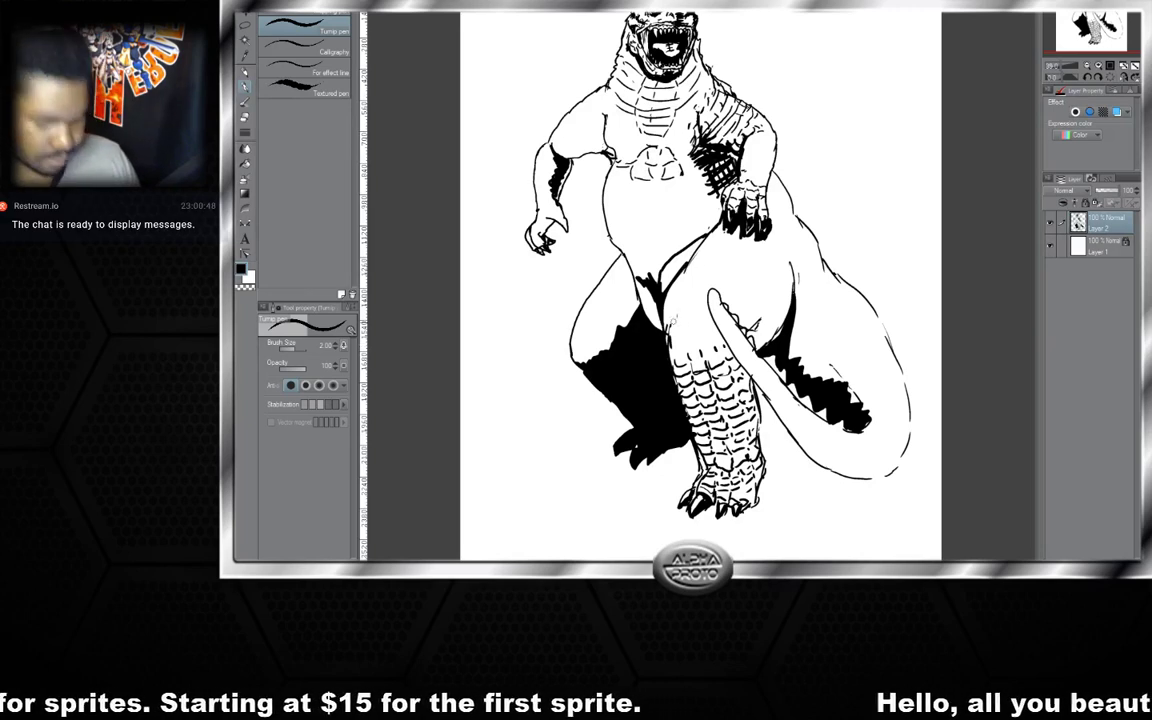
# - Draw curved, broken contour bands across the right-hand thigh from above the knee up to the hip
pyautogui.moveTo(682, 340)
pyautogui.mouseDown()
pyautogui.moveTo(700, 313)
pyautogui.moveTo(668, 312)
pyautogui.moveTo(712, 283)
pyautogui.mouseUp()
pyautogui.moveTo(640, 256)
pyautogui.mouseDown()
pyautogui.moveTo(690, 288)
pyautogui.moveTo(701, 279)
pyautogui.mouseUp()
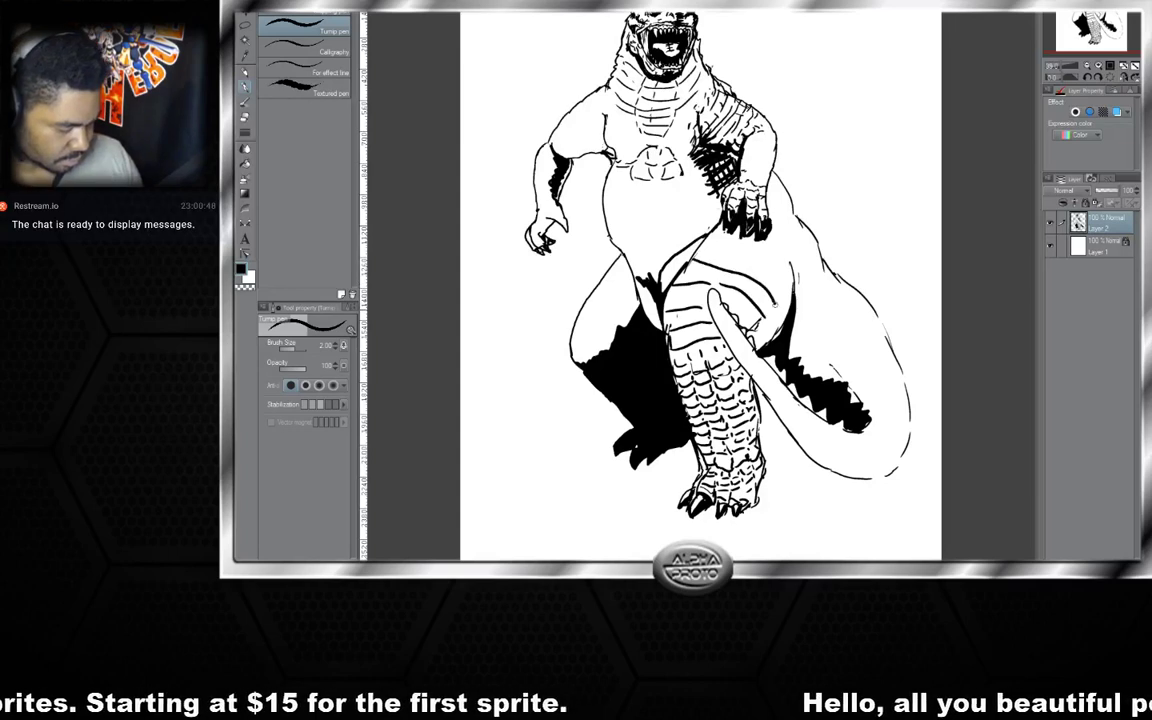
pyautogui.moveTo(644, 222)
pyautogui.mouseDown()
pyautogui.moveTo(732, 250)
pyautogui.moveTo(785, 290)
pyautogui.mouseUp()
pyautogui.moveTo(748, 240)
pyautogui.mouseDown()
pyautogui.moveTo(789, 270)
pyautogui.moveTo(792, 256)
pyautogui.moveTo(702, 241)
pyautogui.mouseUp()
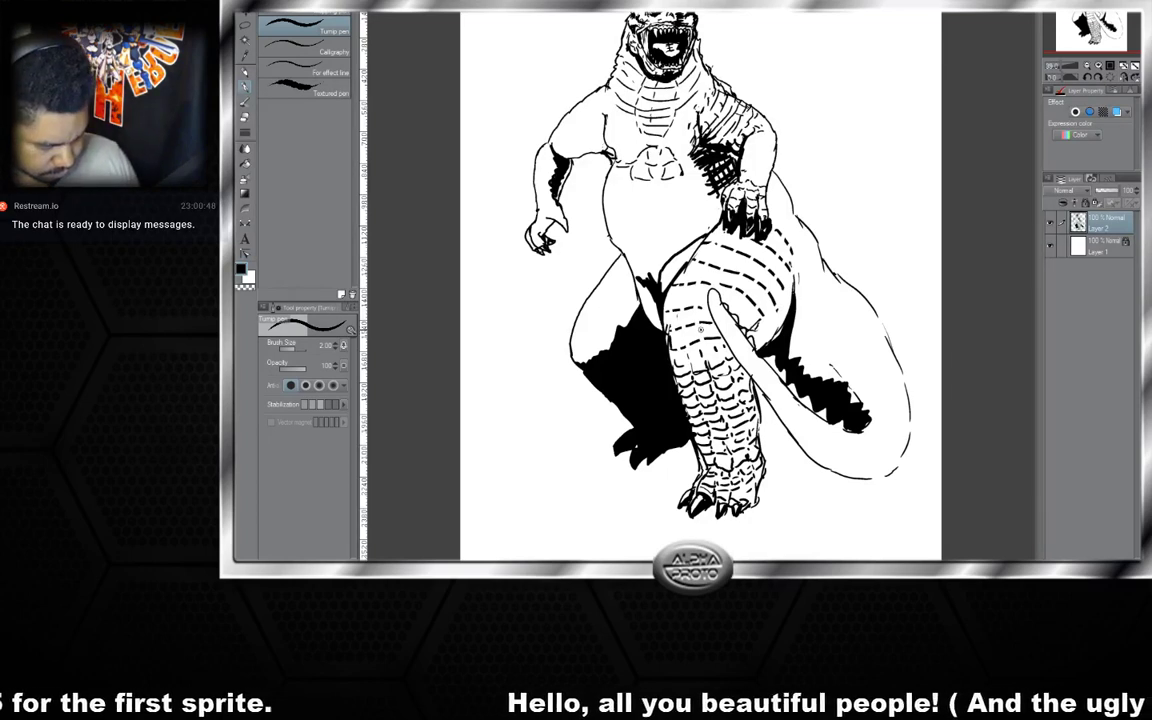
# - Connect the contour bands on the right-hand thigh with short cross strokes to form a grid of scales
pyautogui.moveTo(619, 303)
pyautogui.mouseDown()
pyautogui.moveTo(611, 312)
pyautogui.moveTo(685, 328)
pyautogui.moveTo(700, 321)
pyautogui.moveTo(700, 309)
pyautogui.moveTo(674, 310)
pyautogui.moveTo(687, 281)
pyautogui.moveTo(722, 296)
pyautogui.moveTo(726, 279)
pyautogui.moveTo(765, 312)
pyautogui.moveTo(775, 307)
pyautogui.moveTo(776, 293)
pyautogui.moveTo(716, 269)
pyautogui.mouseUp()
pyautogui.moveTo(712, 257); pyautogui.dragTo(700, 265)
pyautogui.moveTo(696, 255)
pyautogui.mouseDown()
pyautogui.moveTo(692, 264)
pyautogui.moveTo(703, 245)
pyautogui.mouseUp()
pyautogui.moveTo(717, 233)
pyautogui.mouseDown()
pyautogui.moveTo(699, 246)
pyautogui.moveTo(707, 258)
pyautogui.moveTo(664, 277)
pyautogui.moveTo(683, 284)
pyautogui.mouseUp()
pyautogui.moveTo(676, 281)
pyautogui.mouseDown()
pyautogui.moveTo(693, 307)
pyautogui.moveTo(706, 287)
pyautogui.mouseUp()
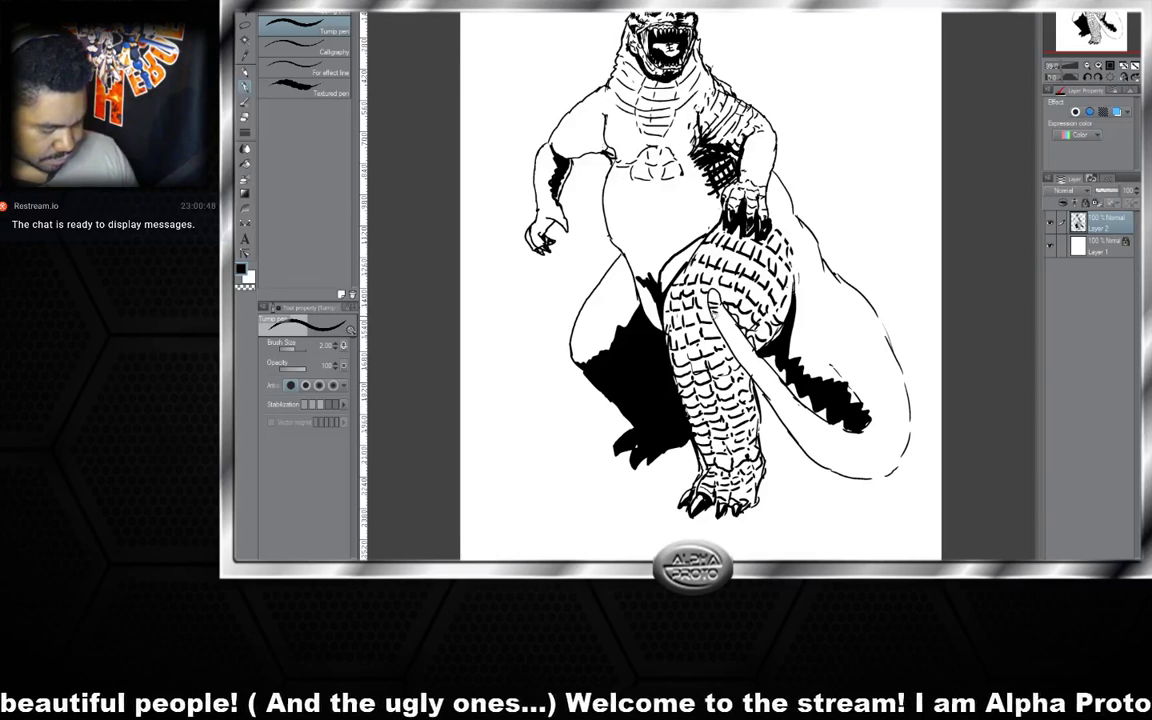
# - Hatch short strokes along the tail's lower edge from the tip to the bend and thicken its outline there
pyautogui.moveTo(717, 331); pyautogui.dragTo(725, 328)
pyautogui.moveTo(722, 338); pyautogui.dragTo(733, 341)
pyautogui.moveTo(730, 352); pyautogui.dragTo(742, 354)
pyautogui.moveTo(740, 364); pyautogui.dragTo(753, 367)
pyautogui.moveTo(753, 377); pyautogui.dragTo(767, 382)
pyautogui.moveTo(765, 393); pyautogui.dragTo(776, 396)
pyautogui.moveTo(773, 406); pyautogui.dragTo(784, 408)
pyautogui.moveTo(781, 418); pyautogui.dragTo(792, 420)
pyautogui.moveTo(790, 430); pyautogui.dragTo(801, 433)
pyautogui.moveTo(798, 443); pyautogui.dragTo(809, 445)
pyautogui.moveTo(807, 453); pyautogui.dragTo(829, 464)
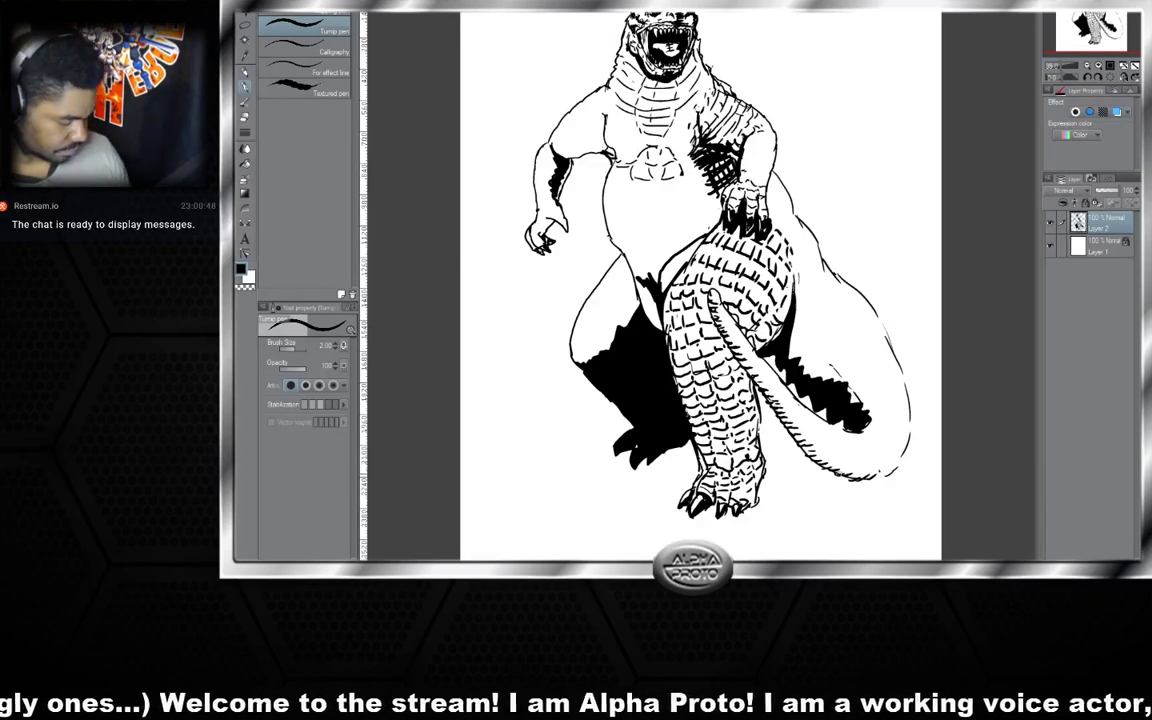
pyautogui.moveTo(853, 480); pyautogui.dragTo(803, 449)
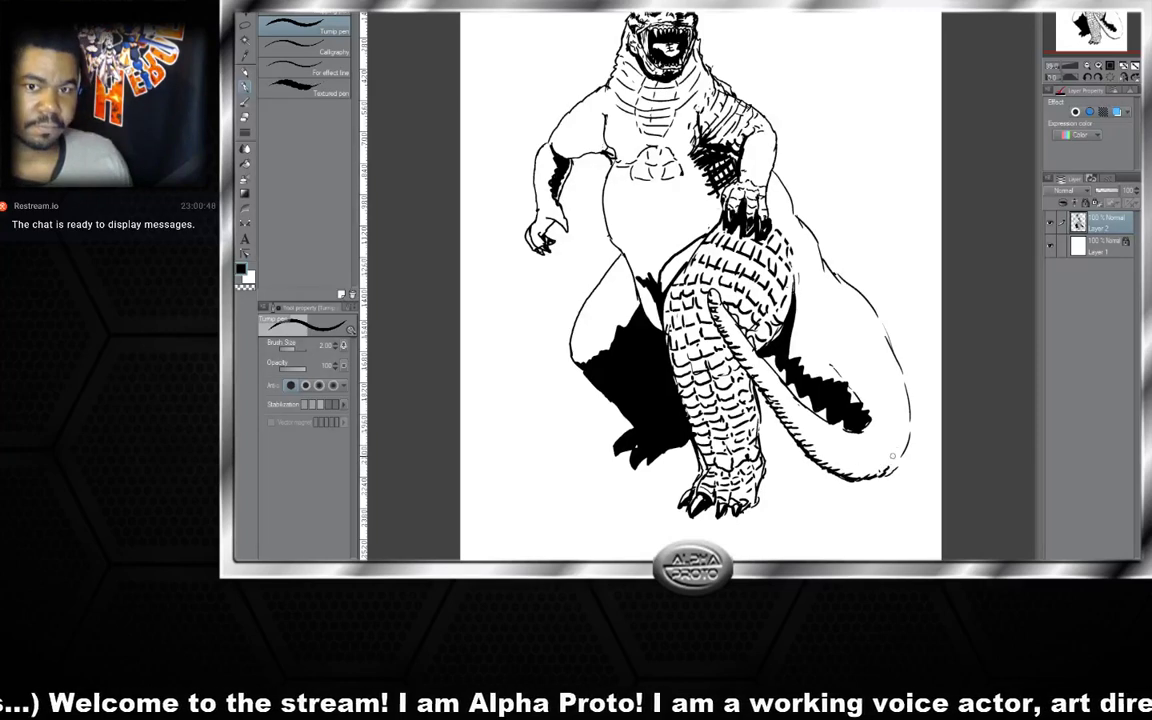
pyautogui.moveTo(866, 428); pyautogui.dragTo(878, 432)
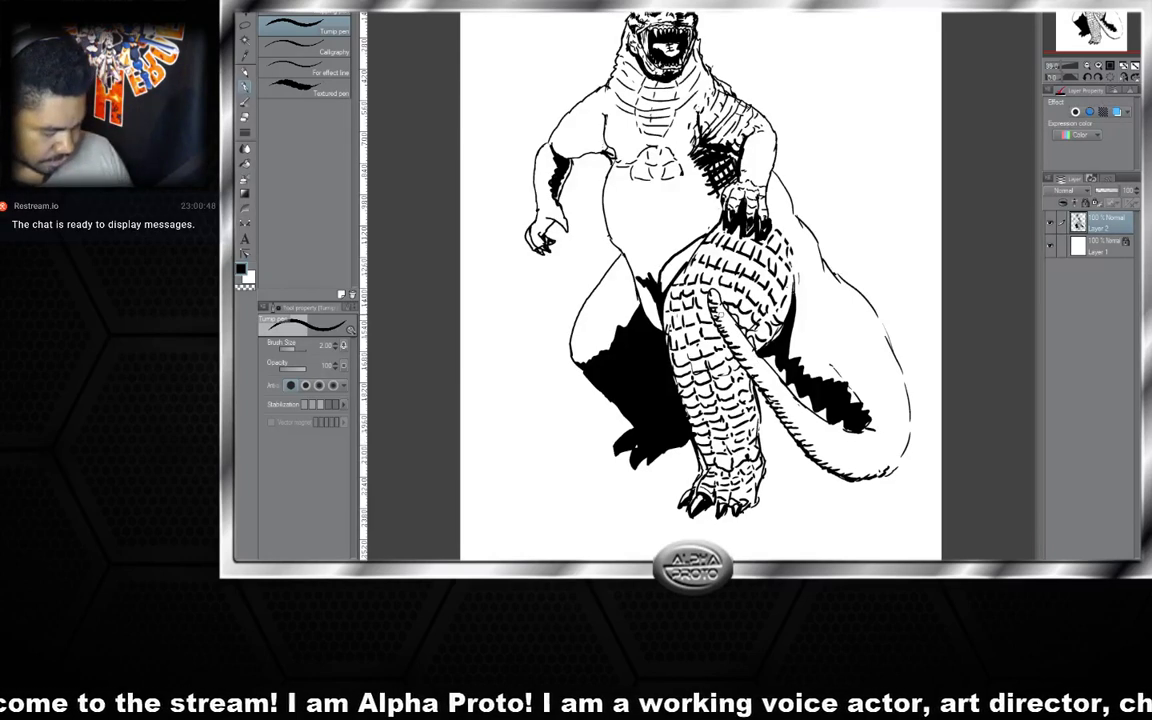
# - Ink a dashed line along the inside of the tail's front section and add a row of V-shaped scales beside it
pyautogui.moveTo(719, 311)
pyautogui.mouseDown()
pyautogui.moveTo(823, 451)
pyautogui.moveTo(858, 470)
pyautogui.moveTo(893, 466)
pyautogui.moveTo(908, 444)
pyautogui.mouseUp()
pyautogui.moveTo(909, 434); pyautogui.dragTo(910, 420)
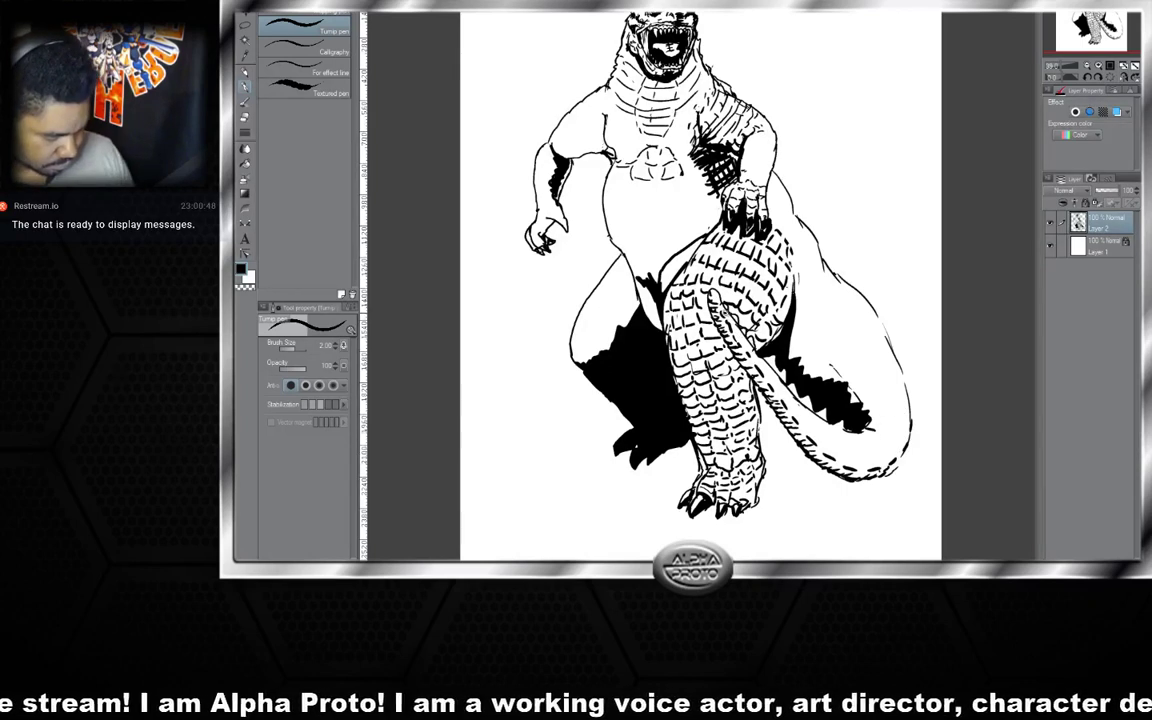
pyautogui.moveTo(652, 281); pyautogui.dragTo(714, 356)
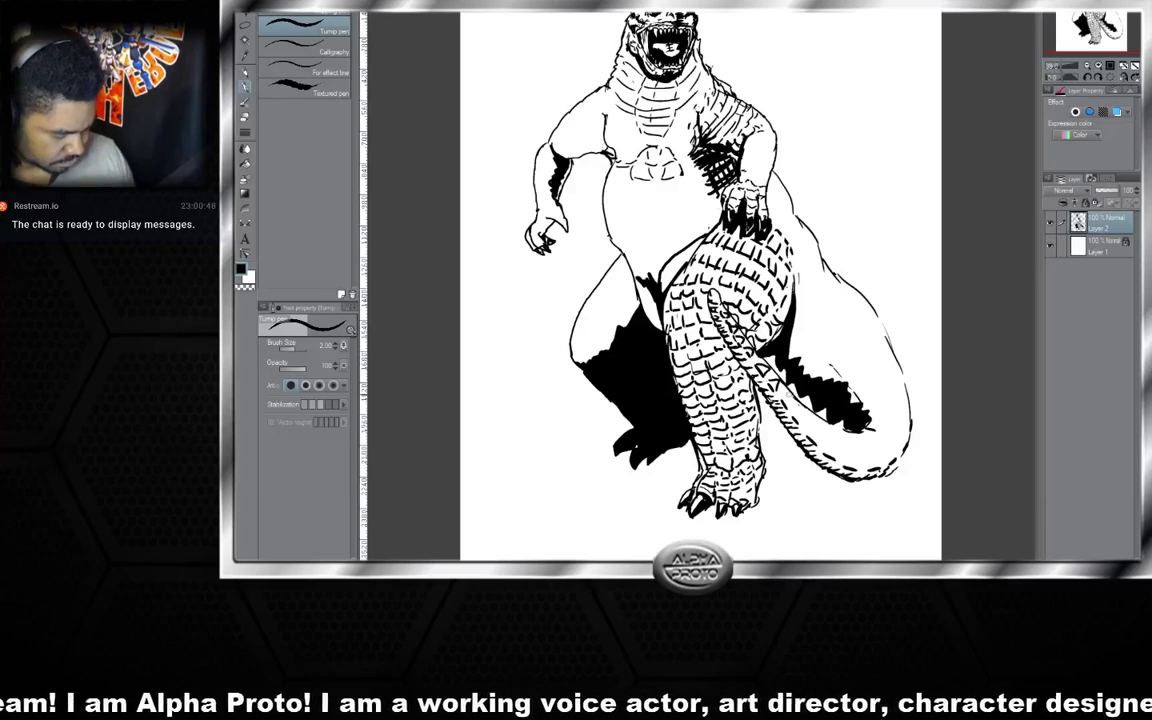
pyautogui.moveTo(775, 395)
pyautogui.mouseDown()
pyautogui.moveTo(823, 432)
pyautogui.moveTo(824, 447)
pyautogui.mouseUp()
pyautogui.moveTo(848, 465)
pyautogui.mouseDown()
pyautogui.moveTo(886, 446)
pyautogui.moveTo(872, 462)
pyautogui.moveTo(911, 413)
pyautogui.mouseUp()
pyautogui.moveTo(812, 337); pyautogui.dragTo(816, 348)
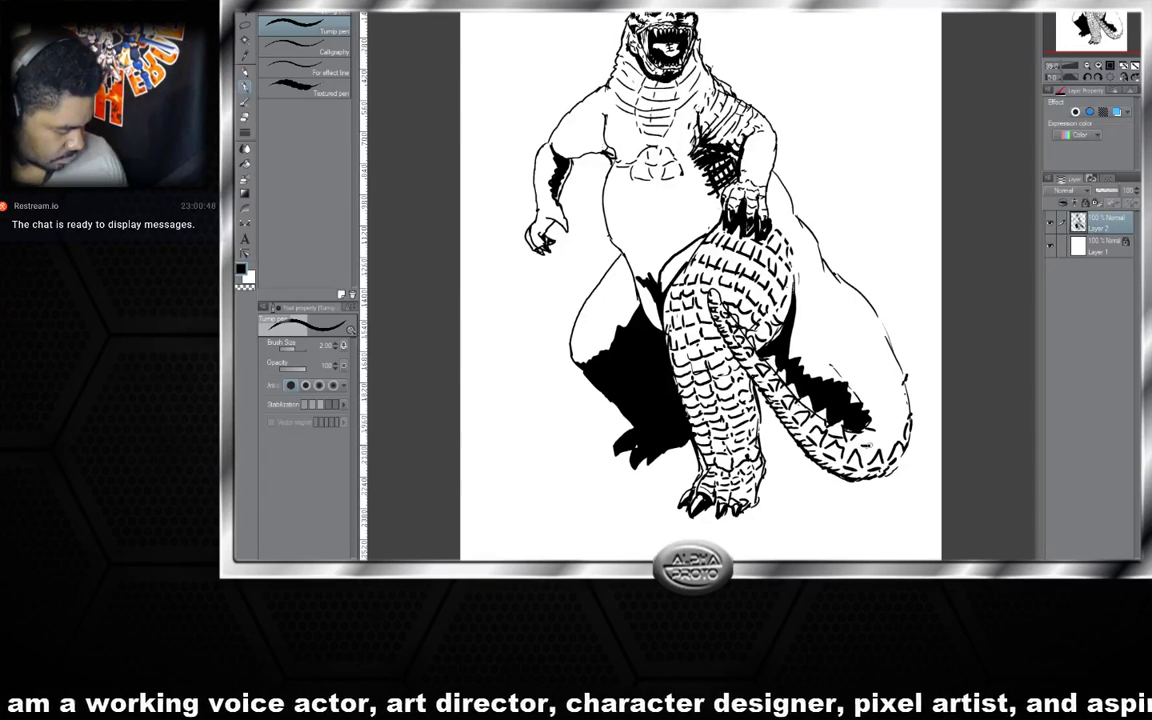
# - Add a row of dashes following the tail's outer edge from the bend up toward the back
pyautogui.moveTo(902, 419); pyautogui.dragTo(900, 404)
pyautogui.moveTo(902, 401); pyautogui.dragTo(899, 380)
pyautogui.moveTo(899, 378); pyautogui.dragTo(886, 345)
pyautogui.moveTo(888, 348); pyautogui.dragTo(874, 310)
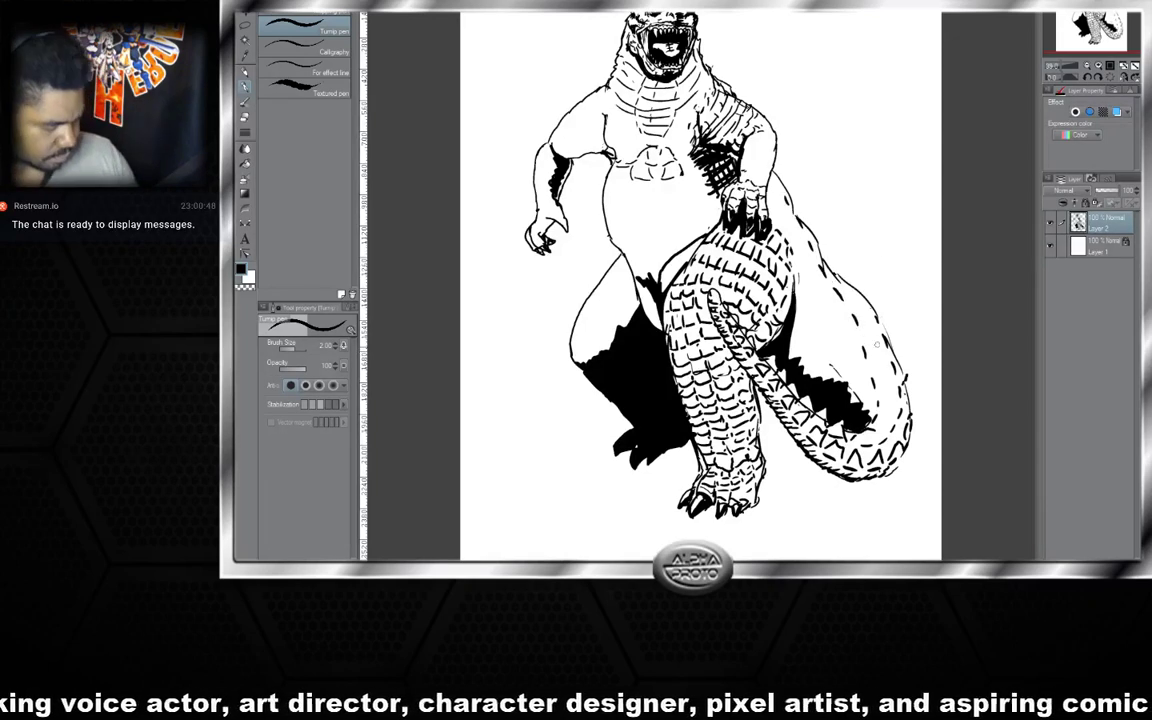
# - Draw pointed dorsal spikes up the tail and along the back to the neck, making them larger behind the shoulder
pyautogui.moveTo(779, 388)
pyautogui.mouseDown()
pyautogui.moveTo(792, 340)
pyautogui.moveTo(779, 294)
pyautogui.mouseUp()
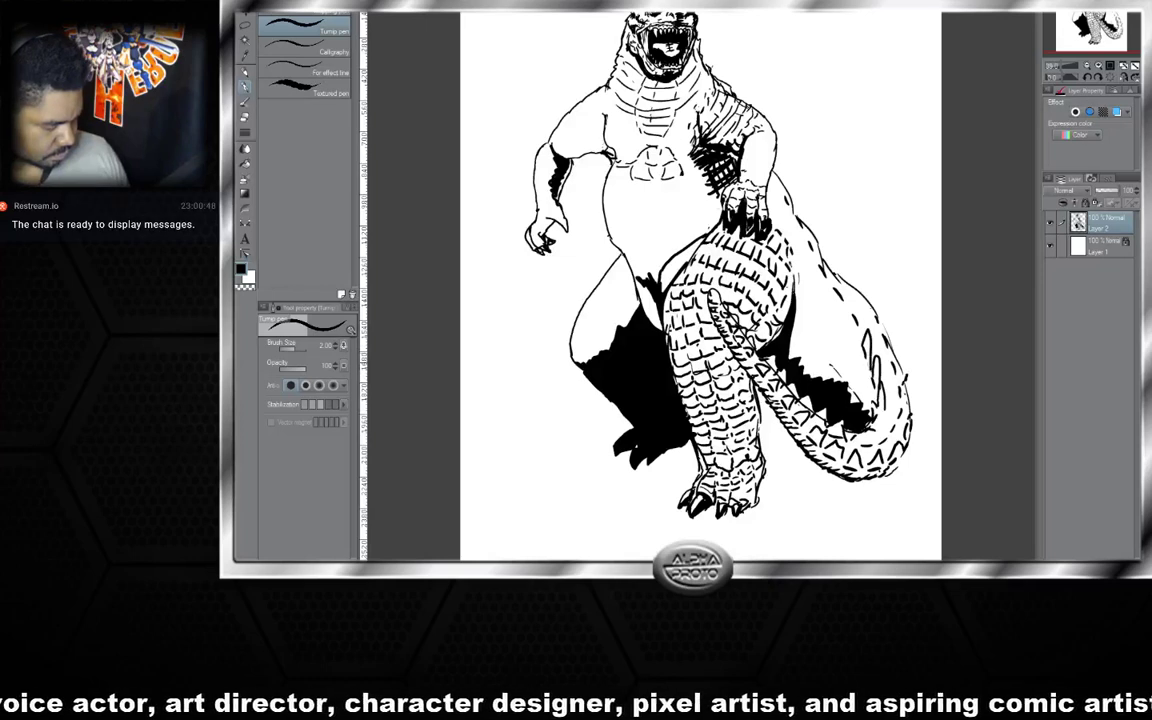
pyautogui.moveTo(848, 300)
pyautogui.mouseDown()
pyautogui.moveTo(810, 226)
pyautogui.moveTo(819, 210)
pyautogui.moveTo(802, 205)
pyautogui.moveTo(810, 190)
pyautogui.moveTo(787, 182)
pyautogui.moveTo(812, 143)
pyautogui.moveTo(780, 171)
pyautogui.moveTo(798, 115)
pyautogui.moveTo(771, 125)
pyautogui.moveTo(796, 84)
pyautogui.mouseUp()
pyautogui.moveTo(796, 84); pyautogui.dragTo(754, 105)
pyautogui.moveTo(754, 105)
pyautogui.mouseDown()
pyautogui.moveTo(775, 73)
pyautogui.moveTo(736, 95)
pyautogui.mouseUp()
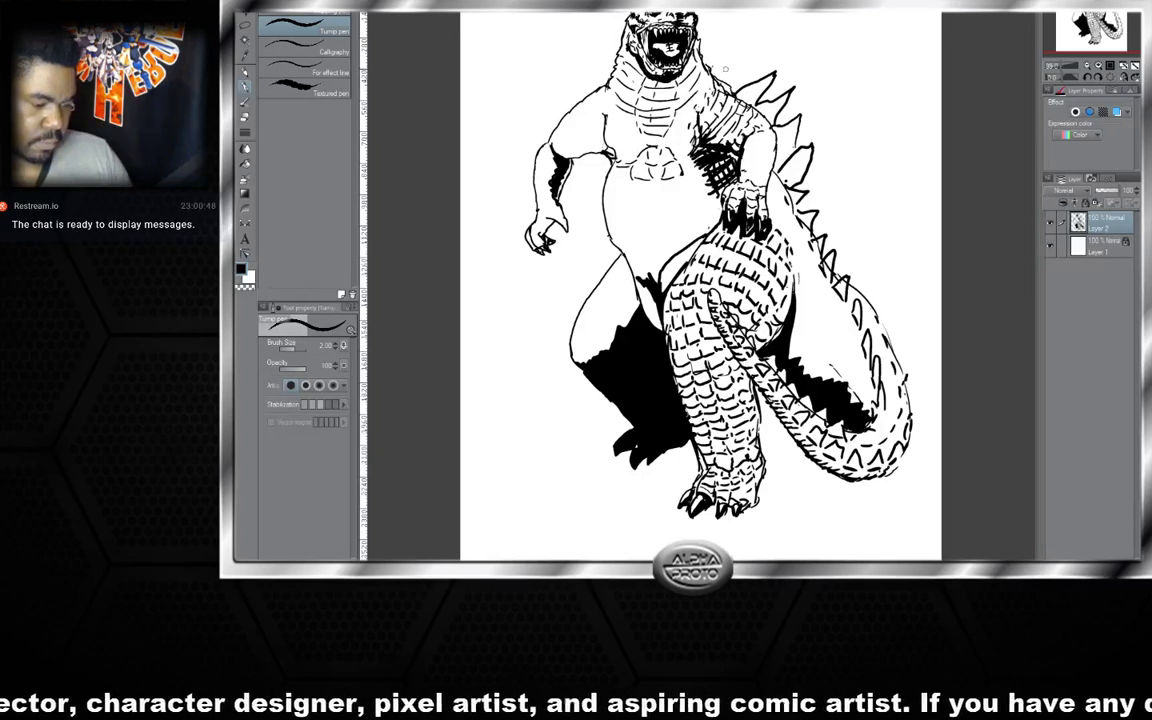
pyautogui.moveTo(705, 54)
pyautogui.mouseDown()
pyautogui.moveTo(719, 30)
pyautogui.moveTo(716, 50)
pyautogui.mouseUp()
pyautogui.moveTo(716, 50); pyautogui.dragTo(728, 40)
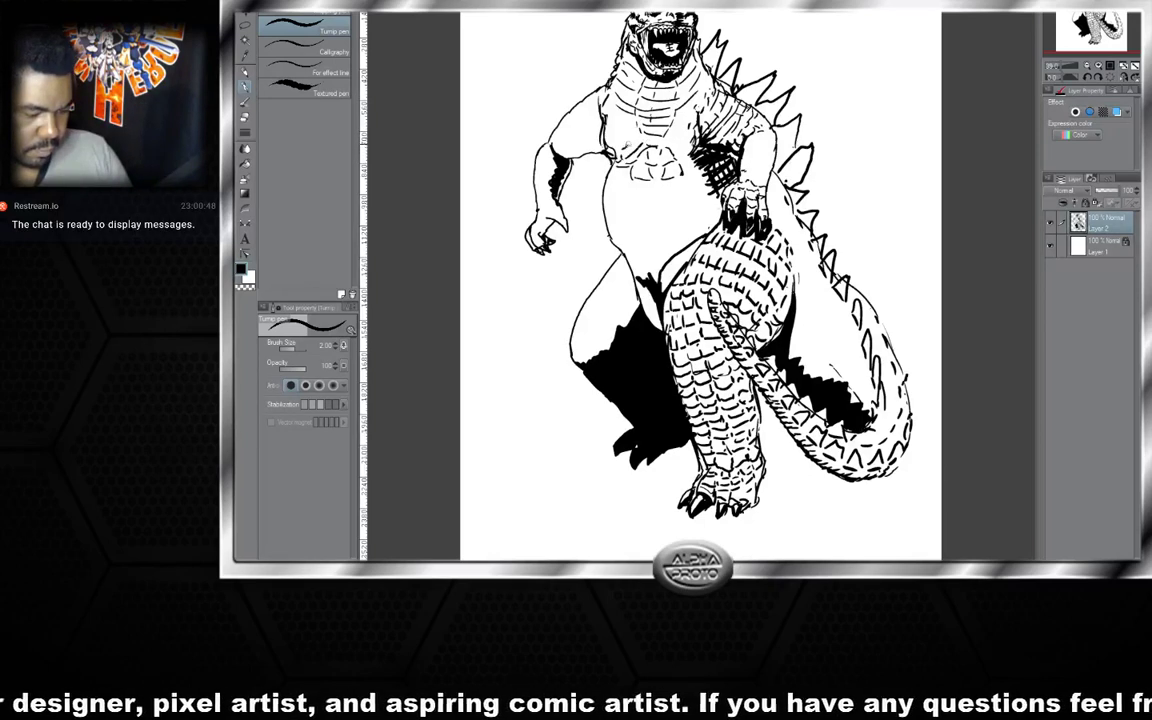
# - Set the pen's brush size to 3.00 and add denser scale strokes across the upper right-hand thigh
pyautogui.press(']')
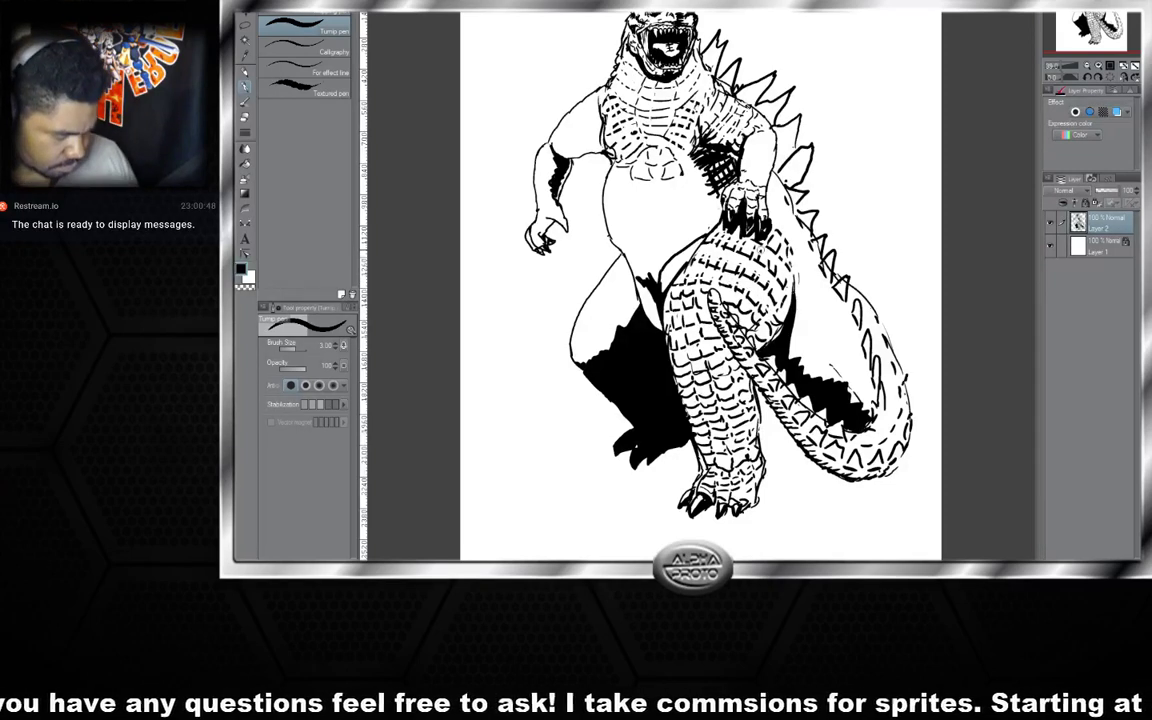
pyautogui.moveTo(690, 229)
pyautogui.mouseDown()
pyautogui.moveTo(711, 253)
pyautogui.moveTo(654, 209)
pyautogui.moveTo(706, 268)
pyautogui.moveTo(632, 224)
pyautogui.mouseUp()
pyautogui.moveTo(642, 236)
pyautogui.mouseDown()
pyautogui.moveTo(631, 218)
pyautogui.moveTo(617, 252)
pyautogui.moveTo(644, 240)
pyautogui.moveTo(677, 261)
pyautogui.mouseUp()
pyautogui.moveTo(698, 274)
pyautogui.mouseDown()
pyautogui.moveTo(688, 257)
pyautogui.moveTo(692, 274)
pyautogui.mouseUp()
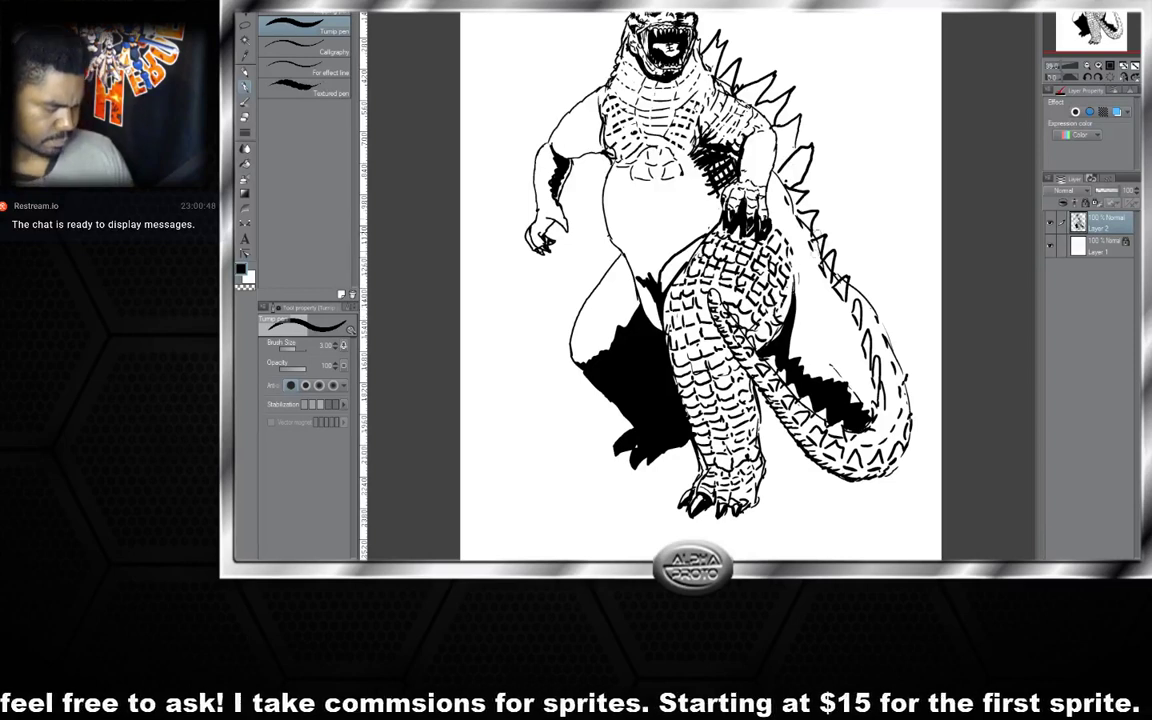
# - Strengthen the scale marks on the chest and neck and draw curved bands across the right-hand arm
pyautogui.moveTo(703, 150); pyautogui.dragTo(693, 142)
pyautogui.moveTo(684, 131)
pyautogui.mouseDown()
pyautogui.moveTo(674, 123)
pyautogui.moveTo(667, 151)
pyautogui.mouseUp()
pyautogui.moveTo(695, 143); pyautogui.dragTo(667, 166)
pyautogui.moveTo(685, 119); pyautogui.dragTo(672, 126)
pyautogui.moveTo(692, 117); pyautogui.dragTo(668, 124)
pyautogui.moveTo(687, 100)
pyautogui.mouseDown()
pyautogui.moveTo(647, 127)
pyautogui.moveTo(664, 109)
pyautogui.moveTo(636, 106)
pyautogui.mouseUp()
pyautogui.moveTo(646, 90)
pyautogui.mouseDown()
pyautogui.moveTo(634, 101)
pyautogui.moveTo(621, 85)
pyautogui.moveTo(636, 73)
pyautogui.mouseUp()
pyautogui.moveTo(633, 54); pyautogui.dragTo(614, 69)
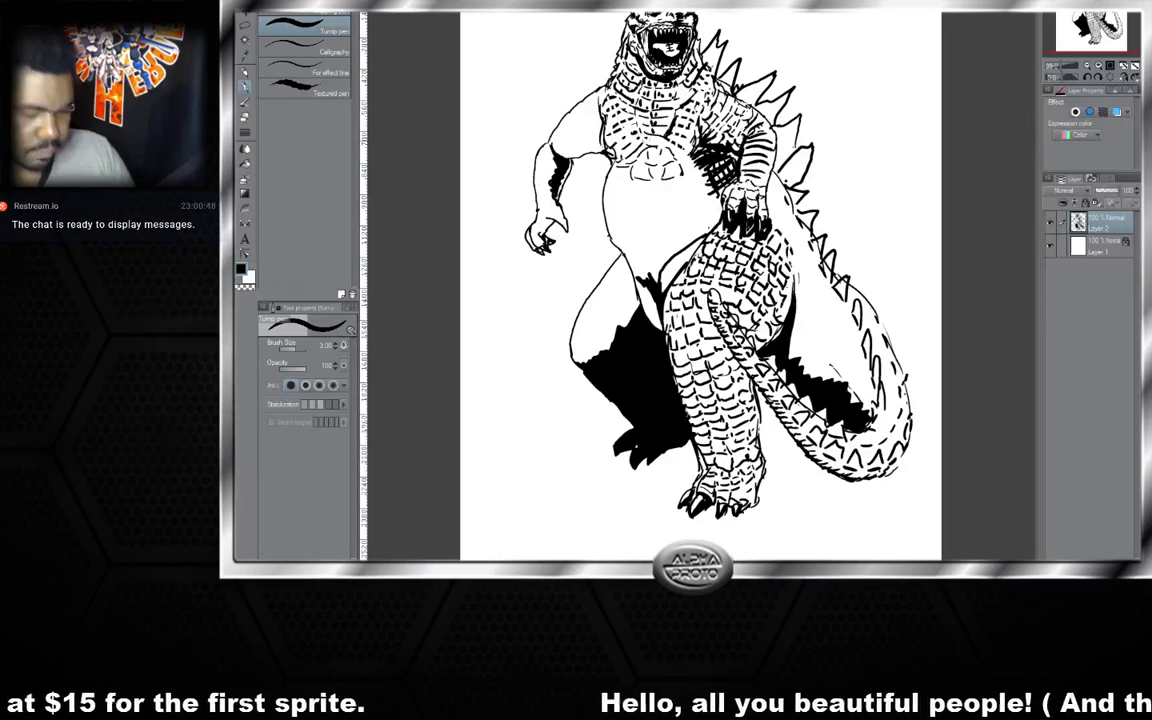
# - Increase the pen's brush size to 5.00 and ink bold creases on the sternum, belly and groin
pyautogui.press(']')
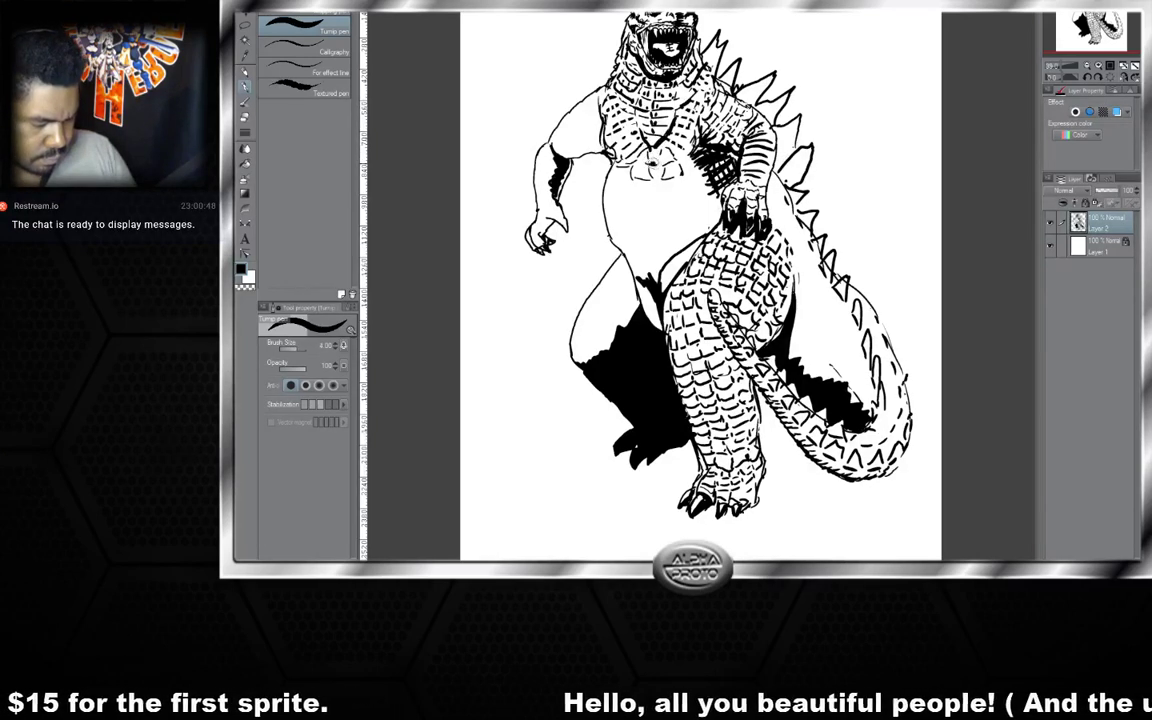
pyautogui.press(']')
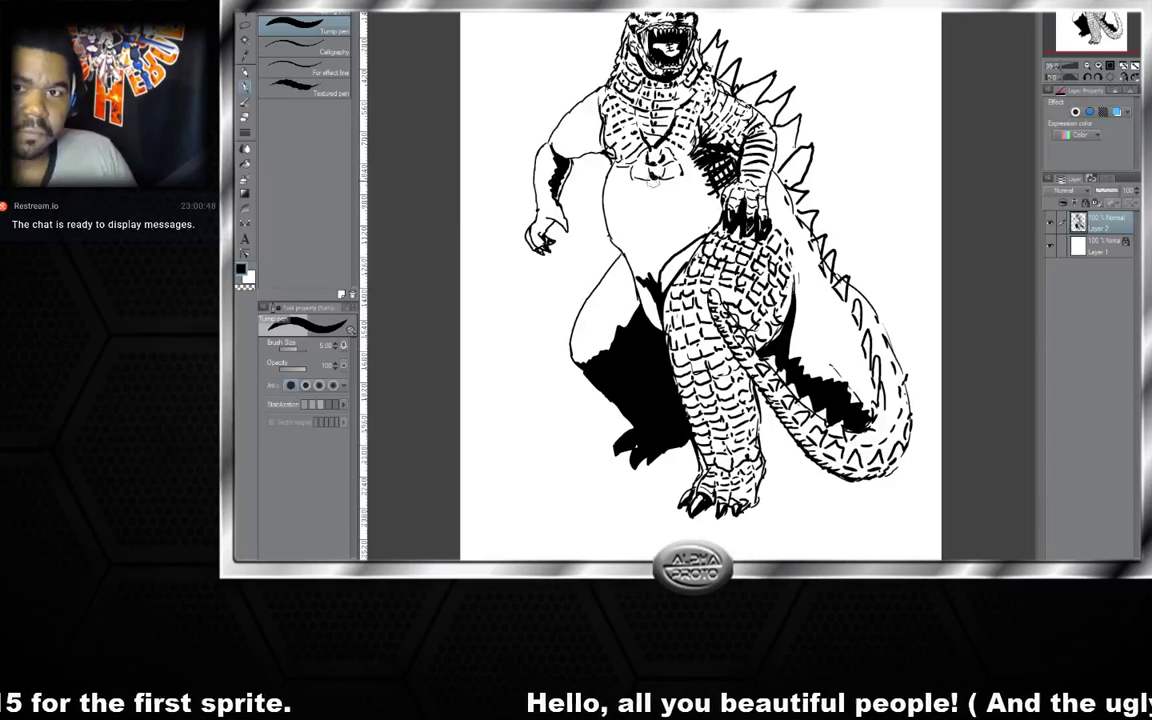
pyautogui.moveTo(628, 198); pyautogui.dragTo(673, 187)
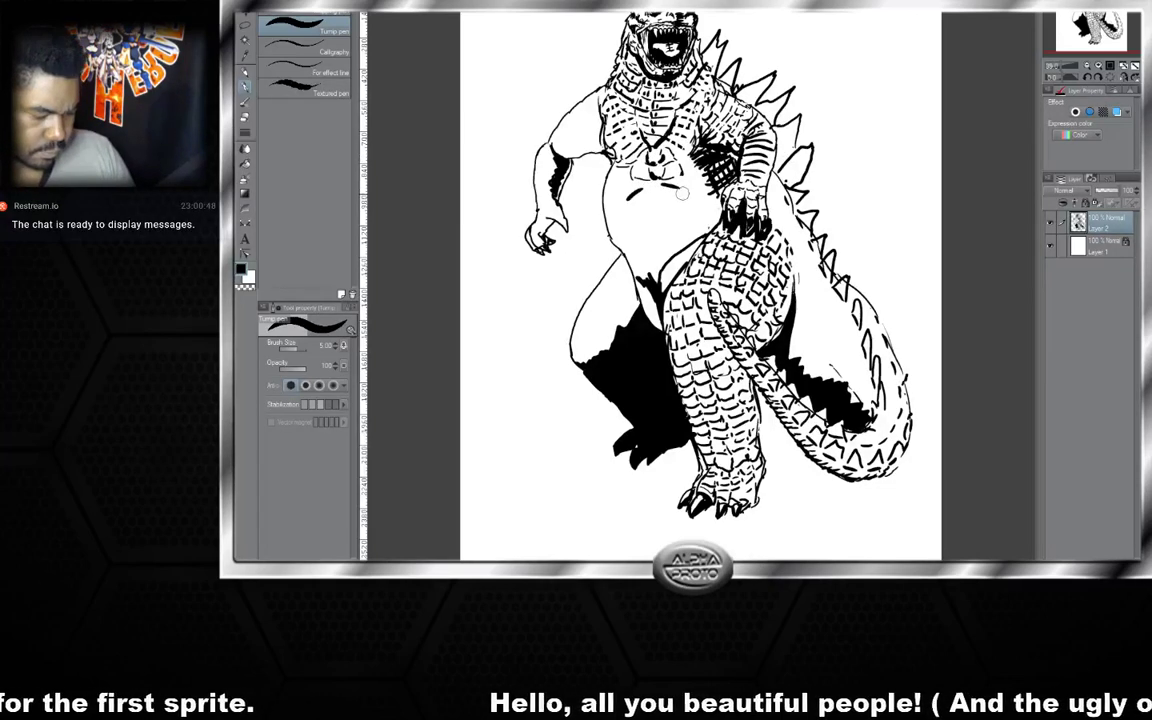
pyautogui.moveTo(630, 239)
pyautogui.mouseDown()
pyautogui.moveTo(631, 258)
pyautogui.moveTo(645, 238)
pyautogui.moveTo(680, 233)
pyautogui.moveTo(674, 247)
pyautogui.moveTo(645, 250)
pyautogui.moveTo(658, 331)
pyautogui.mouseUp()
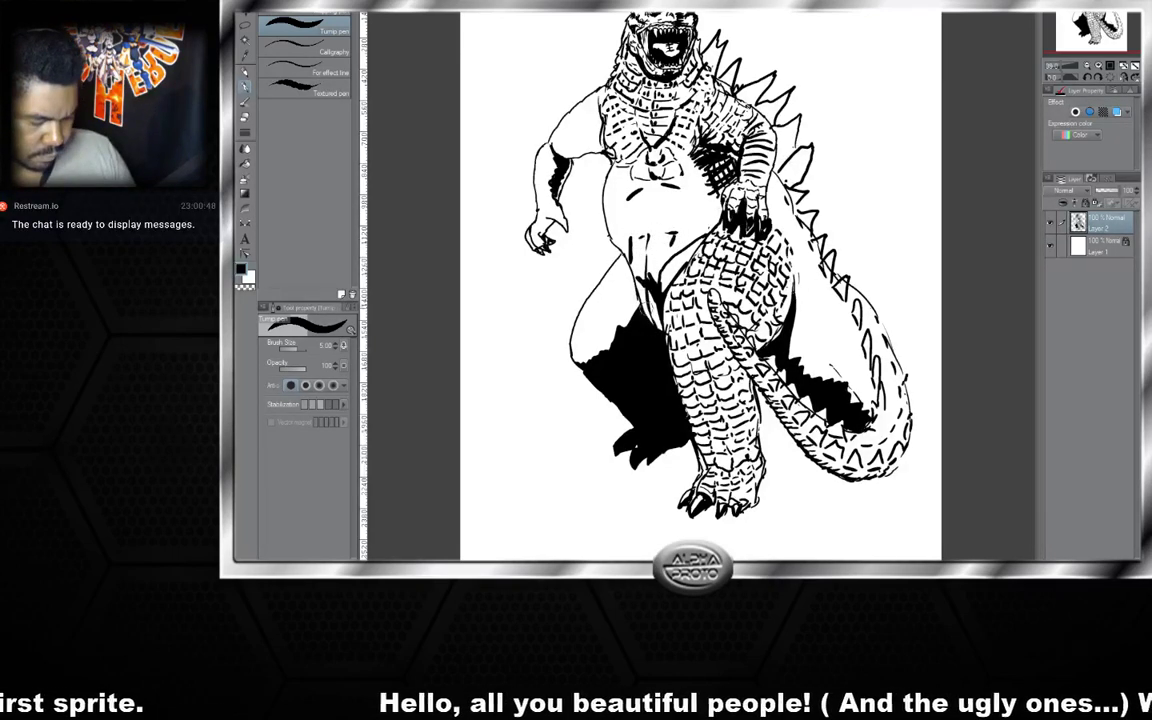
pyautogui.moveTo(638, 270); pyautogui.dragTo(632, 196)
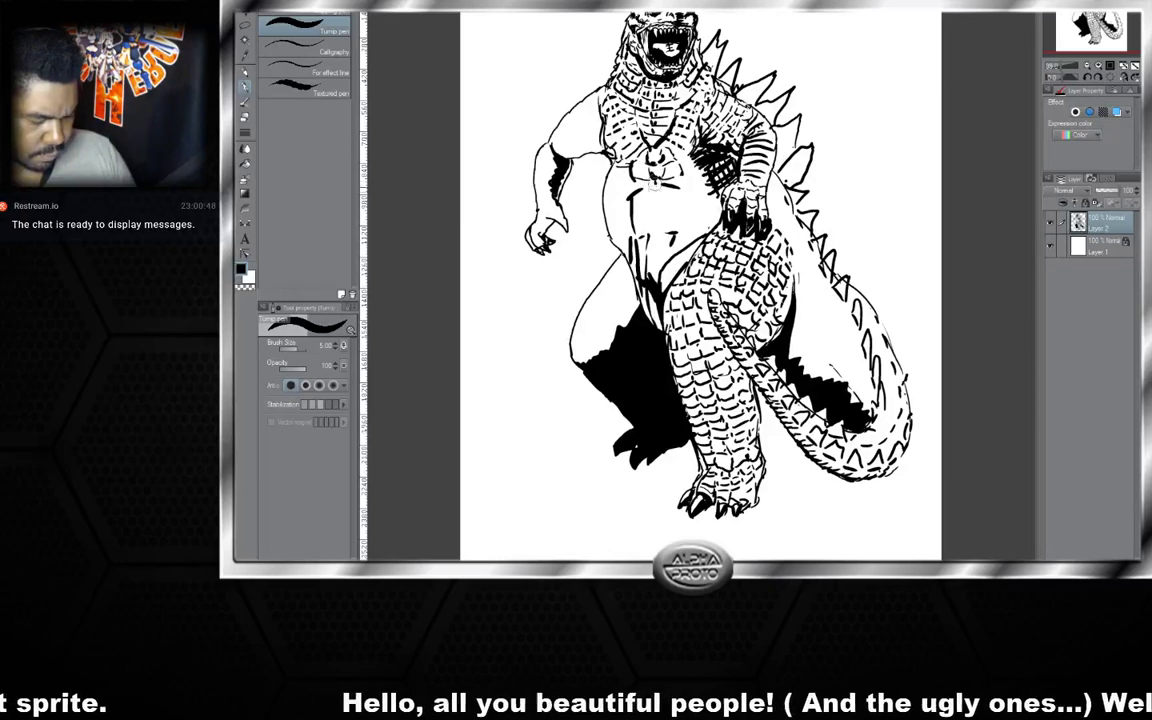
pyautogui.moveTo(623, 175)
pyautogui.mouseDown()
pyautogui.moveTo(611, 196)
pyautogui.moveTo(621, 251)
pyautogui.mouseUp()
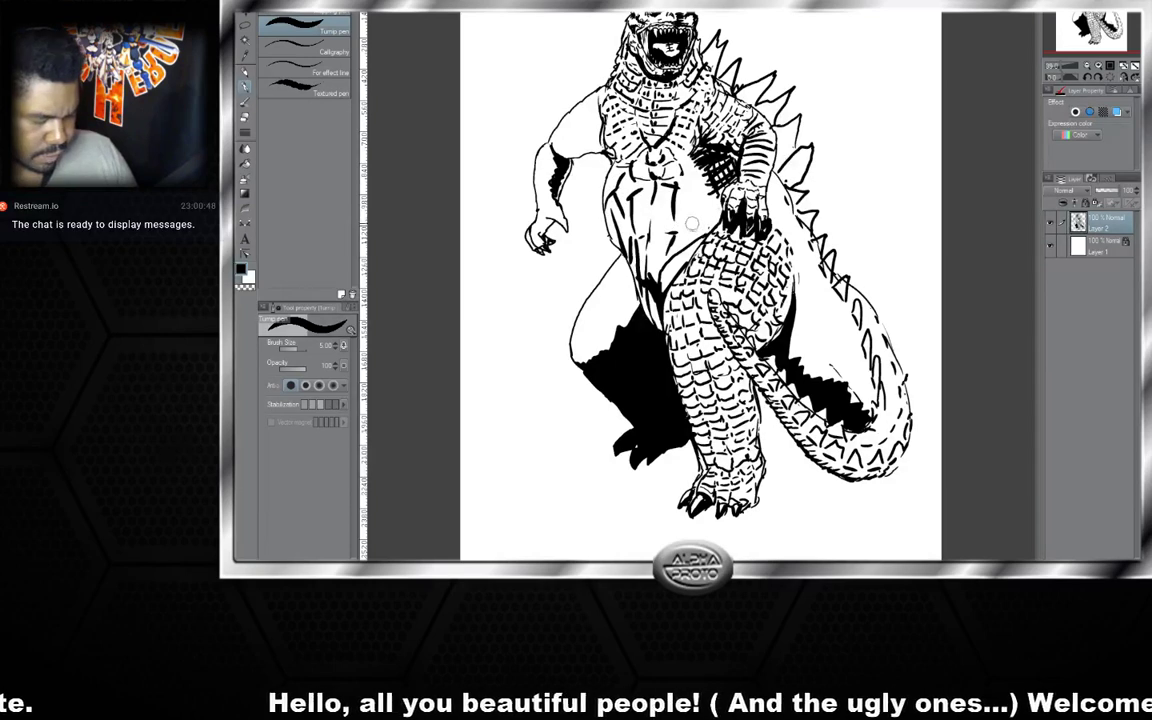
pyautogui.moveTo(628, 199)
pyautogui.mouseDown()
pyautogui.moveTo(614, 205)
pyautogui.moveTo(623, 183)
pyautogui.moveTo(629, 219)
pyautogui.mouseUp()
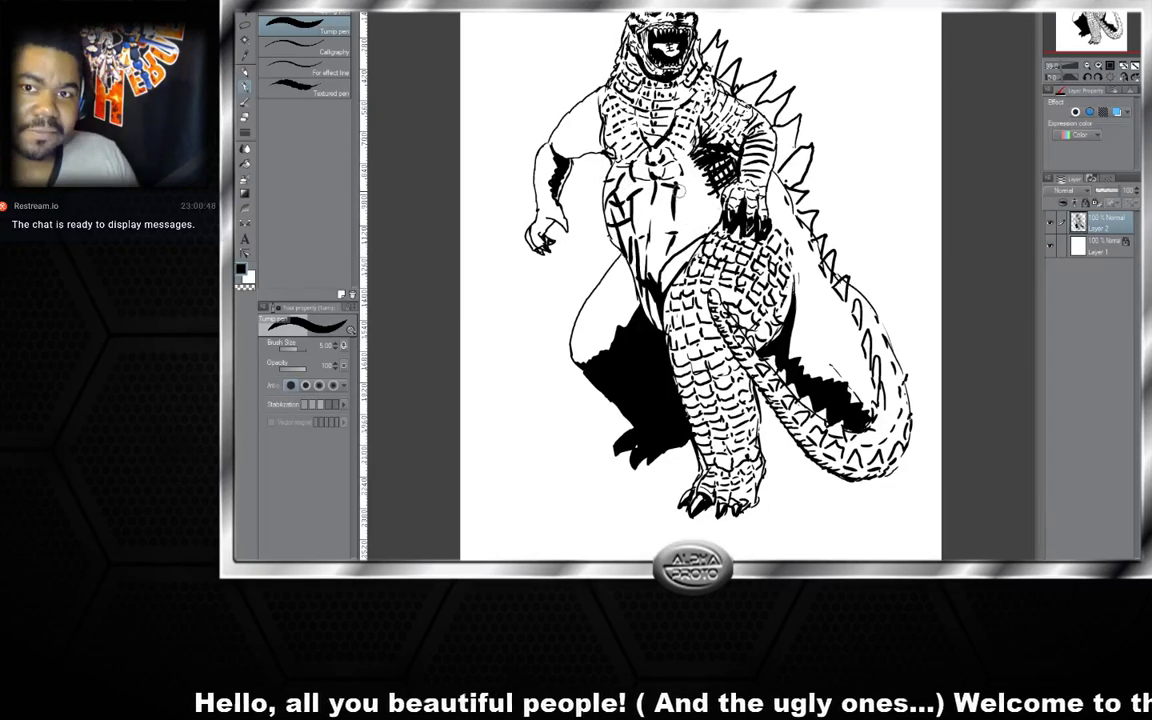
pyautogui.moveTo(684, 187)
pyautogui.mouseDown()
pyautogui.moveTo(713, 190)
pyautogui.moveTo(708, 210)
pyautogui.mouseUp()
# - Reduce the pen's brush size to 1.00 and add fine hatching to the belly's side and the chest
pyautogui.press('[')
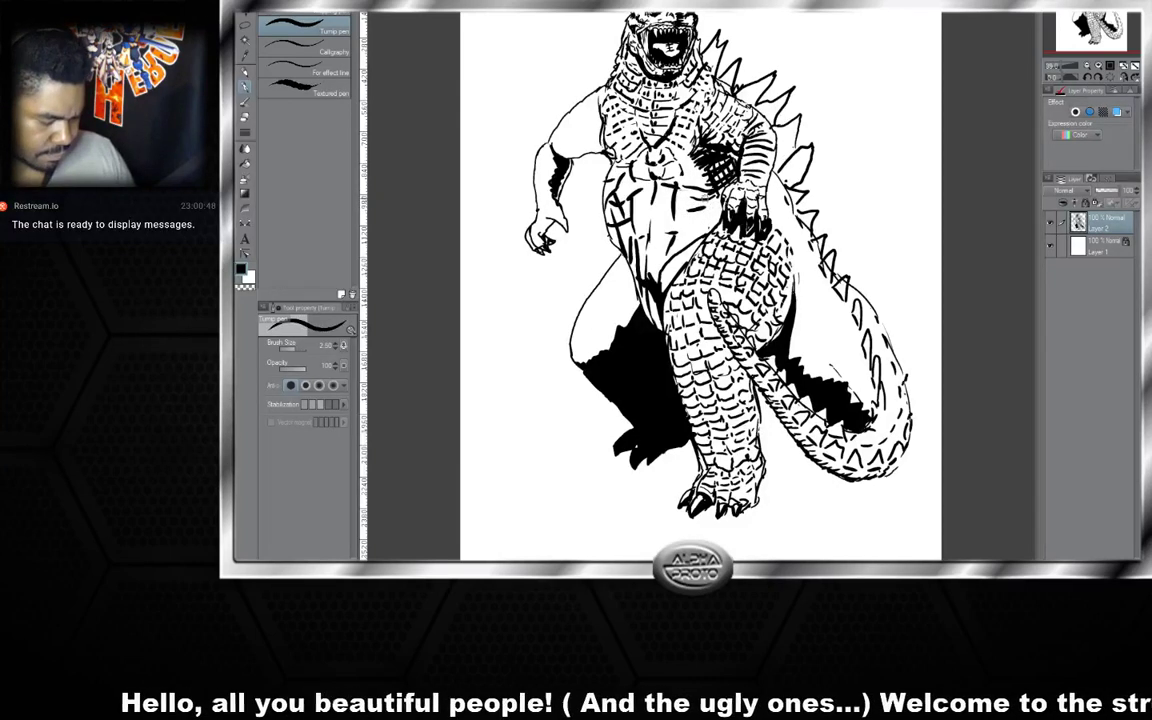
pyautogui.press('[')
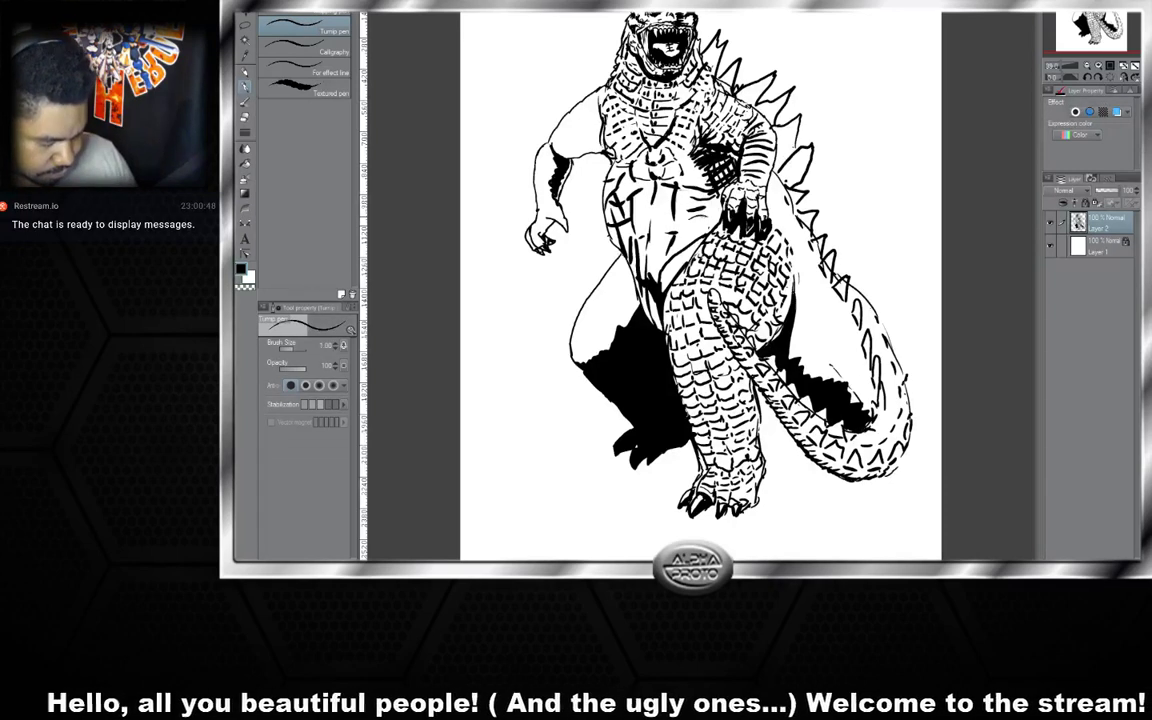
pyautogui.moveTo(629, 179); pyautogui.dragTo(647, 183)
pyautogui.moveTo(617, 173); pyautogui.dragTo(635, 177)
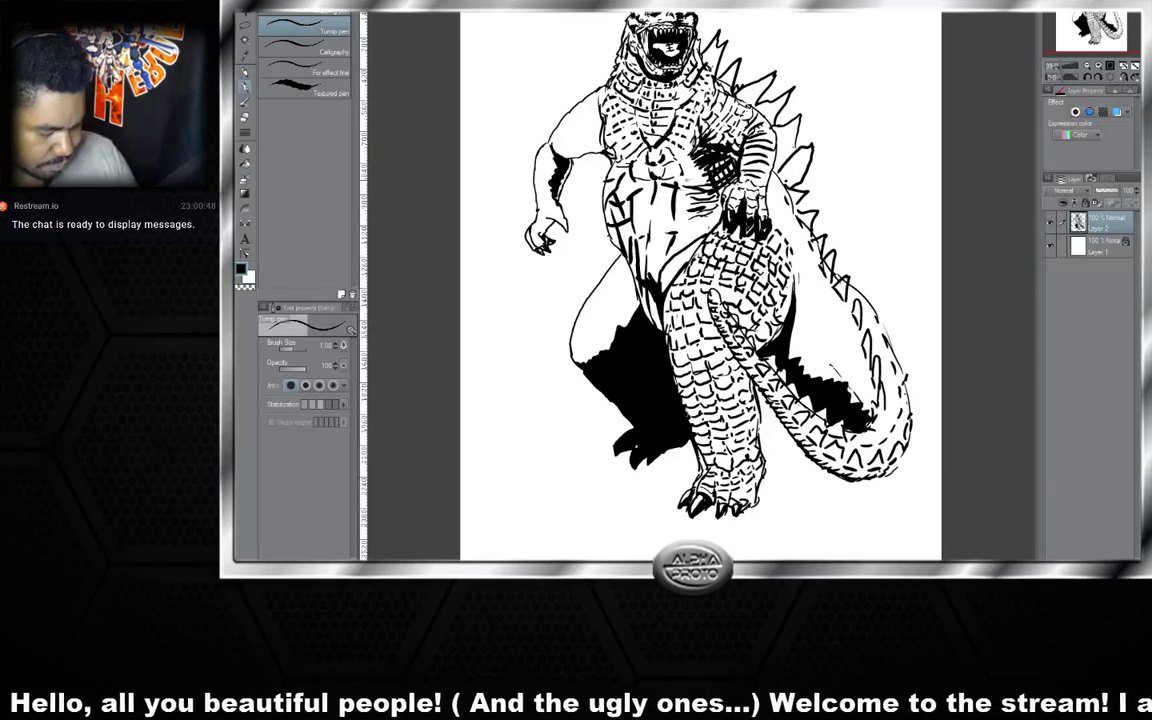
pyautogui.moveTo(605, 132); pyautogui.dragTo(619, 140)
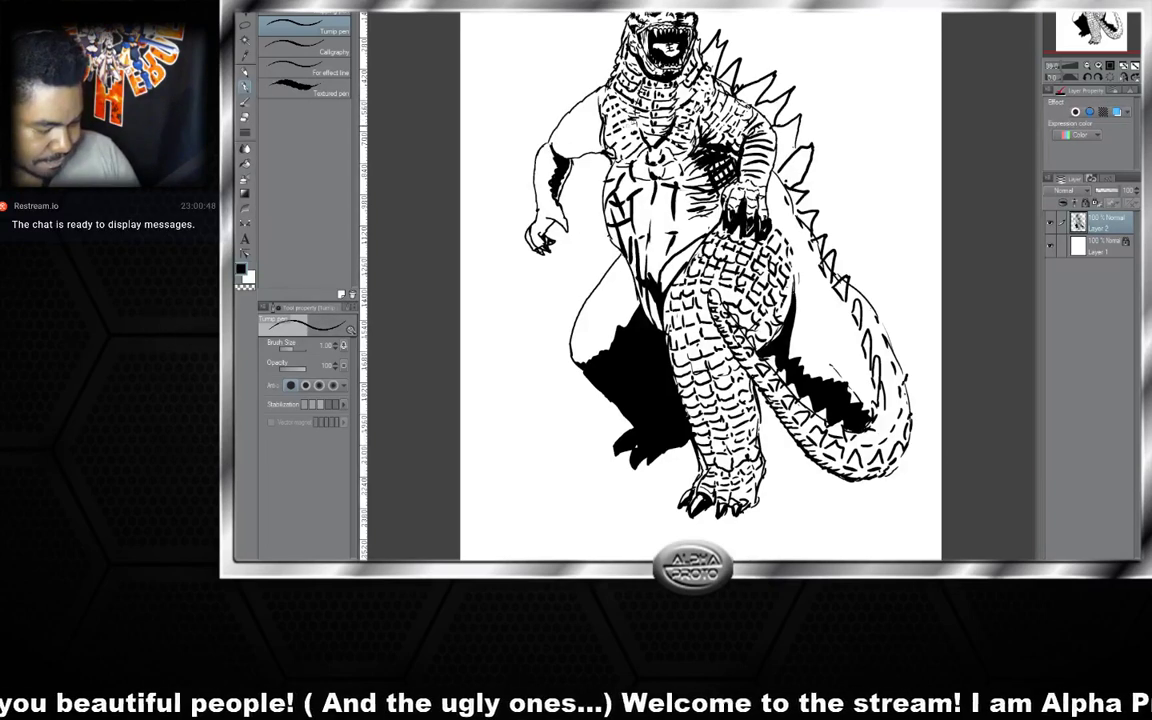
# - Add fine scale strokes and short hatching across the neck, chest and upper belly
pyautogui.moveTo(557, 130); pyautogui.dragTo(571, 140)
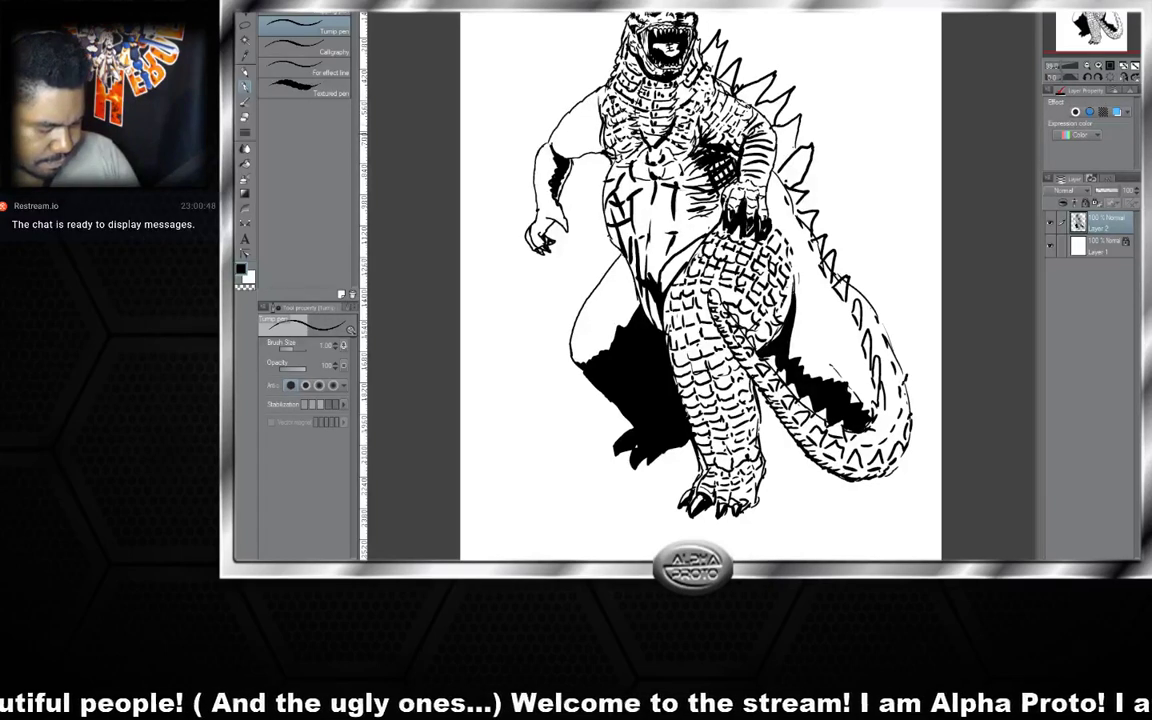
pyautogui.moveTo(621, 75)
pyautogui.mouseDown()
pyautogui.moveTo(617, 91)
pyautogui.moveTo(574, 115)
pyautogui.moveTo(580, 130)
pyautogui.mouseUp()
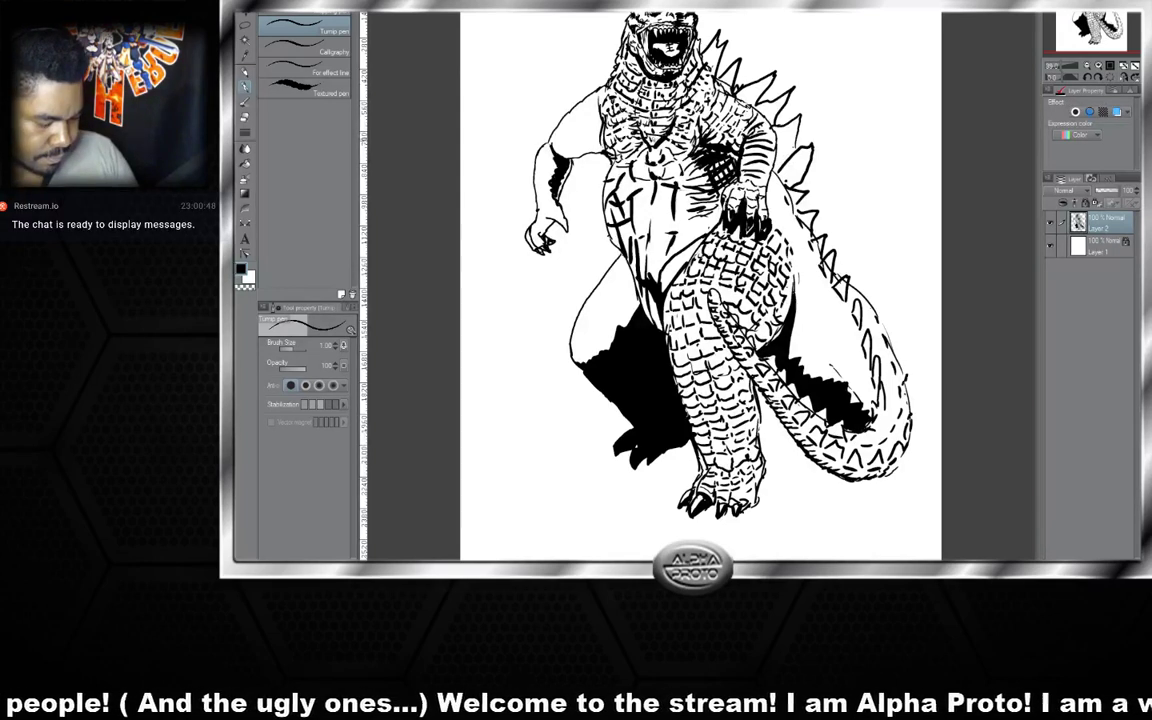
pyautogui.moveTo(615, 80)
pyautogui.mouseDown()
pyautogui.moveTo(601, 112)
pyautogui.moveTo(611, 129)
pyautogui.moveTo(640, 85)
pyautogui.moveTo(628, 40)
pyautogui.moveTo(608, 98)
pyautogui.moveTo(605, 134)
pyautogui.moveTo(610, 124)
pyautogui.moveTo(620, 136)
pyautogui.mouseUp()
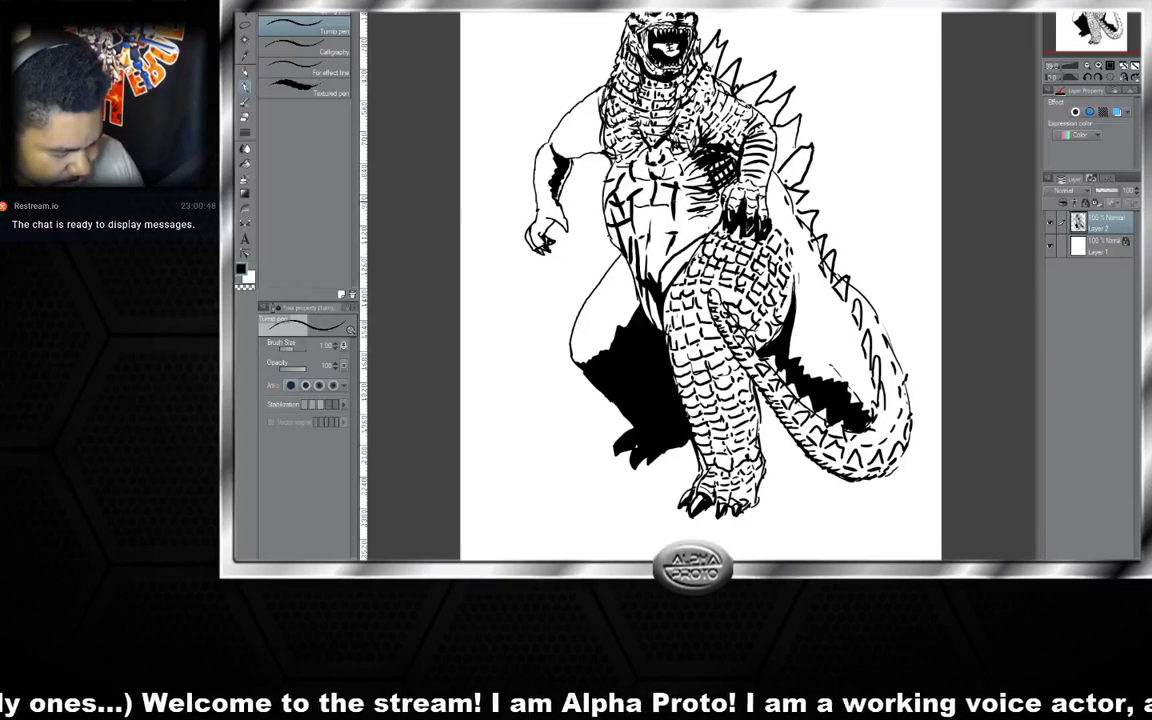
pyautogui.moveTo(564, 168)
pyautogui.mouseDown()
pyautogui.moveTo(560, 177)
pyautogui.moveTo(574, 157)
pyautogui.moveTo(618, 156)
pyautogui.moveTo(556, 160)
pyautogui.moveTo(545, 177)
pyautogui.moveTo(559, 132)
pyautogui.mouseUp()
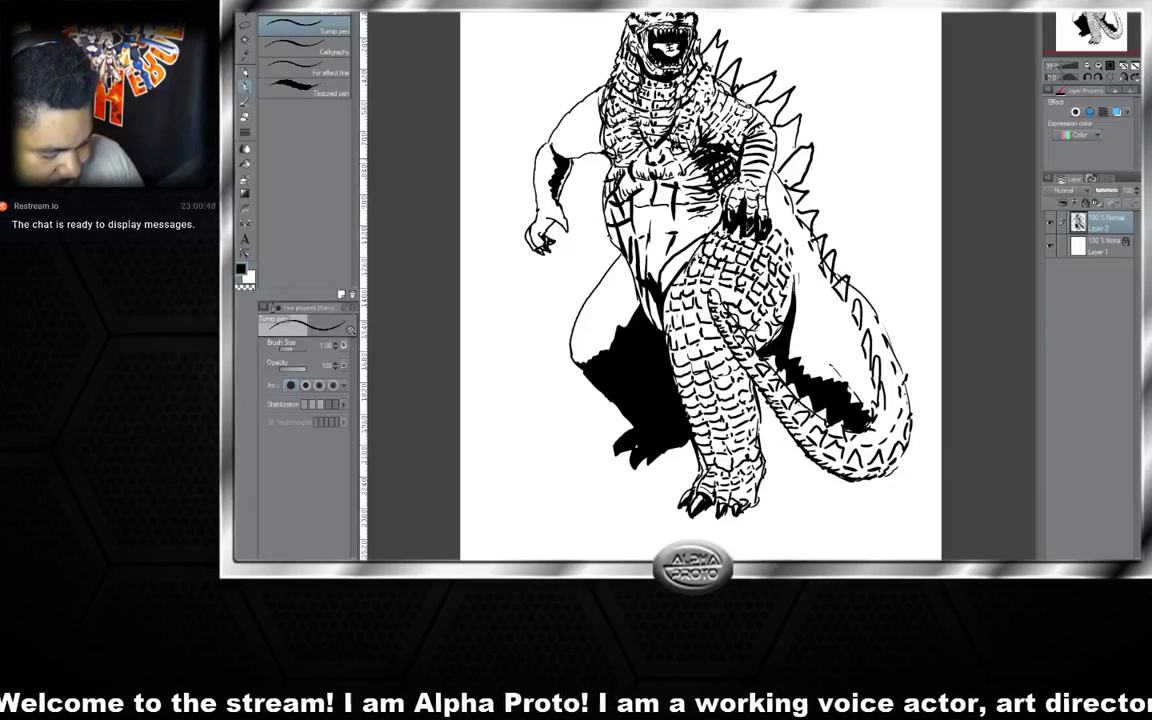
pyautogui.moveTo(645, 77)
pyautogui.mouseDown()
pyautogui.moveTo(636, 124)
pyautogui.moveTo(634, 78)
pyautogui.mouseUp()
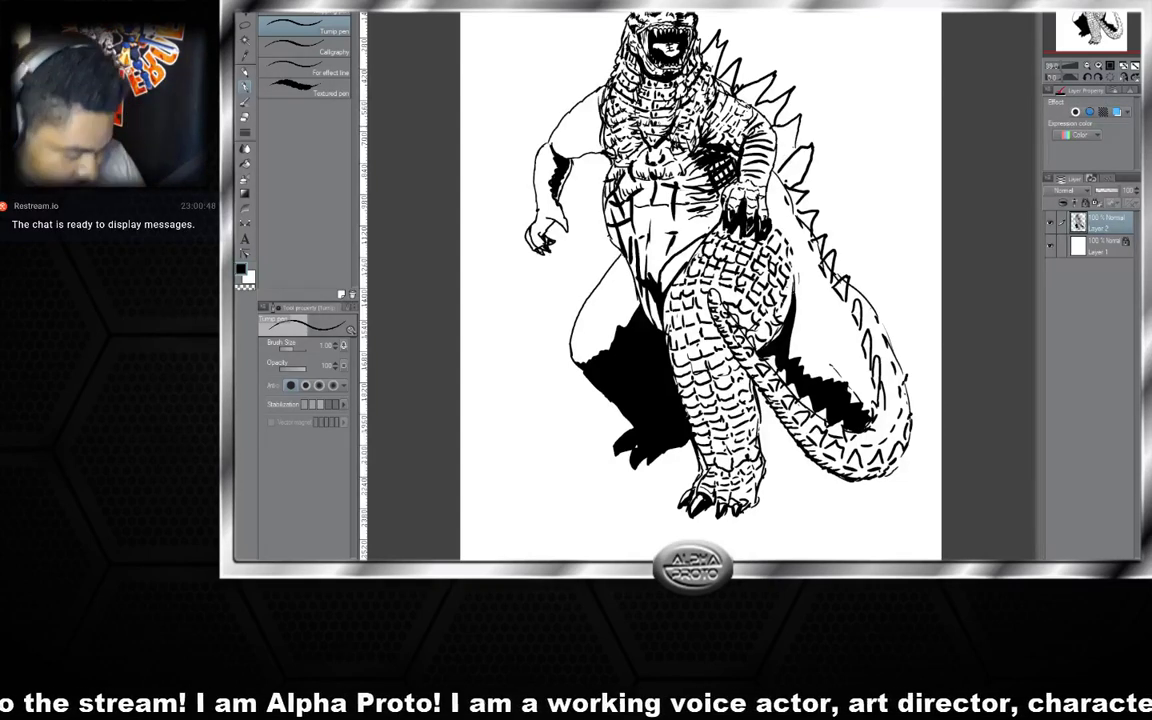
pyautogui.moveTo(603, 108)
pyautogui.mouseDown()
pyautogui.moveTo(578, 100)
pyautogui.moveTo(584, 90)
pyautogui.mouseUp()
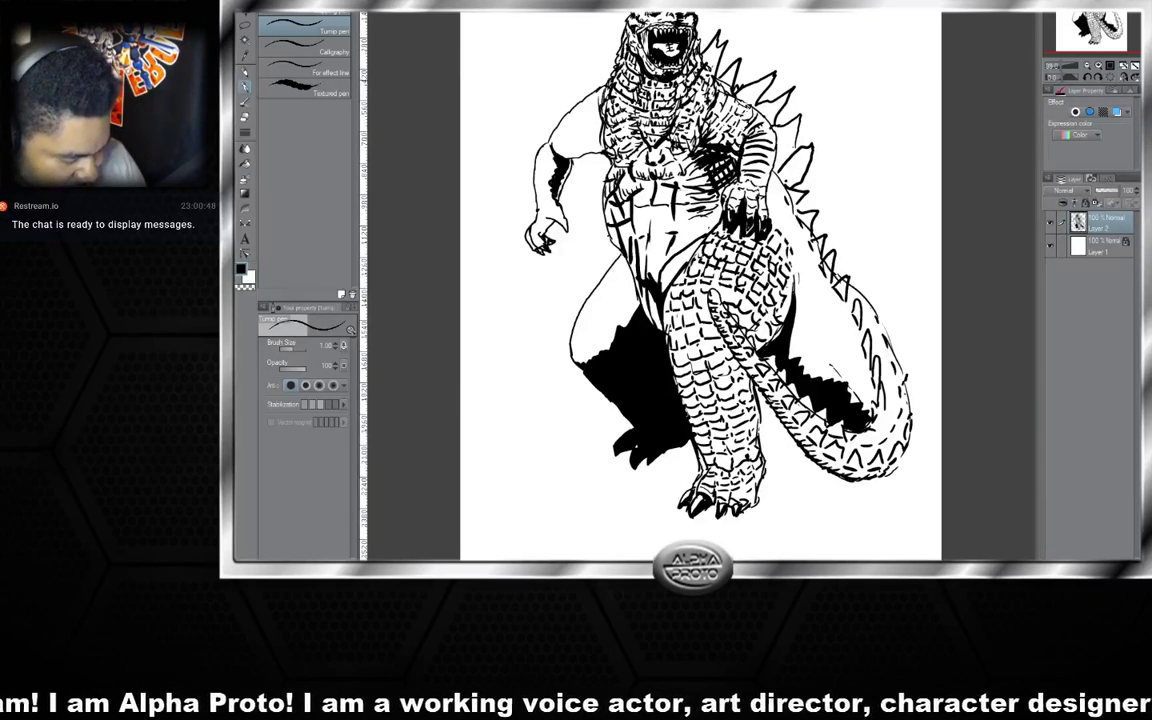
pyautogui.moveTo(598, 80); pyautogui.dragTo(600, 92)
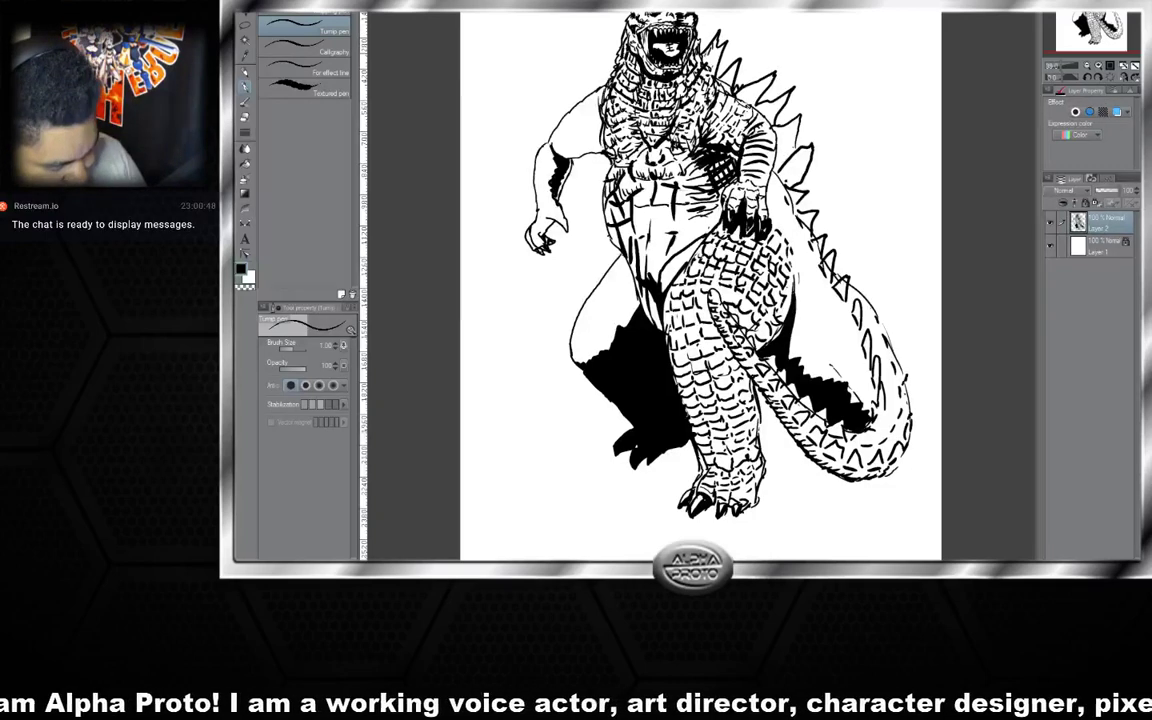
# - Hatch the dorsal spikes nearest the neck and add fine scale marks to the right-hand shoulder and arm
pyautogui.moveTo(630, 46)
pyautogui.mouseDown()
pyautogui.moveTo(683, 88)
pyautogui.moveTo(686, 75)
pyautogui.moveTo(680, 92)
pyautogui.moveTo(696, 73)
pyautogui.moveTo(662, 94)
pyautogui.moveTo(694, 116)
pyautogui.mouseUp()
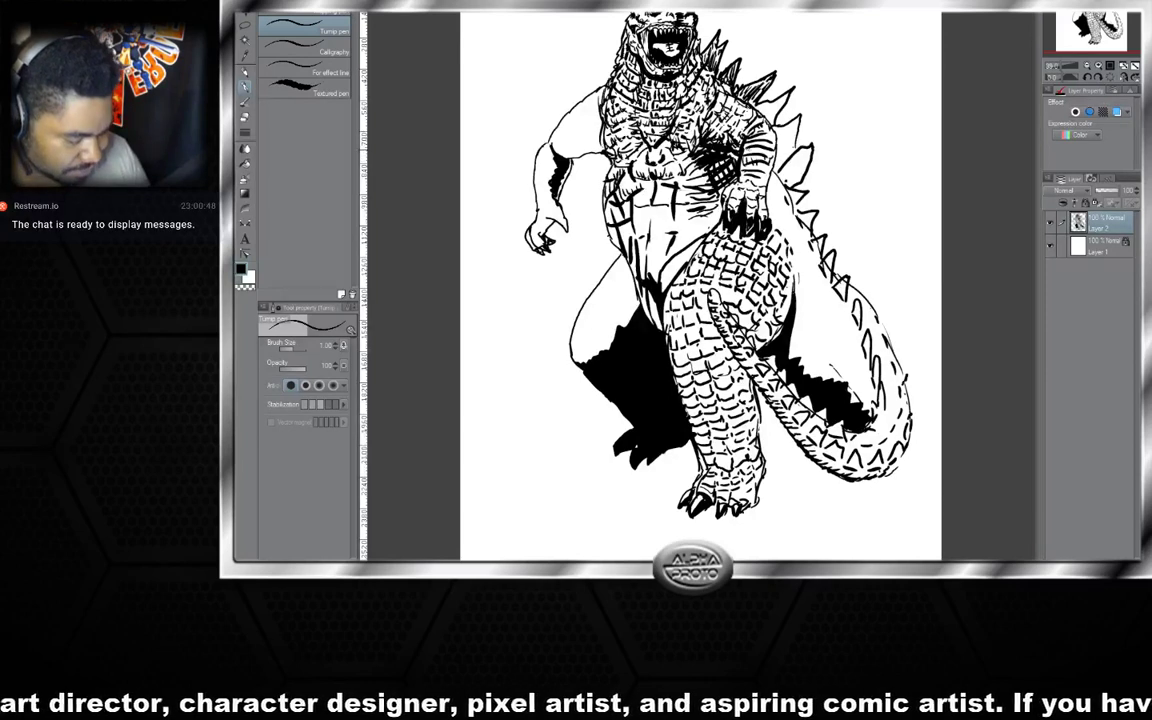
pyautogui.moveTo(673, 133)
pyautogui.mouseDown()
pyautogui.moveTo(696, 135)
pyautogui.moveTo(689, 127)
pyautogui.mouseUp()
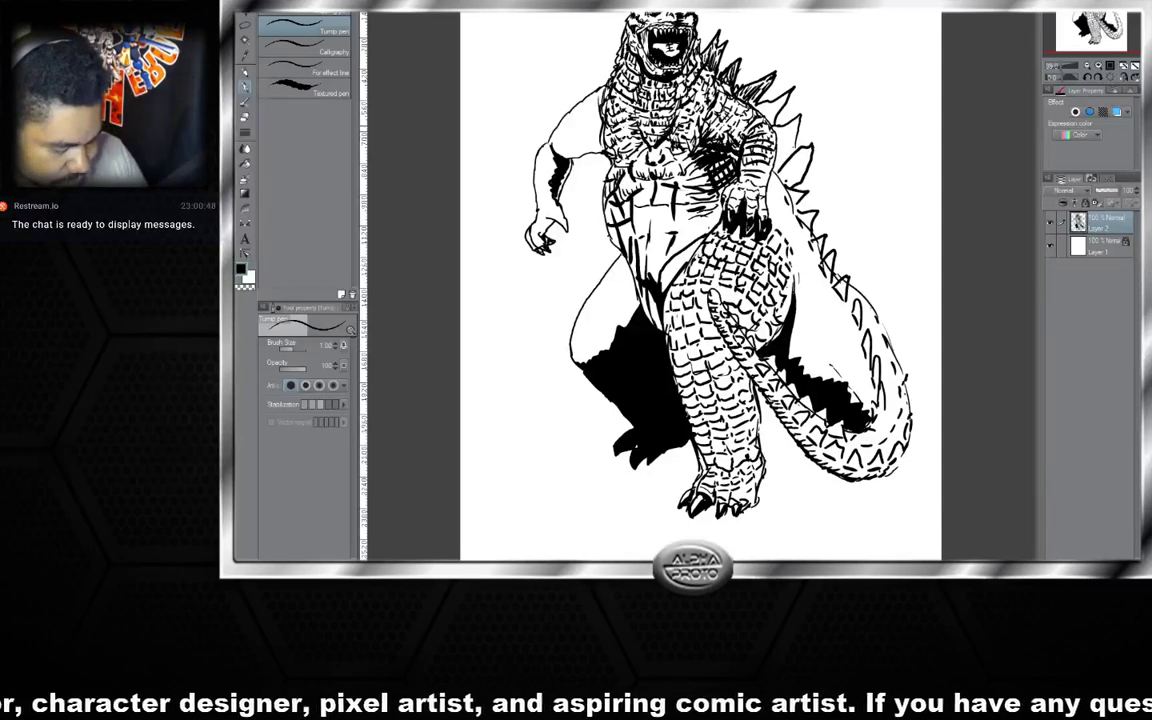
pyautogui.moveTo(617, 94)
pyautogui.mouseDown()
pyautogui.moveTo(611, 109)
pyautogui.moveTo(620, 89)
pyautogui.mouseUp()
pyautogui.moveTo(630, 75); pyautogui.dragTo(617, 76)
pyautogui.moveTo(619, 67); pyautogui.dragTo(612, 77)
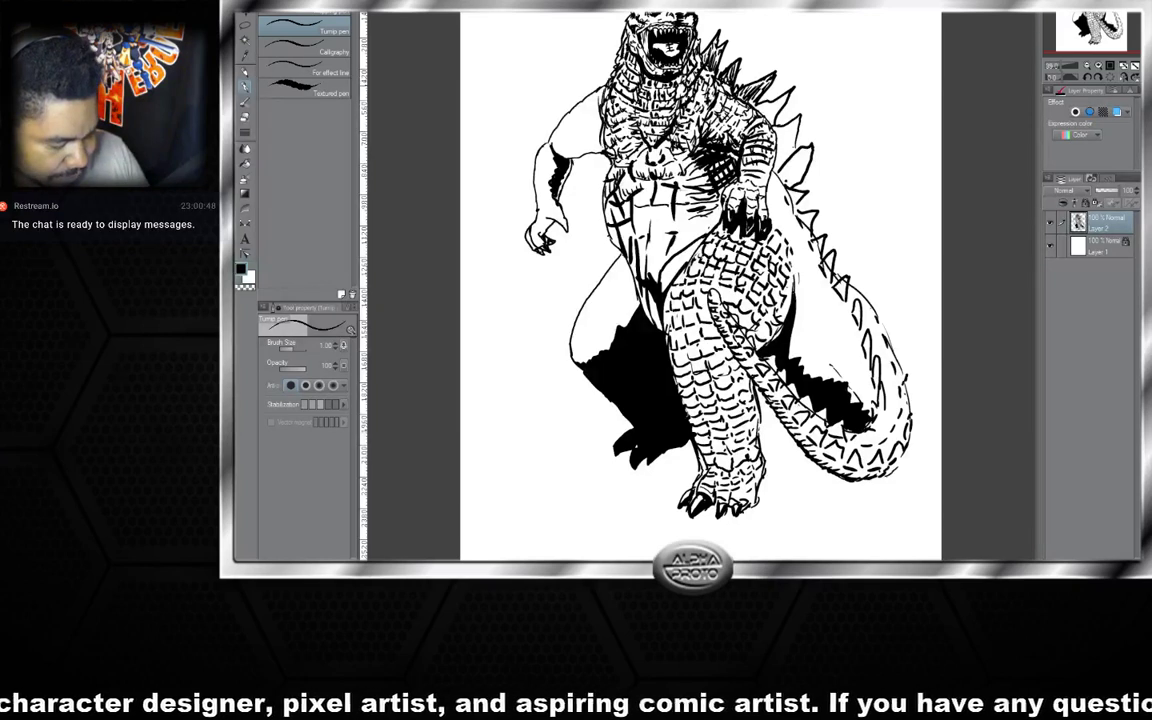
# - Darken the chest with short hatching strokes and add a row of hatching where the chest meets the belly
pyautogui.moveTo(600, 131); pyautogui.dragTo(594, 143)
pyautogui.moveTo(598, 134); pyautogui.dragTo(582, 147)
pyautogui.moveTo(597, 141)
pyautogui.mouseDown()
pyautogui.moveTo(569, 148)
pyautogui.moveTo(559, 133)
pyautogui.mouseUp()
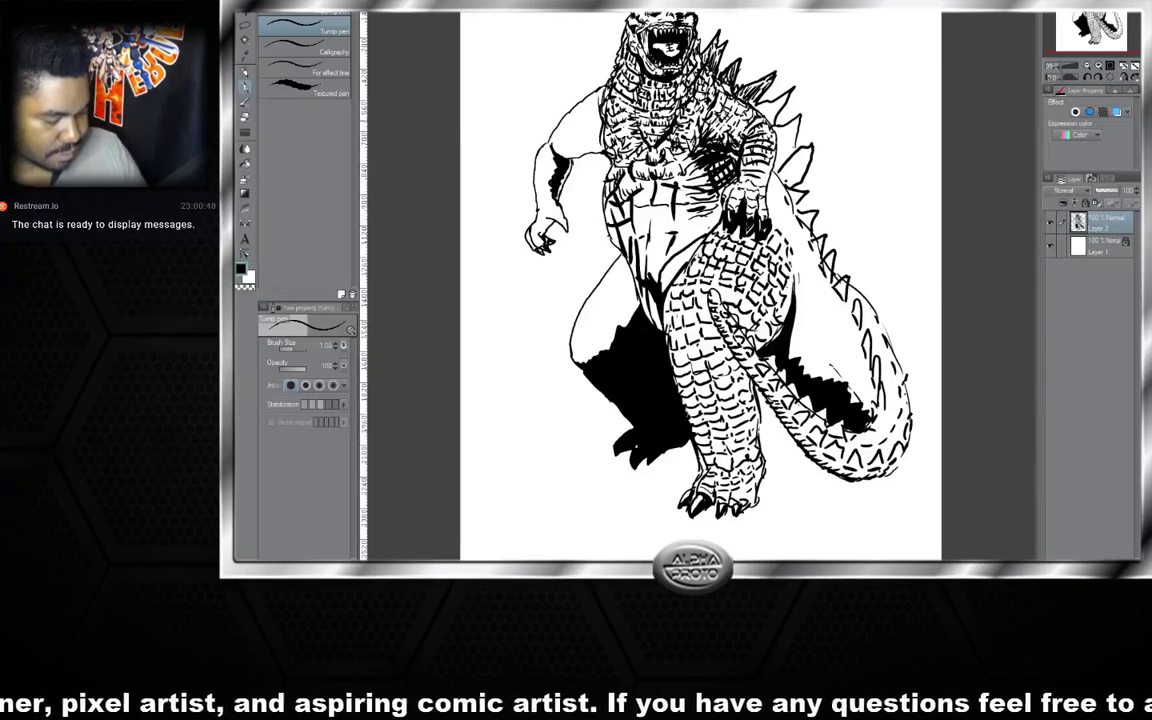
pyautogui.moveTo(649, 106); pyautogui.dragTo(641, 117)
pyautogui.moveTo(651, 110); pyautogui.dragTo(645, 122)
pyautogui.moveTo(661, 114); pyautogui.dragTo(655, 127)
pyautogui.moveTo(668, 121)
pyautogui.mouseDown()
pyautogui.moveTo(670, 157)
pyautogui.moveTo(581, 158)
pyautogui.mouseUp()
pyautogui.moveTo(591, 144); pyautogui.dragTo(587, 158)
pyautogui.moveTo(583, 148); pyautogui.dragTo(571, 160)
pyautogui.moveTo(575, 144)
pyautogui.mouseDown()
pyautogui.moveTo(557, 174)
pyautogui.moveTo(572, 186)
pyautogui.mouseUp()
pyautogui.moveTo(588, 176)
pyautogui.mouseDown()
pyautogui.moveTo(580, 184)
pyautogui.moveTo(593, 166)
pyautogui.moveTo(642, 169)
pyautogui.moveTo(614, 158)
pyautogui.mouseUp()
pyautogui.moveTo(630, 152); pyautogui.dragTo(617, 158)
pyautogui.moveTo(632, 141); pyautogui.dragTo(624, 150)
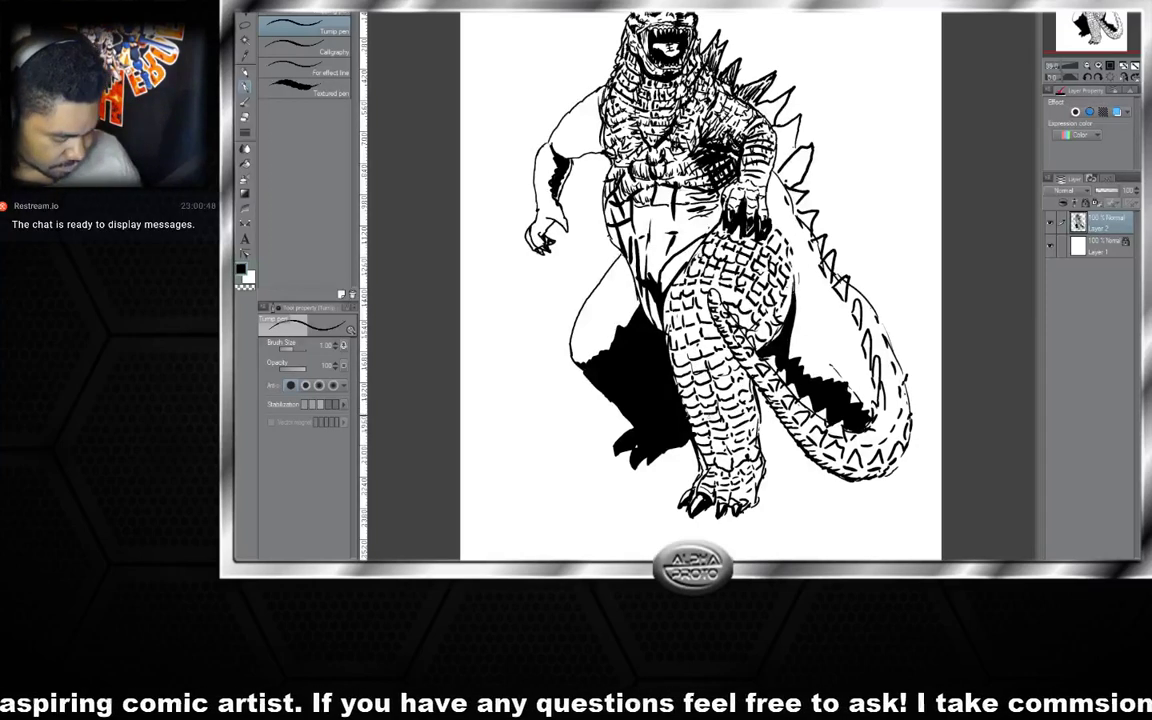
# - Draw a row of vertical hatching lines around the ankle of the right-hand leg
pyautogui.moveTo(632, 393); pyautogui.dragTo(629, 424)
pyautogui.moveTo(642, 396)
pyautogui.mouseDown()
pyautogui.moveTo(636, 425)
pyautogui.moveTo(640, 416)
pyautogui.mouseUp()
pyautogui.moveTo(650, 396); pyautogui.dragTo(650, 428)
pyautogui.moveTo(660, 404); pyautogui.dragTo(662, 425)
pyautogui.moveTo(669, 400); pyautogui.dragTo(667, 420)
pyautogui.moveTo(678, 390); pyautogui.dragTo(676, 417)
pyautogui.moveTo(684, 394)
pyautogui.mouseDown()
pyautogui.moveTo(680, 418)
pyautogui.moveTo(680, 399)
pyautogui.mouseUp()
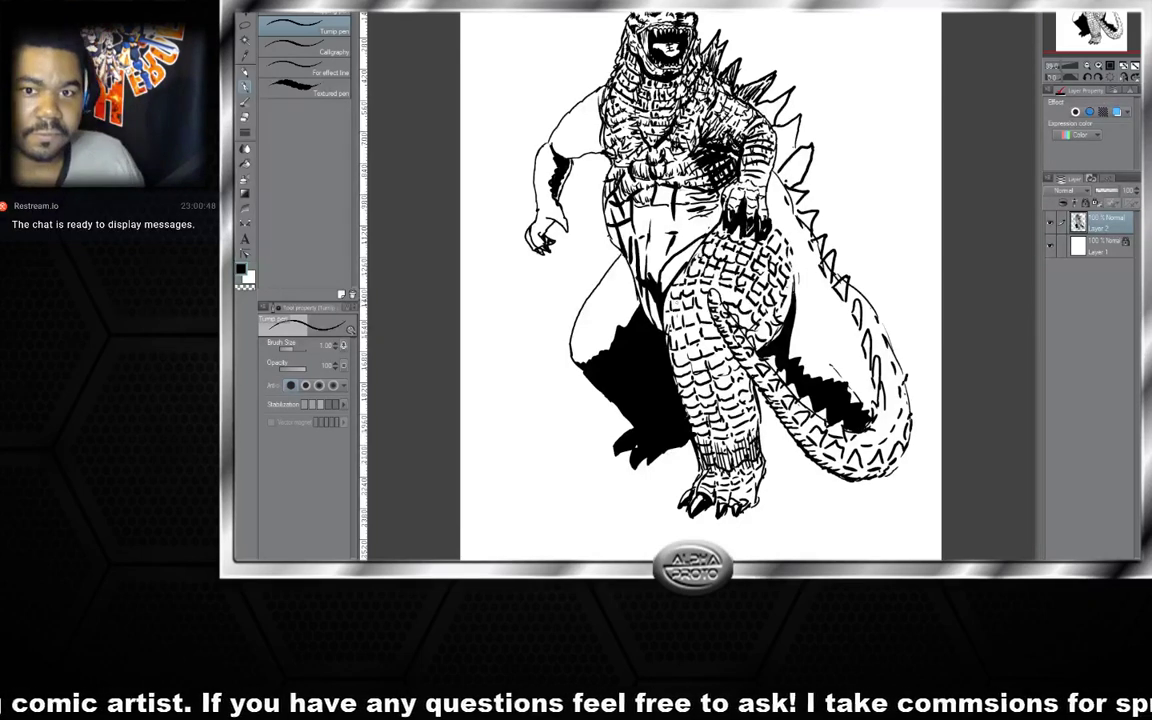
# - Add short vertical hatching strokes around the knee of the right-hand leg
pyautogui.moveTo(607, 315); pyautogui.dragTo(601, 337)
pyautogui.moveTo(612, 307); pyautogui.dragTo(609, 336)
pyautogui.moveTo(623, 321); pyautogui.dragTo(621, 335)
pyautogui.moveTo(635, 319); pyautogui.dragTo(634, 334)
pyautogui.moveTo(650, 308); pyautogui.dragTo(644, 324)
pyautogui.moveTo(654, 306); pyautogui.dragTo(640, 328)
pyautogui.moveTo(606, 288)
pyautogui.mouseDown()
pyautogui.moveTo(596, 320)
pyautogui.moveTo(601, 312)
pyautogui.mouseUp()
pyautogui.moveTo(617, 300); pyautogui.dragTo(611, 310)
pyautogui.moveTo(628, 303); pyautogui.dragTo(619, 324)
pyautogui.moveTo(622, 306)
pyautogui.mouseDown()
pyautogui.moveTo(612, 326)
pyautogui.moveTo(624, 320)
pyautogui.mouseUp()
pyautogui.moveTo(646, 296); pyautogui.dragTo(640, 311)
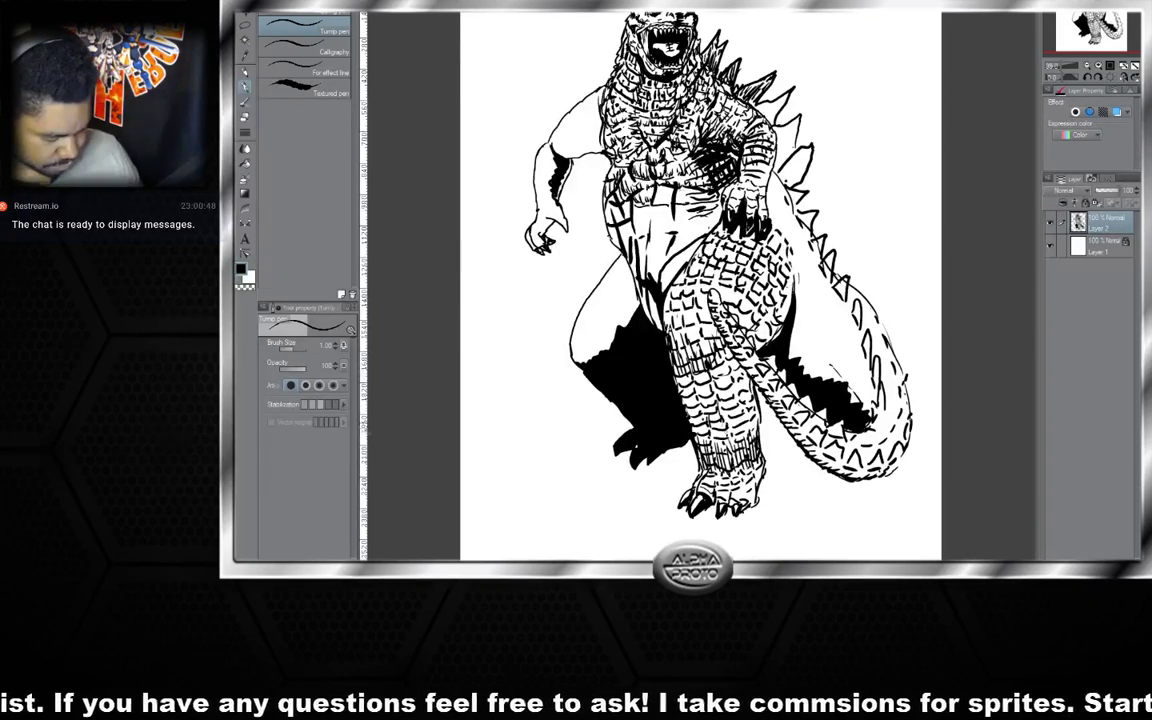
# - Hatch the outer side of the right-hand shin and add a few strokes near the knee
pyautogui.moveTo(732, 413); pyautogui.dragTo(723, 447)
pyautogui.moveTo(733, 402)
pyautogui.mouseDown()
pyautogui.moveTo(725, 433)
pyautogui.moveTo(728, 413)
pyautogui.mouseUp()
pyautogui.moveTo(742, 388); pyautogui.dragTo(715, 400)
pyautogui.moveTo(723, 385); pyautogui.dragTo(726, 399)
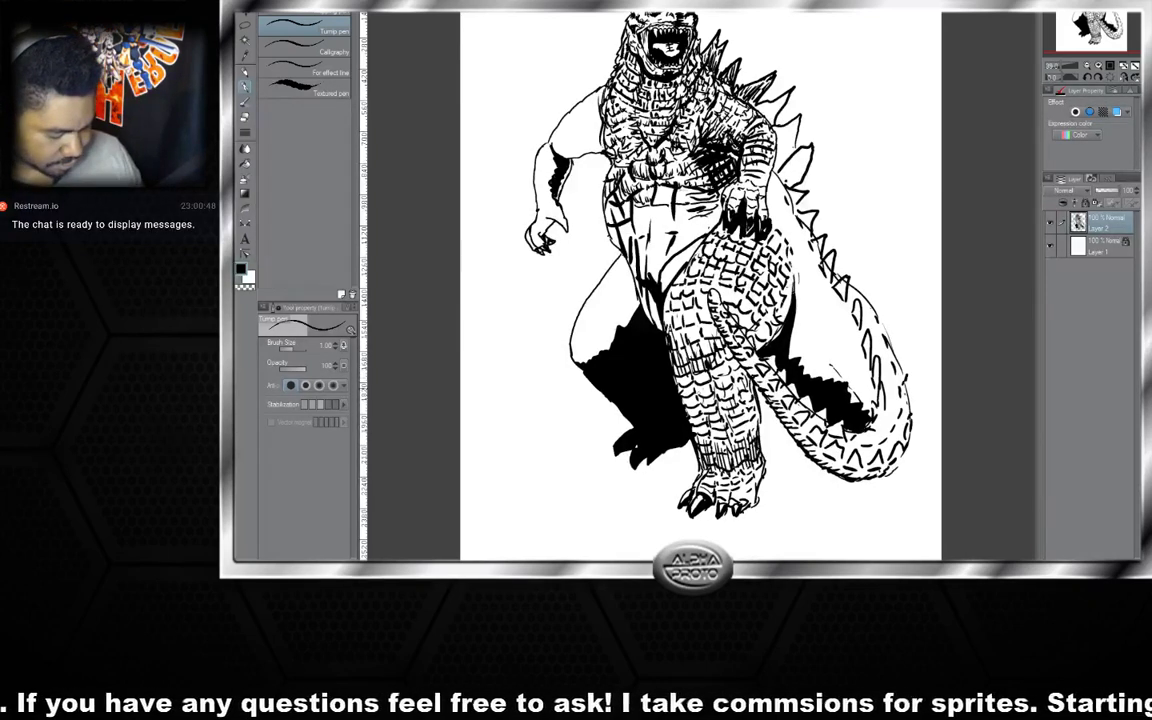
pyautogui.moveTo(649, 320)
pyautogui.mouseDown()
pyautogui.moveTo(645, 334)
pyautogui.moveTo(635, 313)
pyautogui.mouseUp()
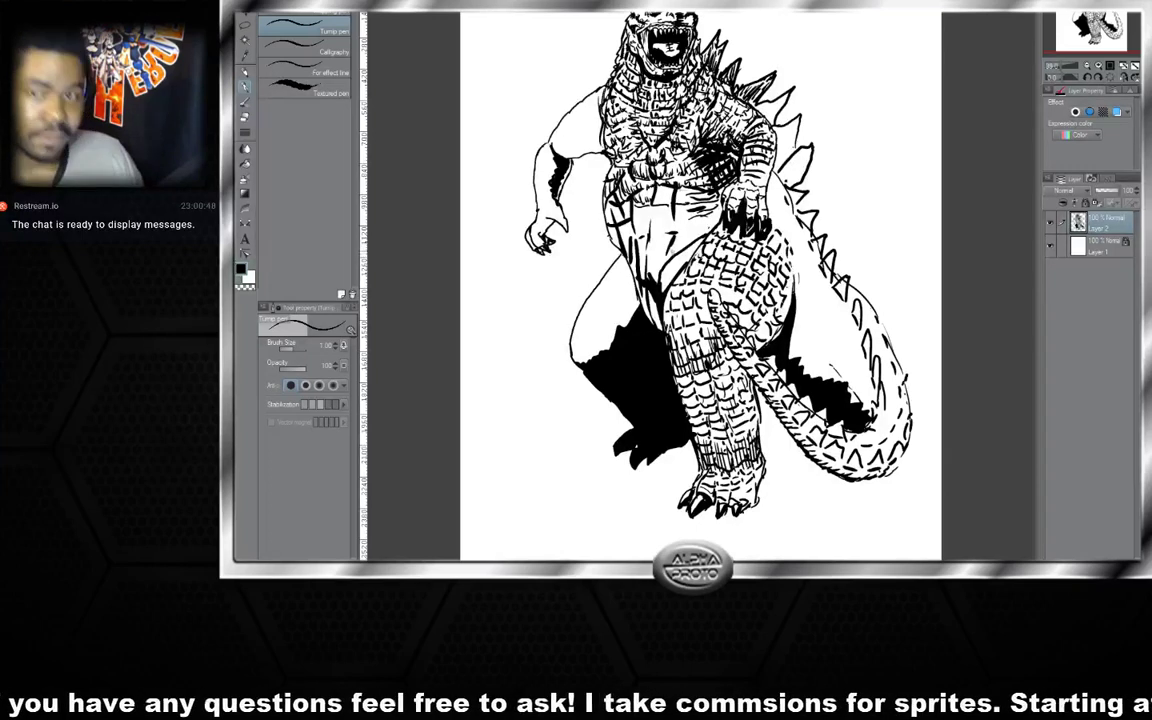
# - Shade the right-hand side of the lower belly with long slanted hatching lines along the thigh
pyautogui.moveTo(595, 231); pyautogui.dragTo(590, 255)
pyautogui.moveTo(599, 223); pyautogui.dragTo(596, 264)
pyautogui.moveTo(608, 222); pyautogui.dragTo(601, 256)
pyautogui.moveTo(609, 219); pyautogui.dragTo(603, 231)
pyautogui.moveTo(612, 209); pyautogui.dragTo(606, 248)
pyautogui.moveTo(615, 209); pyautogui.dragTo(610, 244)
pyautogui.moveTo(623, 195); pyautogui.dragTo(615, 238)
pyautogui.moveTo(634, 191); pyautogui.dragTo(621, 230)
pyautogui.moveTo(643, 183)
pyautogui.mouseDown()
pyautogui.moveTo(624, 229)
pyautogui.moveTo(635, 211)
pyautogui.mouseUp()
pyautogui.moveTo(647, 181); pyautogui.dragTo(643, 210)
pyautogui.moveTo(648, 203); pyautogui.dragTo(636, 218)
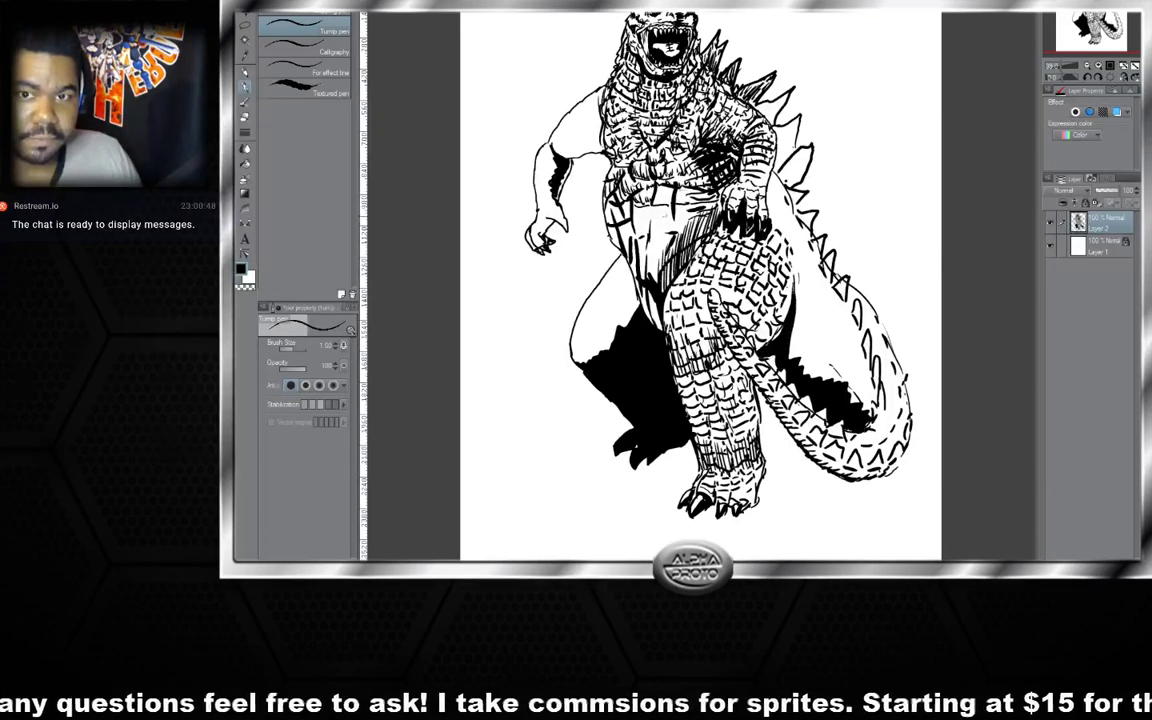
# - Draw bands across the belly, undo the last two strokes, and cross the bands with lengthwise contour lines
pyautogui.moveTo(567, 203)
pyautogui.mouseDown()
pyautogui.moveTo(616, 195)
pyautogui.moveTo(627, 210)
pyautogui.moveTo(604, 229)
pyautogui.moveTo(608, 269)
pyautogui.moveTo(575, 189)
pyautogui.mouseUp()
pyautogui.moveTo(571, 193)
pyautogui.mouseDown()
pyautogui.moveTo(648, 187)
pyautogui.moveTo(627, 170)
pyautogui.mouseUp()
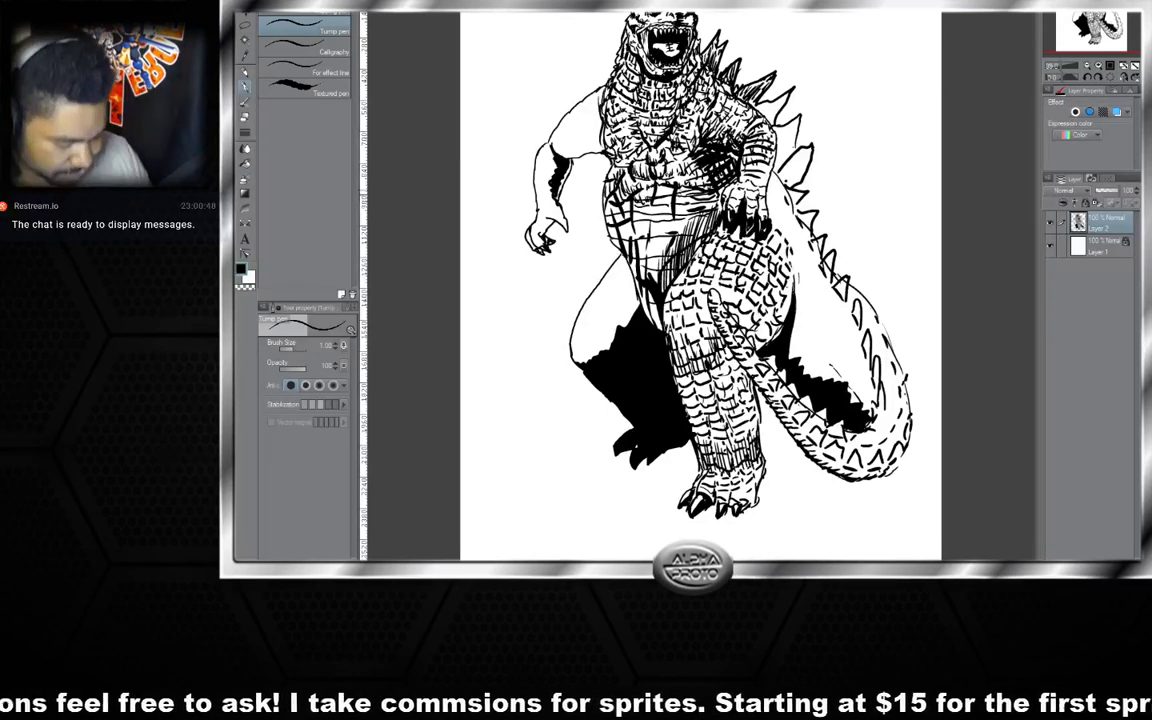
pyautogui.hotkey('ctrl', 'z')
pyautogui.hotkey('ctrl', 'z')
pyautogui.moveTo(675, 183); pyautogui.dragTo(672, 251)
pyautogui.moveTo(632, 196)
pyautogui.mouseDown()
pyautogui.moveTo(635, 231)
pyautogui.moveTo(614, 226)
pyautogui.moveTo(632, 265)
pyautogui.mouseUp()
pyautogui.moveTo(637, 236); pyautogui.dragTo(640, 276)
pyautogui.moveTo(656, 184)
pyautogui.mouseDown()
pyautogui.moveTo(655, 206)
pyautogui.moveTo(652, 179)
pyautogui.mouseUp()
pyautogui.moveTo(658, 168)
pyautogui.mouseDown()
pyautogui.moveTo(655, 179)
pyautogui.moveTo(633, 175)
pyautogui.moveTo(636, 194)
pyautogui.mouseUp()
pyautogui.moveTo(580, 163)
pyautogui.mouseDown()
pyautogui.moveTo(559, 186)
pyautogui.moveTo(560, 176)
pyautogui.moveTo(550, 216)
pyautogui.moveTo(563, 232)
pyautogui.mouseUp()
pyautogui.moveTo(556, 185); pyautogui.dragTo(597, 297)
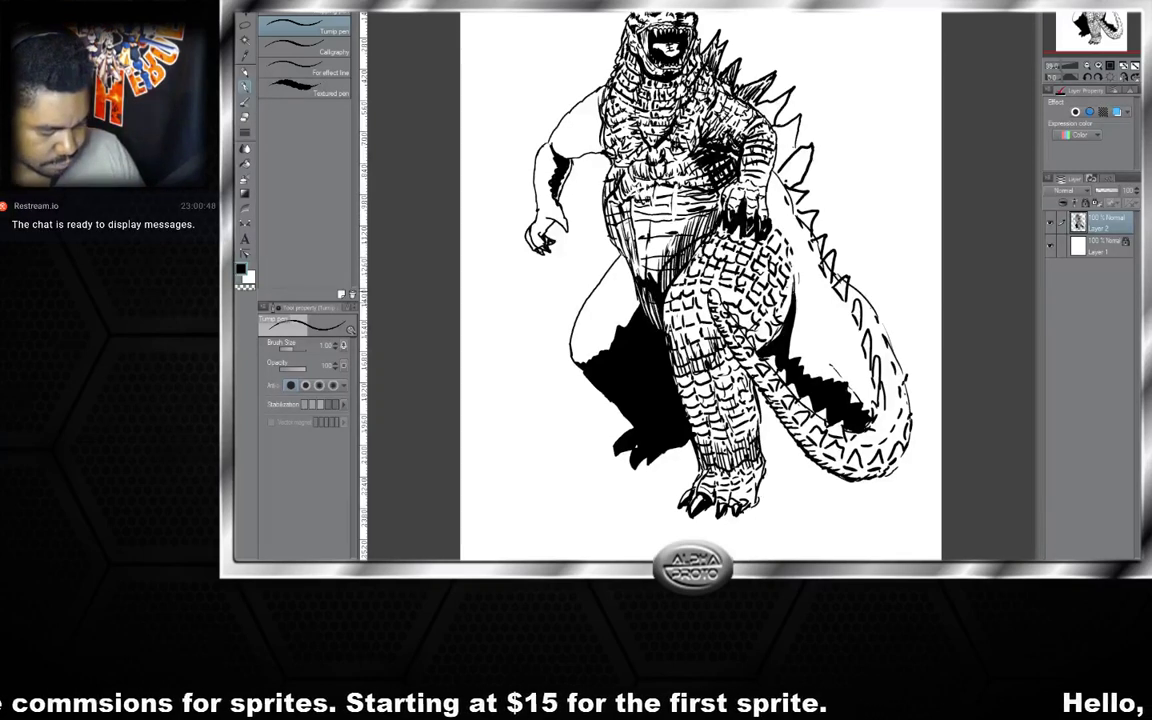
# - Hatch the left-hand side of the belly with lengthwise strokes that follow its contour
pyautogui.moveTo(574, 238); pyautogui.dragTo(586, 266)
pyautogui.moveTo(579, 258); pyautogui.dragTo(589, 292)
pyautogui.moveTo(572, 232); pyautogui.dragTo(578, 248)
pyautogui.moveTo(574, 262); pyautogui.dragTo(580, 281)
pyautogui.moveTo(578, 223); pyautogui.dragTo(586, 246)
pyautogui.moveTo(582, 220); pyautogui.dragTo(592, 255)
pyautogui.moveTo(591, 202); pyautogui.dragTo(597, 247)
pyautogui.moveTo(610, 185); pyautogui.dragTo(613, 213)
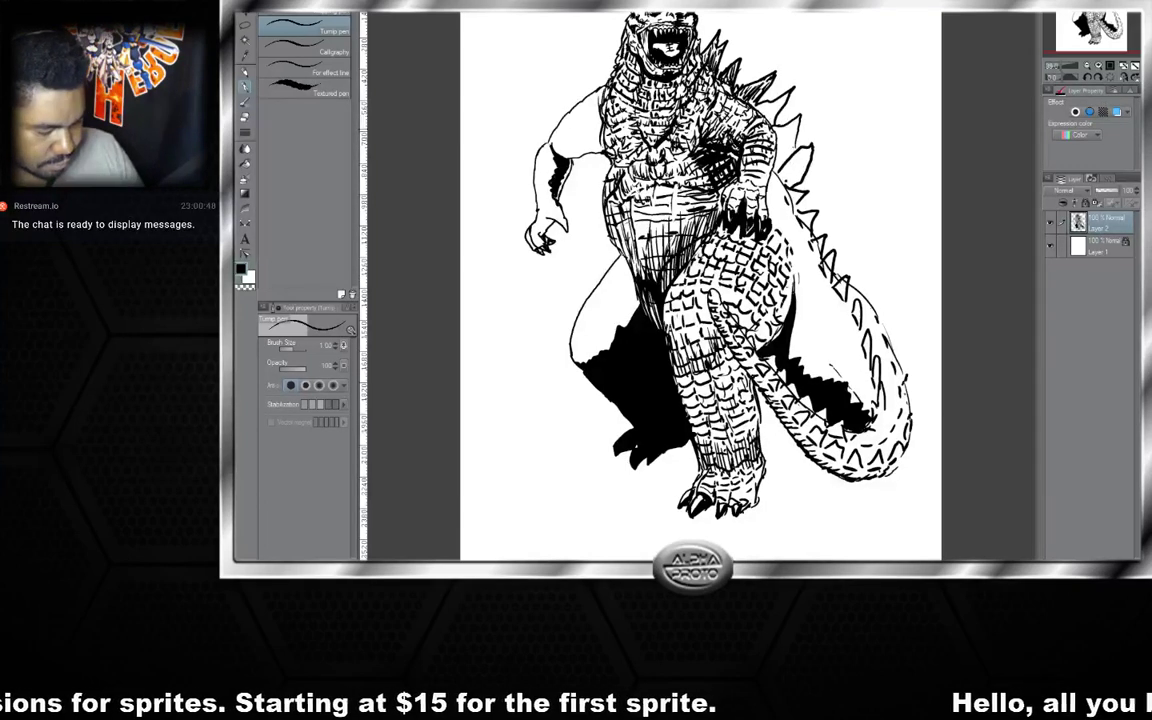
# - Draw curved hatching lines across the left-hand upper arm from the shoulder towards the elbow
pyautogui.moveTo(594, 110); pyautogui.dragTo(586, 133)
pyautogui.moveTo(602, 100); pyautogui.dragTo(592, 124)
pyautogui.moveTo(607, 102); pyautogui.dragTo(597, 132)
pyautogui.moveTo(610, 113); pyautogui.dragTo(605, 127)
pyautogui.moveTo(616, 106); pyautogui.dragTo(610, 132)
pyautogui.moveTo(625, 116); pyautogui.dragTo(620, 135)
pyautogui.moveTo(633, 116)
pyautogui.mouseDown()
pyautogui.moveTo(621, 137)
pyautogui.moveTo(570, 157)
pyautogui.mouseUp()
pyautogui.moveTo(559, 138); pyautogui.dragTo(575, 156)
pyautogui.moveTo(566, 134); pyautogui.dragTo(584, 156)
pyautogui.moveTo(577, 134); pyautogui.dragTo(588, 156)
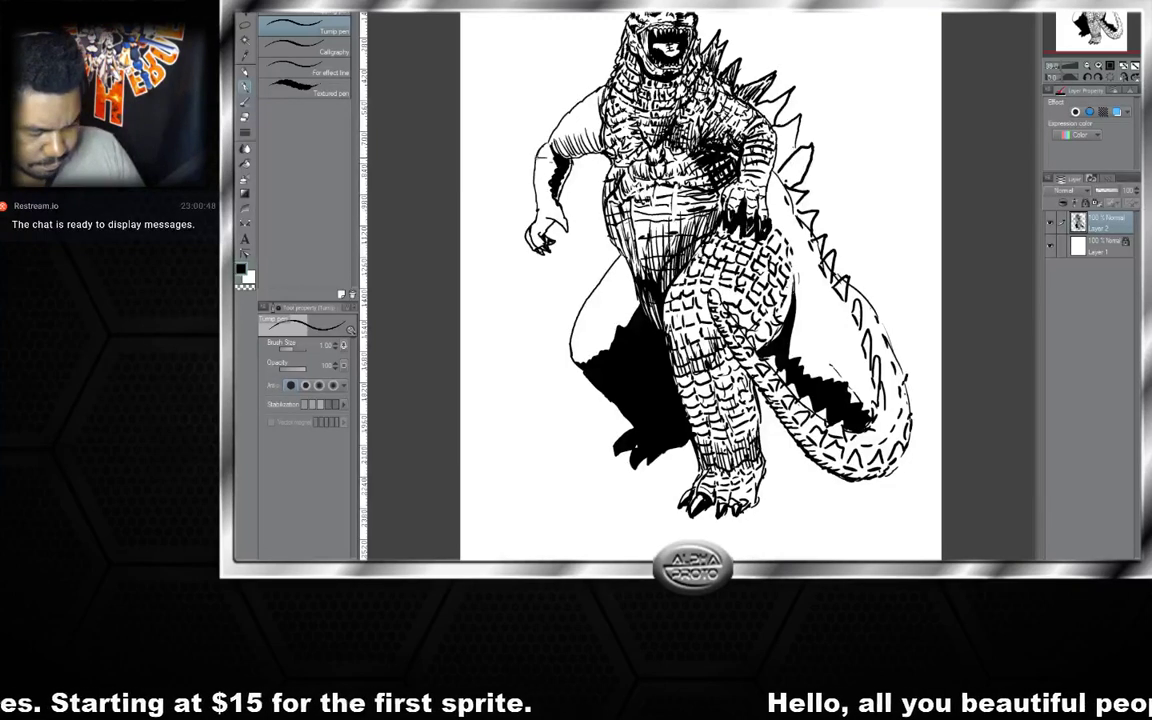
# - Draw bands across the left-hand forearm and cross the whole arm with lengthwise lines to form a scale grid
pyautogui.moveTo(537, 158); pyautogui.dragTo(551, 163)
pyautogui.moveTo(536, 167)
pyautogui.mouseDown()
pyautogui.moveTo(554, 170)
pyautogui.moveTo(551, 186)
pyautogui.mouseUp()
pyautogui.moveTo(537, 190); pyautogui.dragTo(553, 206)
pyautogui.moveTo(537, 205); pyautogui.dragTo(554, 213)
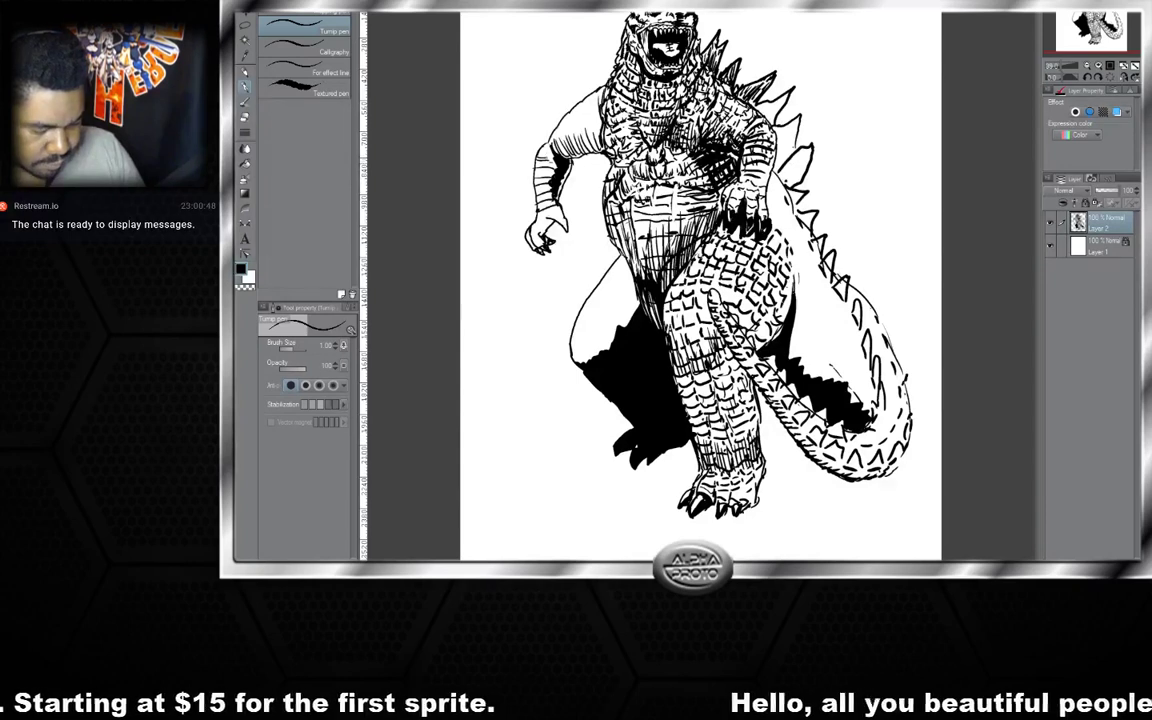
pyautogui.moveTo(550, 147); pyautogui.dragTo(537, 210)
pyautogui.moveTo(563, 145); pyautogui.dragTo(598, 130)
pyautogui.moveTo(561, 154)
pyautogui.mouseDown()
pyautogui.moveTo(600, 134)
pyautogui.moveTo(605, 92)
pyautogui.moveTo(577, 111)
pyautogui.mouseUp()
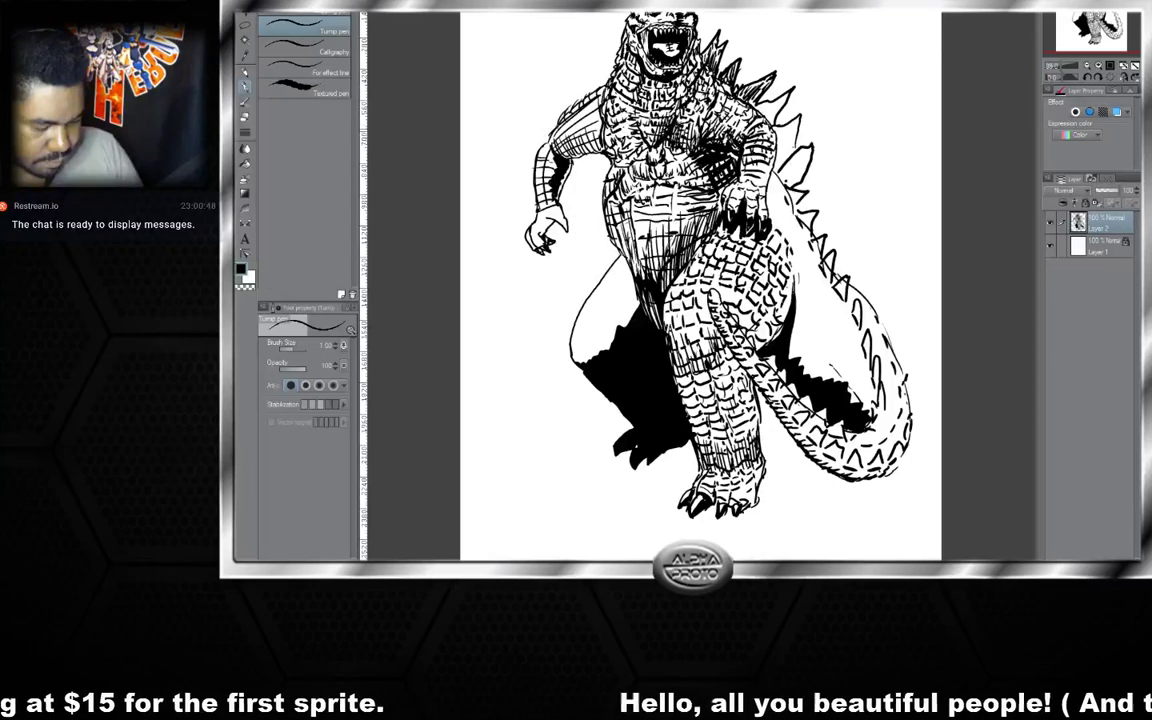
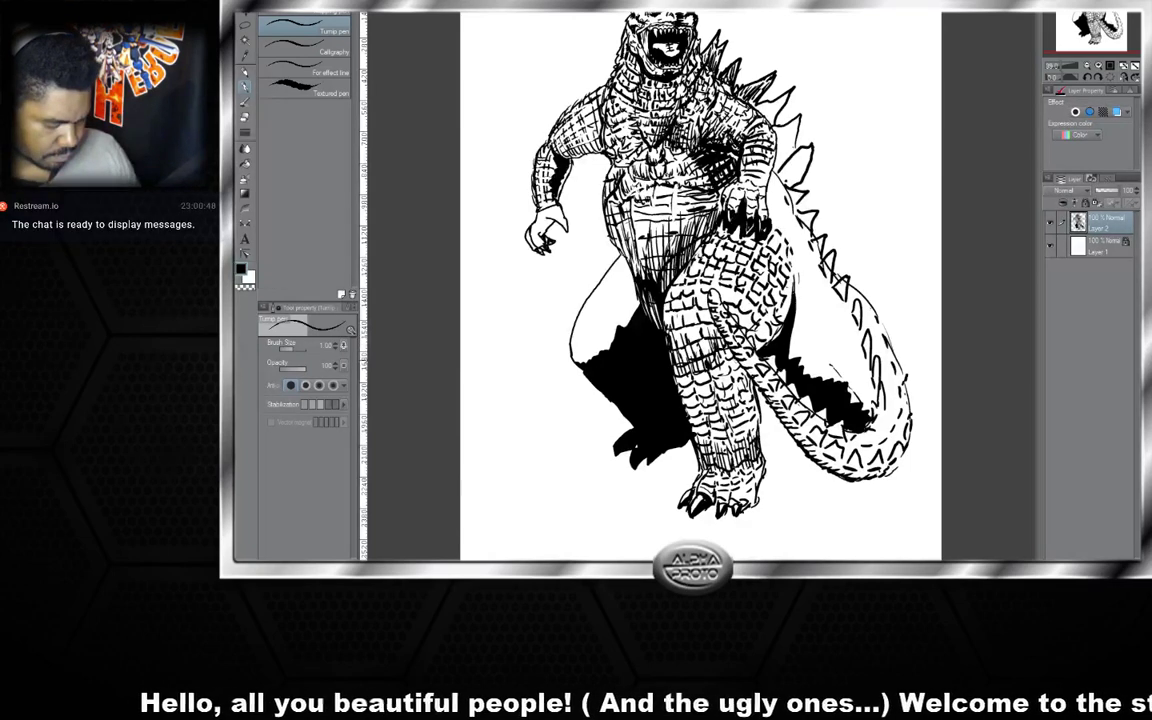
# - Fill the right-hand leg from knee to foot with additional scale lines and cross-hatching at the ankle
pyautogui.moveTo(664, 331); pyautogui.dragTo(645, 343)
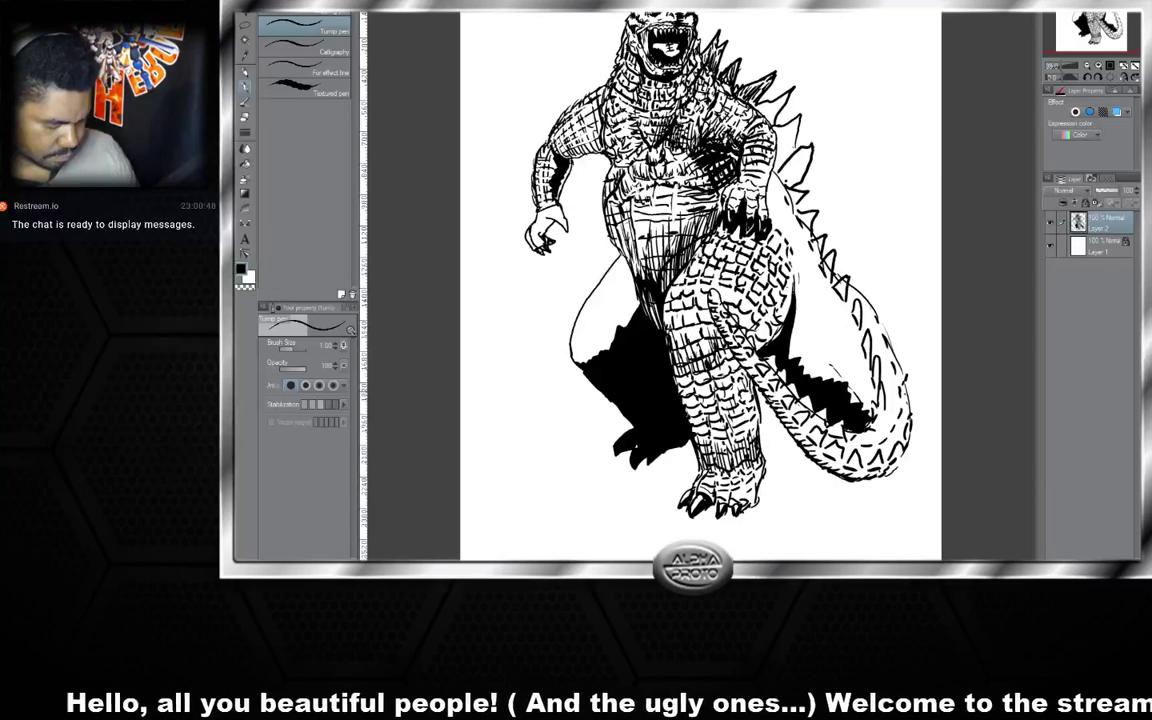
pyautogui.moveTo(668, 353); pyautogui.dragTo(628, 367)
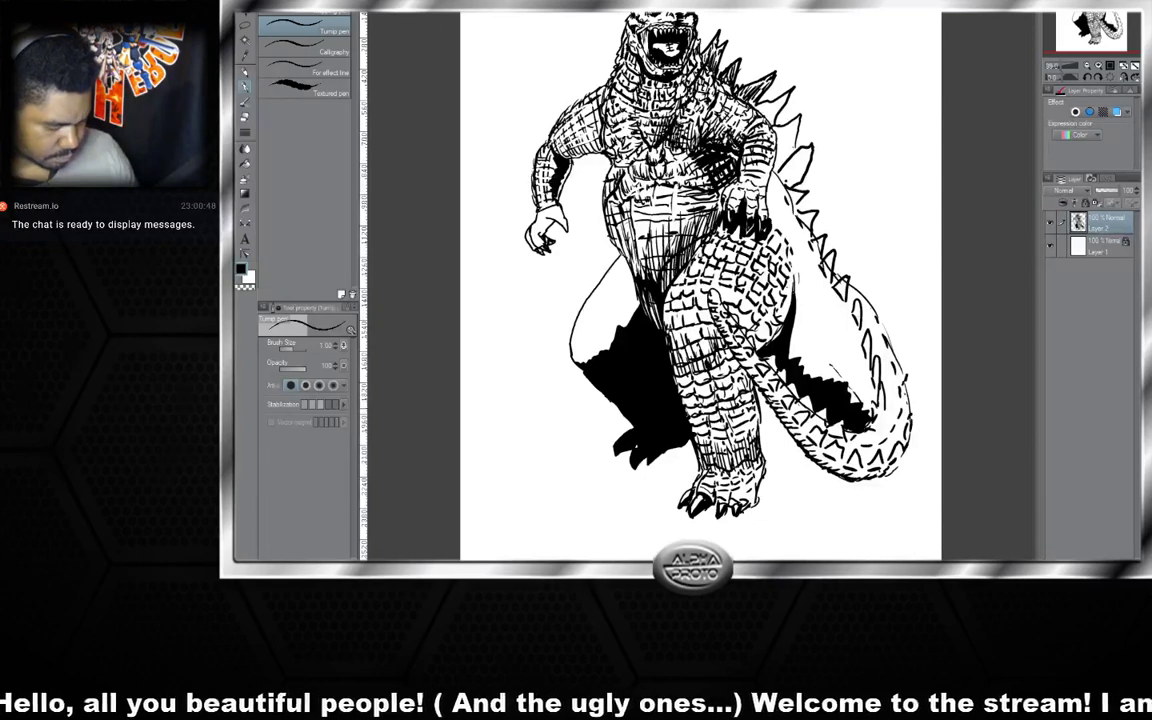
pyautogui.moveTo(675, 367); pyautogui.dragTo(667, 373)
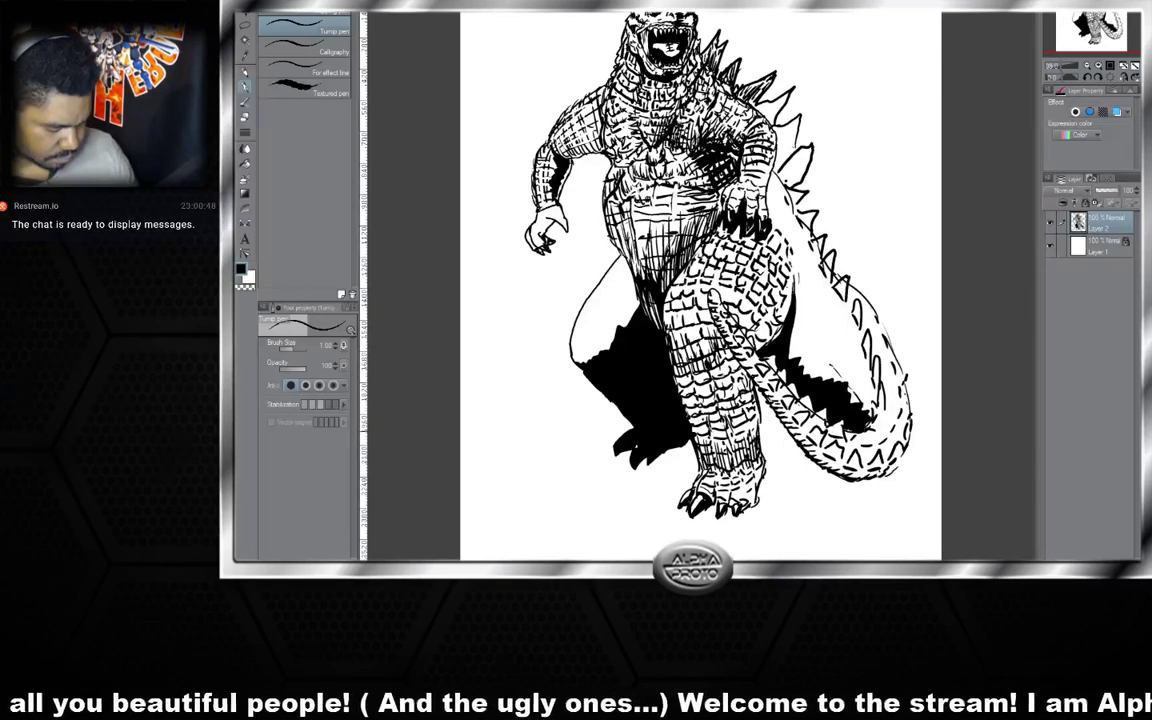
pyautogui.moveTo(674, 385)
pyautogui.mouseDown()
pyautogui.moveTo(654, 397)
pyautogui.moveTo(674, 389)
pyautogui.moveTo(667, 405)
pyautogui.mouseUp()
pyautogui.moveTo(669, 399); pyautogui.dragTo(653, 409)
pyautogui.moveTo(660, 396); pyautogui.dragTo(645, 407)
pyautogui.moveTo(651, 393); pyautogui.dragTo(628, 417)
pyautogui.moveTo(677, 409)
pyautogui.mouseDown()
pyautogui.moveTo(646, 418)
pyautogui.moveTo(645, 435)
pyautogui.moveTo(659, 456)
pyautogui.moveTo(677, 450)
pyautogui.moveTo(629, 440)
pyautogui.mouseUp()
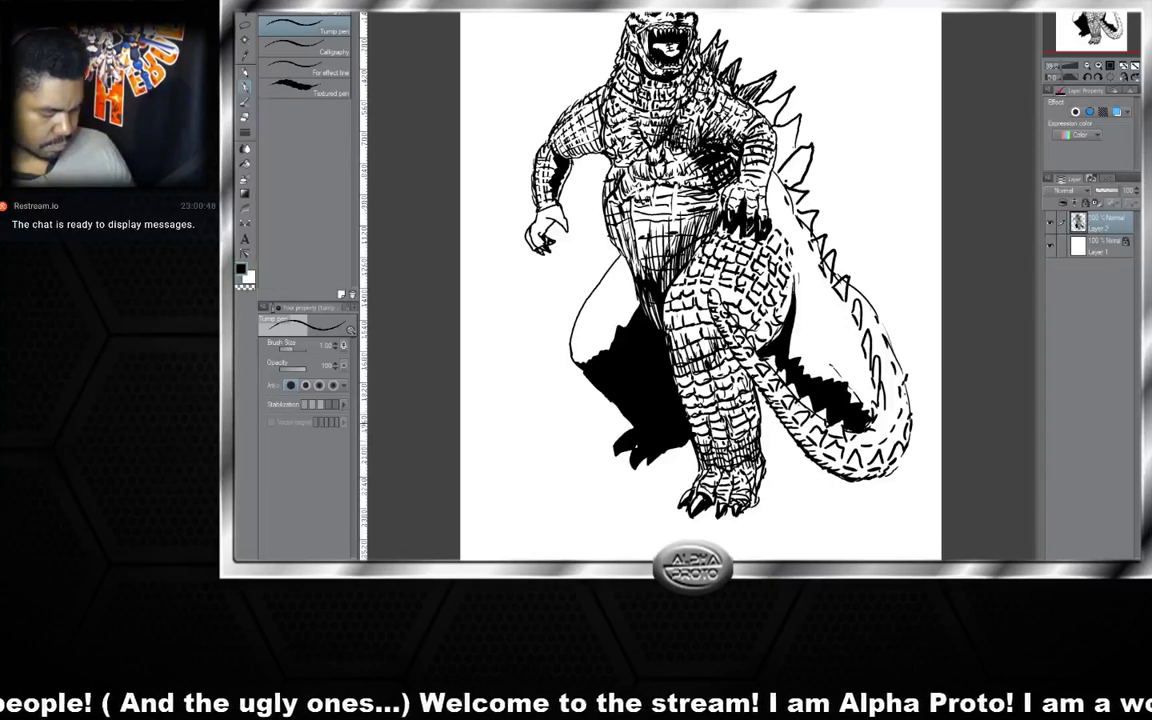
# - Connect the scale rows on the right-hand thigh with lengthwise strokes to form a grid
pyautogui.moveTo(638, 340)
pyautogui.mouseDown()
pyautogui.moveTo(624, 367)
pyautogui.moveTo(637, 351)
pyautogui.mouseUp()
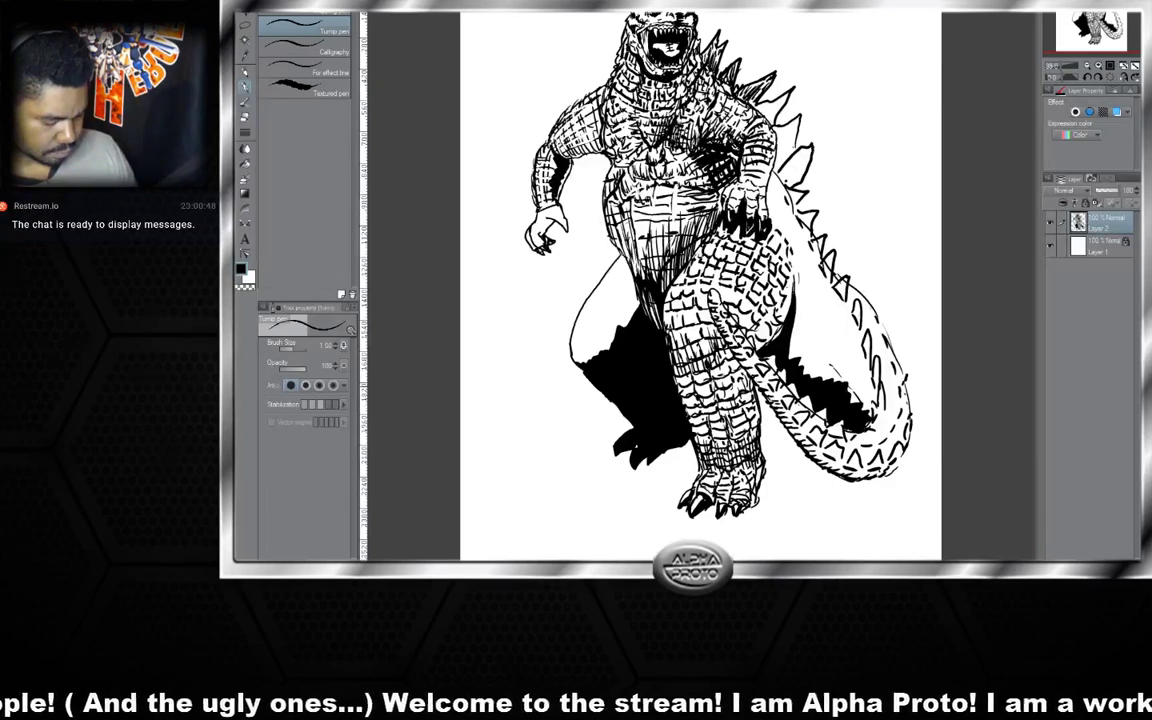
pyautogui.moveTo(632, 236)
pyautogui.mouseDown()
pyautogui.moveTo(626, 281)
pyautogui.moveTo(624, 258)
pyautogui.moveTo(613, 266)
pyautogui.moveTo(615, 319)
pyautogui.mouseUp()
pyautogui.moveTo(617, 294)
pyautogui.mouseDown()
pyautogui.moveTo(608, 315)
pyautogui.moveTo(602, 289)
pyautogui.mouseUp()
pyautogui.moveTo(605, 258); pyautogui.dragTo(600, 276)
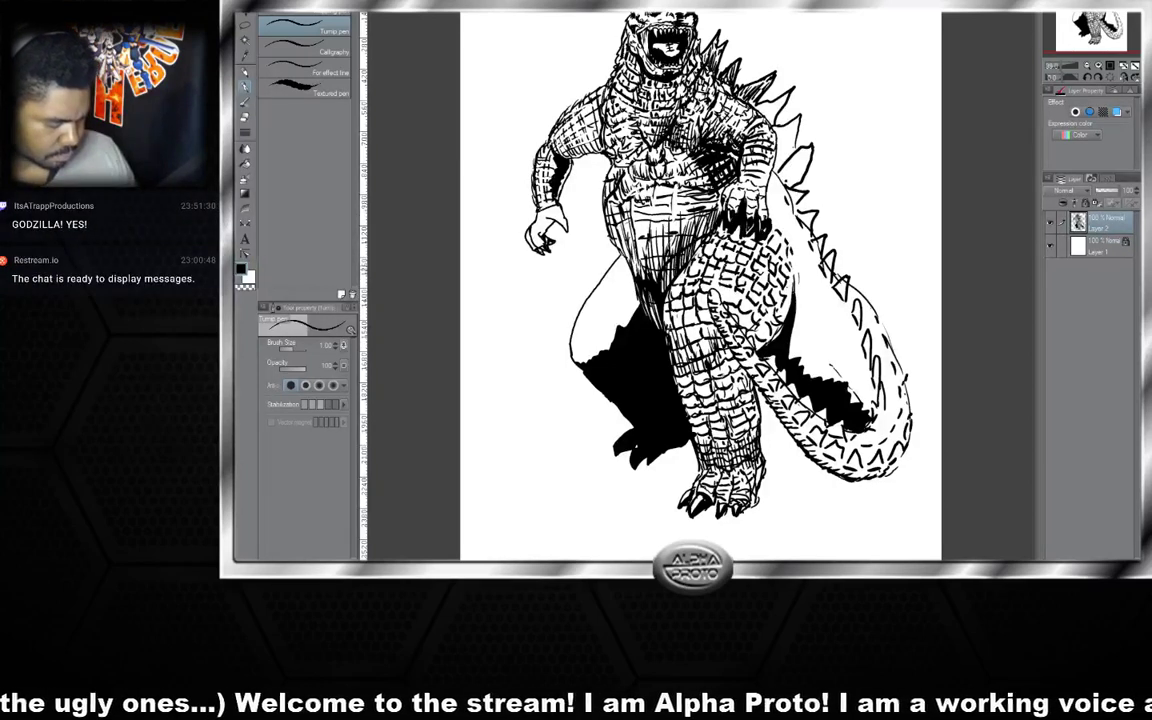
pyautogui.moveTo(652, 238); pyautogui.dragTo(639, 261)
pyautogui.moveTo(648, 252)
pyautogui.mouseDown()
pyautogui.moveTo(642, 271)
pyautogui.moveTo(624, 250)
pyautogui.mouseUp()
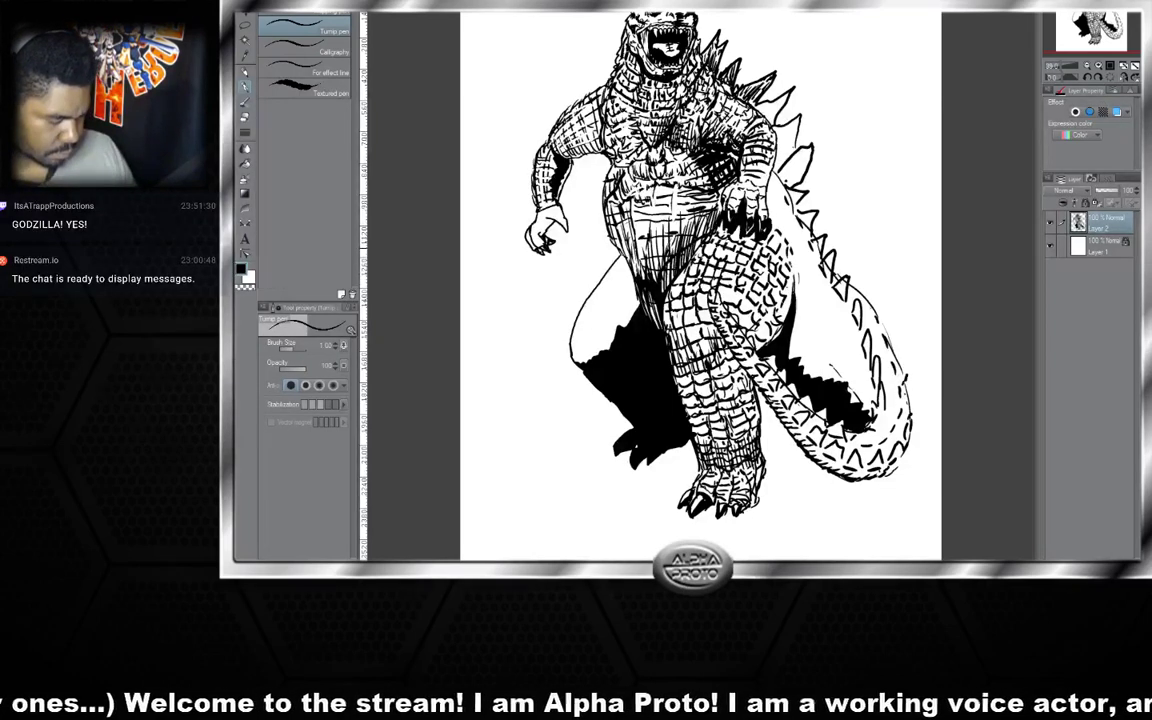
pyautogui.moveTo(667, 242); pyautogui.dragTo(659, 256)
pyautogui.moveTo(661, 250)
pyautogui.mouseDown()
pyautogui.moveTo(655, 278)
pyautogui.moveTo(677, 300)
pyautogui.mouseUp()
# - Increase the pen's brush size to 1.70 and thicken the lower edge of the tail tip beside the knee
pyautogui.press(']')
pyautogui.press(']')
pyautogui.press(']')
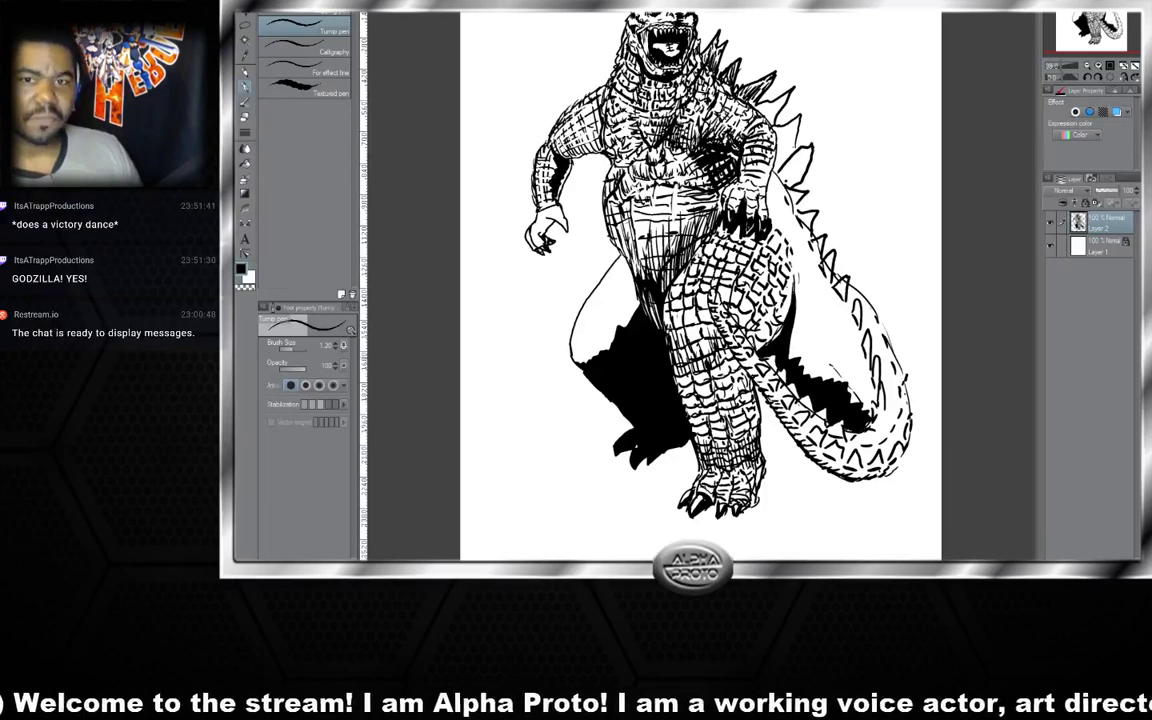
pyautogui.moveTo(640, 263); pyautogui.dragTo(664, 312)
pyautogui.moveTo(662, 307); pyautogui.dragTo(668, 321)
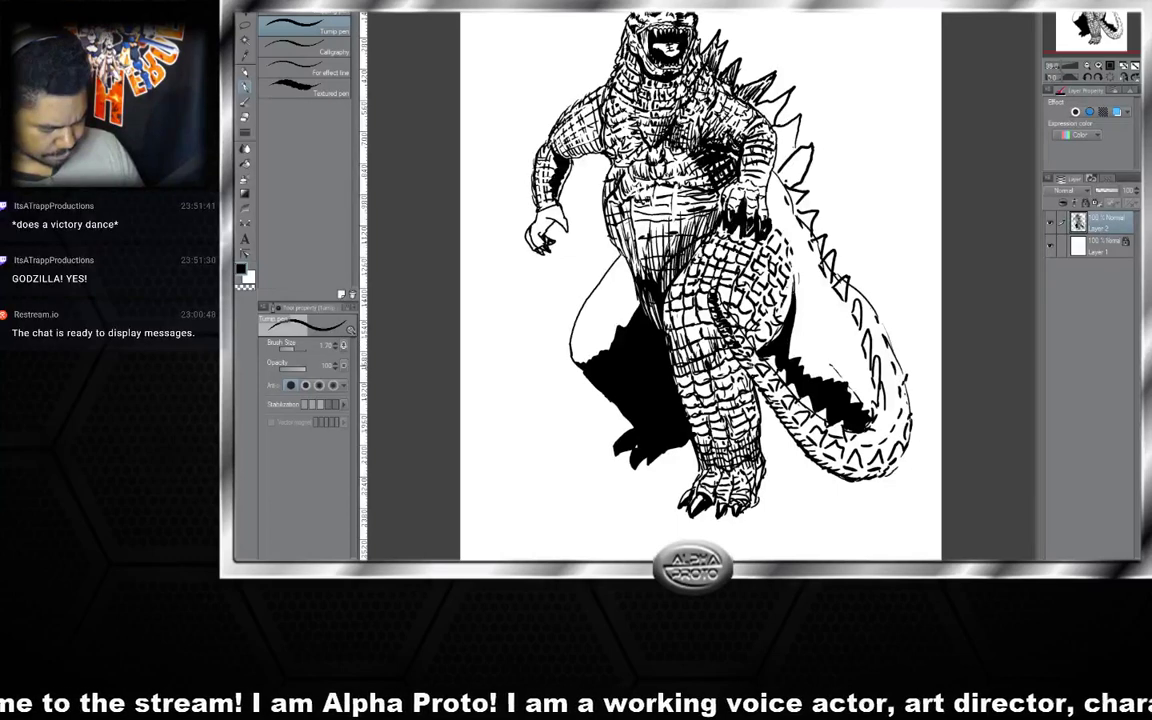
pyautogui.moveTo(637, 267); pyautogui.dragTo(712, 388)
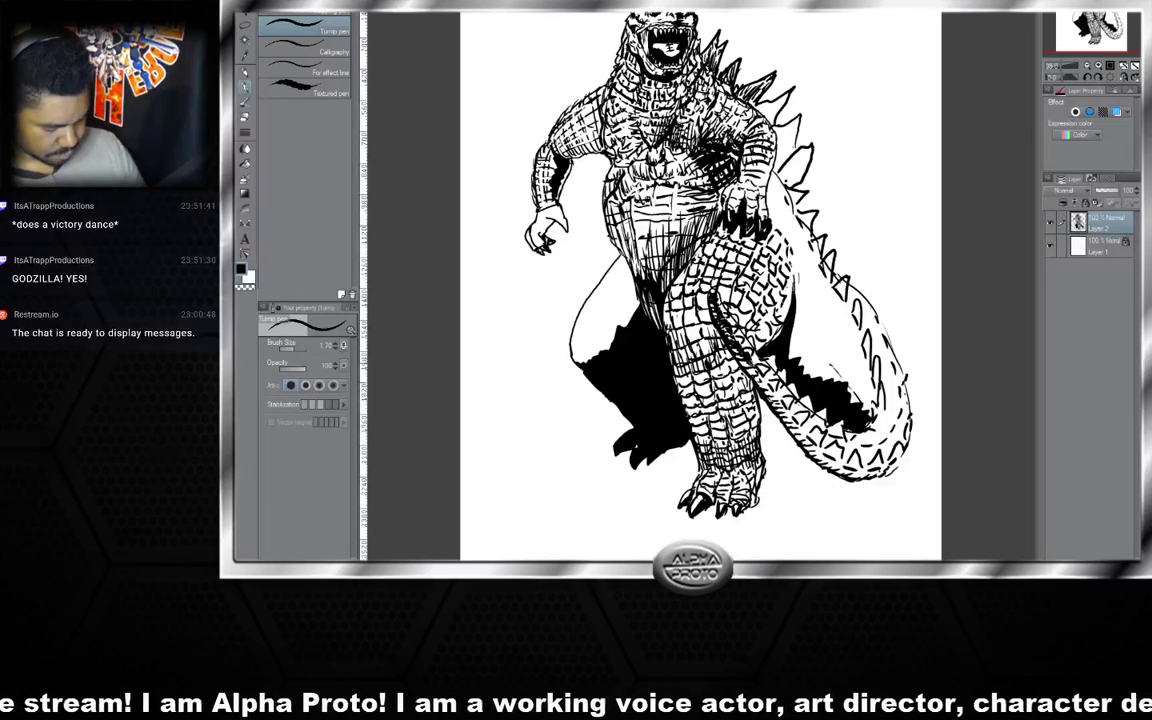
# - Ink a heavy shadow line along the tail's lower edge from the shin around to the outer bend
pyautogui.moveTo(756, 373); pyautogui.dragTo(811, 440)
pyautogui.moveTo(806, 436); pyautogui.dragTo(836, 460)
pyautogui.moveTo(831, 454); pyautogui.dragTo(850, 469)
pyautogui.moveTo(846, 465); pyautogui.dragTo(876, 472)
pyautogui.moveTo(870, 464); pyautogui.dragTo(902, 466)
pyautogui.moveTo(897, 449); pyautogui.dragTo(901, 457)
pyautogui.moveTo(898, 446); pyautogui.dragTo(905, 457)
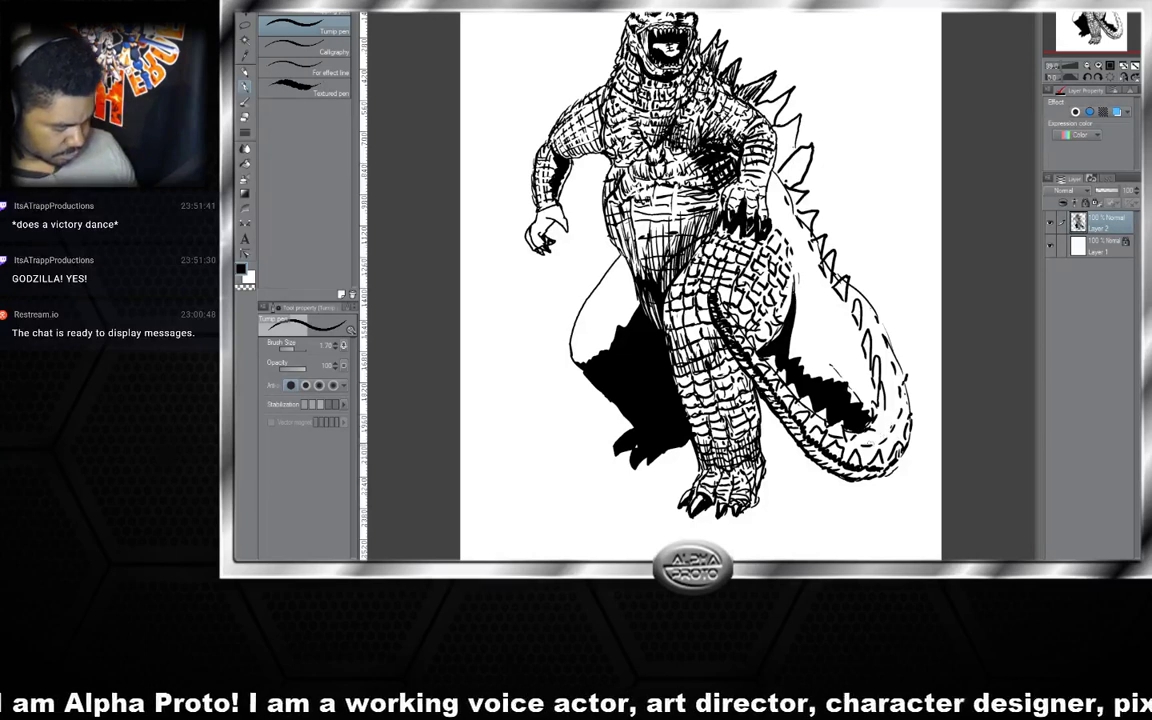
# - Add pointed scales along the tail's outer bend and up its outer side
pyautogui.moveTo(770, 403); pyautogui.dragTo(809, 360)
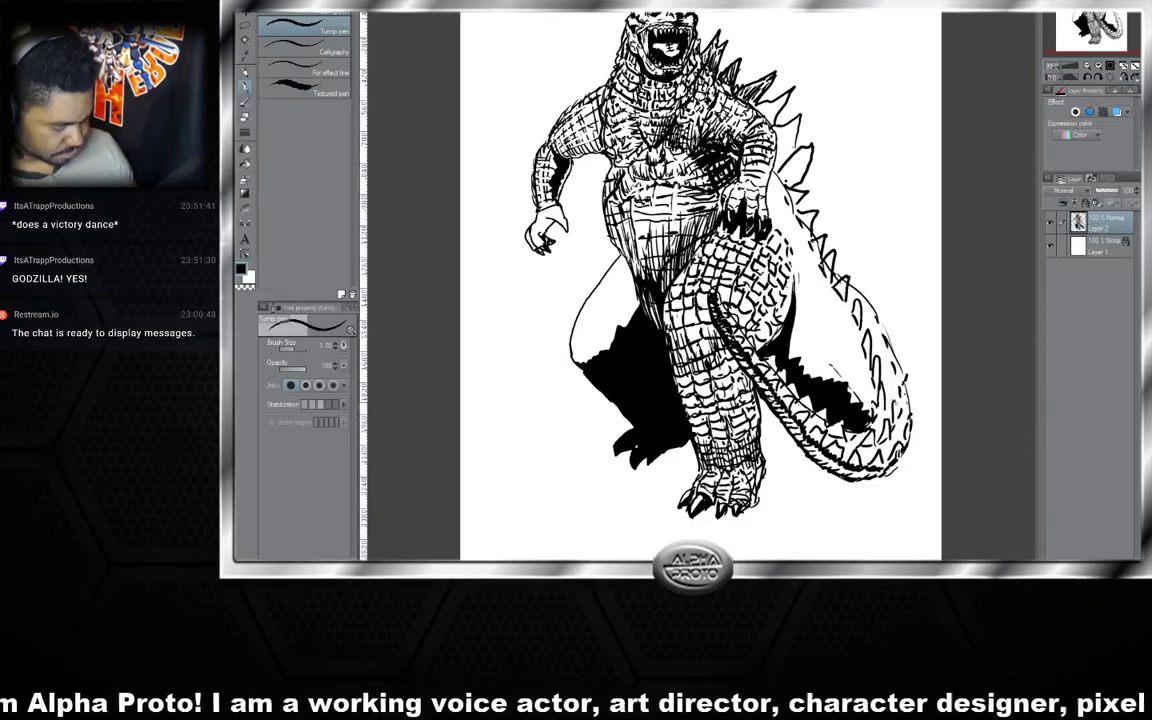
pyautogui.moveTo(906, 422); pyautogui.dragTo(912, 379)
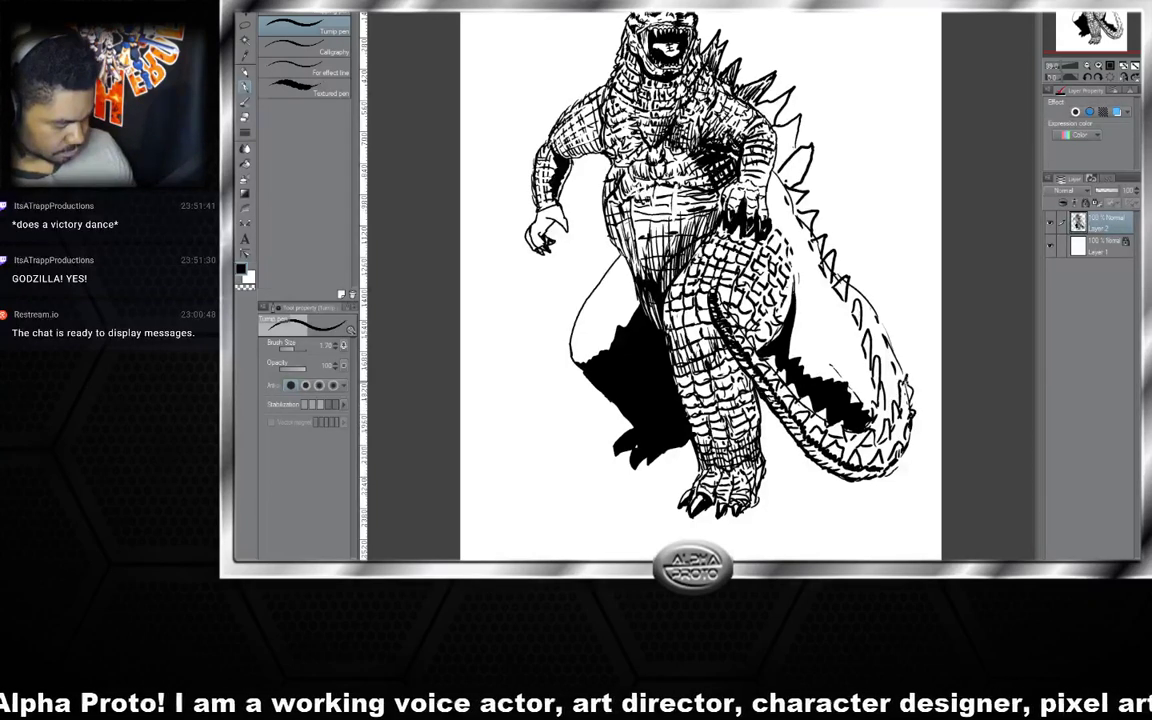
pyautogui.moveTo(810, 336); pyautogui.dragTo(797, 300)
pyautogui.moveTo(800, 306); pyautogui.dragTo(794, 277)
pyautogui.moveTo(800, 293); pyautogui.dragTo(788, 266)
pyautogui.moveTo(800, 277); pyautogui.dragTo(781, 266)
# - Draw small jagged spikes along the tail's outer edge up toward the lower back
pyautogui.moveTo(871, 303); pyautogui.dragTo(863, 280)
pyautogui.moveTo(865, 274)
pyautogui.mouseDown()
pyautogui.moveTo(847, 287)
pyautogui.moveTo(850, 258)
pyautogui.moveTo(834, 269)
pyautogui.mouseUp()
pyautogui.moveTo(841, 254)
pyautogui.mouseDown()
pyautogui.moveTo(831, 263)
pyautogui.moveTo(836, 244)
pyautogui.mouseUp()
pyautogui.moveTo(832, 239); pyautogui.dragTo(822, 249)
pyautogui.moveTo(738, 206); pyautogui.dragTo(733, 215)
pyautogui.moveTo(741, 195)
pyautogui.mouseDown()
pyautogui.moveTo(735, 214)
pyautogui.moveTo(722, 187)
pyautogui.mouseUp()
pyautogui.moveTo(730, 176)
pyautogui.mouseDown()
pyautogui.moveTo(710, 183)
pyautogui.moveTo(718, 175)
pyautogui.mouseUp()
pyautogui.moveTo(724, 150); pyautogui.dragTo(717, 158)
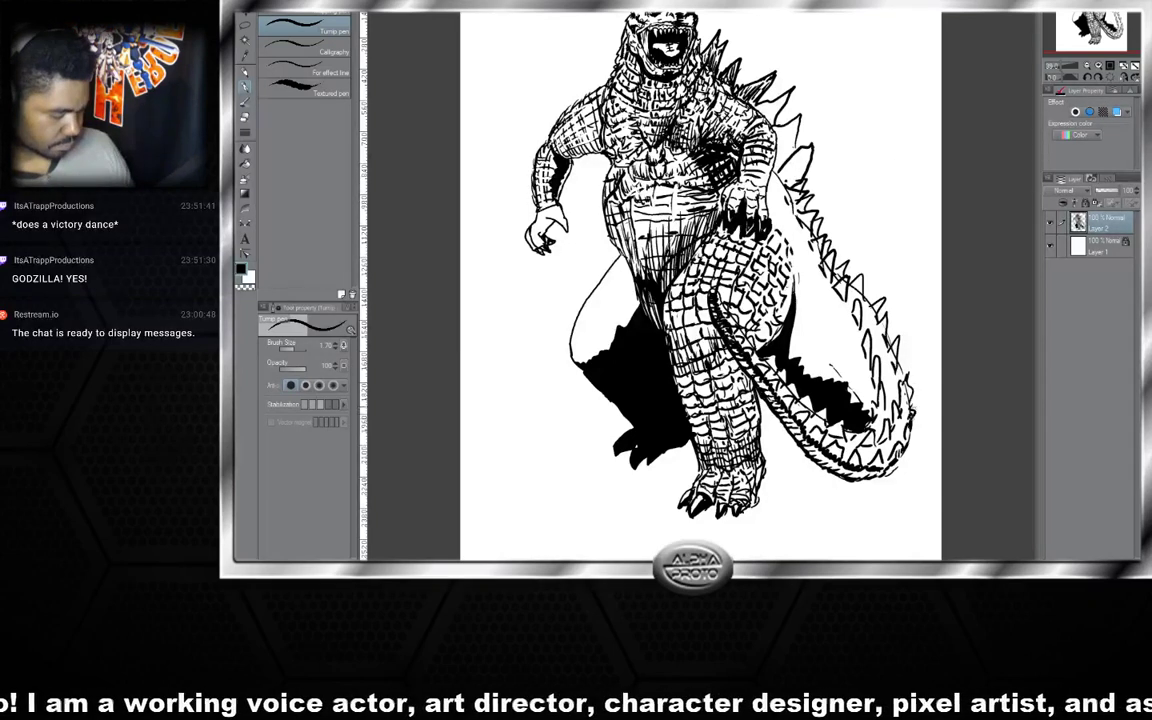
# - Fill the gaps in the tail's outer spike row with more small spikes up to the back
pyautogui.moveTo(822, 325); pyautogui.dragTo(813, 341)
pyautogui.moveTo(824, 321); pyautogui.dragTo(809, 321)
pyautogui.moveTo(816, 303)
pyautogui.mouseDown()
pyautogui.moveTo(805, 311)
pyautogui.moveTo(775, 271)
pyautogui.moveTo(773, 302)
pyautogui.mouseUp()
pyautogui.moveTo(770, 296); pyautogui.dragTo(774, 327)
pyautogui.moveTo(769, 302); pyautogui.dragTo(754, 270)
pyautogui.moveTo(757, 273); pyautogui.dragTo(737, 251)
# - Draw long lengthwise contour lines down the tail from behind the right-hand thigh
pyautogui.moveTo(756, 343); pyautogui.dragTo(770, 347)
pyautogui.moveTo(767, 324)
pyautogui.mouseDown()
pyautogui.moveTo(800, 336)
pyautogui.moveTo(763, 412)
pyautogui.moveTo(804, 410)
pyautogui.moveTo(810, 328)
pyautogui.moveTo(773, 362)
pyautogui.moveTo(815, 393)
pyautogui.mouseUp()
pyautogui.moveTo(768, 292)
pyautogui.mouseDown()
pyautogui.moveTo(747, 340)
pyautogui.moveTo(730, 346)
pyautogui.mouseUp()
pyautogui.moveTo(751, 262)
pyautogui.mouseDown()
pyautogui.moveTo(744, 286)
pyautogui.moveTo(717, 282)
pyautogui.mouseUp()
pyautogui.moveTo(712, 286); pyautogui.dragTo(707, 292)
pyautogui.moveTo(722, 216)
pyautogui.mouseDown()
pyautogui.moveTo(711, 320)
pyautogui.moveTo(719, 305)
pyautogui.mouseUp()
pyautogui.moveTo(746, 249)
pyautogui.mouseDown()
pyautogui.moveTo(727, 291)
pyautogui.moveTo(738, 270)
pyautogui.mouseUp()
pyautogui.moveTo(751, 258); pyautogui.dragTo(728, 284)
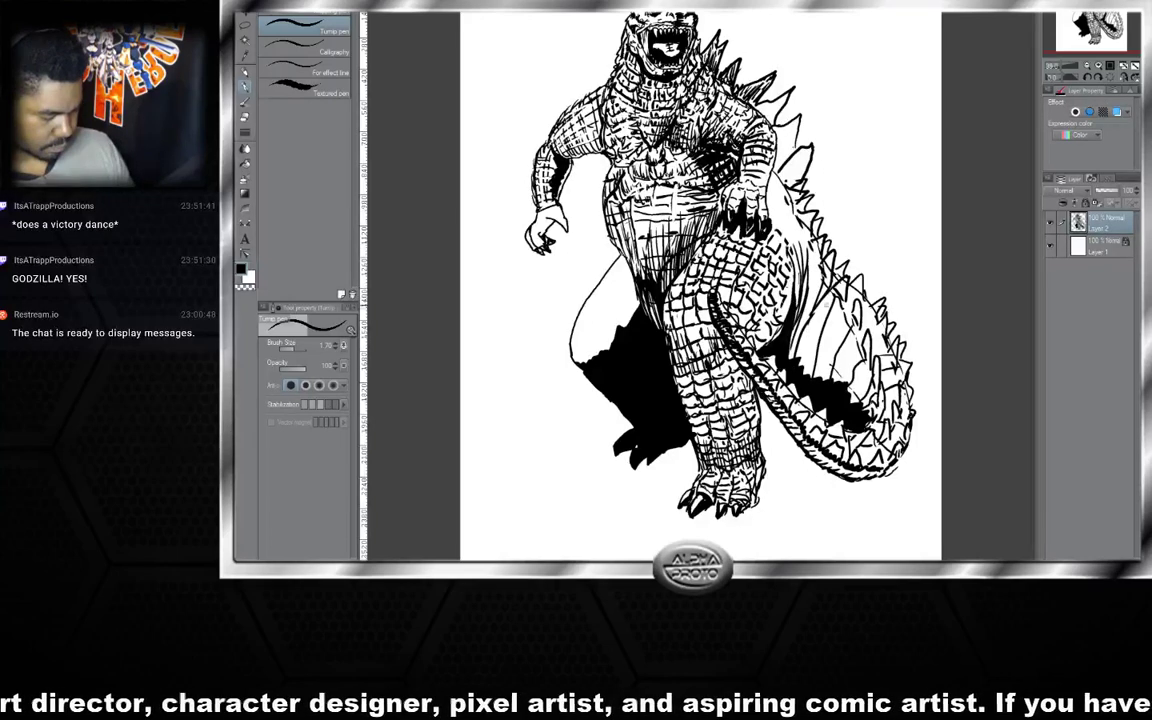
# - Cross the tail's lengthwise lines with curved strokes to form a scale grid, and blacken small gaps beside the spike row
pyautogui.moveTo(793, 334)
pyautogui.mouseDown()
pyautogui.moveTo(807, 359)
pyautogui.moveTo(872, 391)
pyautogui.mouseUp()
pyautogui.moveTo(825, 320); pyautogui.dragTo(867, 375)
pyautogui.moveTo(727, 260); pyautogui.dragTo(745, 290)
pyautogui.moveTo(740, 257)
pyautogui.mouseDown()
pyautogui.moveTo(785, 330)
pyautogui.moveTo(771, 290)
pyautogui.mouseUp()
pyautogui.moveTo(759, 256)
pyautogui.mouseDown()
pyautogui.moveTo(750, 270)
pyautogui.moveTo(742, 255)
pyautogui.mouseUp()
pyautogui.moveTo(749, 233); pyautogui.dragTo(742, 256)
pyautogui.moveTo(702, 346); pyautogui.dragTo(726, 381)
pyautogui.moveTo(732, 380); pyautogui.dragTo(736, 386)
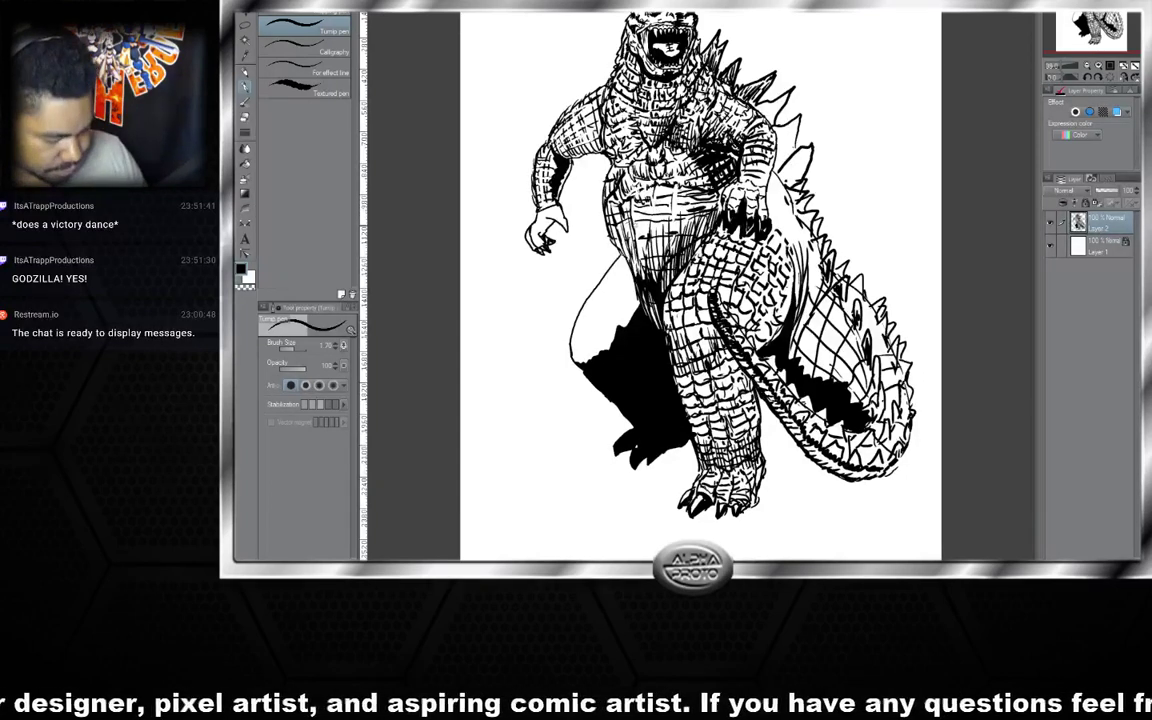
# - Hatch the side of the lower belly, and give the left-hand thigh a bumpy outline and a grid of scales
pyautogui.moveTo(595, 186)
pyautogui.mouseDown()
pyautogui.moveTo(618, 214)
pyautogui.moveTo(575, 172)
pyautogui.moveTo(573, 243)
pyautogui.moveTo(622, 222)
pyautogui.moveTo(570, 232)
pyautogui.moveTo(578, 252)
pyautogui.mouseUp()
pyautogui.moveTo(620, 211); pyautogui.dragTo(598, 262)
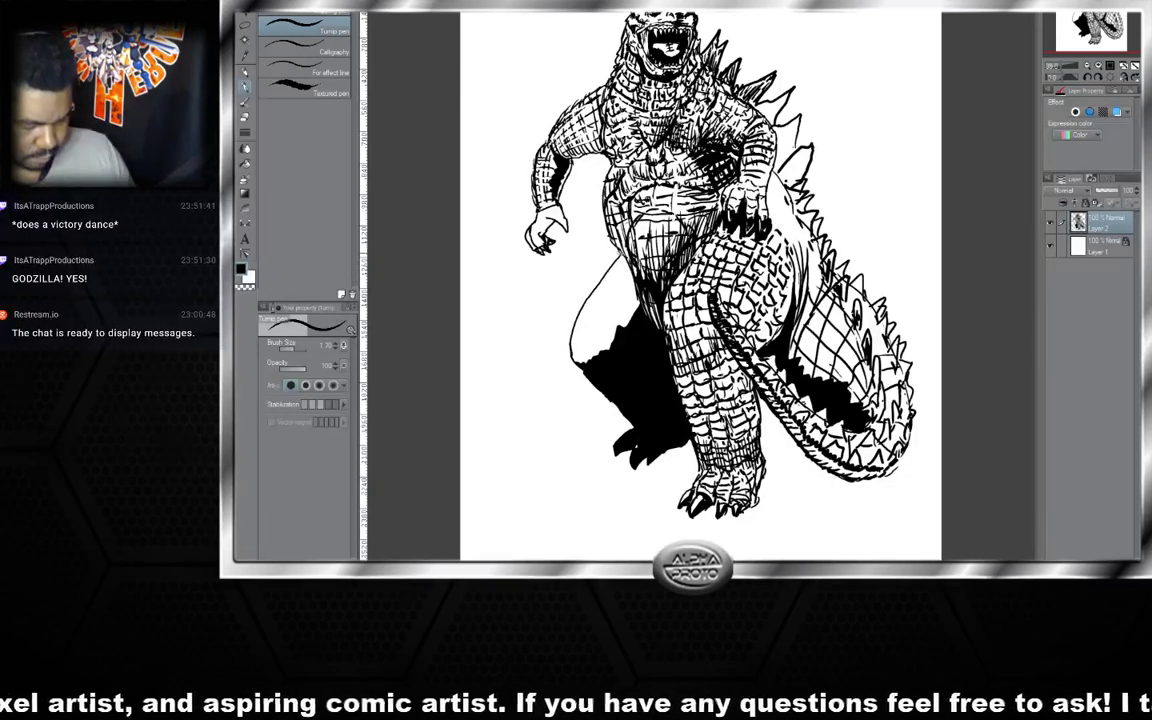
pyautogui.moveTo(555, 231); pyautogui.dragTo(510, 303)
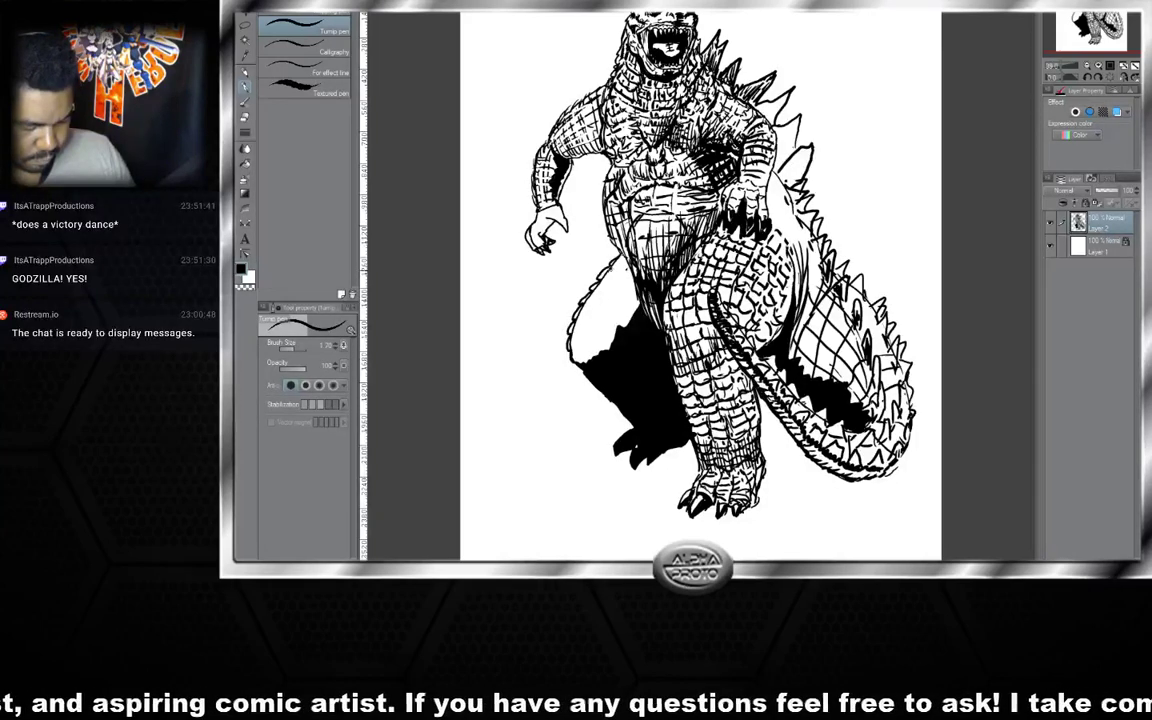
pyautogui.moveTo(608, 267)
pyautogui.mouseDown()
pyautogui.moveTo(638, 291)
pyautogui.moveTo(631, 323)
pyautogui.moveTo(590, 316)
pyautogui.moveTo(617, 336)
pyautogui.moveTo(590, 334)
pyautogui.moveTo(614, 351)
pyautogui.moveTo(600, 359)
pyautogui.mouseUp()
pyautogui.moveTo(575, 353); pyautogui.dragTo(592, 359)
pyautogui.moveTo(630, 264)
pyautogui.mouseDown()
pyautogui.moveTo(585, 323)
pyautogui.moveTo(588, 363)
pyautogui.moveTo(638, 289)
pyautogui.mouseUp()
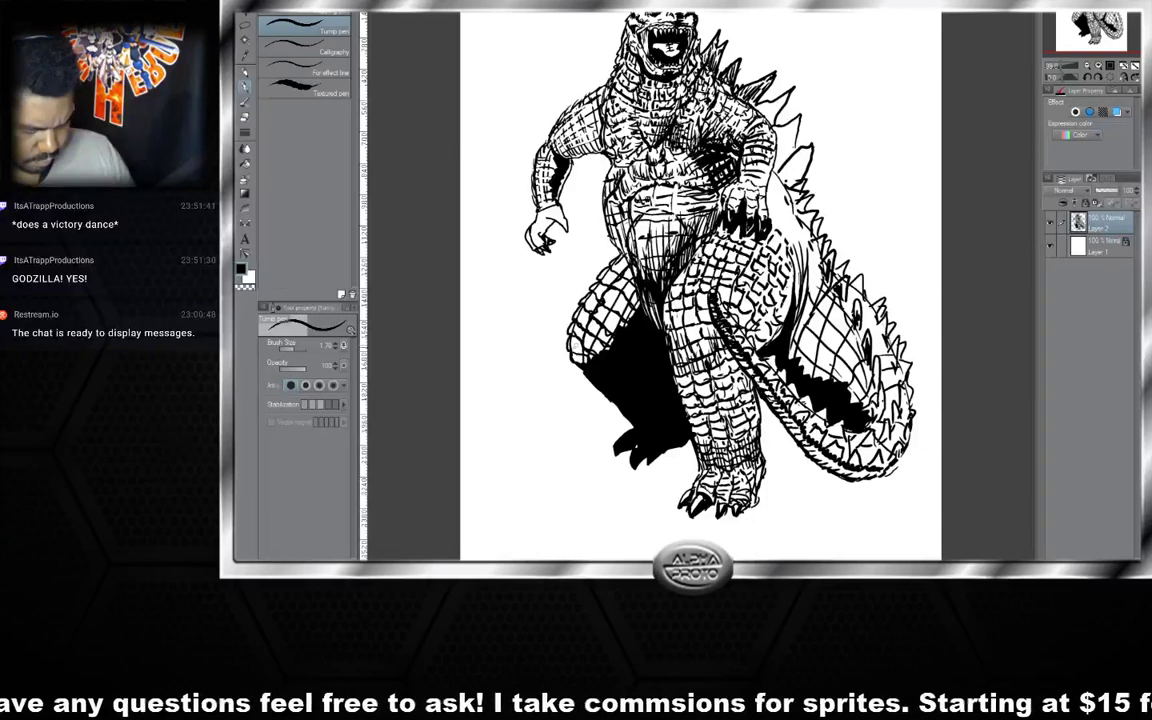
# - Hatch the scales on the left-hand thigh and cut white scale marks into the black foot and ankle
pyautogui.moveTo(574, 339)
pyautogui.mouseDown()
pyautogui.moveTo(589, 362)
pyautogui.moveTo(598, 355)
pyautogui.mouseUp()
pyautogui.moveTo(538, 280)
pyautogui.mouseDown()
pyautogui.moveTo(550, 314)
pyautogui.moveTo(558, 300)
pyautogui.mouseUp()
pyautogui.moveTo(558, 252)
pyautogui.mouseDown()
pyautogui.moveTo(564, 288)
pyautogui.moveTo(632, 319)
pyautogui.mouseUp()
pyautogui.moveTo(626, 275); pyautogui.dragTo(638, 309)
pyautogui.moveTo(627, 258); pyautogui.dragTo(634, 276)
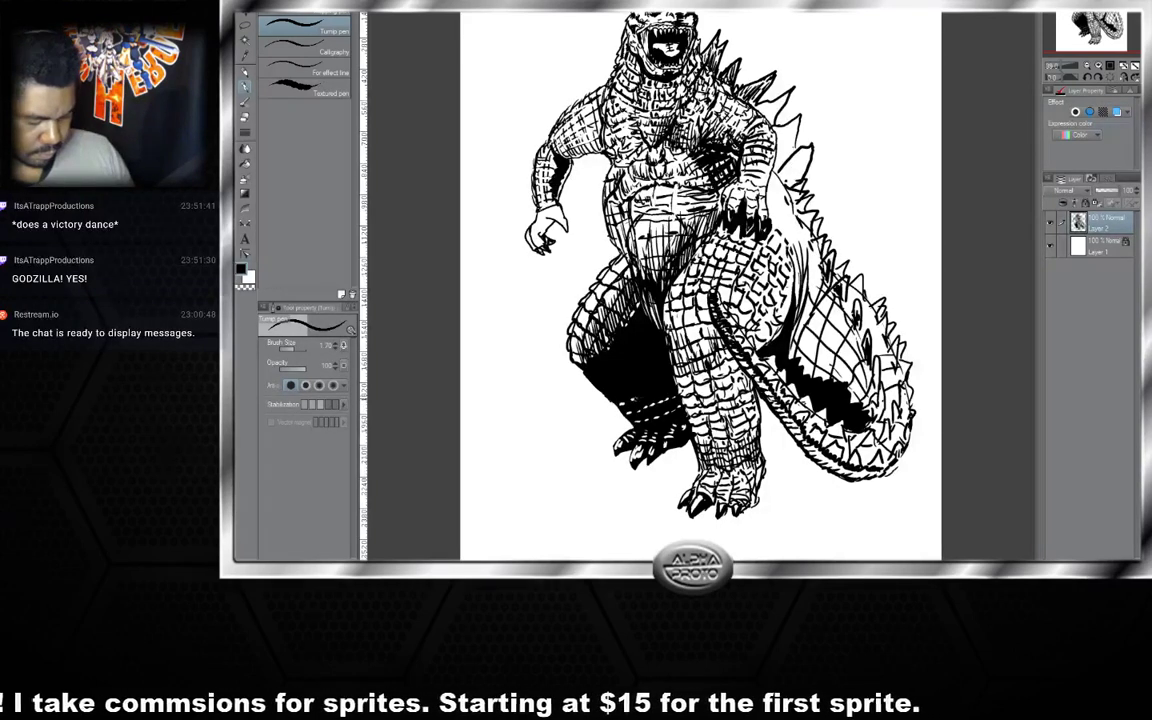
# - Cut rows of white dashes across the solid black left-hand shin up to the thigh
pyautogui.moveTo(573, 361); pyautogui.dragTo(611, 339)
pyautogui.moveTo(632, 385); pyautogui.dragTo(641, 381)
pyautogui.moveTo(657, 373); pyautogui.dragTo(667, 368)
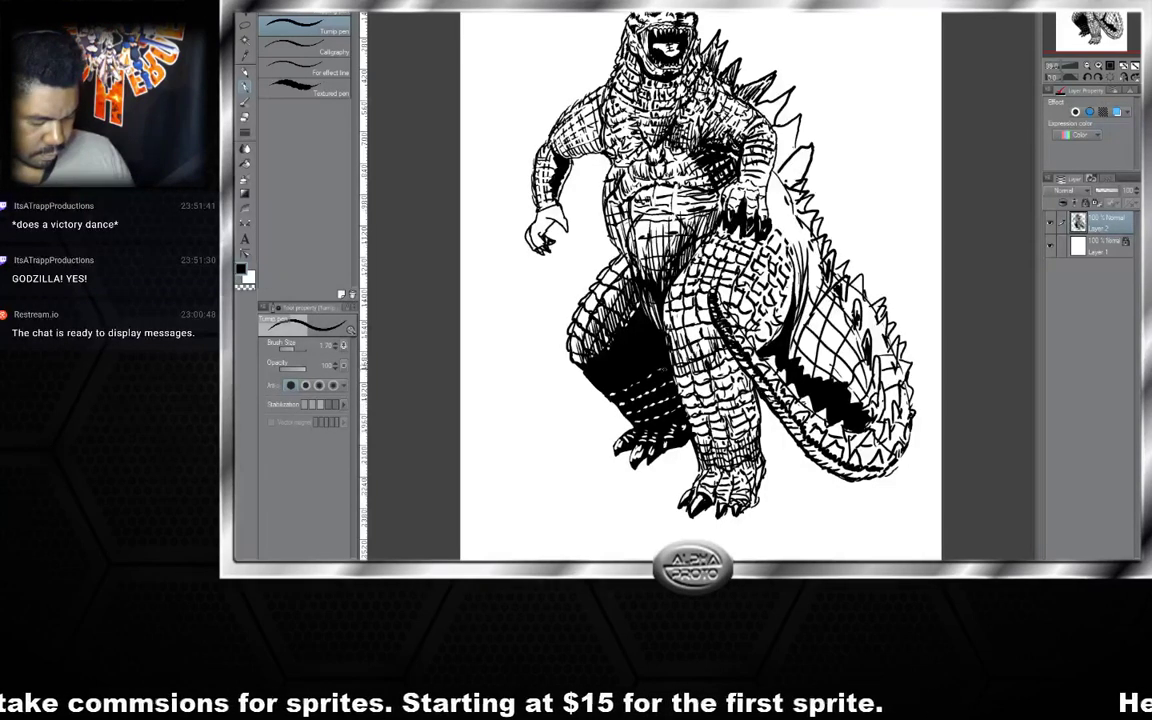
pyautogui.moveTo(599, 386); pyautogui.dragTo(608, 380)
pyautogui.moveTo(613, 381); pyautogui.dragTo(646, 363)
pyautogui.moveTo(649, 361); pyautogui.dragTo(661, 355)
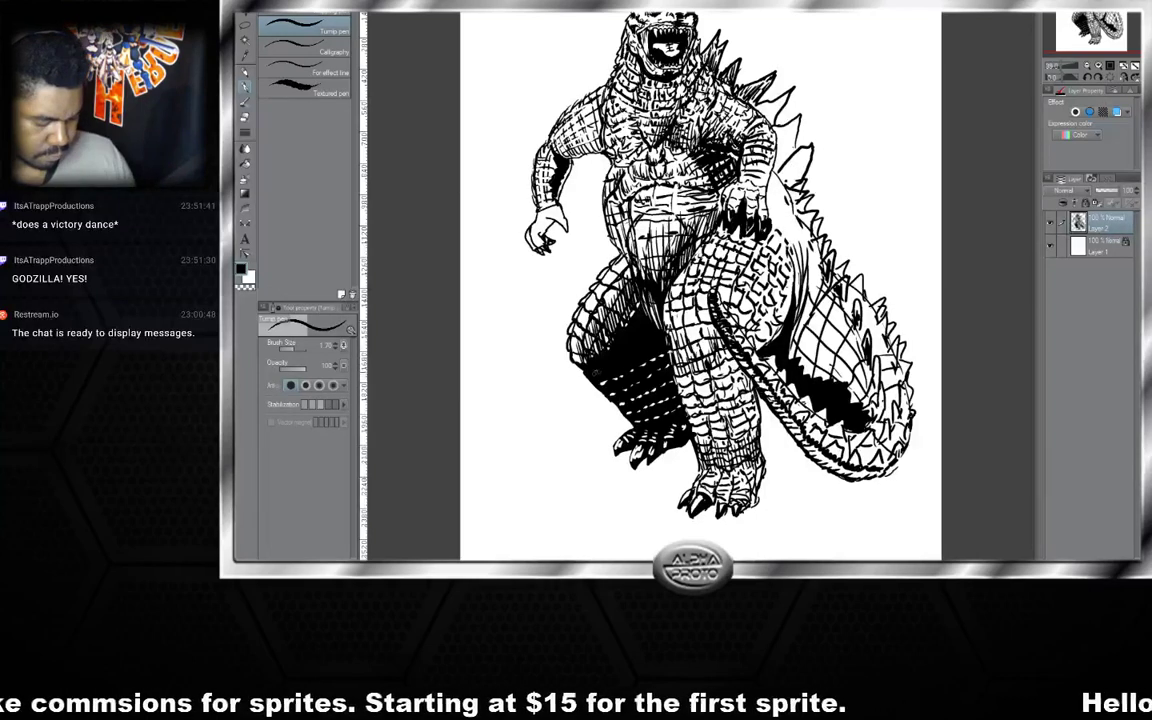
pyautogui.moveTo(592, 297); pyautogui.dragTo(572, 310)
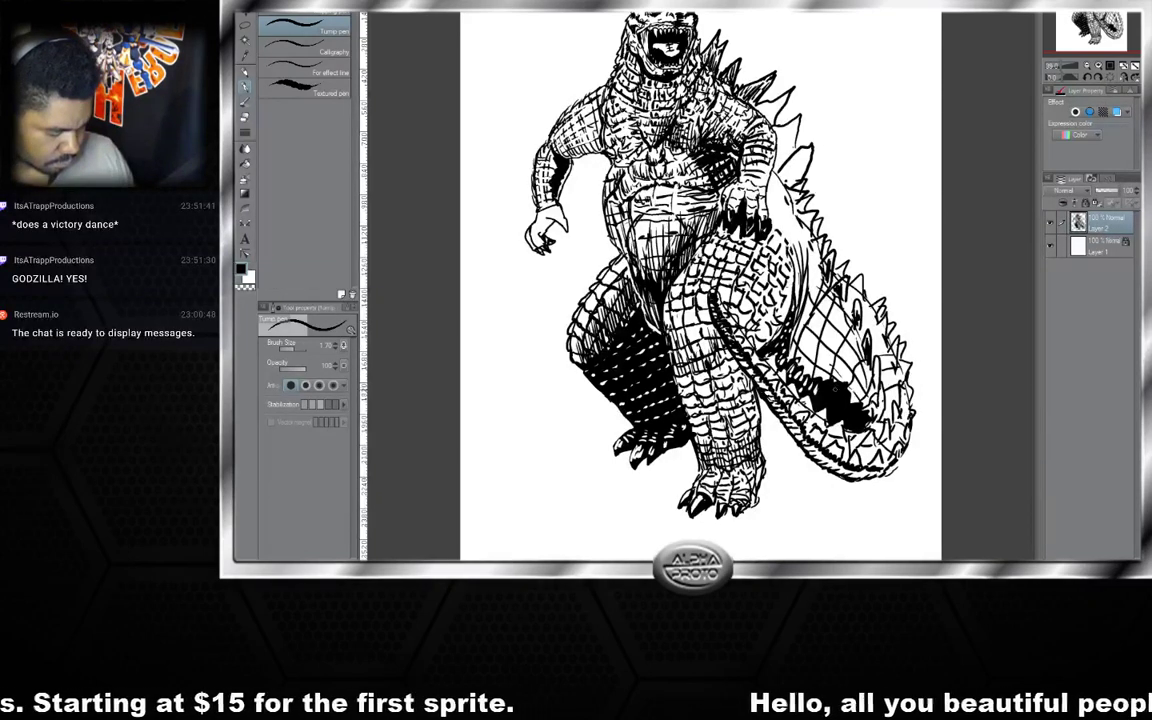
# - Break up the solid black along the tail's inner curve with white strokes and tighten the scale grid above it
pyautogui.moveTo(835, 388); pyautogui.dragTo(867, 417)
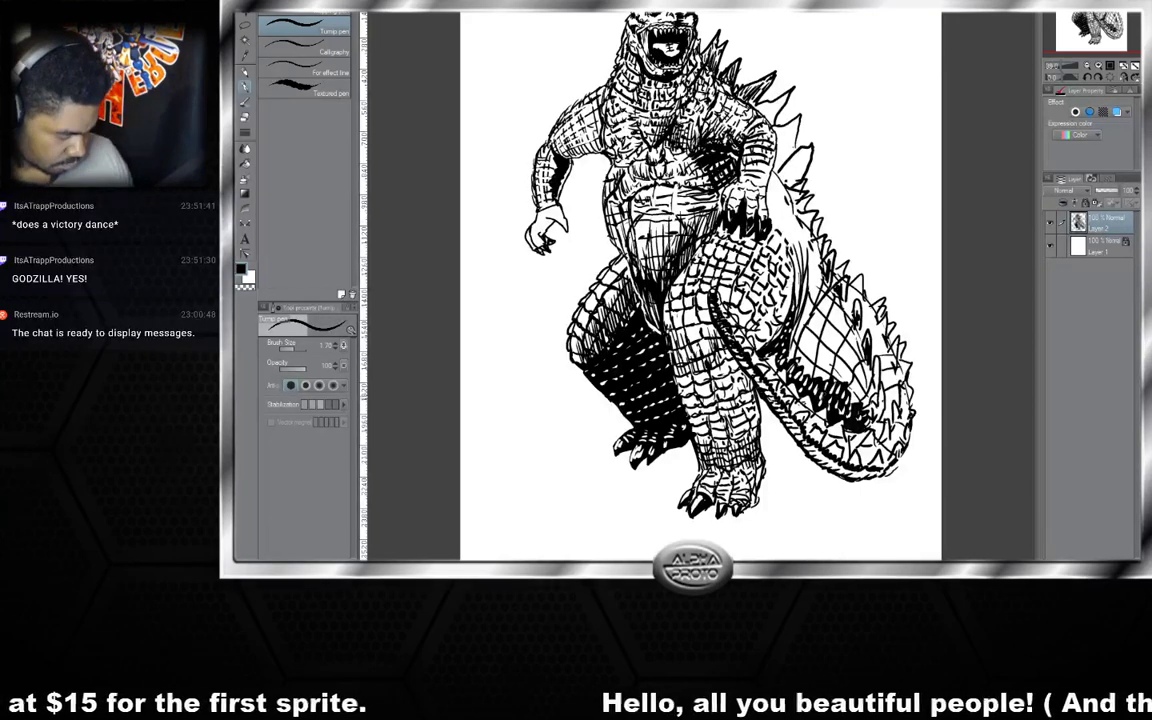
pyautogui.moveTo(746, 365)
pyautogui.mouseDown()
pyautogui.moveTo(775, 311)
pyautogui.moveTo(765, 360)
pyautogui.moveTo(752, 276)
pyautogui.moveTo(736, 340)
pyautogui.moveTo(724, 340)
pyautogui.mouseUp()
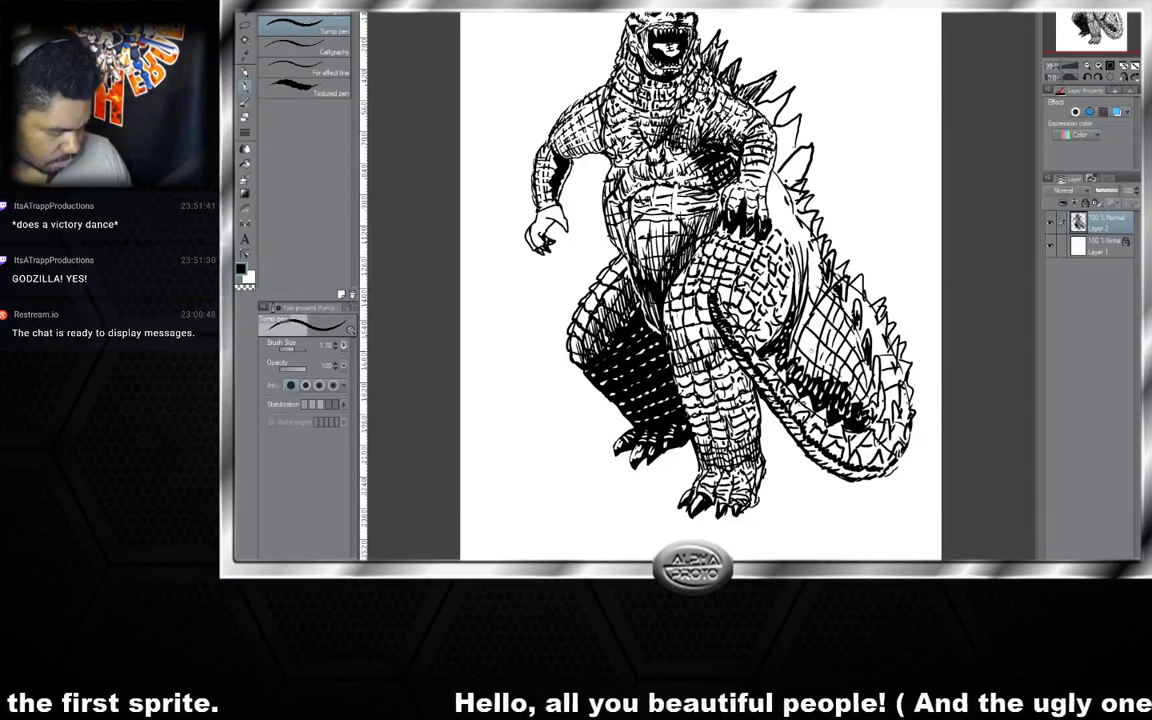
# - Add hatching and denser scale lines along the tail from the spike row down to the lower bend
pyautogui.moveTo(741, 285); pyautogui.dragTo(731, 303)
pyautogui.moveTo(743, 275)
pyautogui.mouseDown()
pyautogui.moveTo(719, 314)
pyautogui.moveTo(721, 295)
pyautogui.mouseUp()
pyautogui.moveTo(734, 245); pyautogui.dragTo(713, 314)
pyautogui.moveTo(723, 282)
pyautogui.mouseDown()
pyautogui.moveTo(705, 328)
pyautogui.moveTo(717, 338)
pyautogui.mouseUp()
pyautogui.moveTo(733, 320); pyautogui.dragTo(724, 345)
pyautogui.moveTo(741, 330); pyautogui.dragTo(734, 344)
pyautogui.moveTo(755, 330); pyautogui.dragTo(747, 356)
pyautogui.moveTo(774, 345); pyautogui.dragTo(765, 364)
pyautogui.moveTo(789, 356); pyautogui.dragTo(776, 376)
pyautogui.moveTo(792, 366); pyautogui.dragTo(779, 382)
pyautogui.moveTo(794, 328); pyautogui.dragTo(785, 342)
pyautogui.moveTo(792, 330); pyautogui.dragTo(789, 374)
pyautogui.moveTo(796, 361); pyautogui.dragTo(794, 393)
pyautogui.moveTo(800, 385); pyautogui.dragTo(778, 403)
pyautogui.moveTo(789, 393)
pyautogui.mouseDown()
pyautogui.moveTo(778, 403)
pyautogui.moveTo(747, 395)
pyautogui.mouseUp()
pyautogui.moveTo(742, 374); pyautogui.dragTo(734, 385)
pyautogui.moveTo(742, 373); pyautogui.dragTo(733, 384)
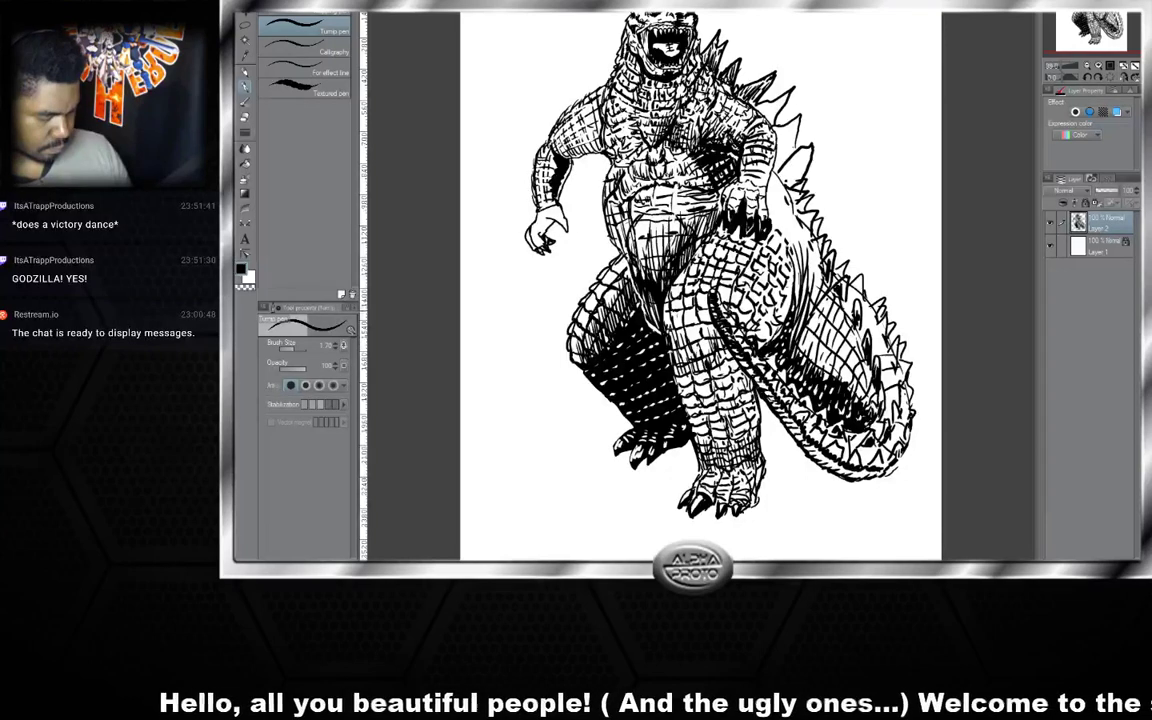
# - Thicken the outline around the tail's lower outer bend with heavy black strokes
pyautogui.moveTo(658, 271); pyautogui.dragTo(650, 282)
pyautogui.moveTo(652, 257); pyautogui.dragTo(638, 275)
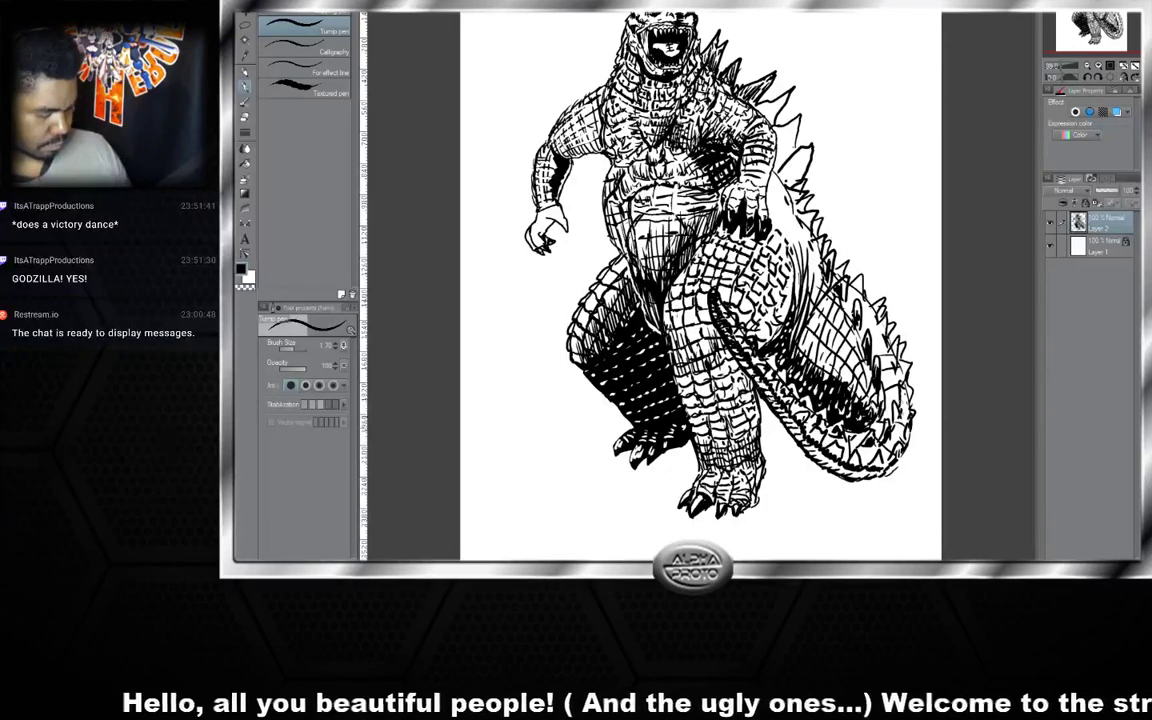
pyautogui.moveTo(815, 396); pyautogui.dragTo(809, 408)
pyautogui.moveTo(819, 390); pyautogui.dragTo(790, 432)
pyautogui.moveTo(792, 429); pyautogui.dragTo(772, 435)
pyautogui.moveTo(816, 401); pyautogui.dragTo(798, 425)
pyautogui.moveTo(817, 398); pyautogui.dragTo(811, 406)
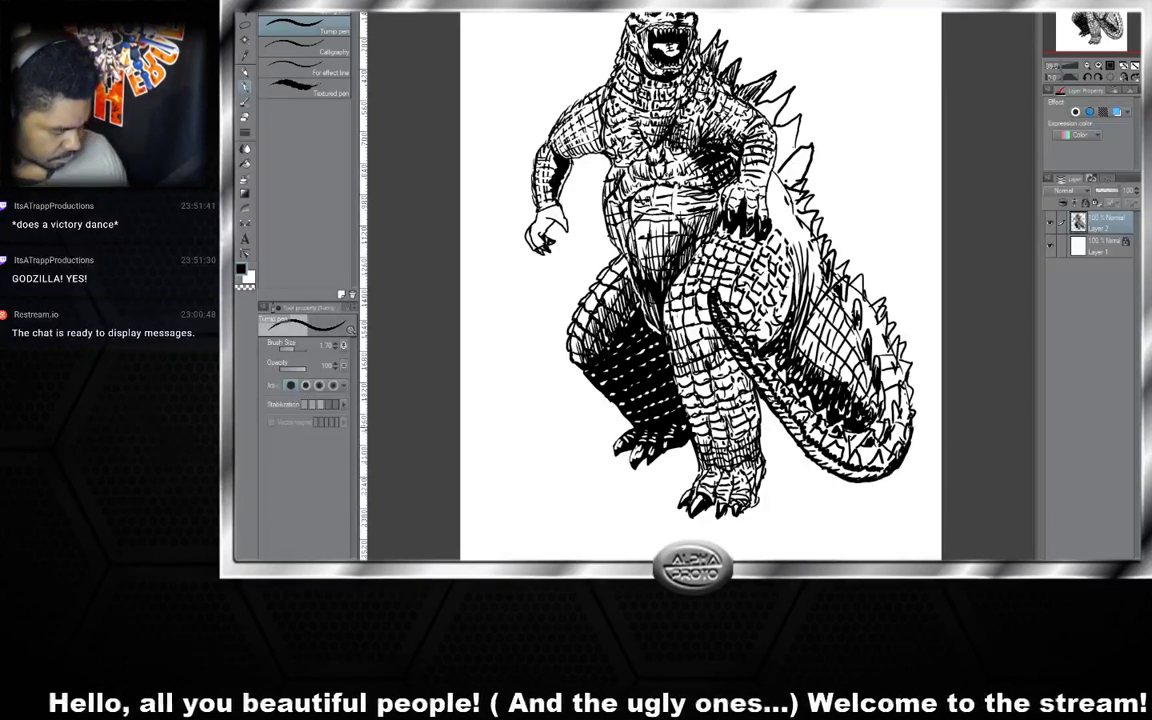
# - Blacken and thicken the spikes along the tail's outer edge from the lower bend up to the back
pyautogui.moveTo(826, 358); pyautogui.dragTo(816, 369)
pyautogui.moveTo(826, 345)
pyautogui.mouseDown()
pyautogui.moveTo(816, 364)
pyautogui.moveTo(817, 339)
pyautogui.mouseUp()
pyautogui.moveTo(823, 323); pyautogui.dragTo(807, 327)
pyautogui.moveTo(819, 305); pyautogui.dragTo(807, 311)
pyautogui.moveTo(813, 303)
pyautogui.mouseDown()
pyautogui.moveTo(799, 311)
pyautogui.moveTo(798, 295)
pyautogui.mouseUp()
pyautogui.moveTo(804, 280); pyautogui.dragTo(794, 288)
pyautogui.moveTo(800, 274)
pyautogui.mouseDown()
pyautogui.moveTo(792, 290)
pyautogui.moveTo(782, 274)
pyautogui.mouseUp()
pyautogui.moveTo(792, 255)
pyautogui.mouseDown()
pyautogui.moveTo(781, 272)
pyautogui.moveTo(776, 263)
pyautogui.mouseUp()
pyautogui.moveTo(782, 247); pyautogui.dragTo(773, 257)
pyautogui.moveTo(781, 251)
pyautogui.mouseDown()
pyautogui.moveTo(774, 266)
pyautogui.moveTo(763, 255)
pyautogui.mouseUp()
pyautogui.moveTo(770, 245); pyautogui.dragTo(758, 253)
pyautogui.moveTo(766, 230); pyautogui.dragTo(757, 245)
pyautogui.moveTo(770, 227); pyautogui.dragTo(749, 245)
pyautogui.moveTo(760, 230); pyautogui.dragTo(749, 237)
pyautogui.moveTo(755, 219); pyautogui.dragTo(741, 233)
pyautogui.moveTo(750, 214); pyautogui.dragTo(741, 222)
pyautogui.moveTo(747, 212); pyautogui.dragTo(735, 219)
pyautogui.moveTo(744, 192); pyautogui.dragTo(732, 207)
pyautogui.moveTo(740, 192); pyautogui.dragTo(728, 211)
pyautogui.moveTo(740, 202)
pyautogui.mouseDown()
pyautogui.moveTo(730, 212)
pyautogui.moveTo(734, 198)
pyautogui.mouseUp()
pyautogui.moveTo(747, 187); pyautogui.dragTo(725, 194)
pyautogui.moveTo(731, 174); pyautogui.dragTo(719, 190)
pyautogui.moveTo(731, 168)
pyautogui.mouseDown()
pyautogui.moveTo(719, 186)
pyautogui.moveTo(716, 175)
pyautogui.mouseUp()
pyautogui.moveTo(733, 160)
pyautogui.mouseDown()
pyautogui.moveTo(719, 174)
pyautogui.moveTo(717, 141)
pyautogui.moveTo(697, 167)
pyautogui.mouseUp()
pyautogui.moveTo(717, 158)
pyautogui.mouseDown()
pyautogui.moveTo(700, 183)
pyautogui.moveTo(709, 192)
pyautogui.moveTo(689, 185)
pyautogui.mouseUp()
pyautogui.moveTo(701, 158)
pyautogui.mouseDown()
pyautogui.moveTo(690, 170)
pyautogui.moveTo(698, 193)
pyautogui.mouseUp()
pyautogui.moveTo(713, 183); pyautogui.dragTo(693, 212)
pyautogui.moveTo(721, 194); pyautogui.dragTo(705, 217)
pyautogui.moveTo(725, 204)
pyautogui.mouseDown()
pyautogui.moveTo(707, 220)
pyautogui.moveTo(712, 262)
pyautogui.moveTo(716, 240)
pyautogui.mouseUp()
pyautogui.moveTo(736, 234); pyautogui.dragTo(730, 255)
pyautogui.moveTo(740, 231); pyautogui.dragTo(728, 237)
pyautogui.moveTo(741, 240); pyautogui.dragTo(716, 287)
pyautogui.moveTo(724, 280)
pyautogui.mouseDown()
pyautogui.moveTo(715, 303)
pyautogui.moveTo(720, 321)
pyautogui.moveTo(735, 322)
pyautogui.mouseUp()
pyautogui.moveTo(742, 317); pyautogui.dragTo(728, 333)
pyautogui.moveTo(720, 334); pyautogui.dragTo(714, 340)
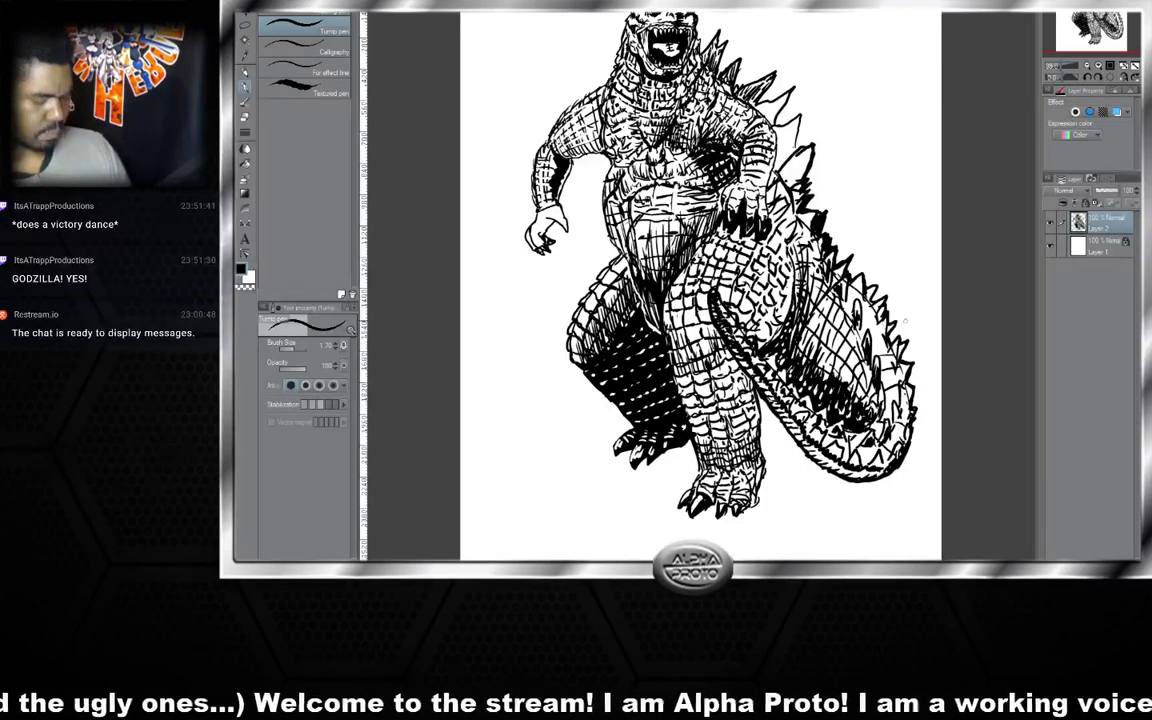
# - Hatch the large dorsal spikes above the tail base and darken the small spikes around them
pyautogui.moveTo(691, 223); pyautogui.dragTo(686, 230)
pyautogui.moveTo(712, 272)
pyautogui.mouseDown()
pyautogui.moveTo(694, 289)
pyautogui.moveTo(706, 268)
pyautogui.mouseUp()
pyautogui.moveTo(715, 249); pyautogui.dragTo(710, 258)
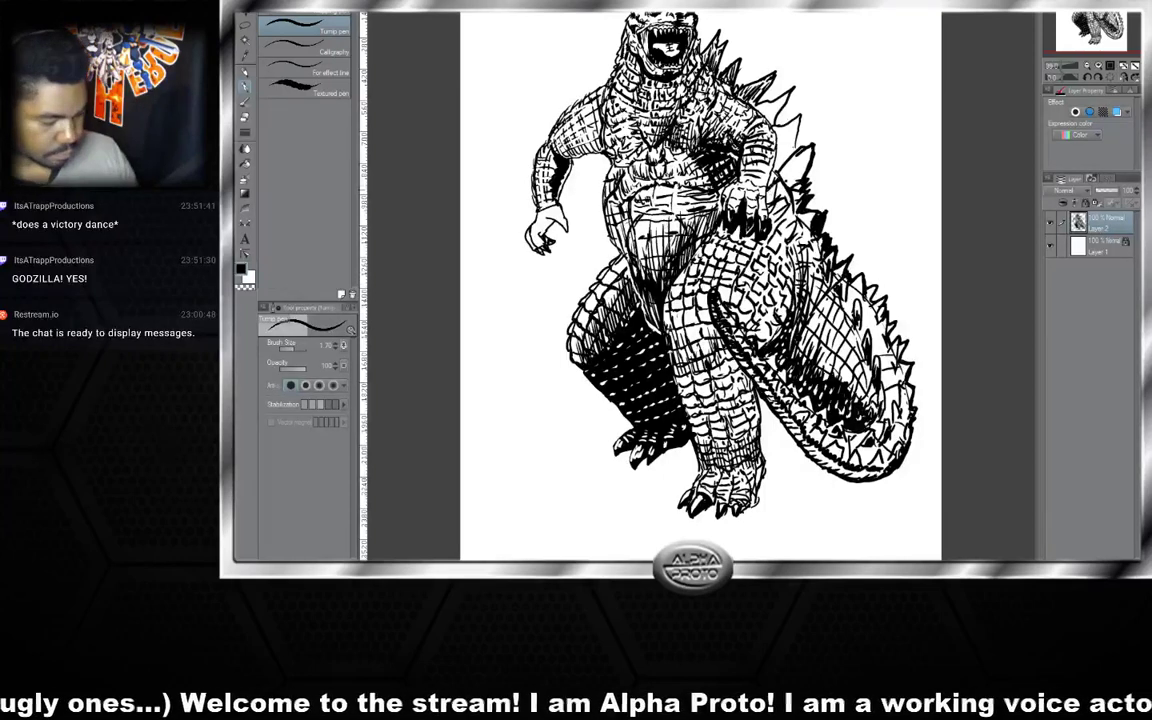
pyautogui.moveTo(703, 182); pyautogui.dragTo(699, 193)
pyautogui.moveTo(711, 168); pyautogui.dragTo(699, 200)
pyautogui.moveTo(708, 191)
pyautogui.mouseDown()
pyautogui.moveTo(697, 221)
pyautogui.moveTo(727, 233)
pyautogui.mouseUp()
pyautogui.moveTo(725, 196); pyautogui.dragTo(714, 205)
pyautogui.moveTo(731, 192); pyautogui.dragTo(722, 205)
pyautogui.moveTo(716, 141); pyautogui.dragTo(703, 158)
pyautogui.moveTo(716, 149); pyautogui.dragTo(706, 166)
pyautogui.moveTo(724, 157)
pyautogui.mouseDown()
pyautogui.moveTo(711, 168)
pyautogui.moveTo(716, 148)
pyautogui.mouseUp()
pyautogui.moveTo(724, 148); pyautogui.dragTo(709, 162)
pyautogui.moveTo(716, 149); pyautogui.dragTo(703, 160)
pyautogui.moveTo(709, 115); pyautogui.dragTo(700, 128)
pyautogui.moveTo(708, 124); pyautogui.dragTo(690, 158)
pyautogui.moveTo(701, 150); pyautogui.dragTo(685, 190)
pyautogui.moveTo(695, 175); pyautogui.dragTo(688, 198)
pyautogui.moveTo(703, 134); pyautogui.dragTo(697, 154)
pyautogui.moveTo(695, 168)
pyautogui.mouseDown()
pyautogui.moveTo(688, 182)
pyautogui.moveTo(679, 172)
pyautogui.mouseUp()
pyautogui.moveTo(677, 166); pyautogui.dragTo(661, 178)
pyautogui.moveTo(658, 166)
pyautogui.mouseDown()
pyautogui.moveTo(651, 176)
pyautogui.moveTo(689, 164)
pyautogui.mouseUp()
pyautogui.moveTo(692, 149); pyautogui.dragTo(684, 158)
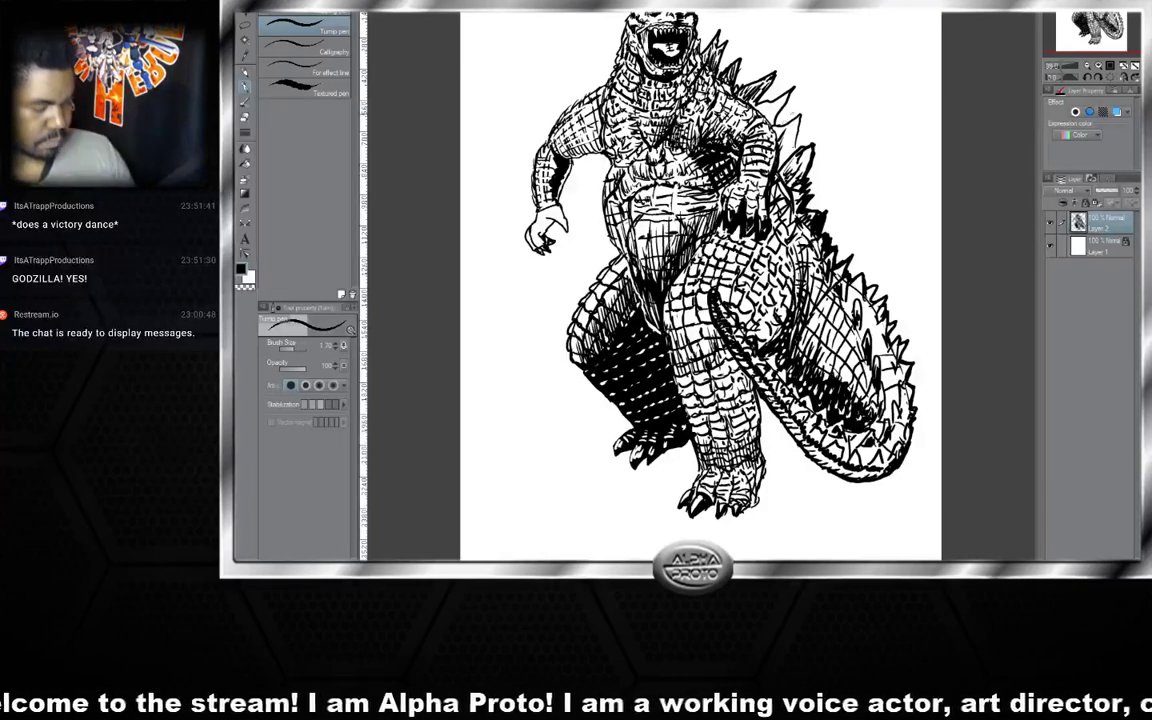
# - Shade the large dorsal spikes from the shoulder to the tail base with solid black strokes
pyautogui.moveTo(688, 91)
pyautogui.mouseDown()
pyautogui.moveTo(680, 103)
pyautogui.moveTo(692, 113)
pyautogui.mouseUp()
pyautogui.moveTo(701, 95)
pyautogui.mouseDown()
pyautogui.moveTo(682, 115)
pyautogui.moveTo(666, 99)
pyautogui.mouseUp()
pyautogui.moveTo(670, 79)
pyautogui.mouseDown()
pyautogui.moveTo(654, 94)
pyautogui.moveTo(700, 124)
pyautogui.moveTo(707, 159)
pyautogui.mouseUp()
pyautogui.moveTo(724, 147); pyautogui.dragTo(714, 163)
pyautogui.moveTo(714, 159); pyautogui.dragTo(716, 185)
pyautogui.moveTo(722, 177); pyautogui.dragTo(714, 197)
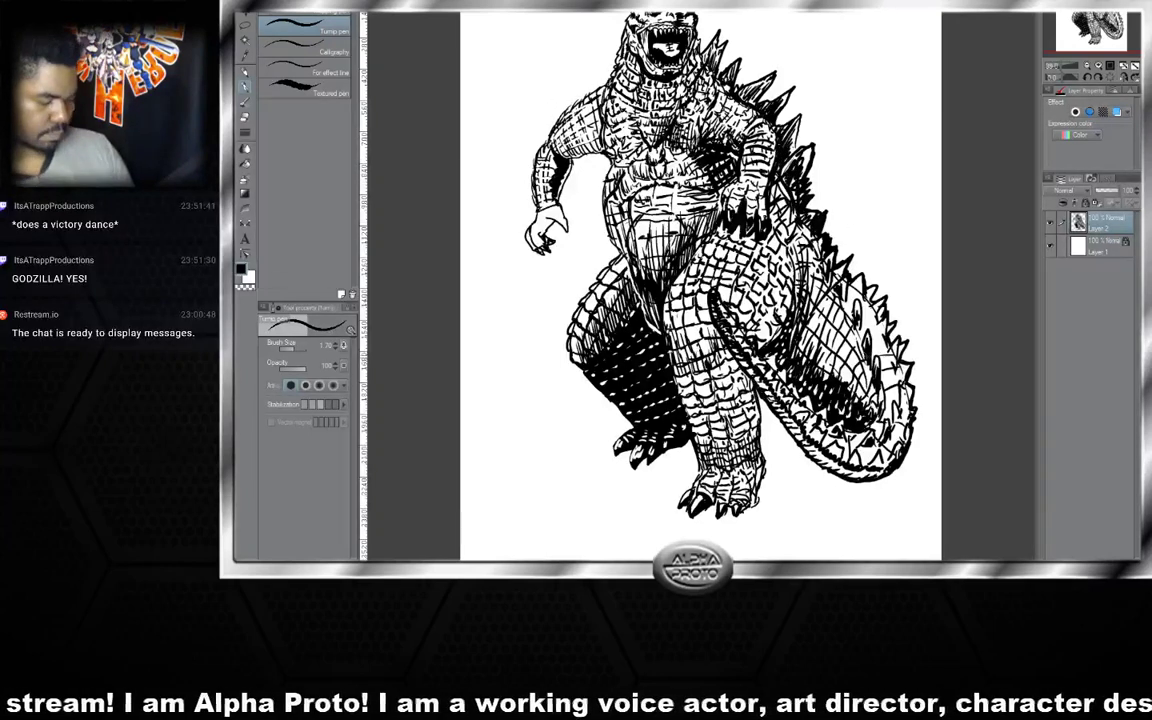
# - Fill the triangular scales along the tail's lower bend with small black shadows
pyautogui.moveTo(773, 253); pyautogui.dragTo(767, 259)
pyautogui.moveTo(777, 252)
pyautogui.mouseDown()
pyautogui.moveTo(767, 259)
pyautogui.moveTo(782, 266)
pyautogui.moveTo(810, 338)
pyautogui.mouseUp()
pyautogui.moveTo(822, 350); pyautogui.dragTo(814, 356)
pyautogui.moveTo(818, 346); pyautogui.dragTo(780, 419)
pyautogui.moveTo(793, 409)
pyautogui.mouseDown()
pyautogui.moveTo(764, 416)
pyautogui.moveTo(717, 380)
pyautogui.mouseUp()
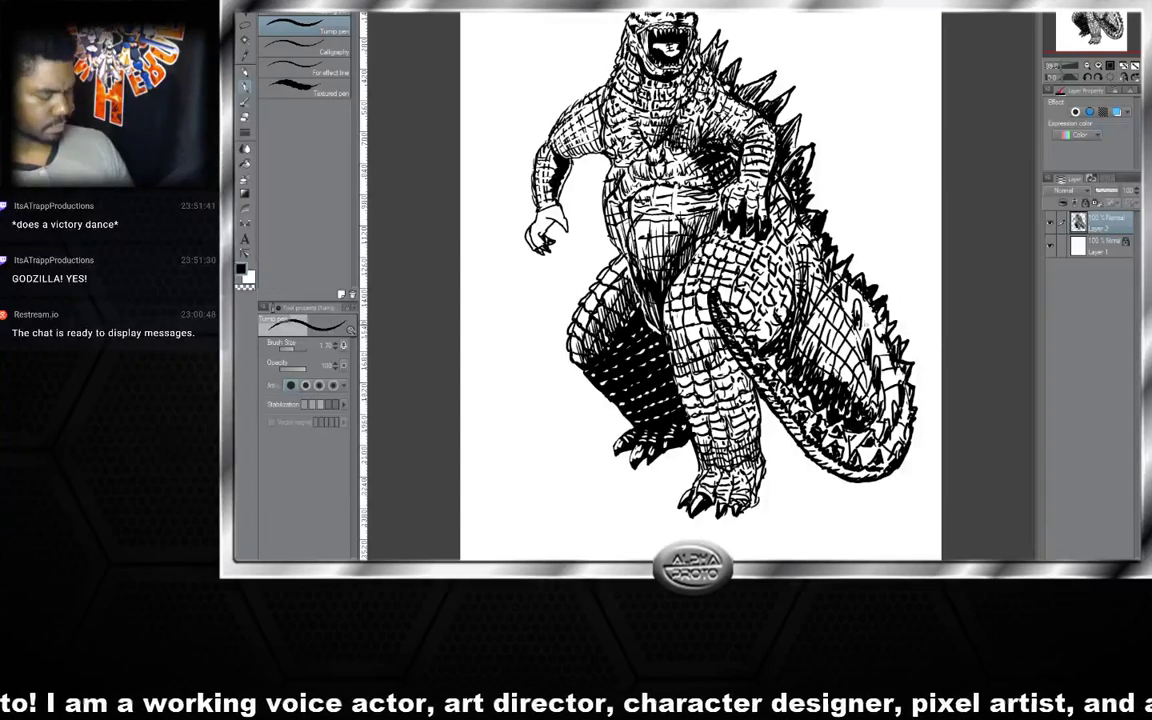
# - Add black shadow strokes between the scales and spikes on the tail's upper outer side
pyautogui.moveTo(782, 288); pyautogui.dragTo(761, 277)
pyautogui.moveTo(804, 312)
pyautogui.mouseDown()
pyautogui.moveTo(791, 334)
pyautogui.moveTo(796, 372)
pyautogui.mouseUp()
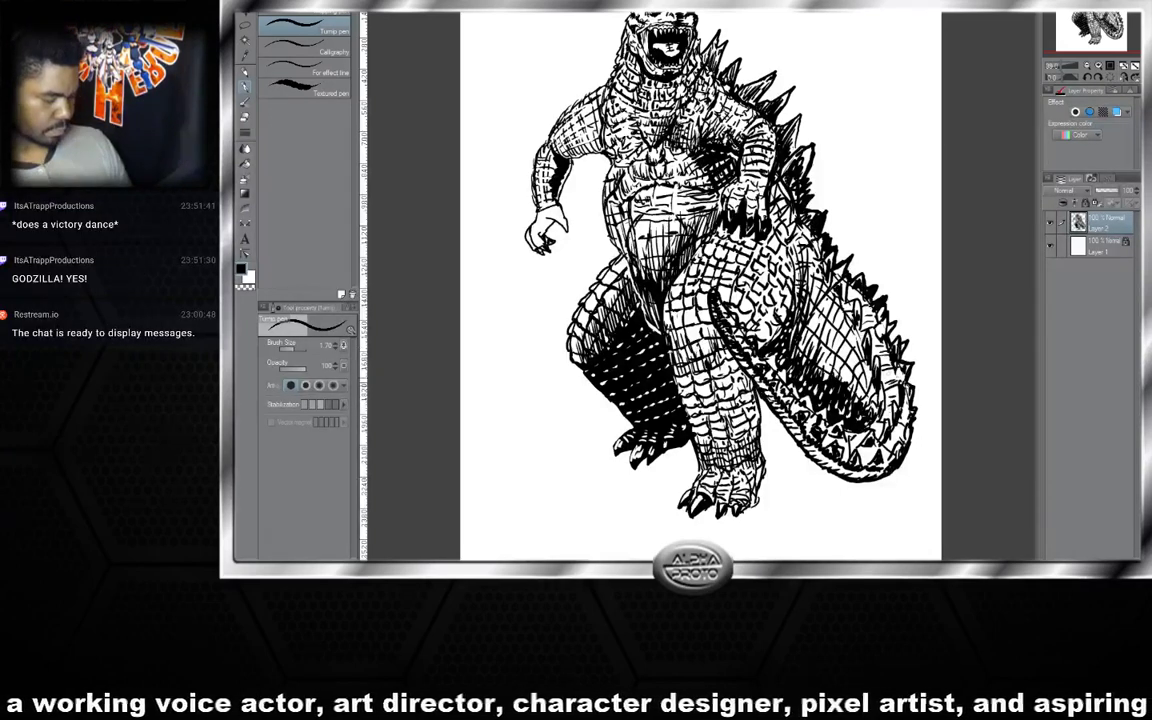
pyautogui.moveTo(749, 297); pyautogui.dragTo(740, 332)
pyautogui.moveTo(752, 305)
pyautogui.mouseDown()
pyautogui.moveTo(741, 345)
pyautogui.moveTo(749, 338)
pyautogui.mouseUp()
pyautogui.moveTo(770, 328); pyautogui.dragTo(763, 353)
pyautogui.moveTo(779, 344); pyautogui.dragTo(778, 369)
pyautogui.moveTo(721, 231); pyautogui.dragTo(710, 268)
pyautogui.moveTo(721, 262); pyautogui.dragTo(714, 303)
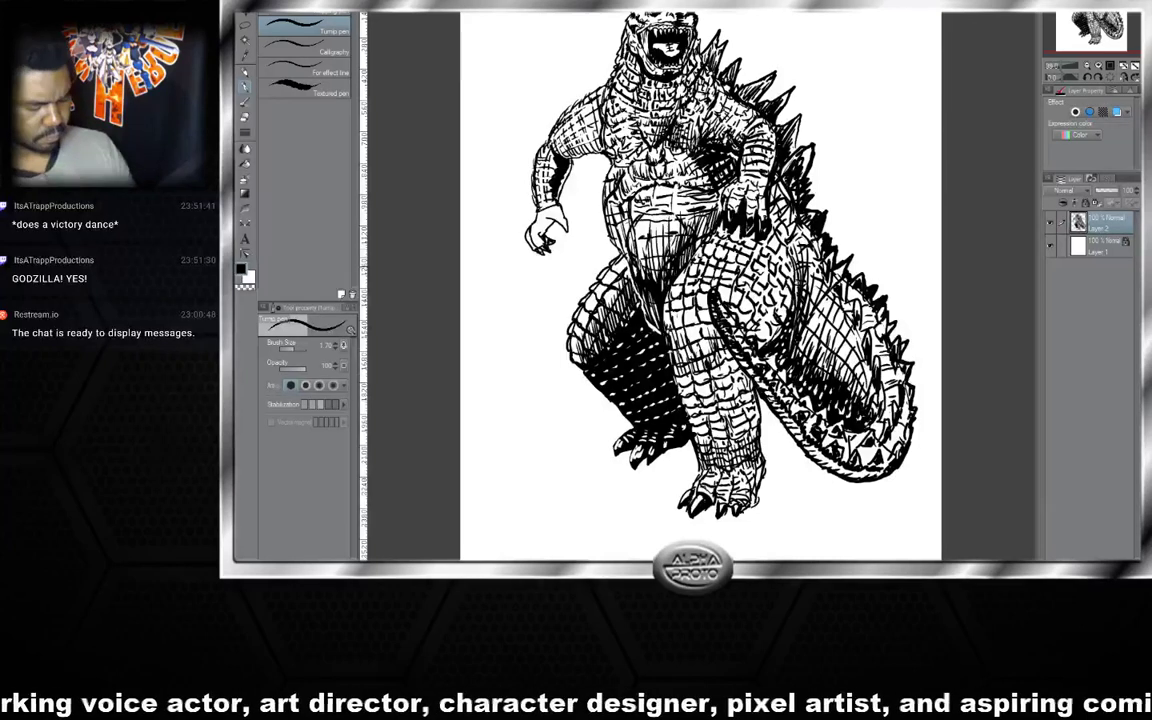
# - Darken the scales on the upper arm and forearm of the monster's outstretched arm with short black strokes
pyautogui.moveTo(720, 212); pyautogui.dragTo(706, 234)
pyautogui.moveTo(607, 273); pyautogui.dragTo(600, 302)
pyautogui.moveTo(545, 129); pyautogui.dragTo(553, 143)
pyautogui.moveTo(549, 131); pyautogui.dragTo(571, 143)
pyautogui.moveTo(566, 121)
pyautogui.mouseDown()
pyautogui.moveTo(579, 143)
pyautogui.moveTo(617, 130)
pyautogui.moveTo(552, 161)
pyautogui.mouseUp()
pyautogui.moveTo(560, 143); pyautogui.dragTo(549, 189)
pyautogui.moveTo(563, 171)
pyautogui.mouseDown()
pyautogui.moveTo(552, 185)
pyautogui.moveTo(564, 182)
pyautogui.mouseUp()
pyautogui.moveTo(578, 161)
pyautogui.mouseDown()
pyautogui.moveTo(566, 179)
pyautogui.moveTo(574, 169)
pyautogui.mouseUp()
pyautogui.moveTo(589, 157)
pyautogui.mouseDown()
pyautogui.moveTo(577, 171)
pyautogui.moveTo(587, 171)
pyautogui.mouseUp()
# - Add short shadow strokes between the scales from the chest down across the abdomen
pyautogui.moveTo(595, 153); pyautogui.dragTo(593, 170)
pyautogui.moveTo(604, 148)
pyautogui.mouseDown()
pyautogui.moveTo(597, 169)
pyautogui.moveTo(567, 162)
pyautogui.moveTo(613, 160)
pyautogui.mouseUp()
pyautogui.moveTo(627, 147); pyautogui.dragTo(620, 168)
pyautogui.moveTo(634, 158); pyautogui.dragTo(597, 179)
pyautogui.moveTo(595, 171)
pyautogui.mouseDown()
pyautogui.moveTo(587, 187)
pyautogui.moveTo(634, 211)
pyautogui.moveTo(625, 214)
pyautogui.mouseUp()
pyautogui.moveTo(622, 204); pyautogui.dragTo(600, 211)
pyautogui.moveTo(608, 196)
pyautogui.mouseDown()
pyautogui.moveTo(596, 211)
pyautogui.moveTo(667, 242)
pyautogui.moveTo(637, 242)
pyautogui.mouseUp()
pyautogui.moveTo(634, 235); pyautogui.dragTo(656, 262)
pyautogui.moveTo(672, 247); pyautogui.dragTo(667, 256)
pyautogui.moveTo(675, 242); pyautogui.dragTo(661, 256)
# - Draw scale lines on the bare outstretched hand and wrist and darken the underside of its forearm
pyautogui.moveTo(543, 204); pyautogui.dragTo(559, 226)
pyautogui.moveTo(556, 222); pyautogui.dragTo(559, 233)
pyautogui.moveTo(548, 231); pyautogui.dragTo(552, 239)
pyautogui.moveTo(545, 235); pyautogui.dragTo(540, 246)
pyautogui.moveTo(545, 239); pyautogui.dragTo(534, 256)
pyautogui.moveTo(548, 240); pyautogui.dragTo(527, 263)
pyautogui.moveTo(535, 257); pyautogui.dragTo(519, 274)
pyautogui.moveTo(526, 267); pyautogui.dragTo(518, 277)
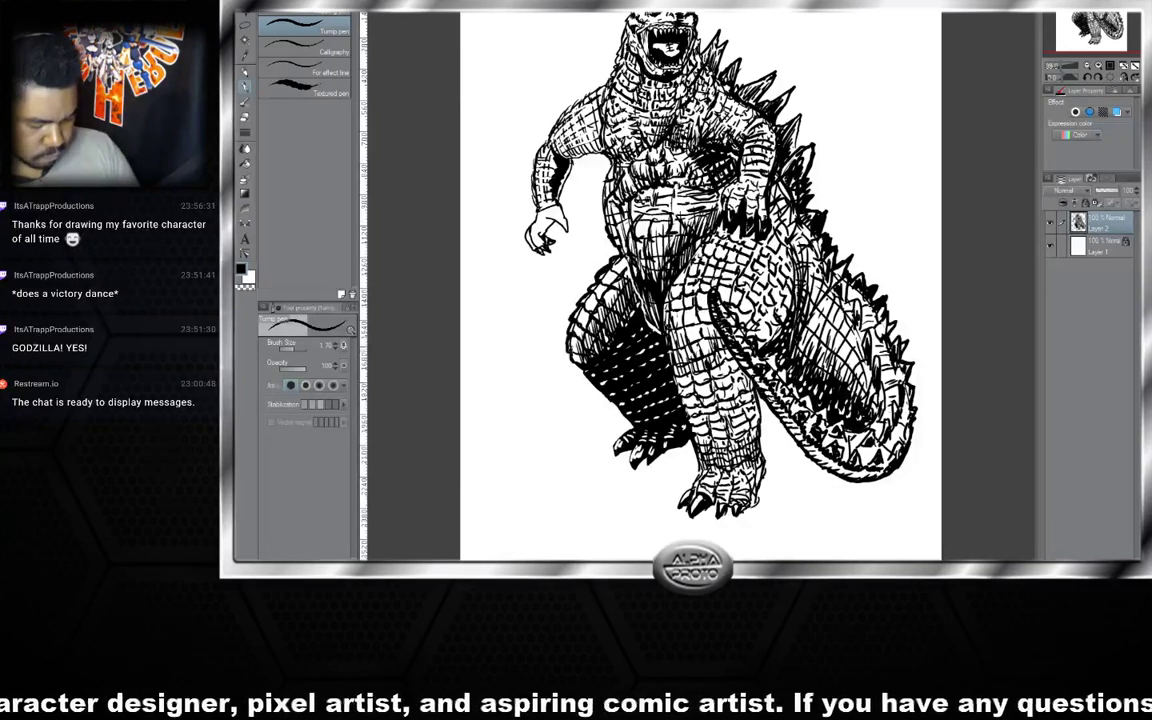
pyautogui.moveTo(553, 141); pyautogui.dragTo(540, 173)
pyautogui.moveTo(545, 167); pyautogui.dragTo(545, 197)
pyautogui.moveTo(552, 202); pyautogui.dragTo(545, 211)
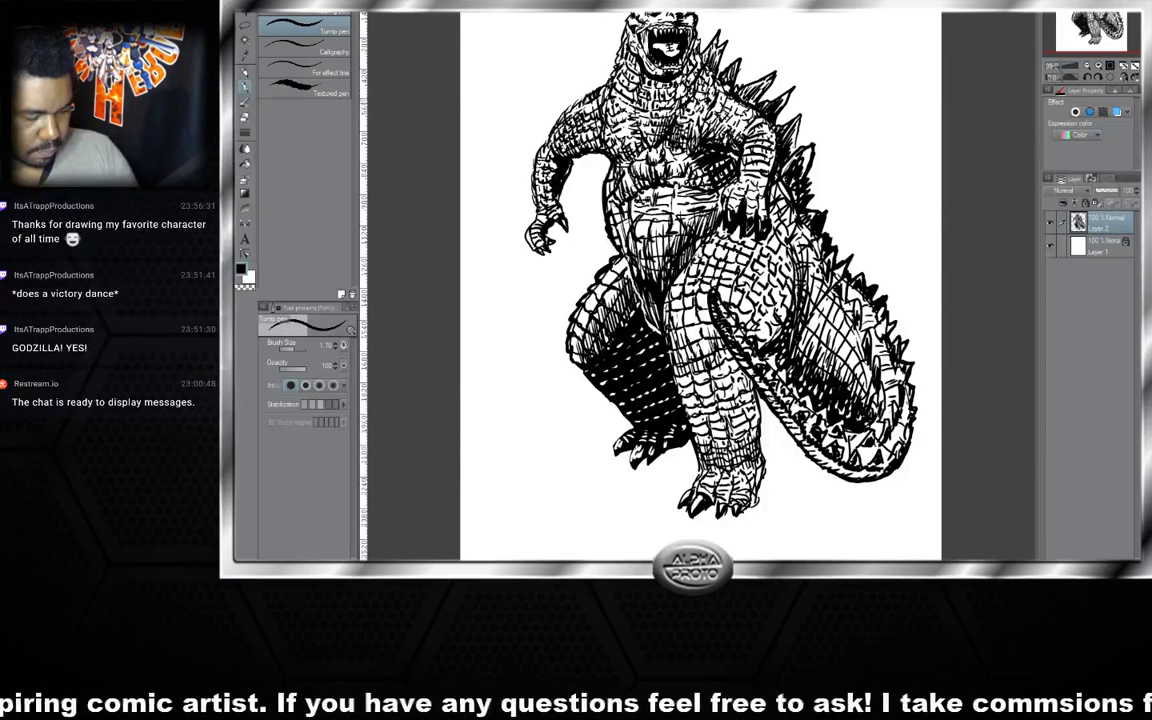
# - Set the brush size to 2.50 and shade the sides of the neck below the jaw with bold strokes
pyautogui.press(']')
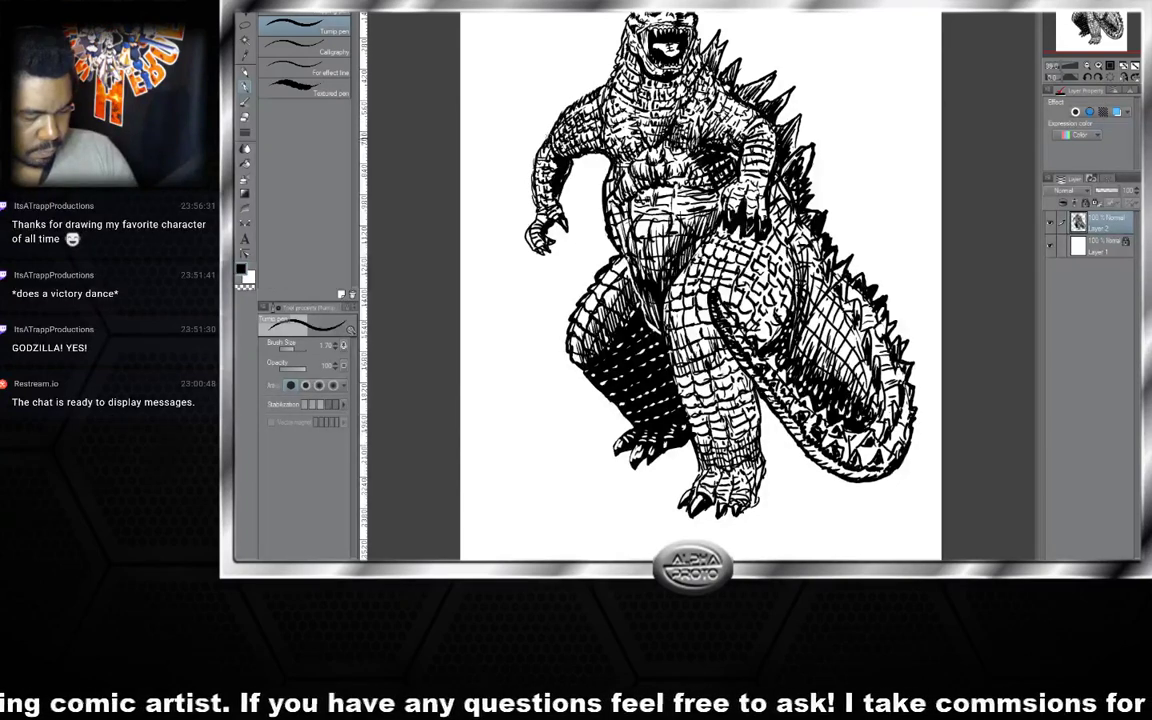
pyautogui.press(']')
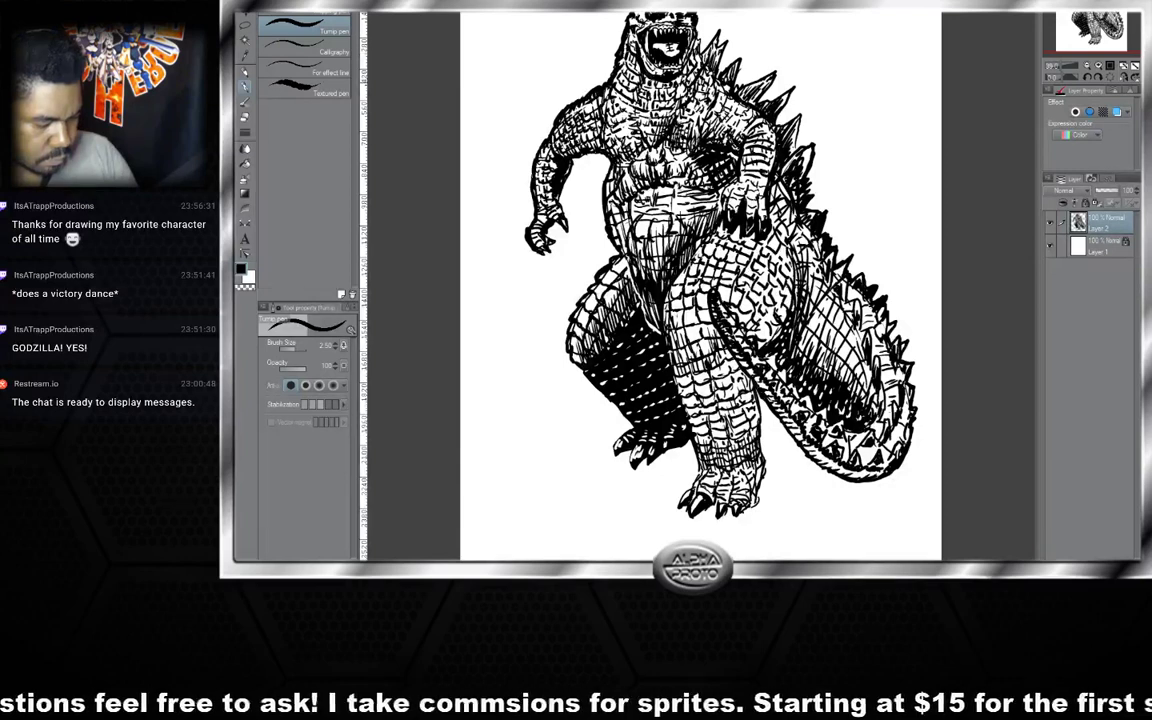
pyautogui.moveTo(614, 69)
pyautogui.mouseDown()
pyautogui.moveTo(611, 116)
pyautogui.moveTo(626, 108)
pyautogui.moveTo(638, 127)
pyautogui.moveTo(685, 116)
pyautogui.mouseUp()
pyautogui.moveTo(622, 92)
pyautogui.mouseDown()
pyautogui.moveTo(640, 56)
pyautogui.moveTo(624, 22)
pyautogui.mouseUp()
pyautogui.moveTo(681, 48); pyautogui.dragTo(676, 41)
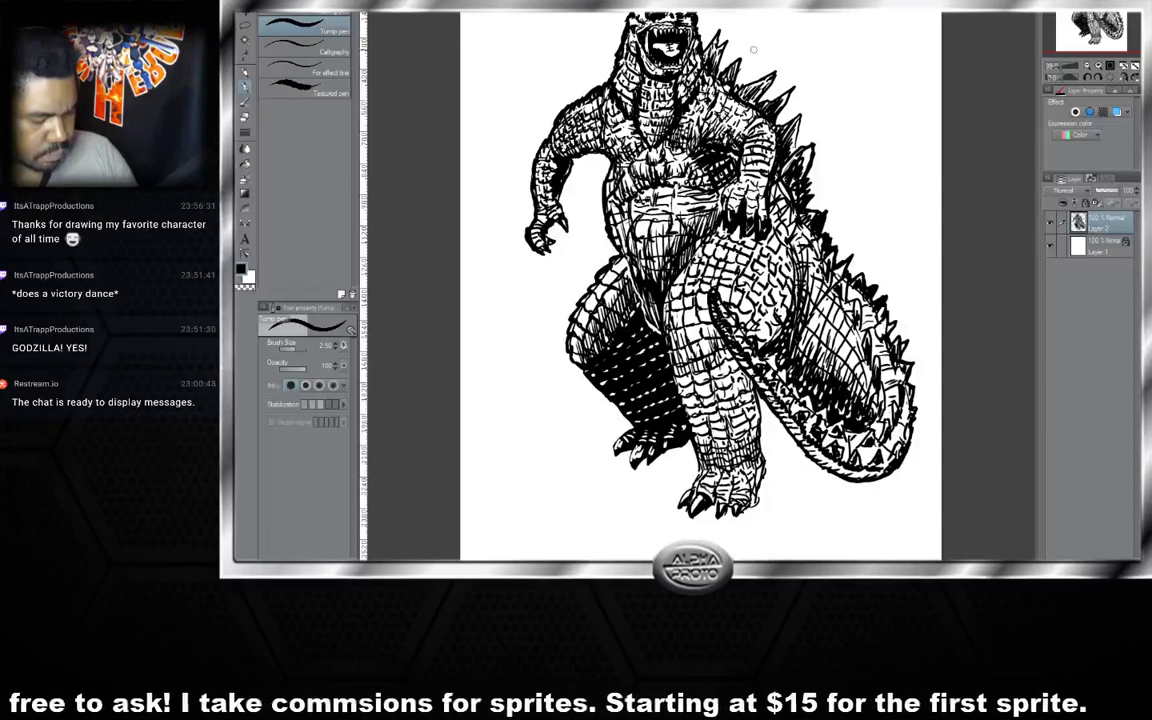
# - Add bold black shadows along the outstretched arm and beneath the chest muscles
pyautogui.moveTo(566, 132)
pyautogui.mouseDown()
pyautogui.moveTo(548, 139)
pyautogui.moveTo(542, 125)
pyautogui.moveTo(569, 146)
pyautogui.mouseUp()
pyautogui.moveTo(568, 128); pyautogui.dragTo(610, 137)
pyautogui.moveTo(608, 125); pyautogui.dragTo(632, 137)
pyautogui.moveTo(565, 150)
pyautogui.mouseDown()
pyautogui.moveTo(587, 168)
pyautogui.moveTo(572, 213)
pyautogui.moveTo(580, 252)
pyautogui.mouseUp()
pyautogui.moveTo(661, 171); pyautogui.dragTo(625, 213)
pyautogui.moveTo(611, 168)
pyautogui.mouseDown()
pyautogui.moveTo(628, 202)
pyautogui.moveTo(589, 176)
pyautogui.mouseUp()
pyautogui.moveTo(569, 164)
pyautogui.mouseDown()
pyautogui.moveTo(585, 180)
pyautogui.moveTo(575, 181)
pyautogui.mouseUp()
pyautogui.moveTo(551, 168)
pyautogui.mouseDown()
pyautogui.moveTo(565, 192)
pyautogui.moveTo(555, 204)
pyautogui.mouseUp()
# - Thicken the shadows along the belly's flank and fill the area around the groin with black
pyautogui.moveTo(606, 164)
pyautogui.mouseDown()
pyautogui.moveTo(642, 177)
pyautogui.moveTo(662, 143)
pyautogui.moveTo(632, 206)
pyautogui.mouseUp()
pyautogui.moveTo(636, 198); pyautogui.dragTo(626, 214)
pyautogui.moveTo(624, 220); pyautogui.dragTo(608, 245)
pyautogui.moveTo(608, 249); pyautogui.dragTo(595, 263)
pyautogui.moveTo(595, 271)
pyautogui.mouseDown()
pyautogui.moveTo(587, 290)
pyautogui.moveTo(571, 290)
pyautogui.mouseUp()
pyautogui.moveTo(587, 264); pyautogui.dragTo(583, 295)
pyautogui.moveTo(594, 272); pyautogui.dragTo(582, 303)
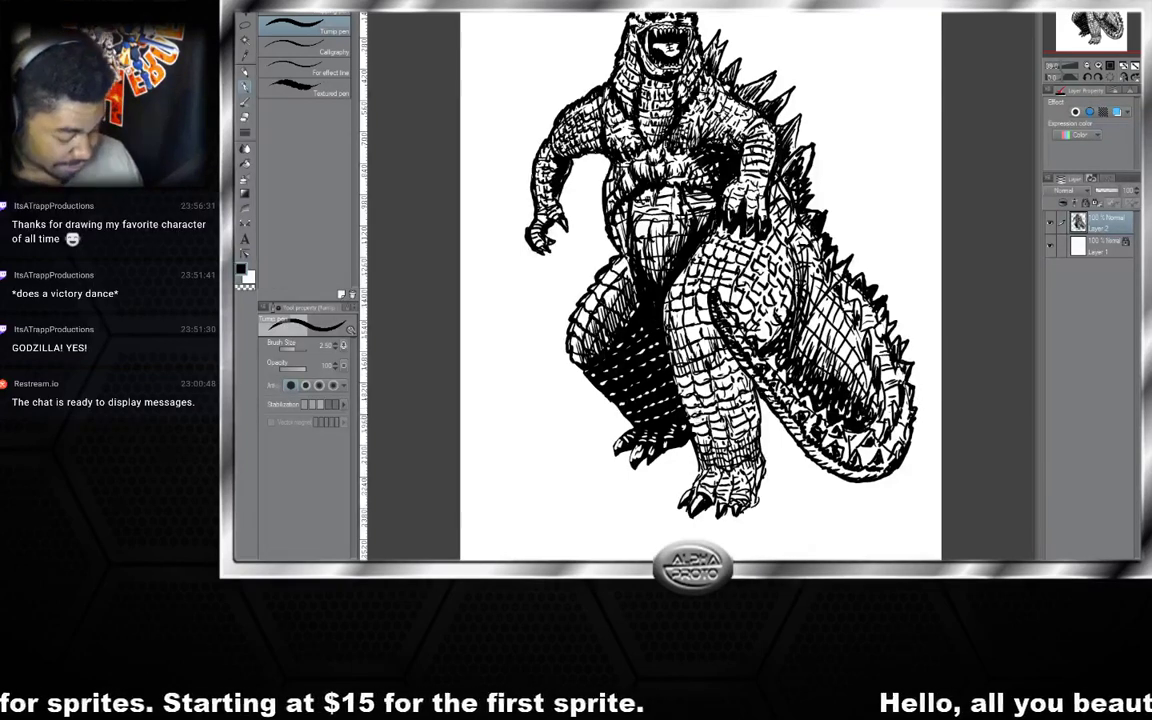
# - Deepen the bold shadows on the thighs, under the near chest muscle and along the tail's outer spikes
pyautogui.moveTo(620, 346); pyautogui.dragTo(615, 364)
pyautogui.moveTo(634, 354); pyautogui.dragTo(624, 367)
pyautogui.moveTo(634, 286); pyautogui.dragTo(621, 299)
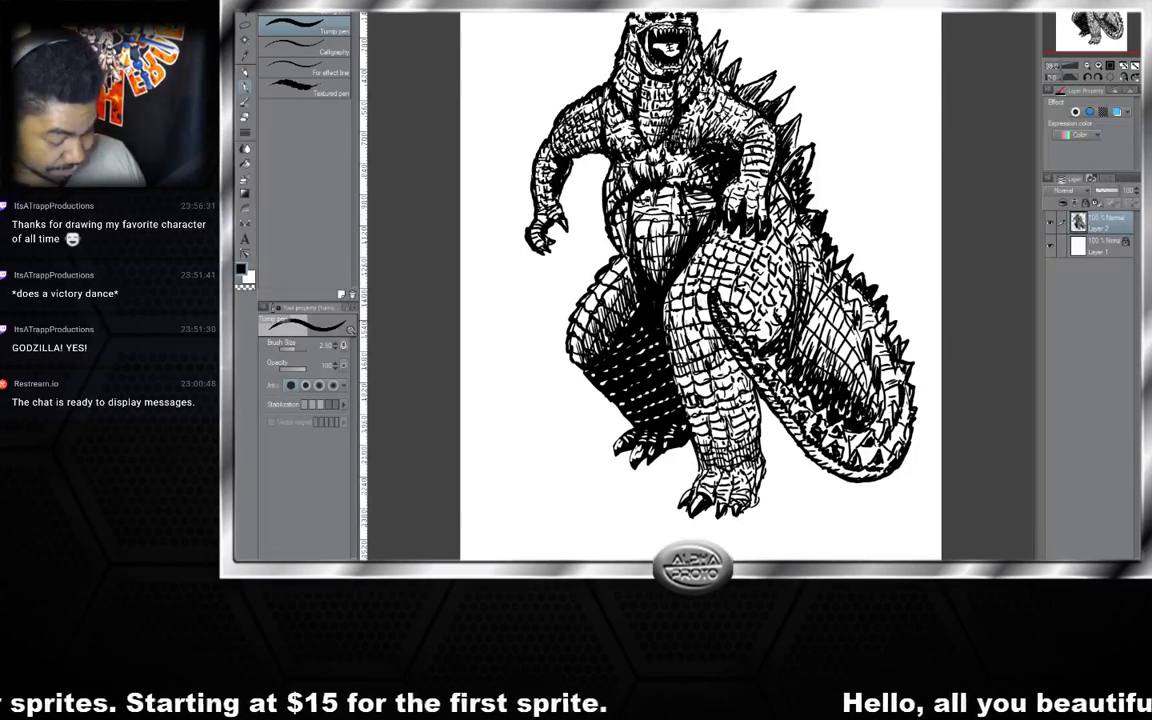
pyautogui.moveTo(679, 260); pyautogui.dragTo(665, 287)
pyautogui.moveTo(687, 283); pyautogui.dragTo(680, 305)
pyautogui.moveTo(705, 273); pyautogui.dragTo(696, 301)
pyautogui.moveTo(705, 276); pyautogui.dragTo(698, 287)
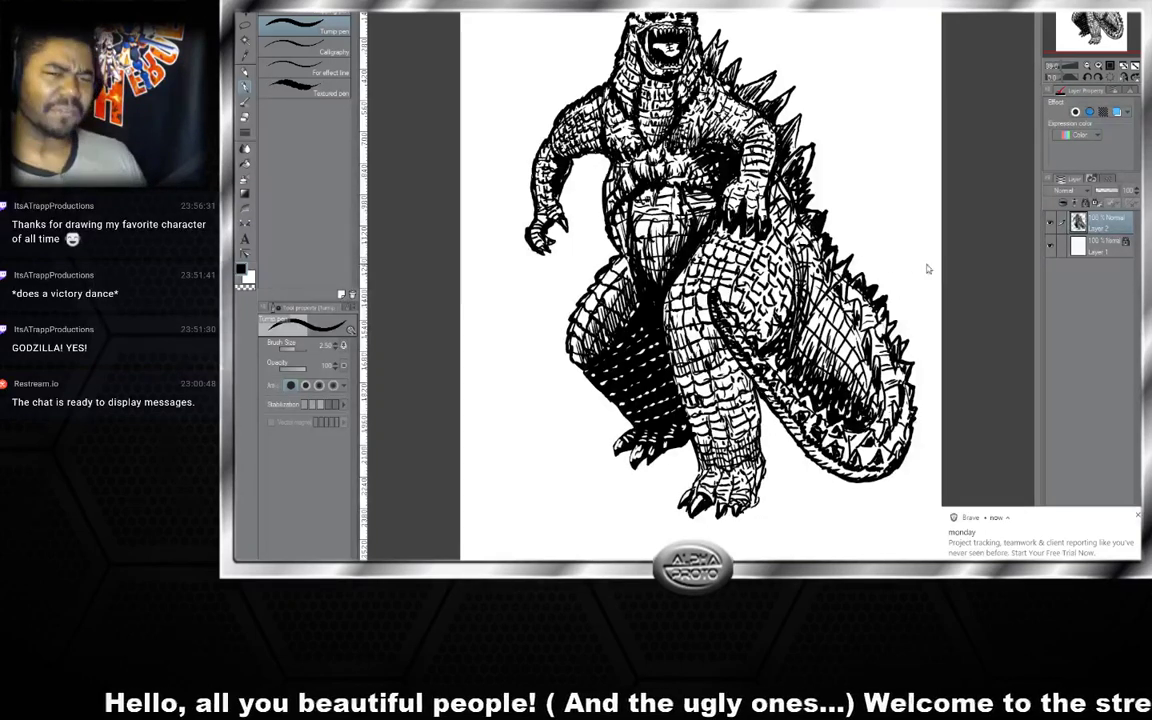
pyautogui.moveTo(794, 289)
pyautogui.mouseDown()
pyautogui.moveTo(789, 306)
pyautogui.moveTo(788, 288)
pyautogui.moveTo(764, 292)
pyautogui.moveTo(773, 286)
pyautogui.mouseUp()
pyautogui.moveTo(778, 278)
pyautogui.mouseDown()
pyautogui.moveTo(773, 302)
pyautogui.moveTo(807, 350)
pyautogui.moveTo(797, 372)
pyautogui.moveTo(747, 393)
pyautogui.mouseUp()
pyautogui.moveTo(775, 338); pyautogui.dragTo(779, 345)
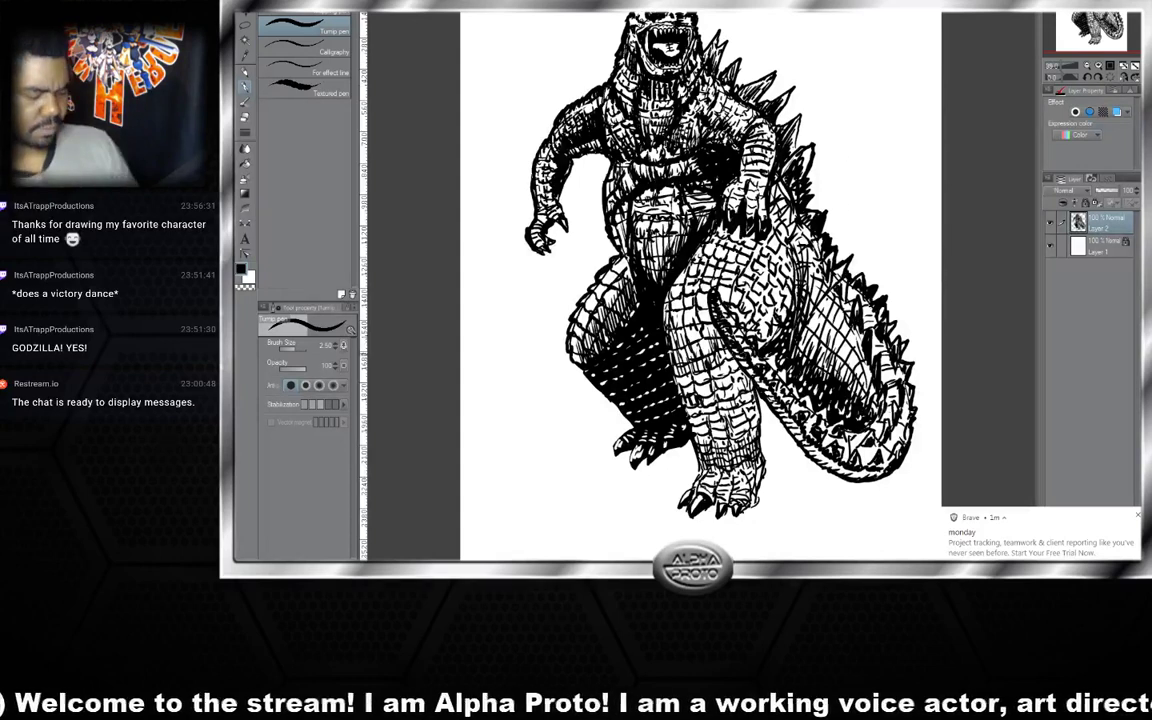
# - Set the brush size to 1.50 and hatch the near thigh and the belly's flank with fine strokes
pyautogui.press('[')
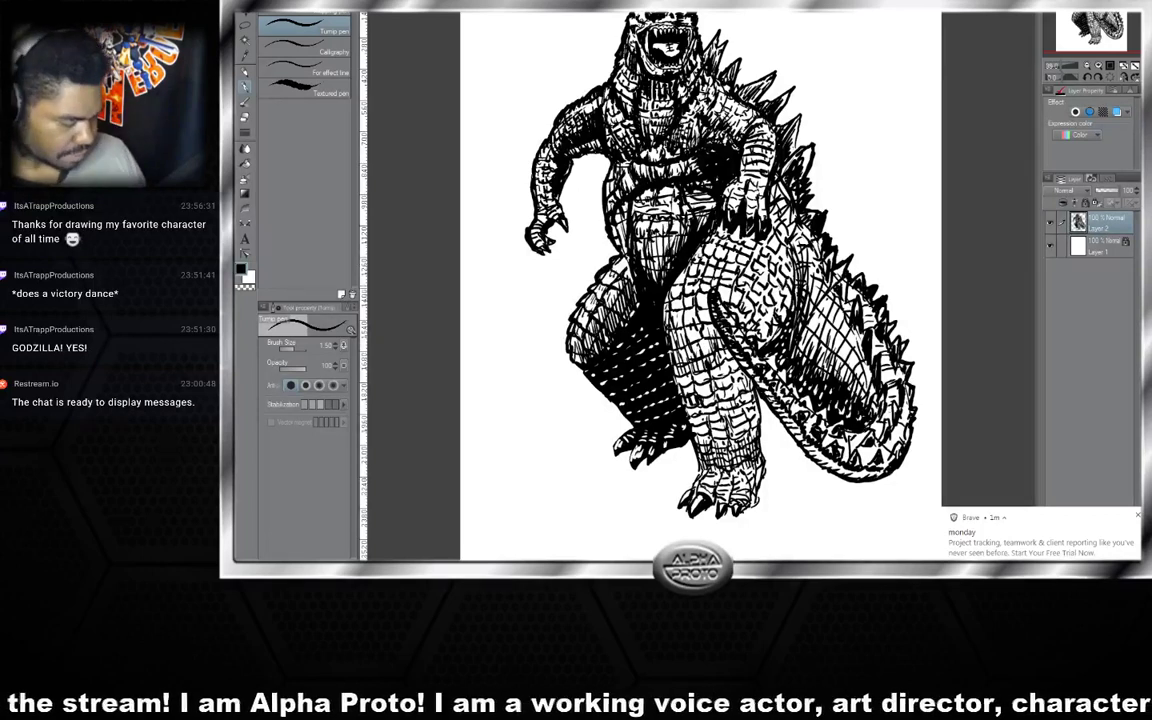
pyautogui.moveTo(696, 268)
pyautogui.mouseDown()
pyautogui.moveTo(705, 278)
pyautogui.moveTo(618, 281)
pyautogui.mouseUp()
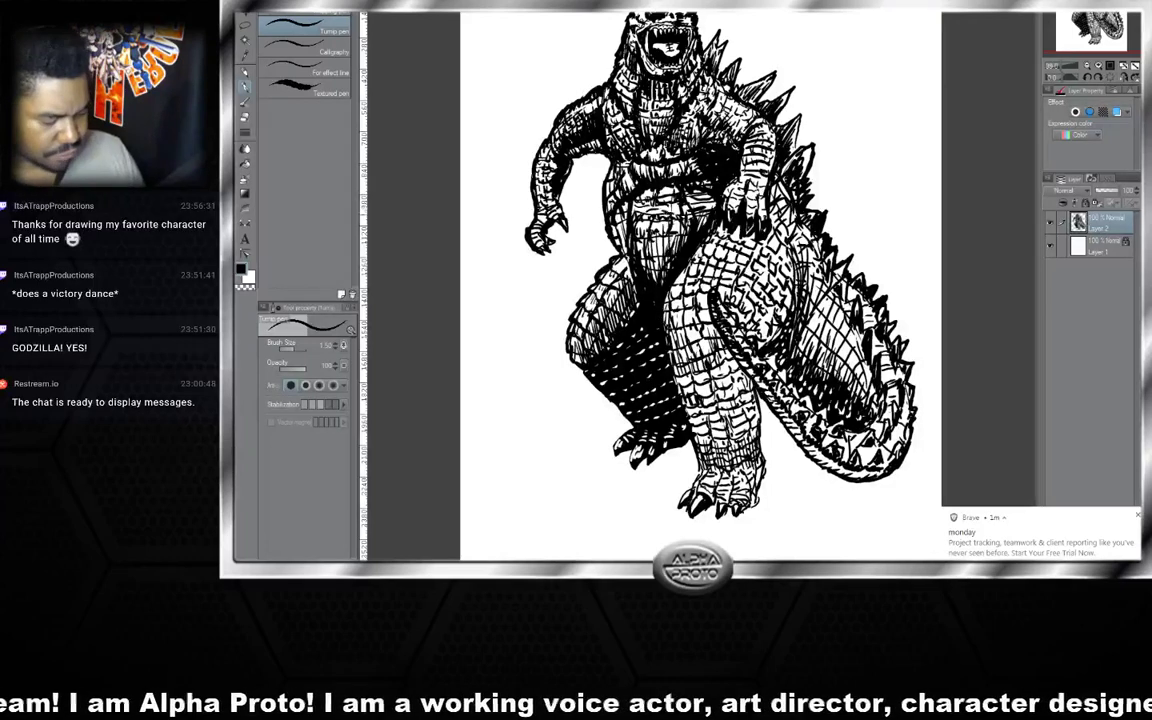
pyautogui.moveTo(590, 181)
pyautogui.mouseDown()
pyautogui.moveTo(594, 197)
pyautogui.moveTo(552, 228)
pyautogui.moveTo(553, 211)
pyautogui.mouseUp()
pyautogui.moveTo(563, 194); pyautogui.dragTo(553, 247)
pyautogui.moveTo(563, 231); pyautogui.dragTo(556, 237)
pyautogui.moveTo(567, 234); pyautogui.dragTo(560, 240)
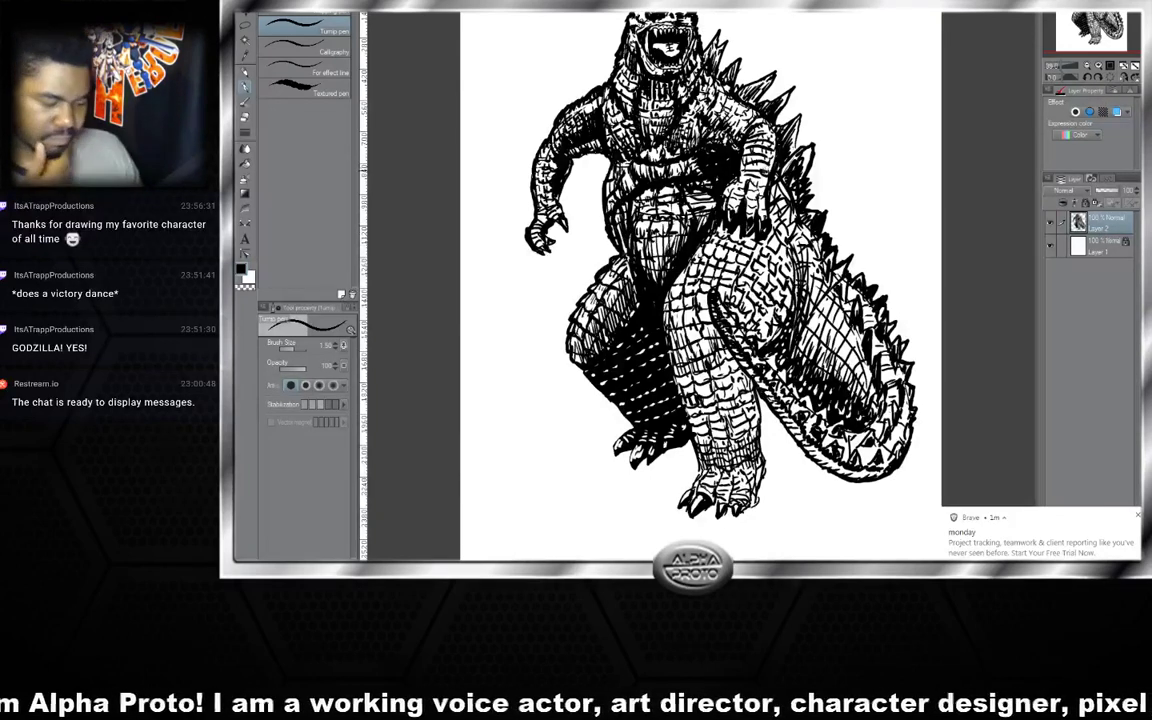
# - Add fine hatching to the chest, the base of the neck and the shoulder of the outstretched arm
pyautogui.moveTo(686, 149); pyautogui.dragTo(681, 157)
pyautogui.moveTo(678, 150); pyautogui.dragTo(686, 160)
pyautogui.moveTo(684, 155)
pyautogui.mouseDown()
pyautogui.moveTo(667, 169)
pyautogui.moveTo(684, 149)
pyautogui.mouseUp()
pyautogui.moveTo(676, 132); pyautogui.dragTo(671, 140)
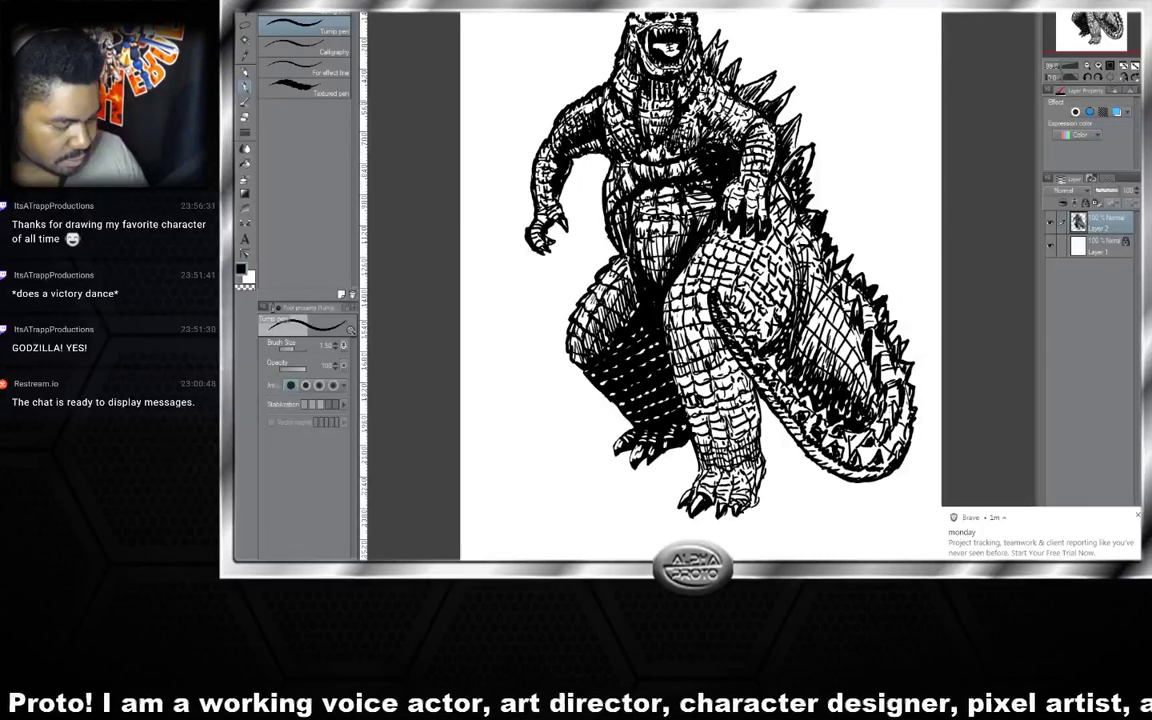
pyautogui.moveTo(665, 91)
pyautogui.mouseDown()
pyautogui.moveTo(662, 113)
pyautogui.moveTo(627, 89)
pyautogui.mouseUp()
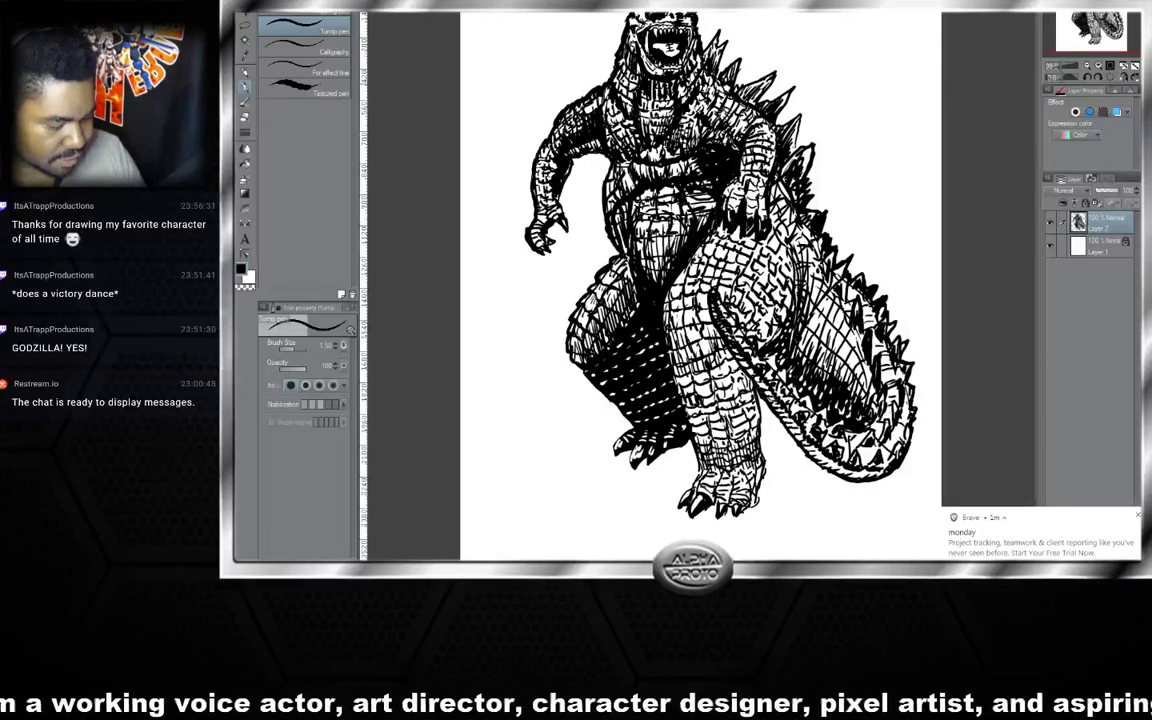
pyautogui.moveTo(633, 50); pyautogui.dragTo(578, 91)
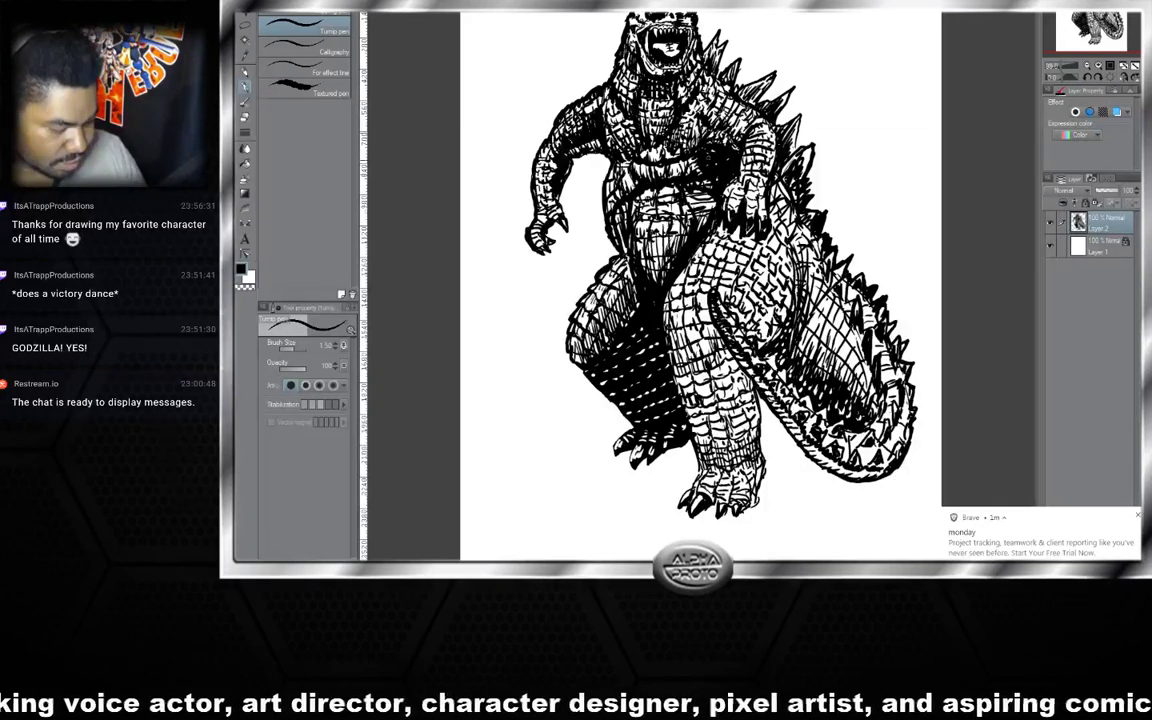
# - Hatch the abdomen's plates densely with fine strokes and roughen the belly's outer edge
pyautogui.moveTo(665, 187)
pyautogui.mouseDown()
pyautogui.moveTo(674, 200)
pyautogui.moveTo(644, 234)
pyautogui.moveTo(668, 217)
pyautogui.mouseUp()
pyautogui.moveTo(672, 215)
pyautogui.mouseDown()
pyautogui.moveTo(679, 223)
pyautogui.moveTo(617, 207)
pyautogui.moveTo(604, 225)
pyautogui.mouseUp()
pyautogui.moveTo(605, 211)
pyautogui.mouseDown()
pyautogui.moveTo(610, 237)
pyautogui.moveTo(611, 225)
pyautogui.mouseUp()
pyautogui.moveTo(621, 187); pyautogui.dragTo(617, 219)
pyautogui.moveTo(630, 165)
pyautogui.mouseDown()
pyautogui.moveTo(628, 210)
pyautogui.moveTo(634, 190)
pyautogui.mouseUp()
pyautogui.moveTo(641, 175); pyautogui.dragTo(632, 207)
pyautogui.moveTo(640, 183)
pyautogui.mouseDown()
pyautogui.moveTo(636, 199)
pyautogui.moveTo(642, 162)
pyautogui.moveTo(614, 179)
pyautogui.mouseUp()
pyautogui.moveTo(626, 165); pyautogui.dragTo(605, 183)
pyautogui.moveTo(613, 161); pyautogui.dragTo(607, 183)
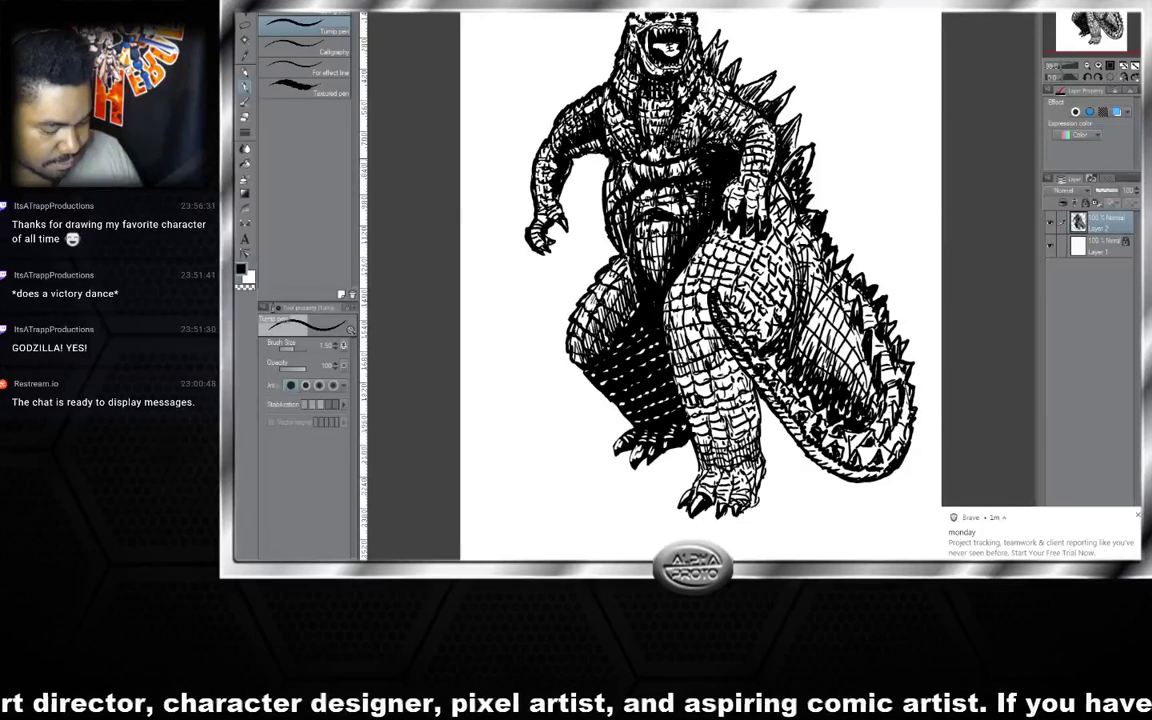
pyautogui.moveTo(552, 142); pyautogui.dragTo(542, 160)
pyautogui.moveTo(547, 156); pyautogui.dragTo(545, 212)
pyautogui.moveTo(553, 207); pyautogui.dragTo(550, 230)
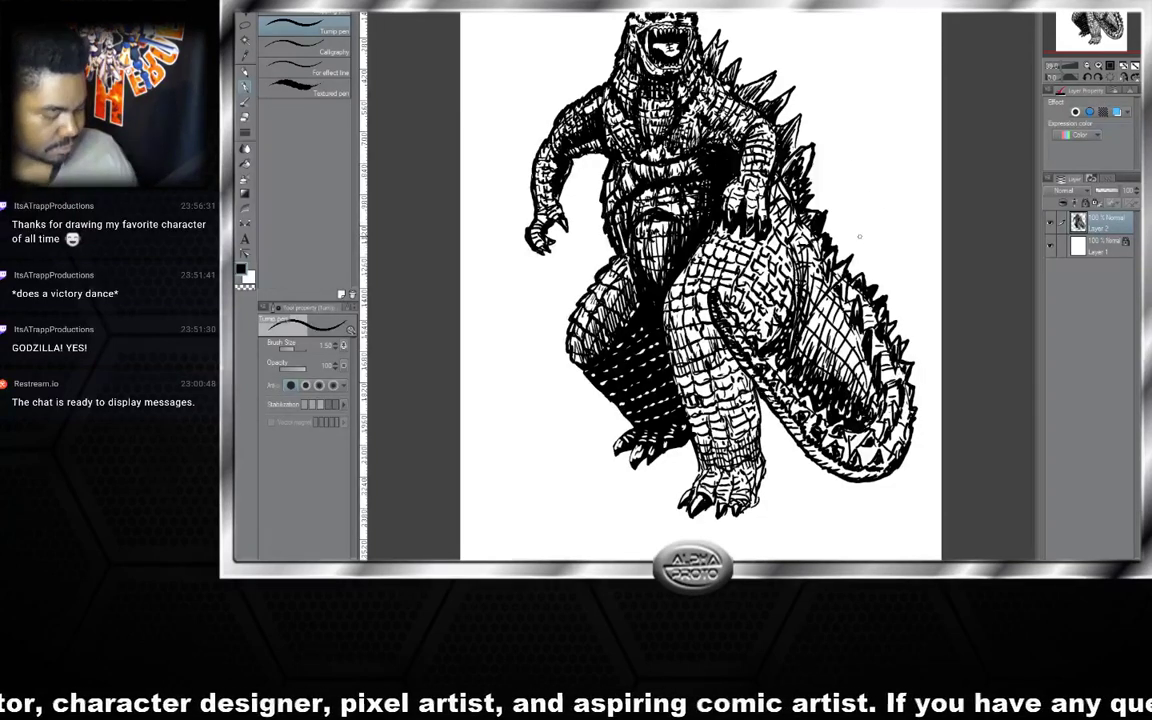
# - Darken the gaps between the dorsal spikes behind the near arm and roughen the neck's outer edge
pyautogui.moveTo(734, 160); pyautogui.dragTo(724, 178)
pyautogui.moveTo(729, 138); pyautogui.dragTo(720, 153)
pyautogui.moveTo(726, 135)
pyautogui.mouseDown()
pyautogui.moveTo(718, 147)
pyautogui.moveTo(716, 125)
pyautogui.moveTo(712, 140)
pyautogui.mouseUp()
pyautogui.moveTo(718, 127); pyautogui.dragTo(712, 135)
pyautogui.moveTo(722, 102)
pyautogui.mouseDown()
pyautogui.moveTo(716, 119)
pyautogui.moveTo(694, 115)
pyautogui.moveTo(702, 96)
pyautogui.moveTo(684, 101)
pyautogui.moveTo(682, 86)
pyautogui.mouseUp()
pyautogui.moveTo(684, 91)
pyautogui.mouseDown()
pyautogui.moveTo(674, 101)
pyautogui.moveTo(685, 73)
pyautogui.mouseUp()
pyautogui.moveTo(697, 70); pyautogui.dragTo(674, 94)
pyautogui.moveTo(676, 86); pyautogui.dragTo(665, 93)
pyautogui.moveTo(669, 77); pyautogui.dragTo(659, 85)
pyautogui.moveTo(663, 75); pyautogui.dragTo(655, 79)
pyautogui.moveTo(665, 65)
pyautogui.mouseDown()
pyautogui.moveTo(657, 79)
pyautogui.moveTo(646, 53)
pyautogui.mouseUp()
pyautogui.moveTo(652, 45); pyautogui.dragTo(638, 53)
pyautogui.moveTo(644, 38); pyautogui.dragTo(632, 52)
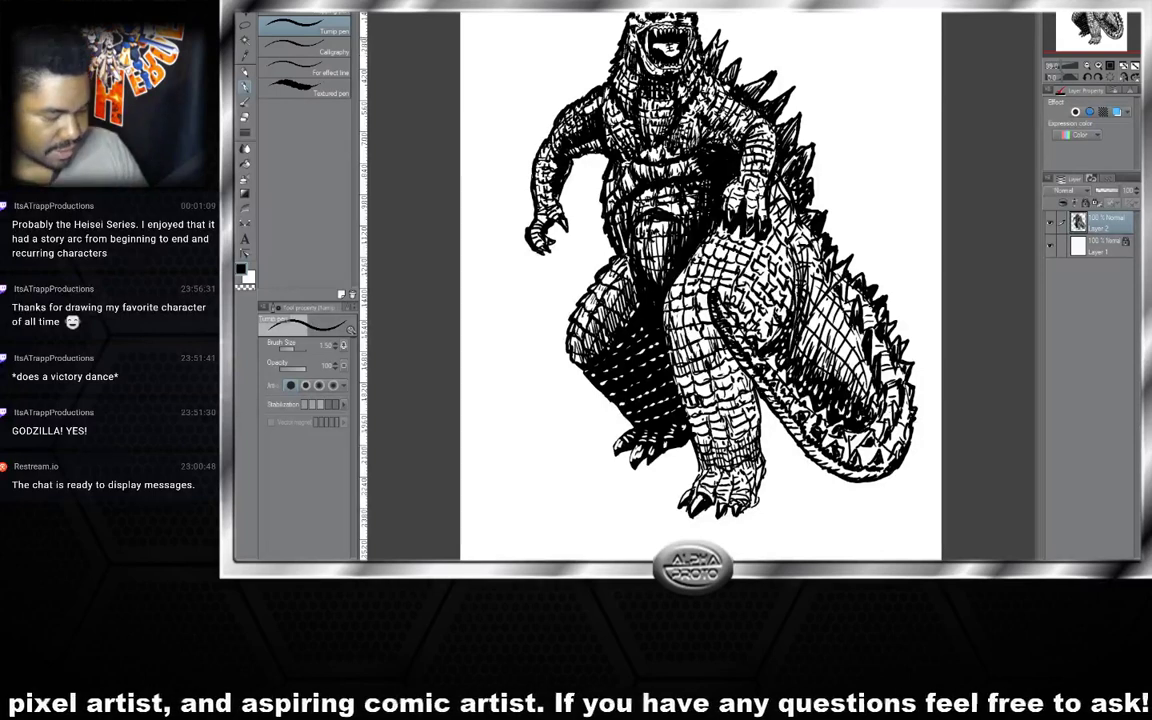
pyautogui.moveTo(624, 30); pyautogui.dragTo(605, 76)
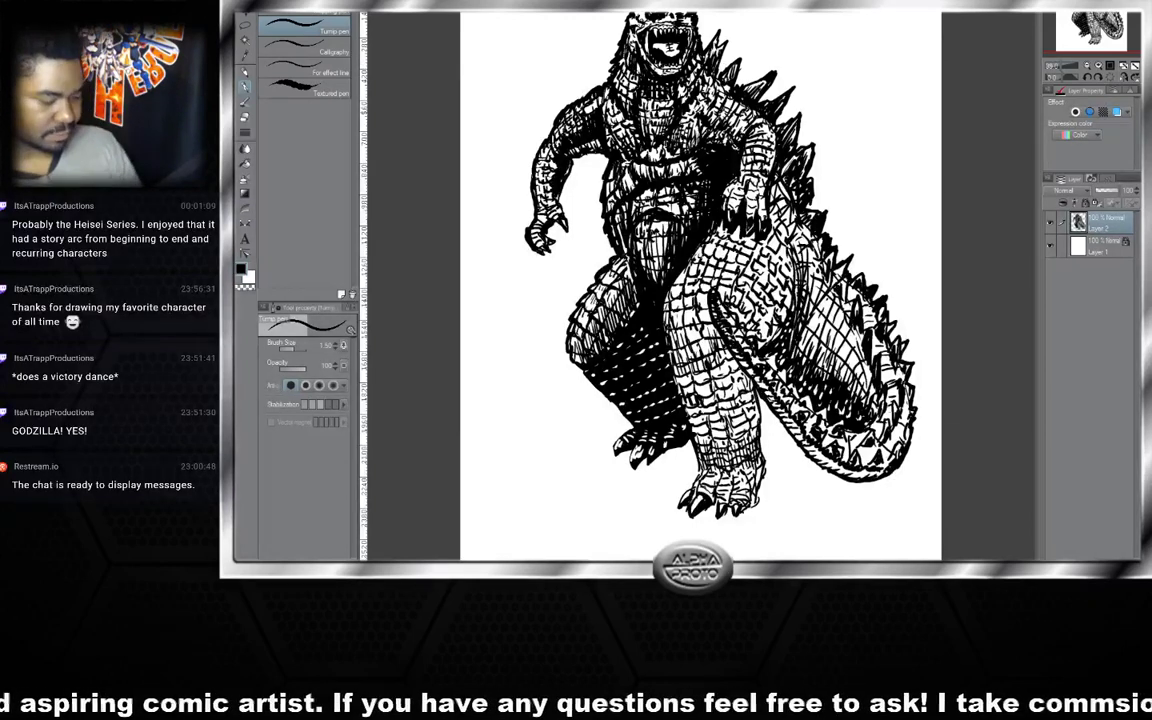
pyautogui.moveTo(585, 100); pyautogui.dragTo(587, 130)
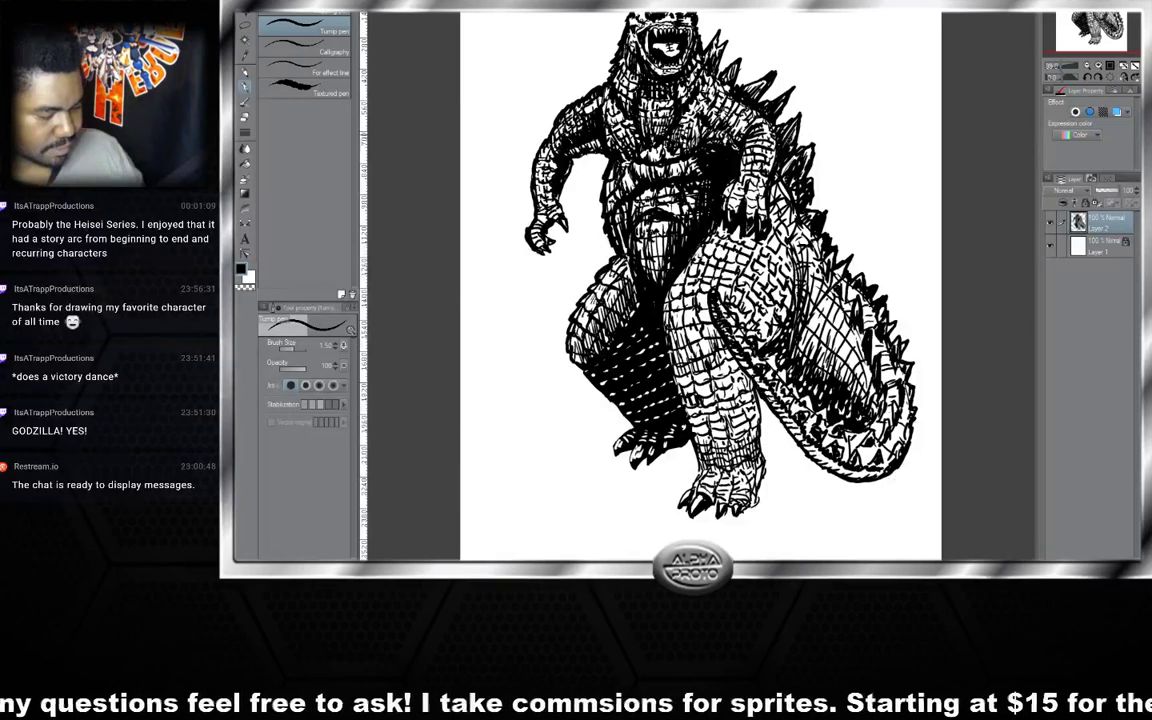
# - Deepen the shadow beside the near arm and hatch the scales along the tail's inner side and bend
pyautogui.moveTo(720, 134)
pyautogui.mouseDown()
pyautogui.moveTo(702, 161)
pyautogui.moveTo(720, 198)
pyautogui.mouseUp()
pyautogui.moveTo(720, 167)
pyautogui.mouseDown()
pyautogui.moveTo(712, 182)
pyautogui.moveTo(699, 175)
pyautogui.mouseUp()
pyautogui.moveTo(712, 167); pyautogui.dragTo(704, 177)
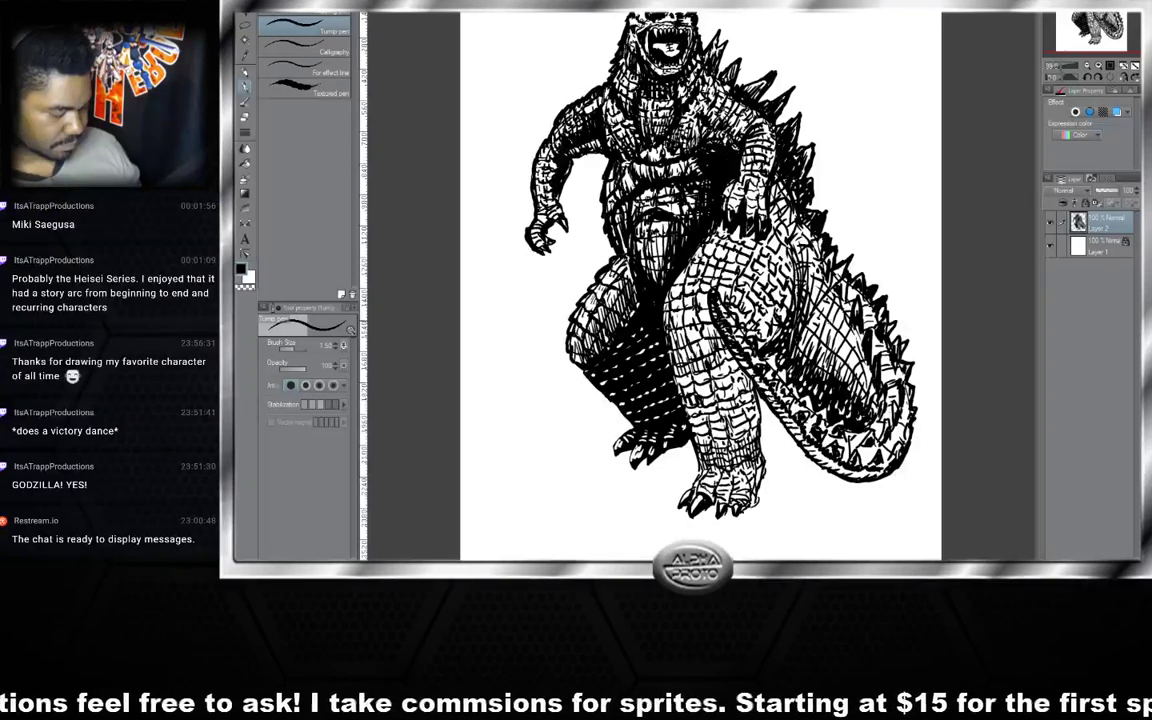
pyautogui.moveTo(766, 294); pyautogui.dragTo(767, 335)
pyautogui.moveTo(786, 276)
pyautogui.mouseDown()
pyautogui.moveTo(793, 332)
pyautogui.moveTo(784, 322)
pyautogui.mouseUp()
pyautogui.moveTo(797, 309)
pyautogui.mouseDown()
pyautogui.moveTo(786, 321)
pyautogui.moveTo(782, 296)
pyautogui.moveTo(765, 331)
pyautogui.moveTo(775, 352)
pyautogui.moveTo(793, 345)
pyautogui.mouseUp()
pyautogui.moveTo(807, 337)
pyautogui.mouseDown()
pyautogui.moveTo(789, 392)
pyautogui.moveTo(760, 407)
pyautogui.moveTo(779, 410)
pyautogui.mouseUp()
pyautogui.moveTo(789, 405)
pyautogui.mouseDown()
pyautogui.moveTo(781, 413)
pyautogui.moveTo(789, 405)
pyautogui.mouseUp()
pyautogui.moveTo(806, 395)
pyautogui.mouseDown()
pyautogui.moveTo(794, 407)
pyautogui.moveTo(806, 399)
pyautogui.mouseUp()
pyautogui.moveTo(814, 387); pyautogui.dragTo(794, 382)
pyautogui.moveTo(822, 360); pyautogui.dragTo(797, 358)
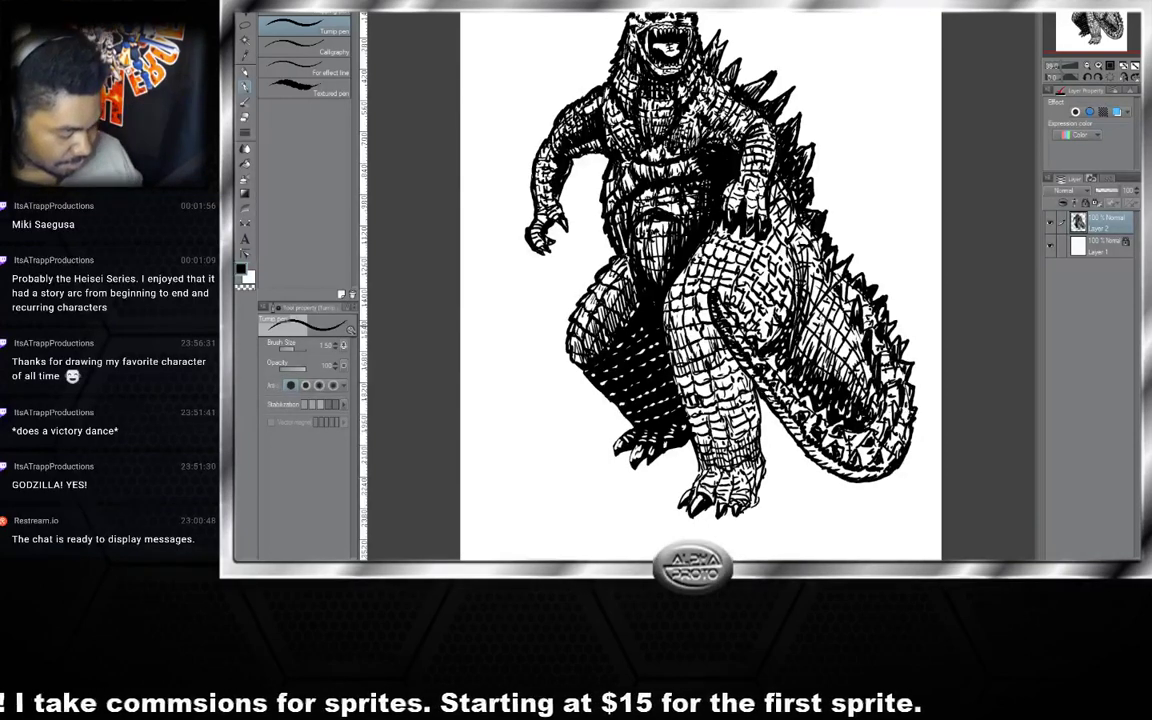
# - Add short hatch strokes to the near thigh and the middle of the abdomen
pyautogui.moveTo(760, 274); pyautogui.dragTo(750, 290)
pyautogui.moveTo(760, 287); pyautogui.dragTo(750, 302)
pyautogui.moveTo(753, 311)
pyautogui.mouseDown()
pyautogui.moveTo(743, 318)
pyautogui.moveTo(753, 318)
pyautogui.mouseUp()
pyautogui.moveTo(728, 222)
pyautogui.mouseDown()
pyautogui.moveTo(677, 230)
pyautogui.moveTo(661, 216)
pyautogui.mouseUp()
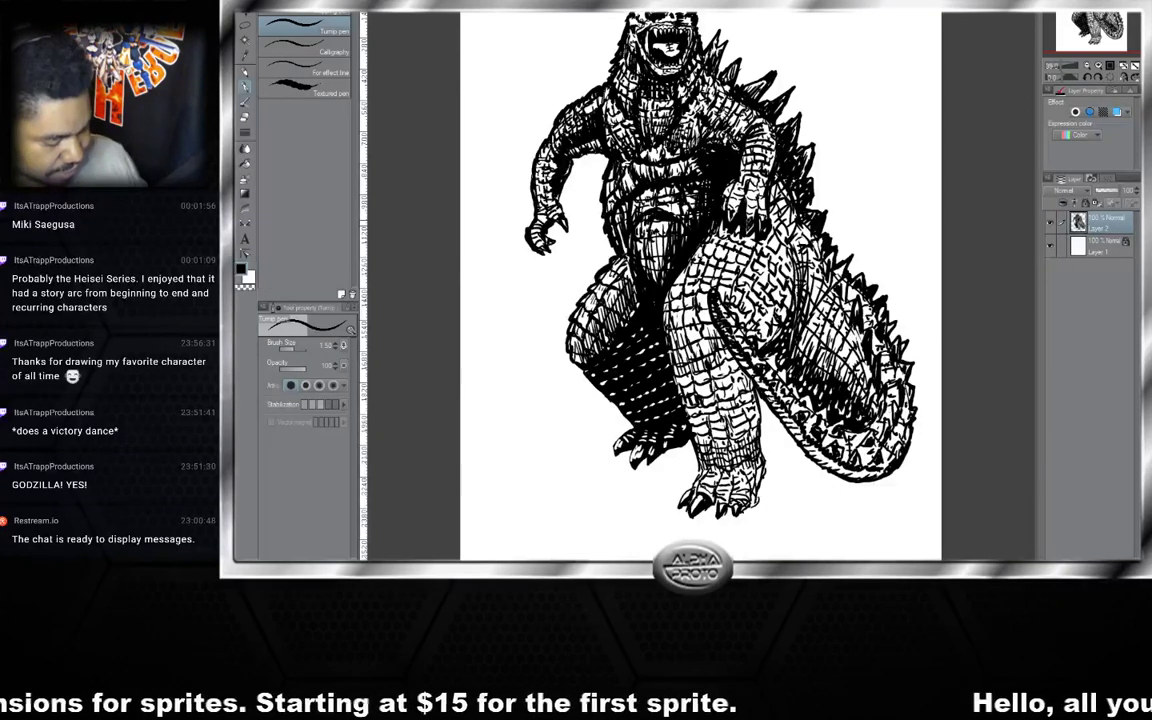
pyautogui.moveTo(677, 195)
pyautogui.mouseDown()
pyautogui.moveTo(670, 205)
pyautogui.moveTo(684, 211)
pyautogui.mouseUp()
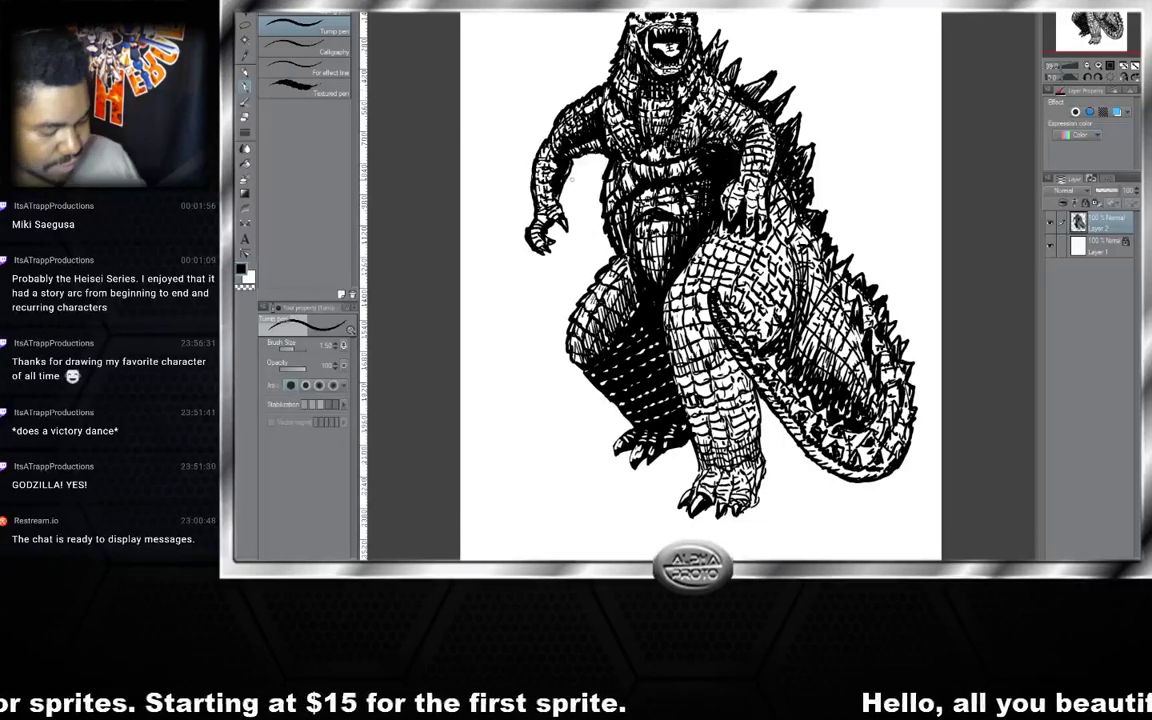
# - Hatch the upper part of the outstretched arm and the adjoining edge of the chest
pyautogui.moveTo(591, 131); pyautogui.dragTo(591, 143)
pyautogui.moveTo(580, 137)
pyautogui.mouseDown()
pyautogui.moveTo(581, 122)
pyautogui.moveTo(560, 129)
pyautogui.moveTo(609, 122)
pyautogui.mouseUp()
pyautogui.moveTo(626, 111); pyautogui.dragTo(615, 114)
pyautogui.moveTo(629, 102)
pyautogui.mouseDown()
pyautogui.moveTo(615, 108)
pyautogui.moveTo(625, 116)
pyautogui.mouseUp()
pyautogui.moveTo(558, 98); pyautogui.dragTo(545, 124)
pyautogui.moveTo(553, 119); pyautogui.dragTo(545, 130)
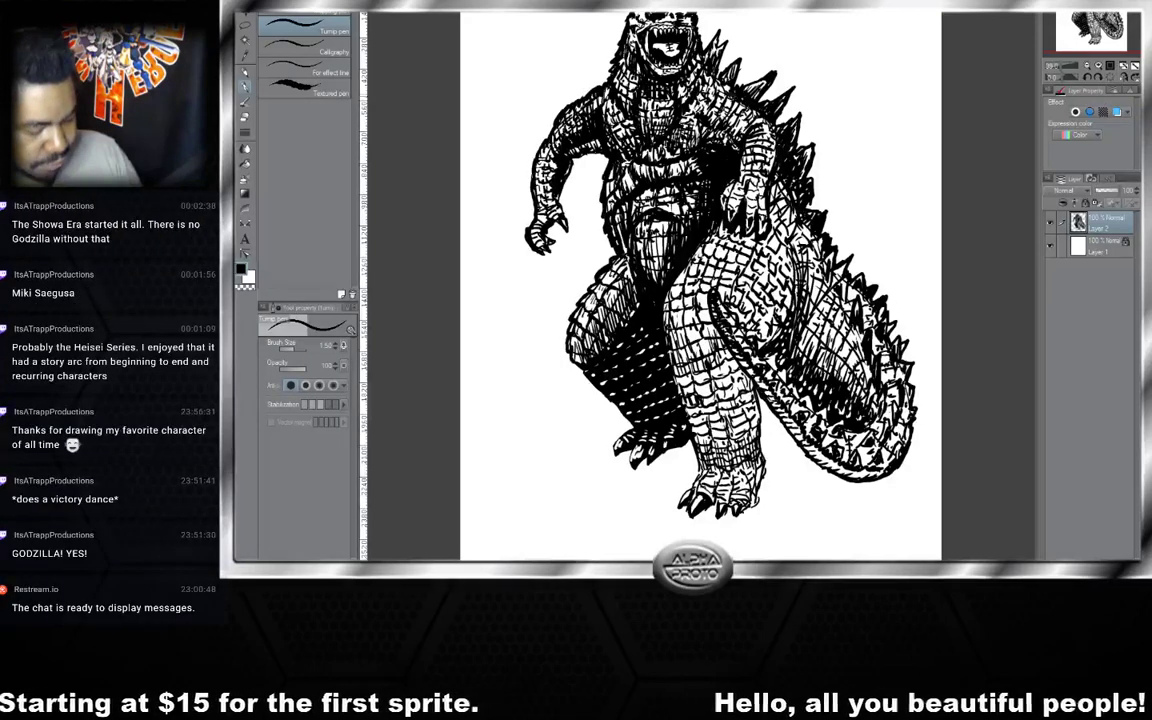
pyautogui.moveTo(554, 78); pyautogui.dragTo(547, 89)
pyautogui.moveTo(558, 90); pyautogui.dragTo(547, 104)
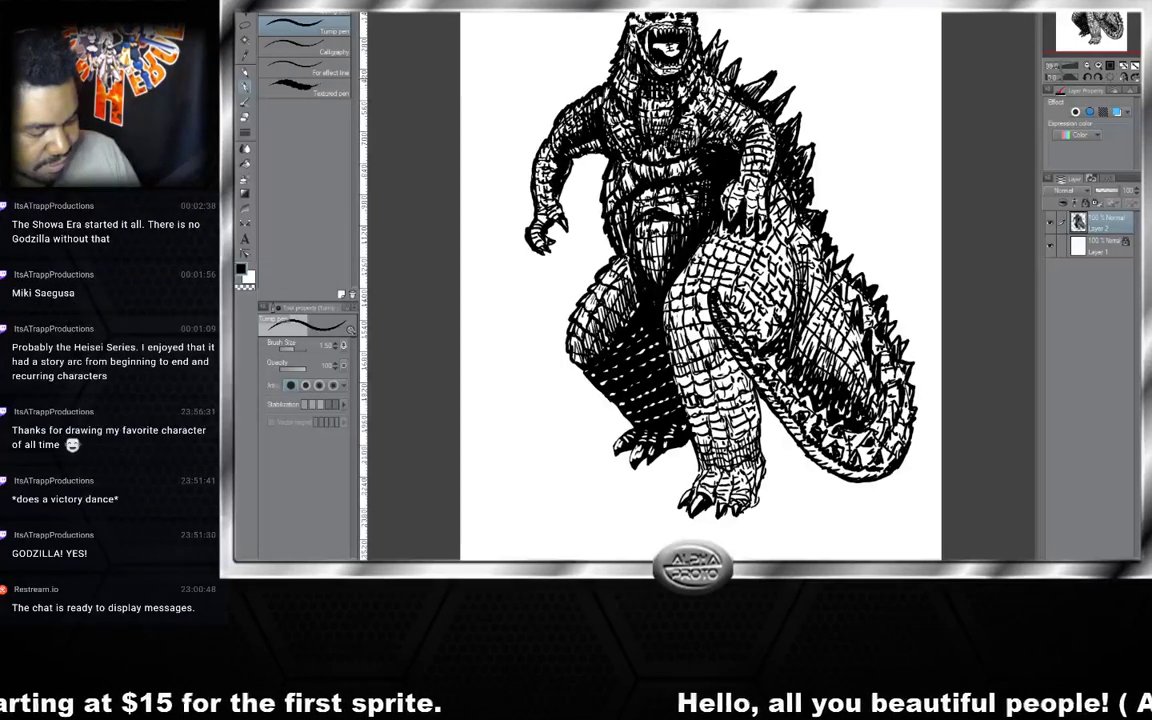
# - Add small shadow strokes to the shoulder of the outstretched arm and the side of the neck
pyautogui.moveTo(624, 68); pyautogui.dragTo(594, 98)
pyautogui.moveTo(589, 87); pyautogui.dragTo(581, 100)
pyautogui.moveTo(566, 64); pyautogui.dragTo(562, 80)
pyautogui.moveTo(574, 70); pyautogui.dragTo(566, 86)
pyautogui.moveTo(644, 68); pyautogui.dragTo(635, 79)
pyautogui.moveTo(650, 73); pyautogui.dragTo(641, 87)
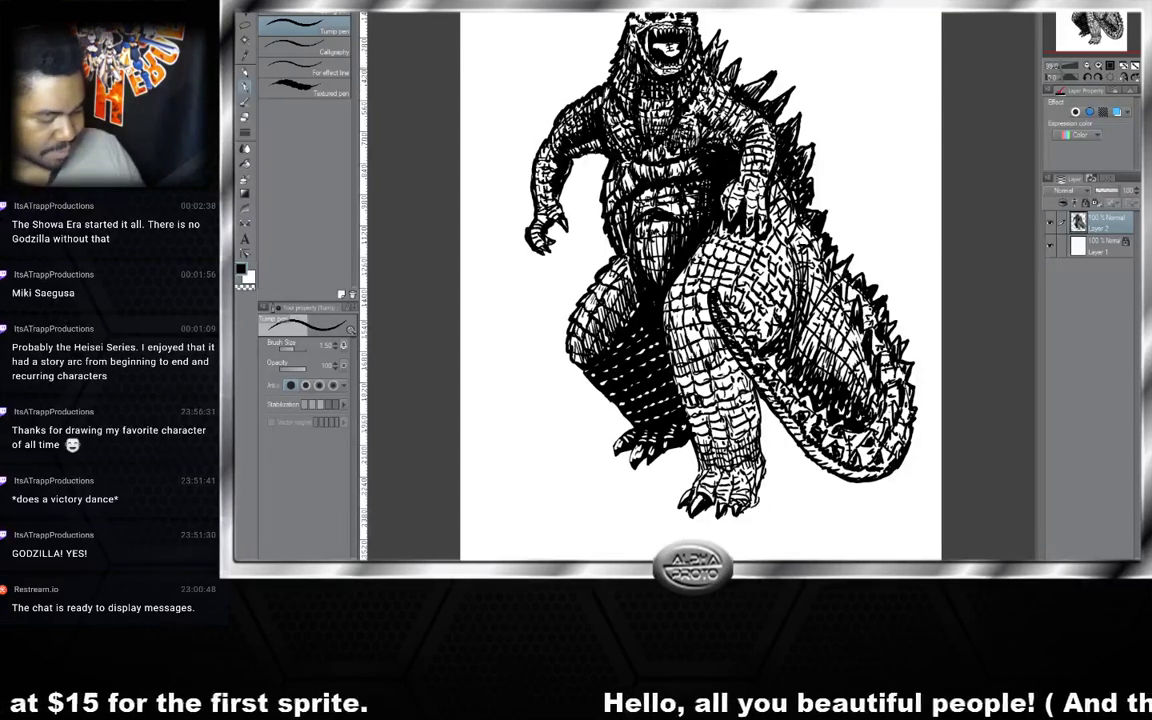
pyautogui.moveTo(573, 12); pyautogui.dragTo(572, 21)
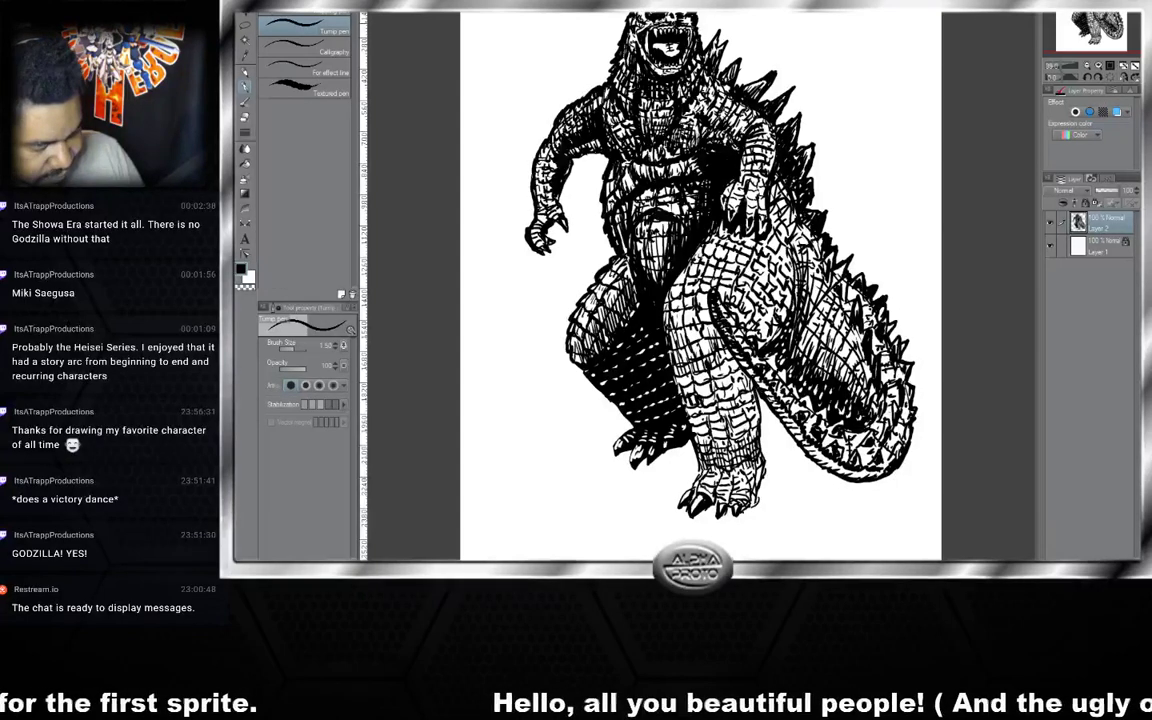
pyautogui.moveTo(608, 16); pyautogui.dragTo(599, 24)
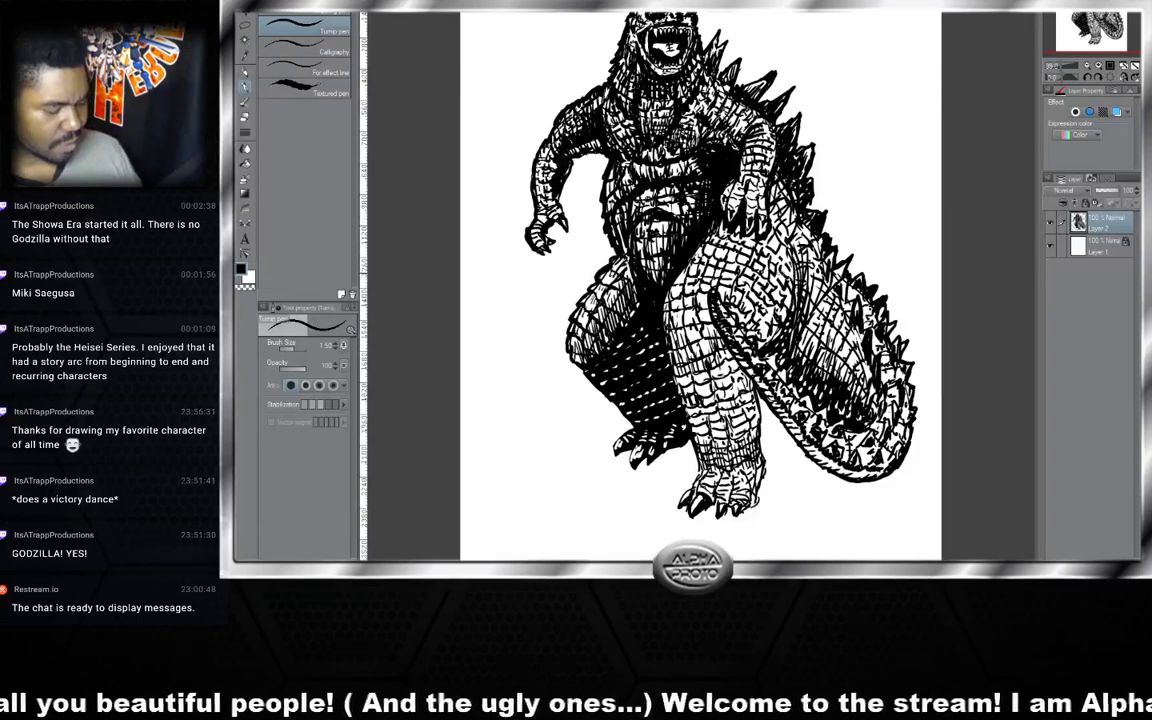
# - Hatch the near hip and thigh scales up to where the tail joins the body
pyautogui.moveTo(705, 221); pyautogui.dragTo(698, 229)
pyautogui.moveTo(700, 218)
pyautogui.mouseDown()
pyautogui.moveTo(686, 230)
pyautogui.moveTo(704, 234)
pyautogui.mouseUp()
pyautogui.moveTo(712, 194); pyautogui.dragTo(706, 222)
pyautogui.moveTo(722, 207); pyautogui.dragTo(711, 216)
pyautogui.moveTo(719, 167)
pyautogui.mouseDown()
pyautogui.moveTo(699, 208)
pyautogui.moveTo(702, 181)
pyautogui.mouseUp()
pyautogui.moveTo(733, 199); pyautogui.dragTo(728, 246)
pyautogui.moveTo(744, 212)
pyautogui.mouseDown()
pyautogui.moveTo(730, 240)
pyautogui.moveTo(721, 215)
pyautogui.mouseUp()
pyautogui.moveTo(741, 217); pyautogui.dragTo(745, 300)
pyautogui.moveTo(776, 259)
pyautogui.mouseDown()
pyautogui.moveTo(761, 272)
pyautogui.moveTo(753, 248)
pyautogui.mouseUp()
pyautogui.moveTo(759, 240)
pyautogui.mouseDown()
pyautogui.moveTo(740, 246)
pyautogui.moveTo(750, 262)
pyautogui.mouseUp()
pyautogui.moveTo(762, 250)
pyautogui.mouseDown()
pyautogui.moveTo(760, 289)
pyautogui.moveTo(790, 291)
pyautogui.mouseUp()
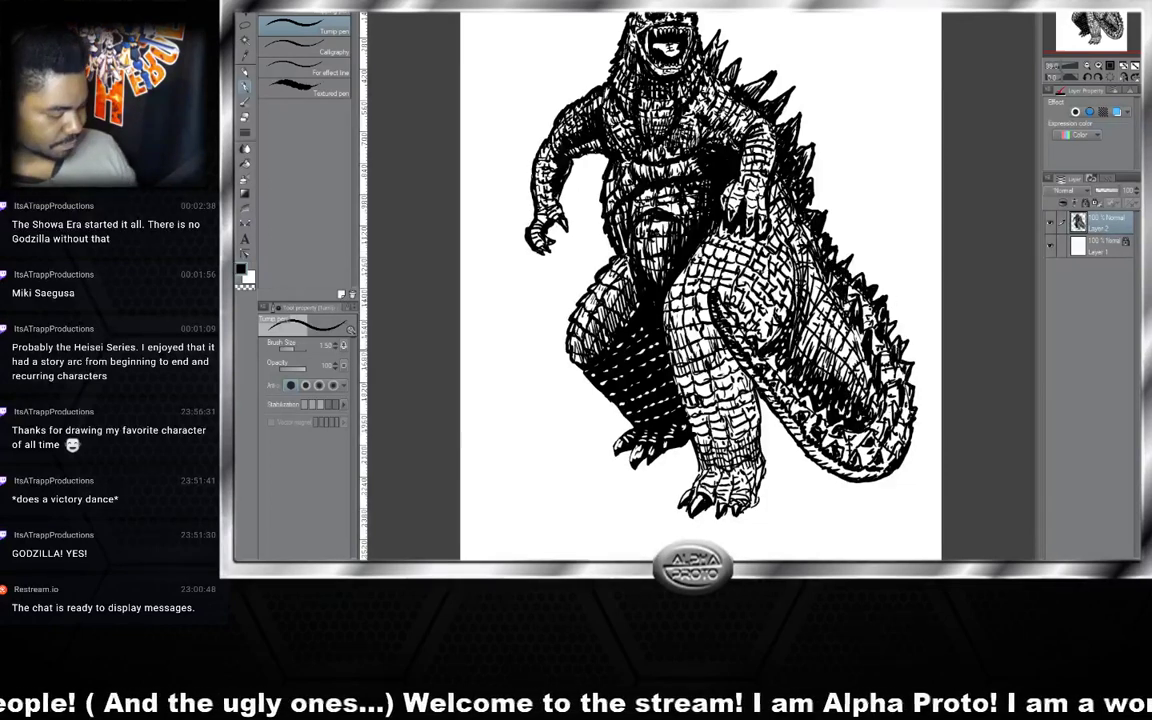
# - Darken the shadow strokes in the tail's lower bend and along its underside behind the near leg
pyautogui.moveTo(809, 367); pyautogui.dragTo(803, 374)
pyautogui.moveTo(804, 367); pyautogui.dragTo(769, 406)
pyautogui.moveTo(776, 394)
pyautogui.mouseDown()
pyautogui.moveTo(768, 410)
pyautogui.moveTo(711, 373)
pyautogui.mouseUp()
pyautogui.moveTo(707, 349); pyautogui.dragTo(701, 363)
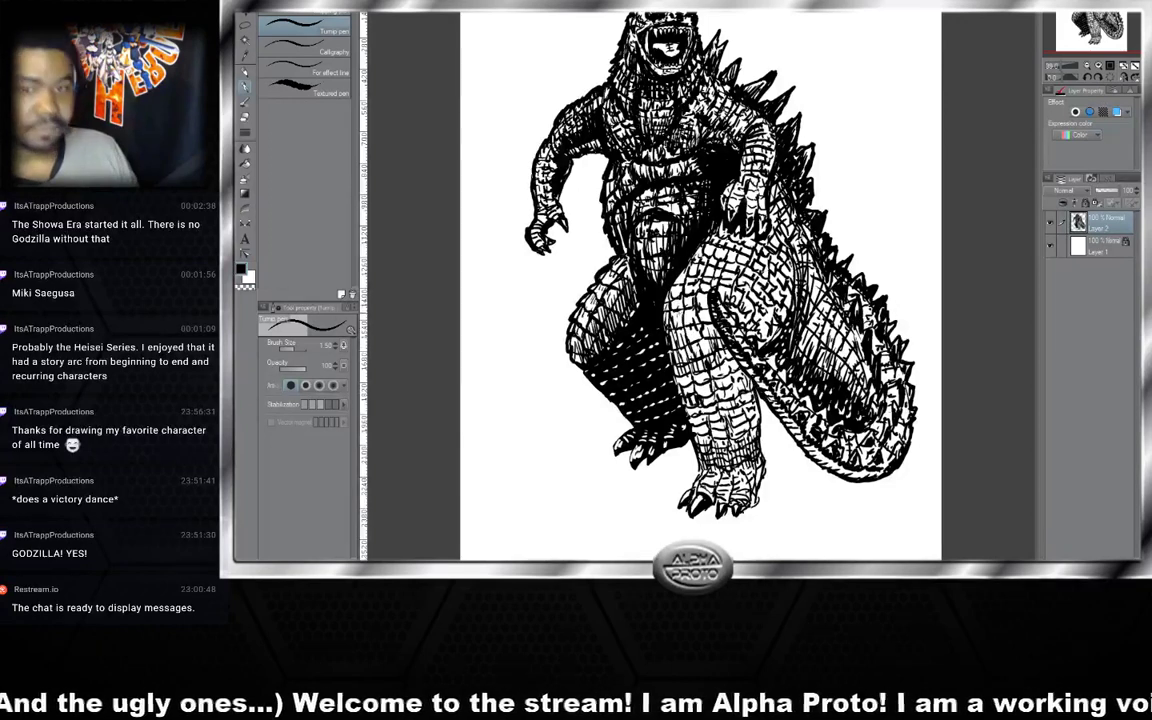
# - Hatch shadow strokes down the near leg from the knee through the inner side of the shin
pyautogui.moveTo(614, 287); pyautogui.dragTo(606, 323)
pyautogui.moveTo(617, 289); pyautogui.dragTo(611, 333)
pyautogui.moveTo(621, 291); pyautogui.dragTo(618, 335)
pyautogui.moveTo(633, 301); pyautogui.dragTo(633, 332)
pyautogui.moveTo(643, 301); pyautogui.dragTo(628, 350)
pyautogui.moveTo(635, 322); pyautogui.dragTo(621, 356)
pyautogui.moveTo(643, 328)
pyautogui.mouseDown()
pyautogui.moveTo(635, 372)
pyautogui.moveTo(637, 348)
pyautogui.mouseUp()
pyautogui.moveTo(657, 318); pyautogui.dragTo(653, 352)
pyautogui.moveTo(669, 328); pyautogui.dragTo(641, 391)
pyautogui.moveTo(652, 359)
pyautogui.mouseDown()
pyautogui.moveTo(639, 402)
pyautogui.moveTo(649, 384)
pyautogui.mouseUp()
pyautogui.moveTo(666, 361); pyautogui.dragTo(630, 423)
pyautogui.moveTo(642, 436); pyautogui.dragTo(635, 449)
pyautogui.moveTo(646, 429); pyautogui.dragTo(638, 446)
pyautogui.moveTo(657, 436)
pyautogui.mouseDown()
pyautogui.moveTo(653, 454)
pyautogui.moveTo(658, 443)
pyautogui.moveTo(673, 453)
pyautogui.mouseUp()
pyautogui.moveTo(688, 395); pyautogui.dragTo(679, 415)
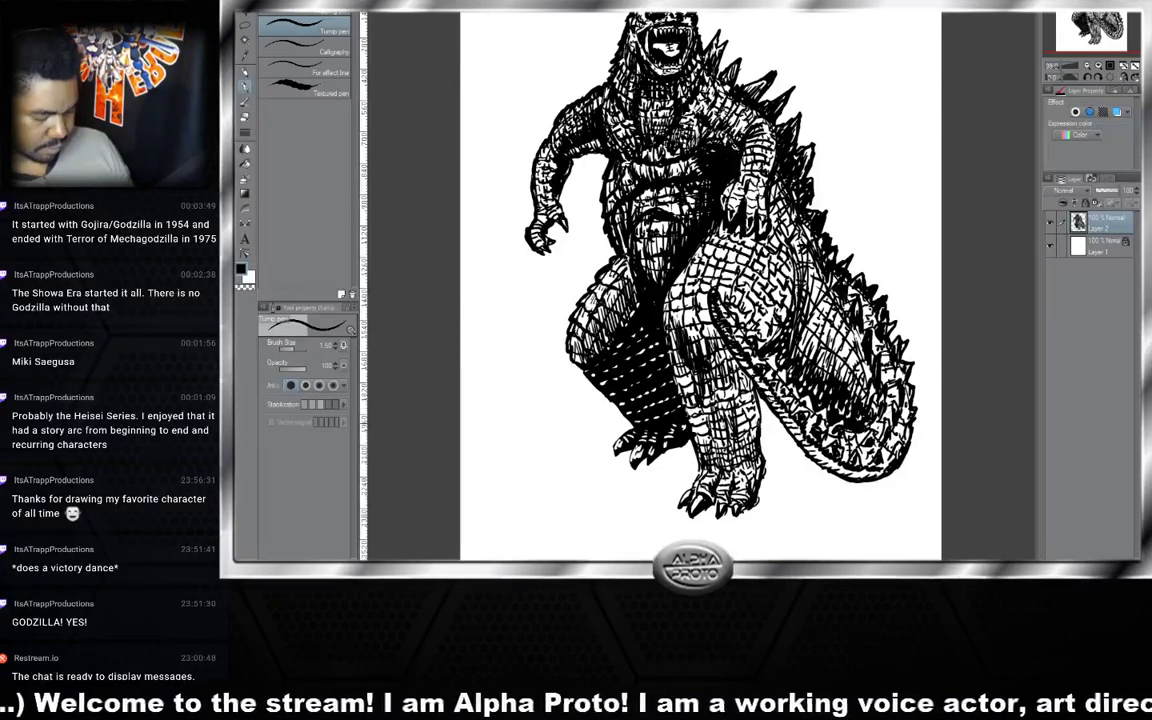
# - Add shadow strokes along the side of the near shin and the tail's lower edge beside it
pyautogui.moveTo(685, 360); pyautogui.dragTo(677, 384)
pyautogui.moveTo(687, 345); pyautogui.dragTo(674, 389)
pyautogui.moveTo(680, 374); pyautogui.dragTo(677, 389)
pyautogui.moveTo(679, 326); pyautogui.dragTo(661, 348)
pyautogui.moveTo(668, 316)
pyautogui.mouseDown()
pyautogui.moveTo(654, 332)
pyautogui.moveTo(670, 346)
pyautogui.mouseUp()
pyautogui.moveTo(669, 329)
pyautogui.mouseDown()
pyautogui.moveTo(664, 340)
pyautogui.moveTo(704, 382)
pyautogui.mouseUp()
pyautogui.moveTo(715, 387)
pyautogui.mouseDown()
pyautogui.moveTo(722, 404)
pyautogui.moveTo(716, 395)
pyautogui.mouseUp()
pyautogui.moveTo(709, 381); pyautogui.dragTo(742, 421)
pyautogui.moveTo(725, 405); pyautogui.dragTo(734, 415)
pyautogui.moveTo(737, 413)
pyautogui.mouseDown()
pyautogui.moveTo(758, 429)
pyautogui.moveTo(750, 423)
pyautogui.mouseUp()
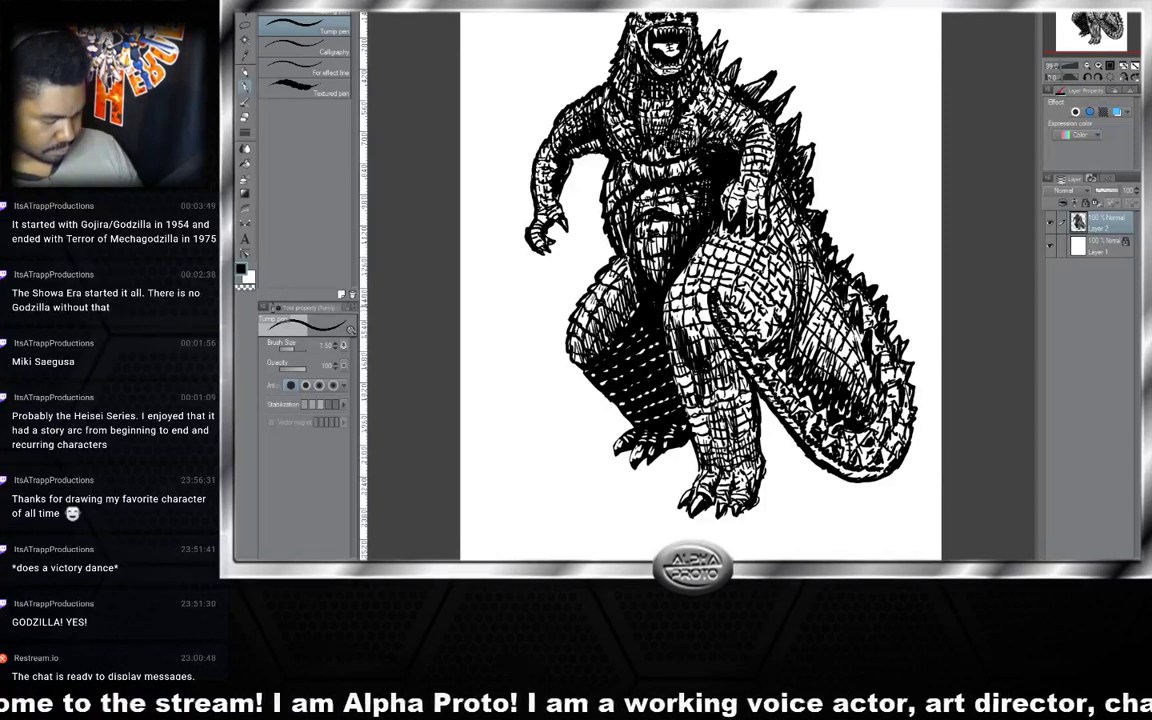
# - Darken the shadow where the near thigh meets the base of the tail
pyautogui.moveTo(648, 264); pyautogui.dragTo(687, 320)
pyautogui.moveTo(689, 316); pyautogui.dragTo(701, 331)
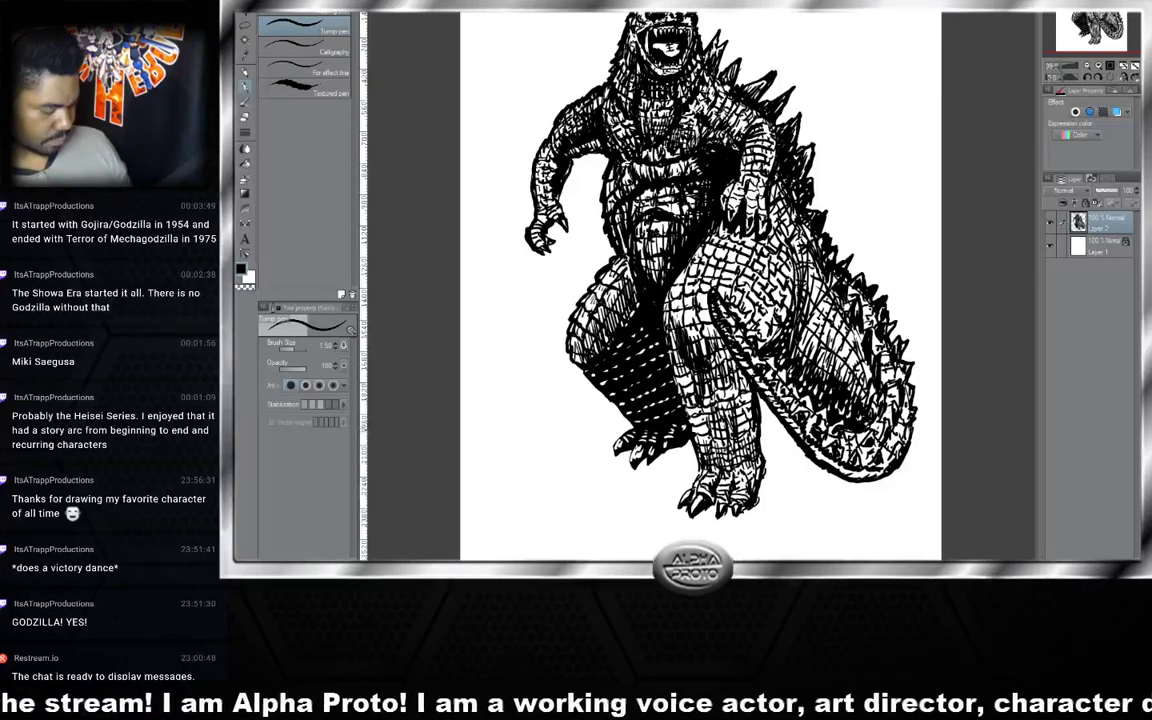
pyautogui.moveTo(813, 365); pyautogui.dragTo(823, 373)
pyautogui.moveTo(785, 304)
pyautogui.mouseDown()
pyautogui.moveTo(790, 315)
pyautogui.moveTo(784, 286)
pyautogui.mouseUp()
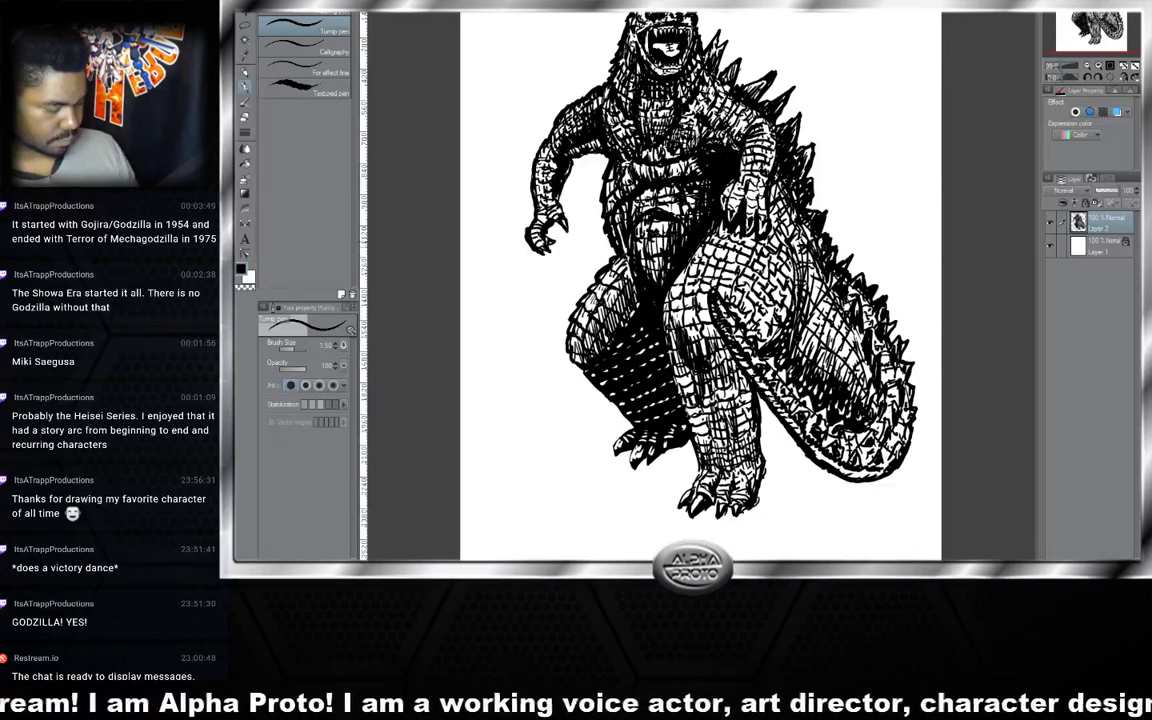
pyautogui.moveTo(719, 194); pyautogui.dragTo(699, 311)
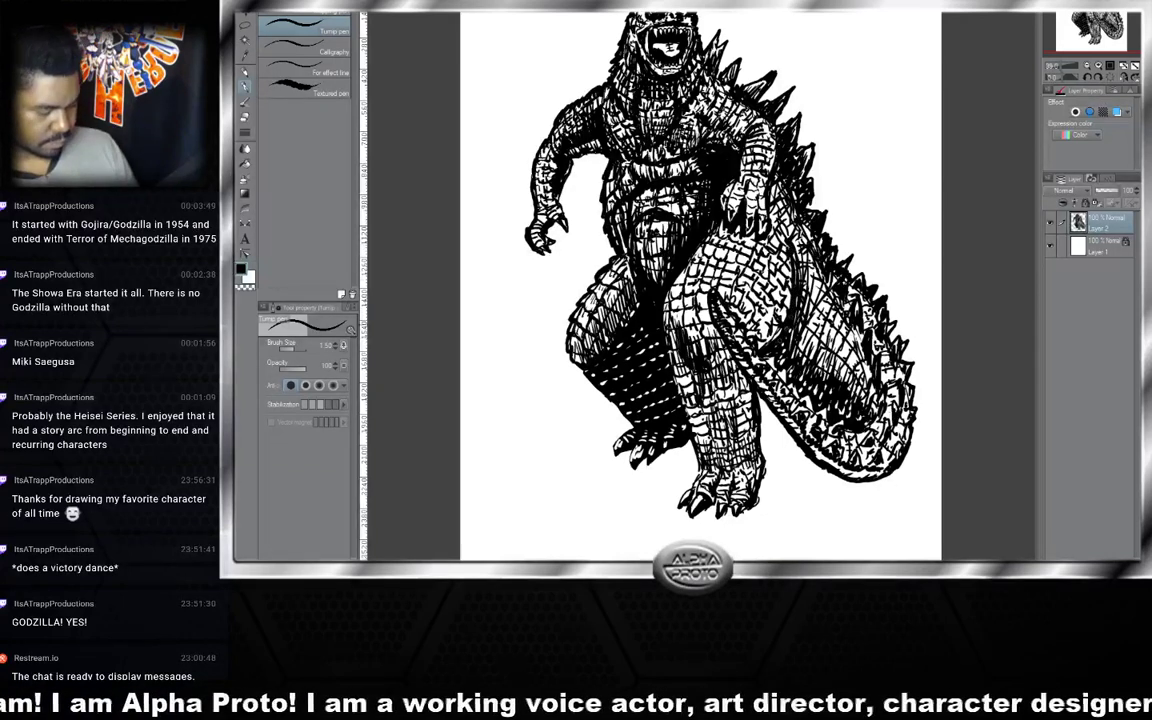
pyautogui.moveTo(722, 260)
pyautogui.mouseDown()
pyautogui.moveTo(700, 327)
pyautogui.moveTo(722, 337)
pyautogui.mouseUp()
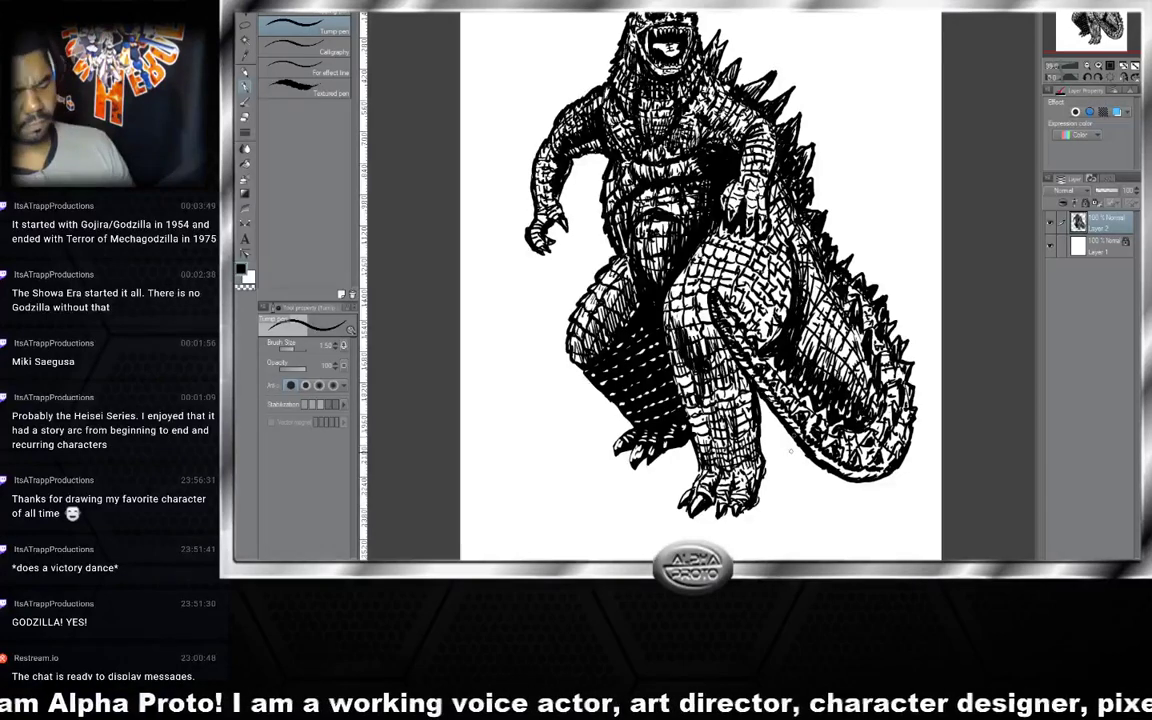
# - Add short hatching strokes around the near knee and the upper shin
pyautogui.moveTo(712, 293)
pyautogui.mouseDown()
pyautogui.moveTo(640, 305)
pyautogui.moveTo(631, 277)
pyautogui.moveTo(625, 312)
pyautogui.moveTo(613, 298)
pyautogui.mouseUp()
pyautogui.moveTo(612, 283); pyautogui.dragTo(605, 317)
pyautogui.moveTo(608, 288); pyautogui.dragTo(602, 309)
pyautogui.moveTo(615, 317)
pyautogui.mouseDown()
pyautogui.moveTo(610, 327)
pyautogui.moveTo(639, 354)
pyautogui.mouseUp()
pyautogui.moveTo(653, 329)
pyautogui.mouseDown()
pyautogui.moveTo(649, 347)
pyautogui.moveTo(612, 354)
pyautogui.mouseUp()
pyautogui.moveTo(620, 345); pyautogui.dragTo(613, 365)
pyautogui.moveTo(629, 366); pyautogui.dragTo(627, 394)
pyautogui.moveTo(629, 362); pyautogui.dragTo(623, 370)
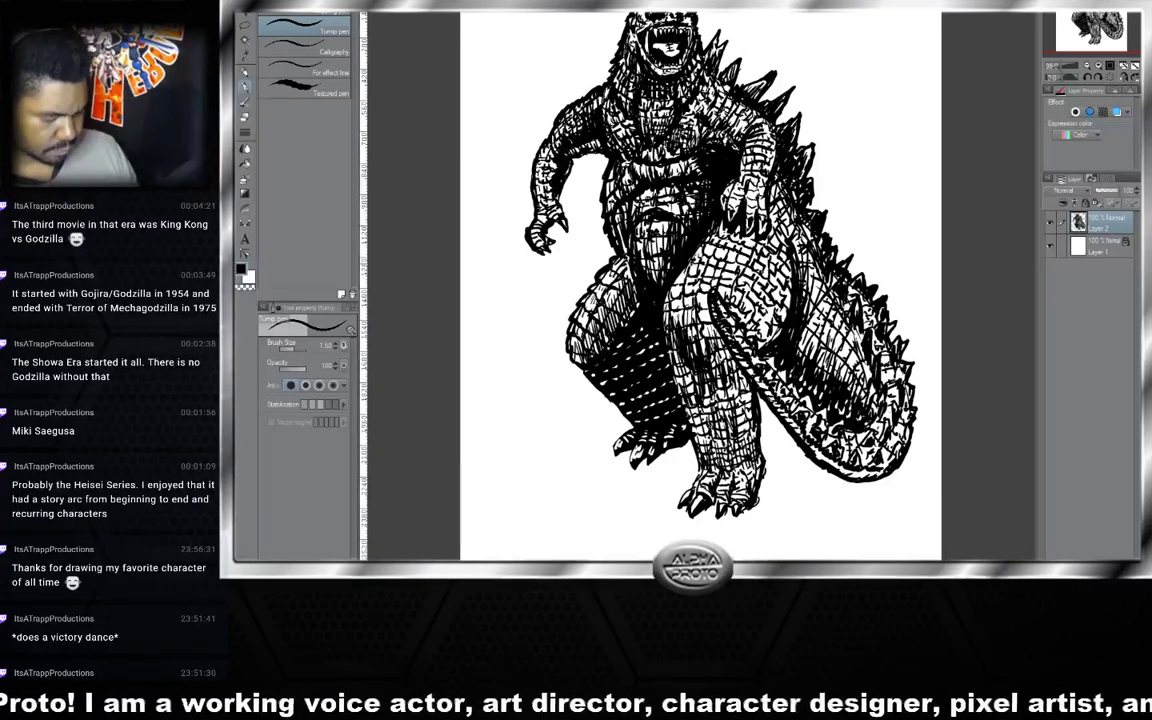
# - Hatch the scales across the lower part of the near thigh above the knee
pyautogui.moveTo(621, 243); pyautogui.dragTo(609, 265)
pyautogui.moveTo(611, 258); pyautogui.dragTo(612, 297)
pyautogui.moveTo(625, 260)
pyautogui.mouseDown()
pyautogui.moveTo(620, 291)
pyautogui.moveTo(636, 303)
pyautogui.moveTo(618, 255)
pyautogui.mouseUp()
pyautogui.moveTo(634, 231); pyautogui.dragTo(628, 242)
pyautogui.moveTo(643, 222); pyautogui.dragTo(638, 250)
pyautogui.moveTo(661, 226)
pyautogui.mouseDown()
pyautogui.moveTo(654, 255)
pyautogui.moveTo(667, 262)
pyautogui.mouseUp()
pyautogui.moveTo(679, 252)
pyautogui.mouseDown()
pyautogui.moveTo(670, 281)
pyautogui.moveTo(659, 273)
pyautogui.mouseUp()
pyautogui.moveTo(673, 270)
pyautogui.mouseDown()
pyautogui.moveTo(664, 283)
pyautogui.moveTo(677, 285)
pyautogui.mouseUp()
pyautogui.moveTo(699, 280); pyautogui.dragTo(689, 297)
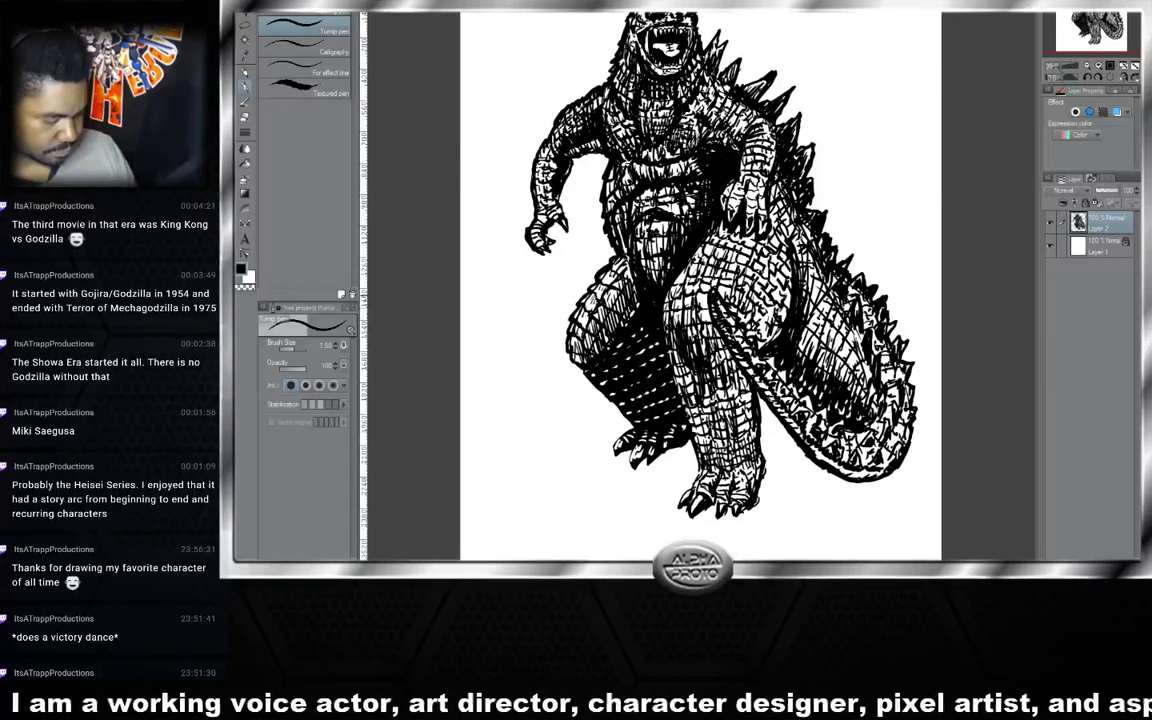
# - Hatch the upper near thigh and add shadow strokes to the hand hanging above it
pyautogui.moveTo(708, 238); pyautogui.dragTo(698, 262)
pyautogui.moveTo(709, 263); pyautogui.dragTo(704, 274)
pyautogui.moveTo(700, 212); pyautogui.dragTo(688, 244)
pyautogui.moveTo(692, 217); pyautogui.dragTo(686, 229)
pyautogui.moveTo(685, 238)
pyautogui.mouseDown()
pyautogui.moveTo(680, 249)
pyautogui.moveTo(671, 235)
pyautogui.mouseUp()
pyautogui.moveTo(662, 225); pyautogui.dragTo(655, 243)
pyautogui.moveTo(684, 175)
pyautogui.mouseDown()
pyautogui.moveTo(677, 191)
pyautogui.moveTo(653, 176)
pyautogui.moveTo(675, 188)
pyautogui.mouseUp()
pyautogui.moveTo(679, 170)
pyautogui.mouseDown()
pyautogui.moveTo(673, 180)
pyautogui.moveTo(672, 170)
pyautogui.mouseUp()
pyautogui.moveTo(690, 149)
pyautogui.mouseDown()
pyautogui.moveTo(682, 164)
pyautogui.moveTo(680, 138)
pyautogui.mouseUp()
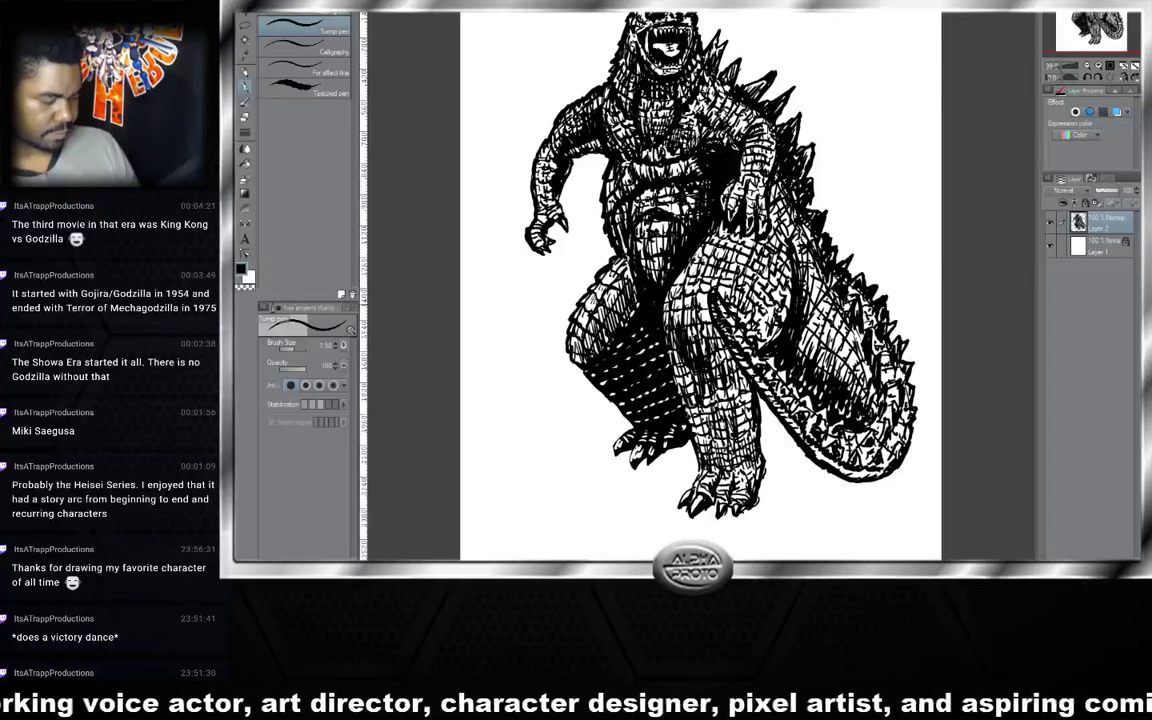
# - Deepen the hatching on the middle and front of the near thigh
pyautogui.moveTo(705, 265); pyautogui.dragTo(699, 279)
pyautogui.moveTo(692, 272); pyautogui.dragTo(681, 297)
pyautogui.moveTo(694, 296); pyautogui.dragTo(685, 305)
pyautogui.moveTo(712, 258)
pyautogui.mouseDown()
pyautogui.moveTo(671, 295)
pyautogui.moveTo(627, 271)
pyautogui.mouseUp()
pyautogui.moveTo(640, 276); pyautogui.dragTo(635, 288)
pyautogui.moveTo(619, 245); pyautogui.dragTo(608, 263)
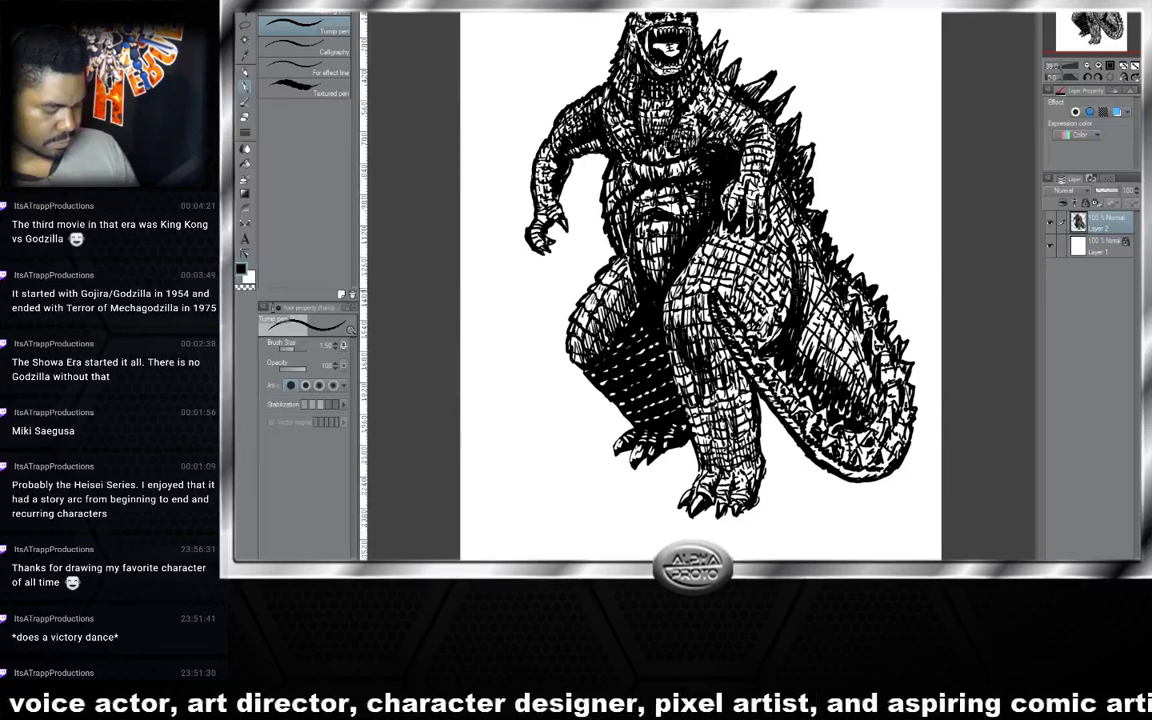
# - Add dark strokes to the tail section directly behind the near thigh
pyautogui.moveTo(711, 258)
pyautogui.mouseDown()
pyautogui.moveTo(703, 289)
pyautogui.moveTo(717, 319)
pyautogui.mouseUp()
pyautogui.moveTo(741, 264); pyautogui.dragTo(728, 303)
pyautogui.moveTo(749, 276); pyautogui.dragTo(731, 300)
pyautogui.moveTo(734, 303)
pyautogui.mouseDown()
pyautogui.moveTo(725, 320)
pyautogui.moveTo(743, 311)
pyautogui.mouseUp()
pyautogui.moveTo(743, 314); pyautogui.dragTo(739, 326)
pyautogui.moveTo(755, 316)
pyautogui.mouseDown()
pyautogui.moveTo(745, 334)
pyautogui.moveTo(760, 353)
pyautogui.mouseUp()
pyautogui.moveTo(782, 332)
pyautogui.mouseDown()
pyautogui.moveTo(778, 350)
pyautogui.moveTo(792, 344)
pyautogui.mouseUp()
pyautogui.moveTo(808, 328)
pyautogui.mouseDown()
pyautogui.moveTo(792, 342)
pyautogui.moveTo(815, 355)
pyautogui.mouseUp()
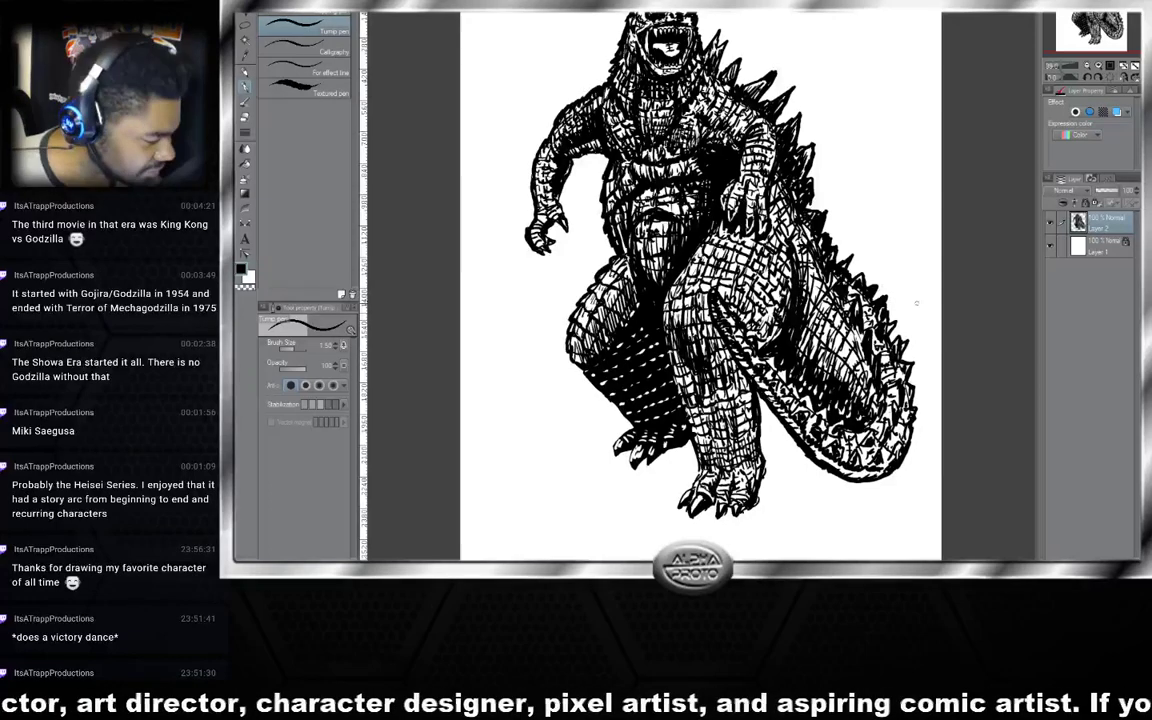
# - Tighten the hatching between the scales on the front of the near thigh
pyautogui.moveTo(659, 226); pyautogui.dragTo(651, 240)
pyautogui.moveTo(661, 232); pyautogui.dragTo(654, 256)
pyautogui.moveTo(673, 232); pyautogui.dragTo(649, 270)
pyautogui.moveTo(635, 234); pyautogui.dragTo(628, 250)
pyautogui.moveTo(630, 254)
pyautogui.mouseDown()
pyautogui.moveTo(627, 263)
pyautogui.moveTo(631, 250)
pyautogui.mouseUp()
pyautogui.moveTo(647, 223); pyautogui.dragTo(639, 258)
# - Hatch the side of the lower belly and the upper scales of the far thigh
pyautogui.moveTo(611, 182); pyautogui.dragTo(601, 196)
pyautogui.moveTo(601, 199); pyautogui.dragTo(588, 217)
pyautogui.moveTo(591, 212)
pyautogui.mouseDown()
pyautogui.moveTo(591, 241)
pyautogui.moveTo(591, 229)
pyautogui.mouseUp()
pyautogui.moveTo(581, 233); pyautogui.dragTo(577, 249)
pyautogui.moveTo(587, 233)
pyautogui.mouseDown()
pyautogui.moveTo(583, 247)
pyautogui.moveTo(560, 238)
pyautogui.moveTo(545, 256)
pyautogui.moveTo(556, 280)
pyautogui.mouseUp()
pyautogui.moveTo(556, 285)
pyautogui.mouseDown()
pyautogui.moveTo(548, 302)
pyautogui.moveTo(545, 293)
pyautogui.mouseUp()
pyautogui.moveTo(547, 267)
pyautogui.mouseDown()
pyautogui.moveTo(541, 277)
pyautogui.moveTo(545, 263)
pyautogui.mouseUp()
pyautogui.moveTo(546, 271); pyautogui.dragTo(537, 287)
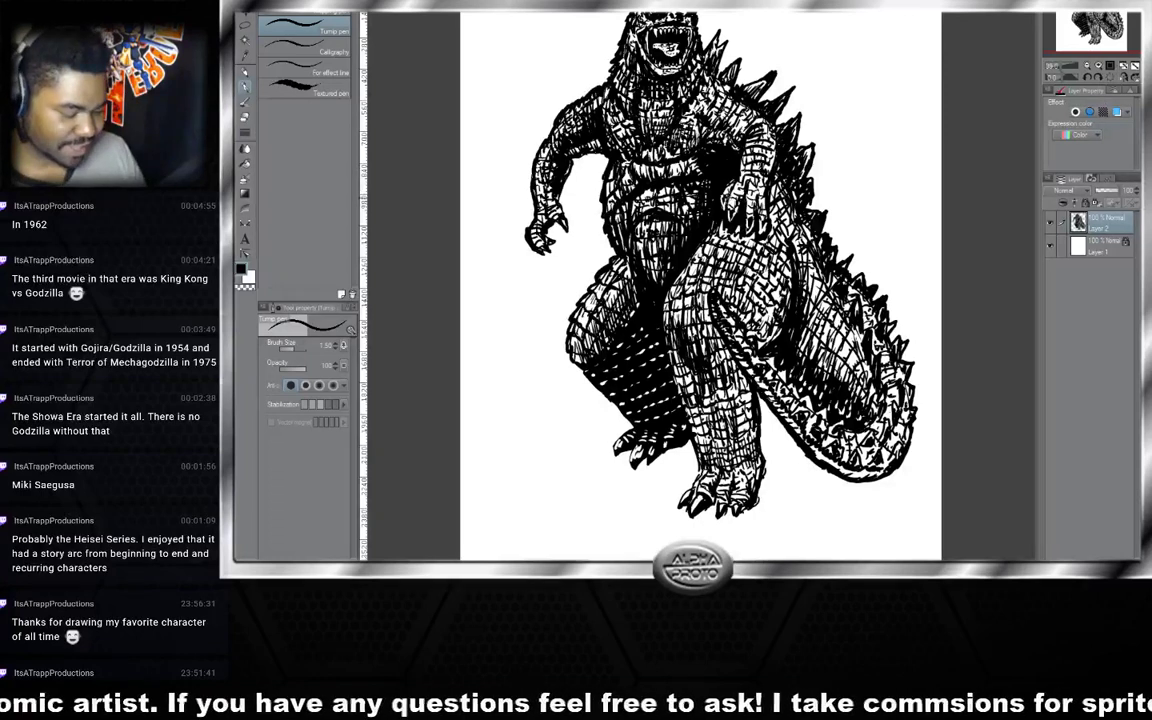
# - Add shadow strokes to the near forearm and hand and along the rear edge of the near thigh
pyautogui.moveTo(666, 156)
pyautogui.mouseDown()
pyautogui.moveTo(685, 174)
pyautogui.moveTo(675, 157)
pyautogui.mouseUp()
pyautogui.moveTo(680, 149); pyautogui.dragTo(694, 155)
pyautogui.moveTo(689, 143)
pyautogui.mouseDown()
pyautogui.moveTo(697, 151)
pyautogui.moveTo(678, 130)
pyautogui.mouseUp()
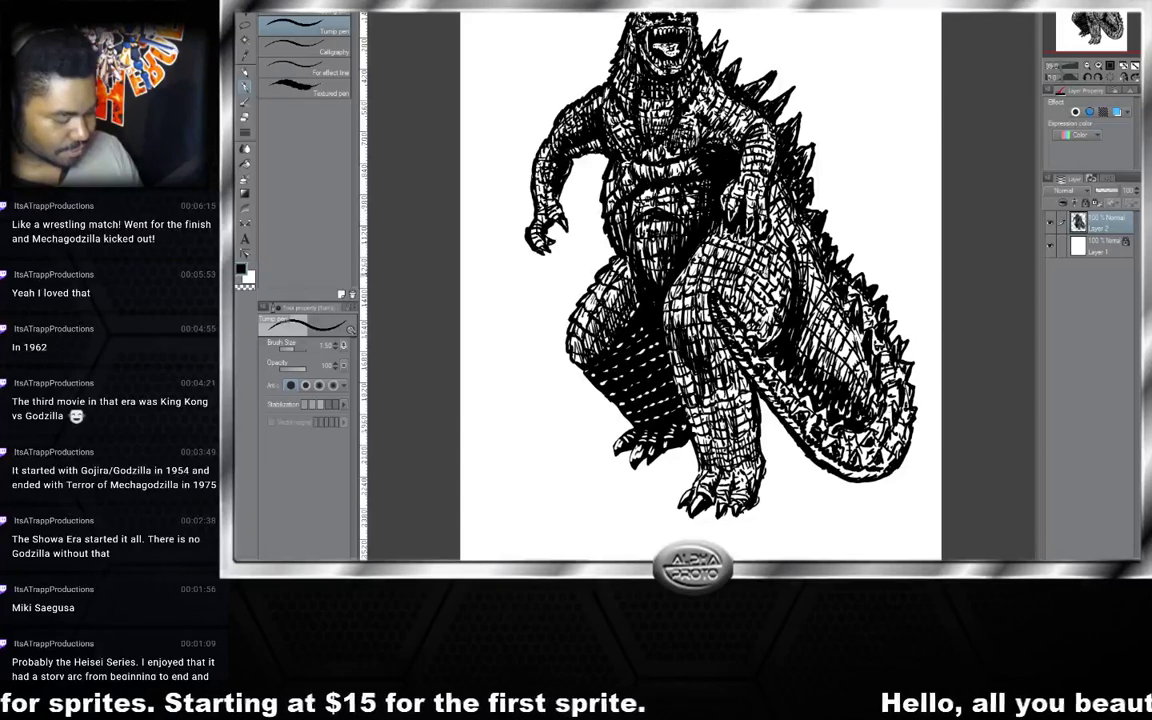
pyautogui.moveTo(698, 242); pyautogui.dragTo(692, 278)
pyautogui.moveTo(686, 252)
pyautogui.mouseDown()
pyautogui.moveTo(682, 268)
pyautogui.moveTo(674, 256)
pyautogui.moveTo(686, 280)
pyautogui.mouseUp()
pyautogui.moveTo(696, 276); pyautogui.dragTo(688, 292)
pyautogui.moveTo(689, 283); pyautogui.dragTo(683, 302)
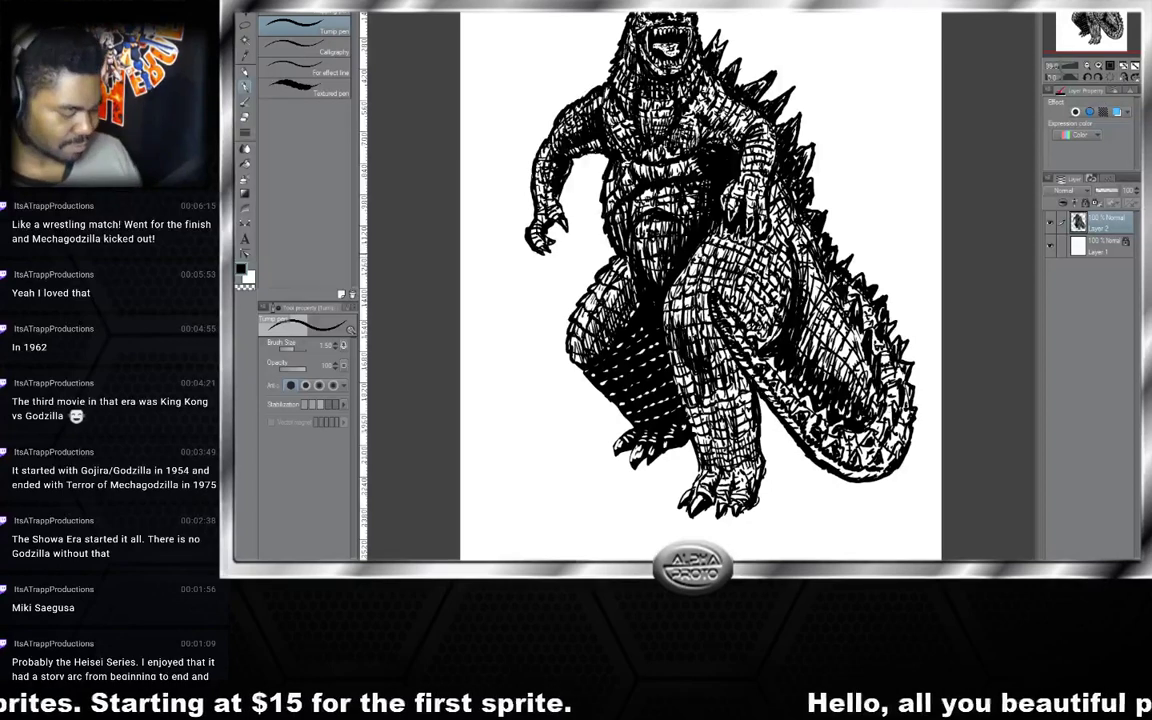
# - Hatch the tail from its base behind the hip down toward the lower bend
pyautogui.moveTo(722, 224)
pyautogui.mouseDown()
pyautogui.moveTo(716, 244)
pyautogui.moveTo(694, 201)
pyautogui.mouseUp()
pyautogui.moveTo(712, 192)
pyautogui.mouseDown()
pyautogui.moveTo(702, 214)
pyautogui.moveTo(712, 236)
pyautogui.mouseUp()
pyautogui.moveTo(727, 242); pyautogui.dragTo(723, 284)
pyautogui.moveTo(739, 252)
pyautogui.mouseDown()
pyautogui.moveTo(726, 305)
pyautogui.moveTo(735, 298)
pyautogui.mouseUp()
pyautogui.moveTo(731, 300); pyautogui.dragTo(732, 328)
pyautogui.moveTo(736, 299)
pyautogui.mouseDown()
pyautogui.moveTo(728, 329)
pyautogui.moveTo(741, 318)
pyautogui.mouseUp()
pyautogui.moveTo(752, 311); pyautogui.dragTo(736, 341)
pyautogui.moveTo(749, 313); pyautogui.dragTo(738, 341)
pyautogui.moveTo(778, 335); pyautogui.dragTo(768, 355)
pyautogui.moveTo(772, 296)
pyautogui.mouseDown()
pyautogui.moveTo(758, 321)
pyautogui.moveTo(748, 313)
pyautogui.mouseUp()
pyautogui.moveTo(769, 308); pyautogui.dragTo(751, 325)
pyautogui.moveTo(775, 293); pyautogui.dragTo(764, 325)
pyautogui.moveTo(778, 328)
pyautogui.mouseDown()
pyautogui.moveTo(770, 337)
pyautogui.moveTo(797, 342)
pyautogui.moveTo(798, 361)
pyautogui.mouseUp()
pyautogui.moveTo(790, 296); pyautogui.dragTo(781, 316)
pyautogui.moveTo(767, 393)
pyautogui.mouseDown()
pyautogui.moveTo(781, 400)
pyautogui.moveTo(759, 400)
pyautogui.moveTo(752, 418)
pyautogui.moveTo(781, 430)
pyautogui.mouseUp()
pyautogui.moveTo(796, 419); pyautogui.dragTo(781, 430)
# - Deepen the hatching along the tail's inner edge and beside the near knee
pyautogui.moveTo(723, 378)
pyautogui.mouseDown()
pyautogui.moveTo(729, 396)
pyautogui.moveTo(726, 366)
pyautogui.moveTo(687, 321)
pyautogui.mouseUp()
pyautogui.moveTo(691, 329)
pyautogui.mouseDown()
pyautogui.moveTo(662, 304)
pyautogui.moveTo(667, 320)
pyautogui.mouseUp()
pyautogui.moveTo(673, 315); pyautogui.dragTo(661, 297)
pyautogui.moveTo(700, 357); pyautogui.dragTo(686, 345)
pyautogui.moveTo(694, 349); pyautogui.dragTo(677, 333)
pyautogui.moveTo(679, 336); pyautogui.dragTo(669, 328)
pyautogui.moveTo(716, 369); pyautogui.dragTo(701, 360)
pyautogui.moveTo(677, 373); pyautogui.dragTo(660, 345)
pyautogui.moveTo(677, 368); pyautogui.dragTo(664, 344)
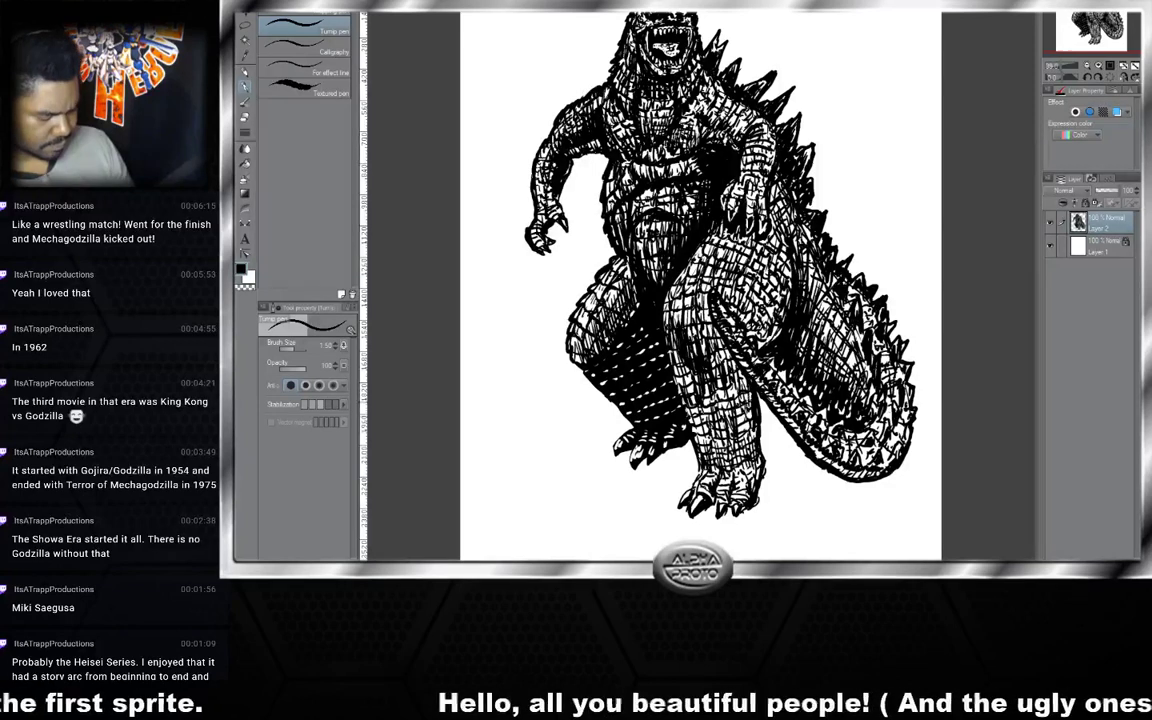
# - Cross-hatch the near leg from the ankle up over the shin and knee
pyautogui.moveTo(669, 397)
pyautogui.mouseDown()
pyautogui.moveTo(662, 373)
pyautogui.moveTo(626, 377)
pyautogui.mouseUp()
pyautogui.moveTo(630, 403); pyautogui.dragTo(622, 377)
pyautogui.moveTo(681, 413); pyautogui.dragTo(671, 398)
pyautogui.moveTo(637, 408)
pyautogui.mouseDown()
pyautogui.moveTo(631, 401)
pyautogui.moveTo(651, 402)
pyautogui.mouseUp()
pyautogui.moveTo(645, 409); pyautogui.dragTo(676, 404)
pyautogui.moveTo(641, 416); pyautogui.dragTo(669, 410)
pyautogui.moveTo(651, 420)
pyautogui.mouseDown()
pyautogui.moveTo(668, 414)
pyautogui.moveTo(624, 350)
pyautogui.mouseUp()
pyautogui.moveTo(639, 350)
pyautogui.mouseDown()
pyautogui.moveTo(636, 337)
pyautogui.moveTo(617, 337)
pyautogui.mouseUp()
pyautogui.moveTo(616, 328); pyautogui.dragTo(609, 320)
pyautogui.moveTo(633, 321); pyautogui.dragTo(628, 310)
pyautogui.moveTo(639, 305); pyautogui.dragTo(628, 293)
pyautogui.moveTo(635, 295); pyautogui.dragTo(617, 281)
pyautogui.moveTo(619, 274); pyautogui.dragTo(615, 268)
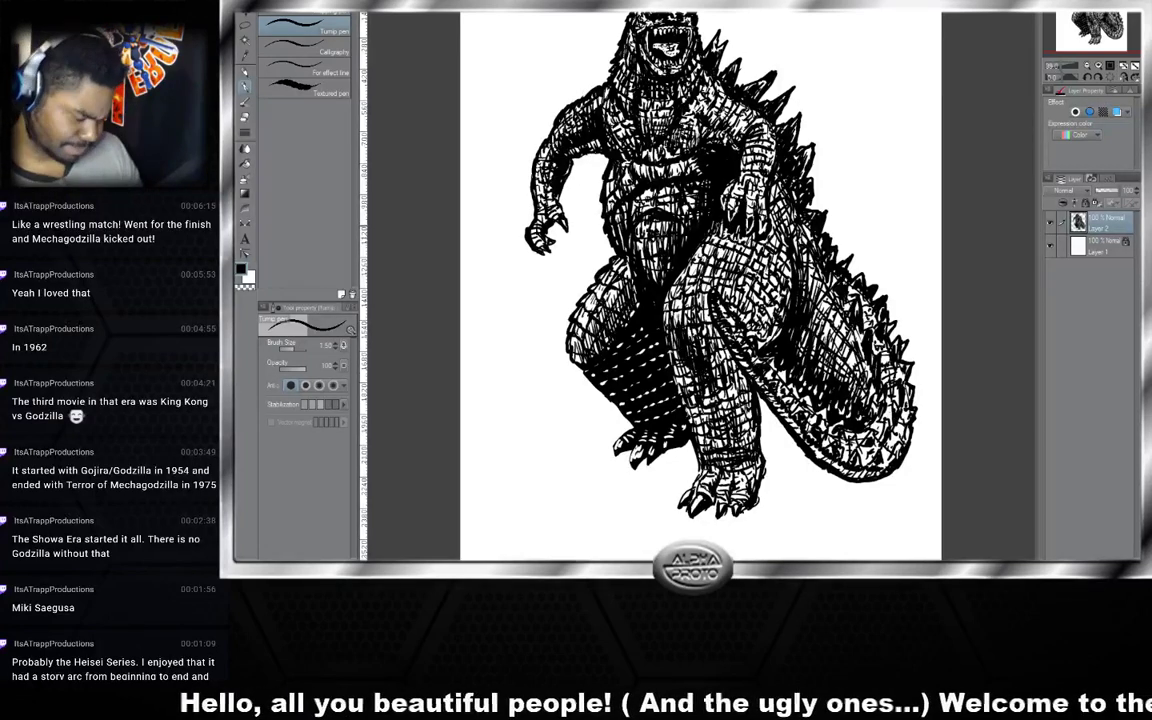
# - Reinforce the front contour of the near leg from thigh to foot and touch up the far leg's shading
pyautogui.moveTo(646, 199); pyautogui.dragTo(605, 255)
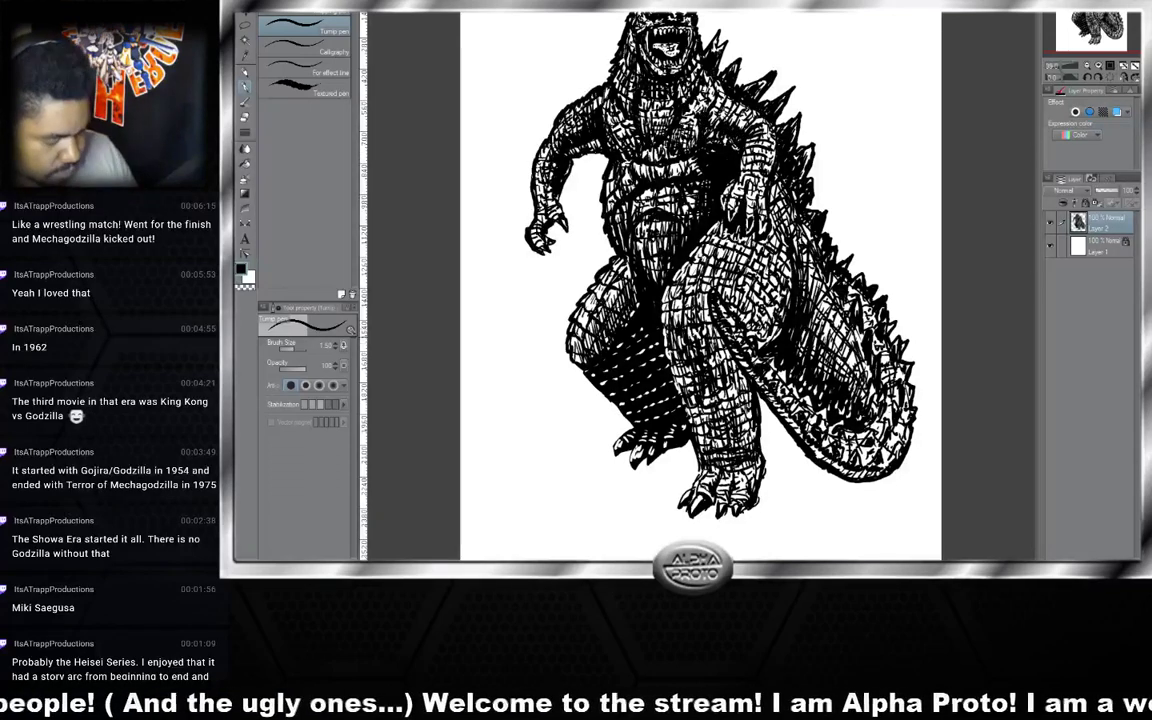
pyautogui.moveTo(626, 295)
pyautogui.mouseDown()
pyautogui.moveTo(607, 346)
pyautogui.moveTo(621, 349)
pyautogui.moveTo(633, 398)
pyautogui.mouseUp()
pyautogui.moveTo(641, 387)
pyautogui.mouseDown()
pyautogui.moveTo(652, 454)
pyautogui.moveTo(682, 424)
pyautogui.moveTo(627, 429)
pyautogui.mouseUp()
pyautogui.moveTo(627, 433)
pyautogui.mouseDown()
pyautogui.moveTo(634, 415)
pyautogui.moveTo(621, 441)
pyautogui.mouseUp()
pyautogui.moveTo(609, 455)
pyautogui.mouseDown()
pyautogui.moveTo(617, 444)
pyautogui.moveTo(572, 407)
pyautogui.mouseUp()
pyautogui.moveTo(566, 411); pyautogui.dragTo(575, 400)
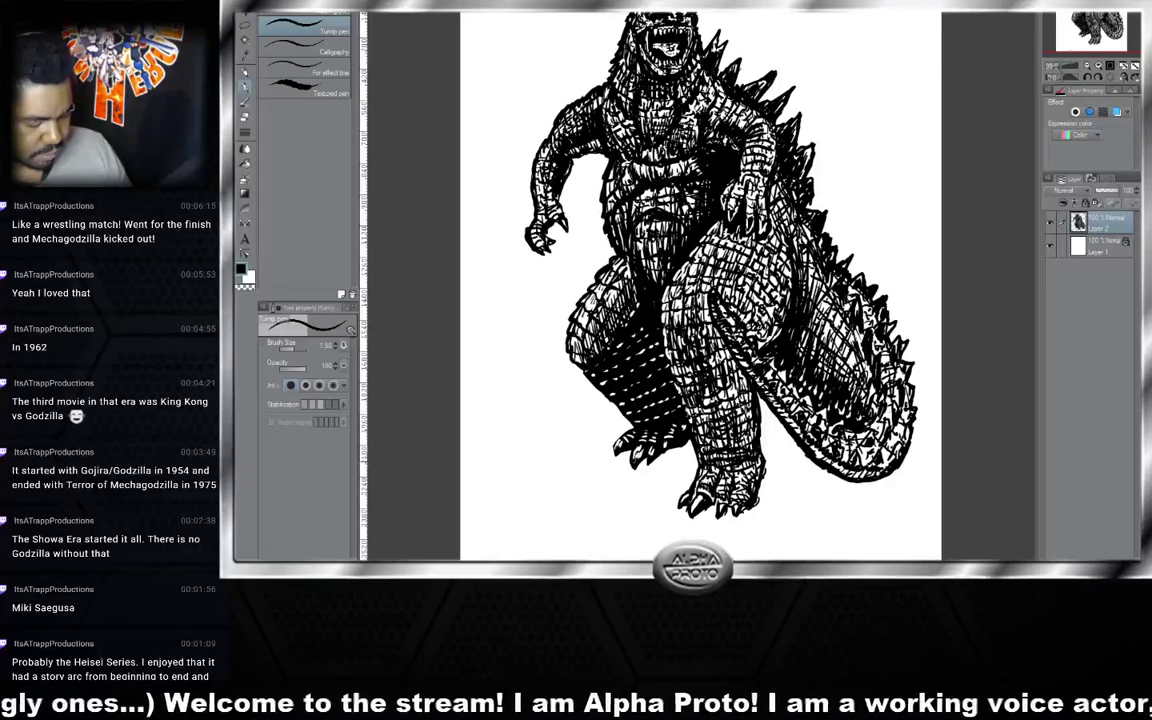
pyautogui.moveTo(582, 317); pyautogui.dragTo(579, 327)
pyautogui.moveTo(589, 322); pyautogui.dragTo(578, 334)
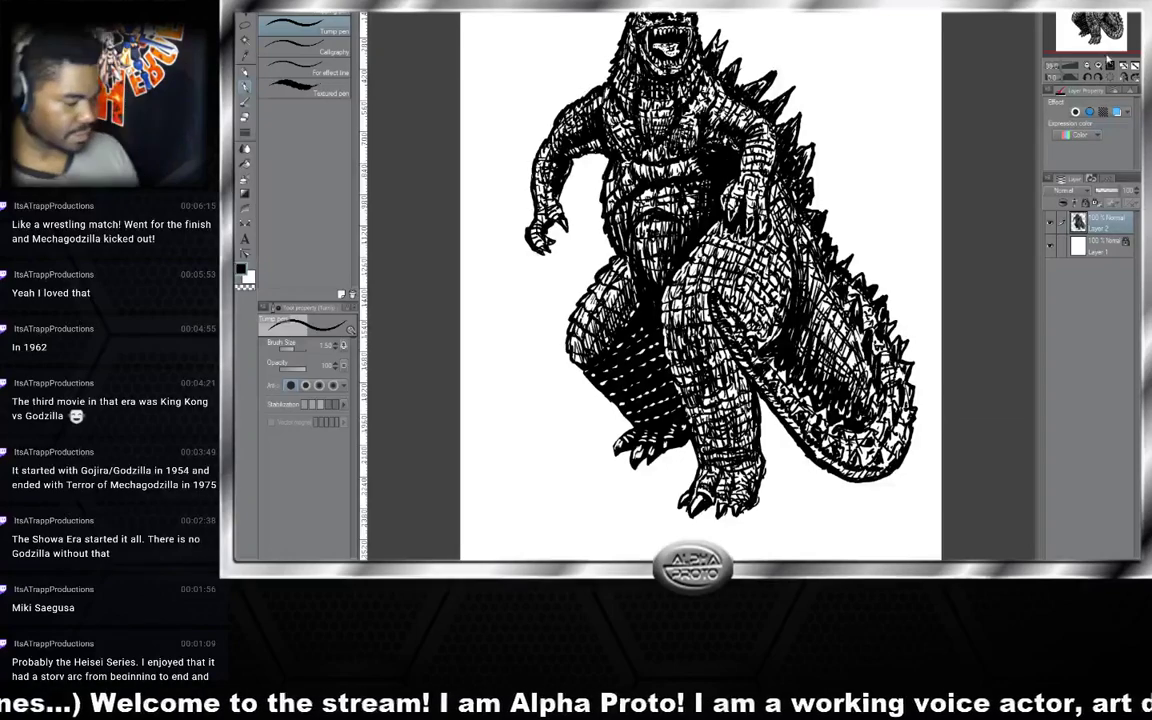
# - Draw an offset outline around the dorsal spikes, tail, feet and legs, leaving a narrow white gap
pyautogui.moveTo(1065, 68); pyautogui.dragTo(1058, 70)
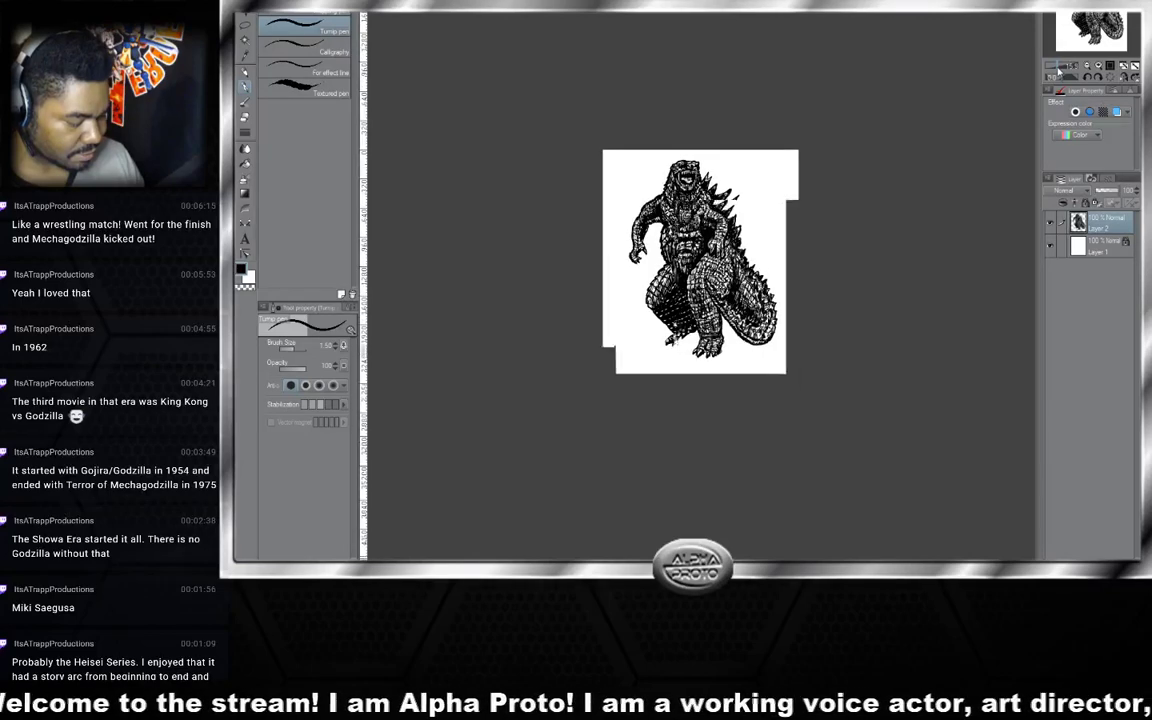
pyautogui.moveTo(1058, 70); pyautogui.dragTo(1062, 70)
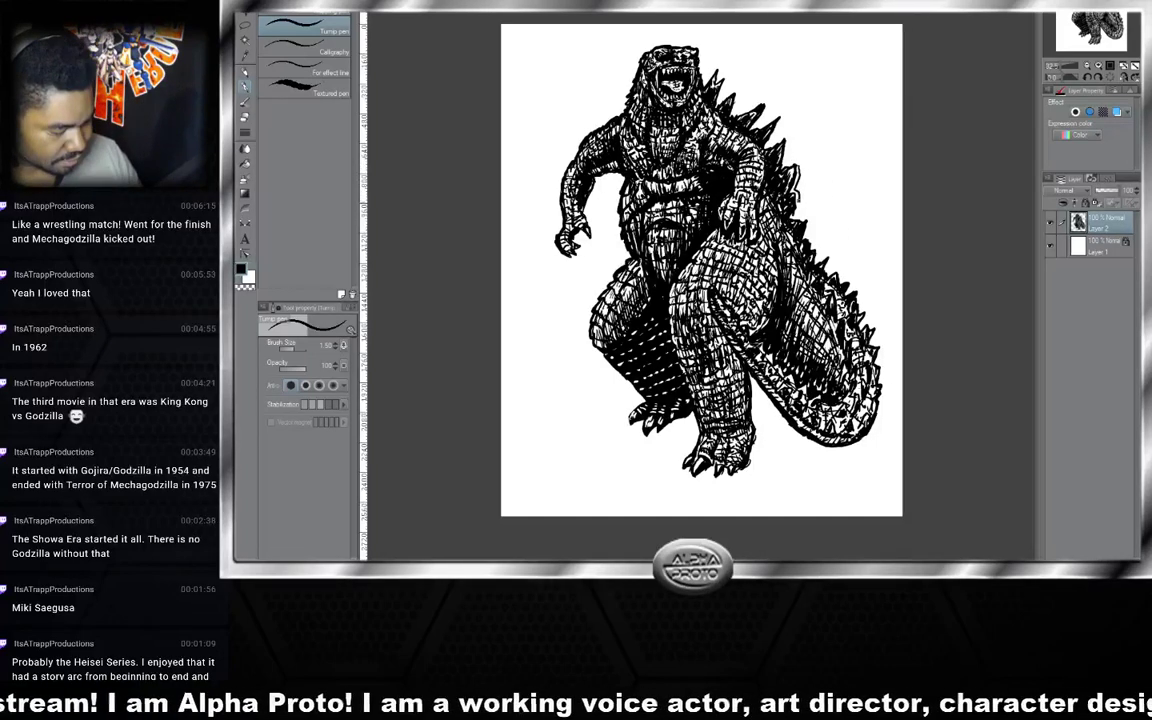
pyautogui.moveTo(722, 197)
pyautogui.mouseDown()
pyautogui.moveTo(773, 262)
pyautogui.moveTo(796, 356)
pyautogui.mouseUp()
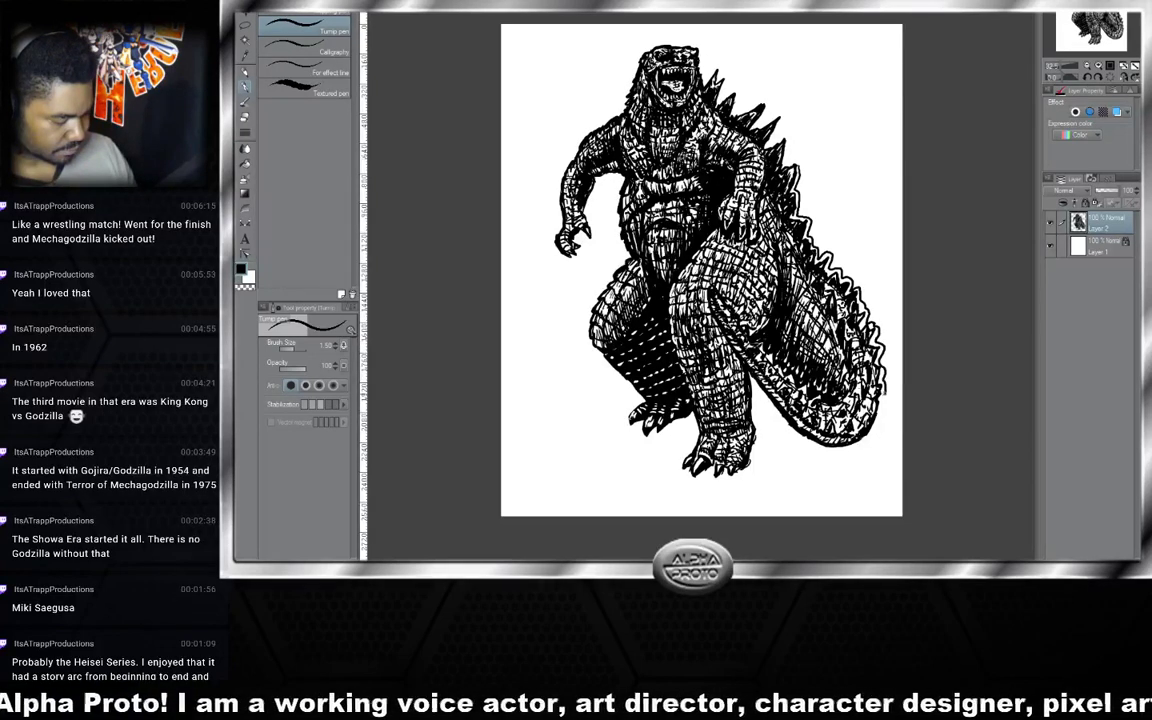
pyautogui.moveTo(873, 435); pyautogui.dragTo(816, 452)
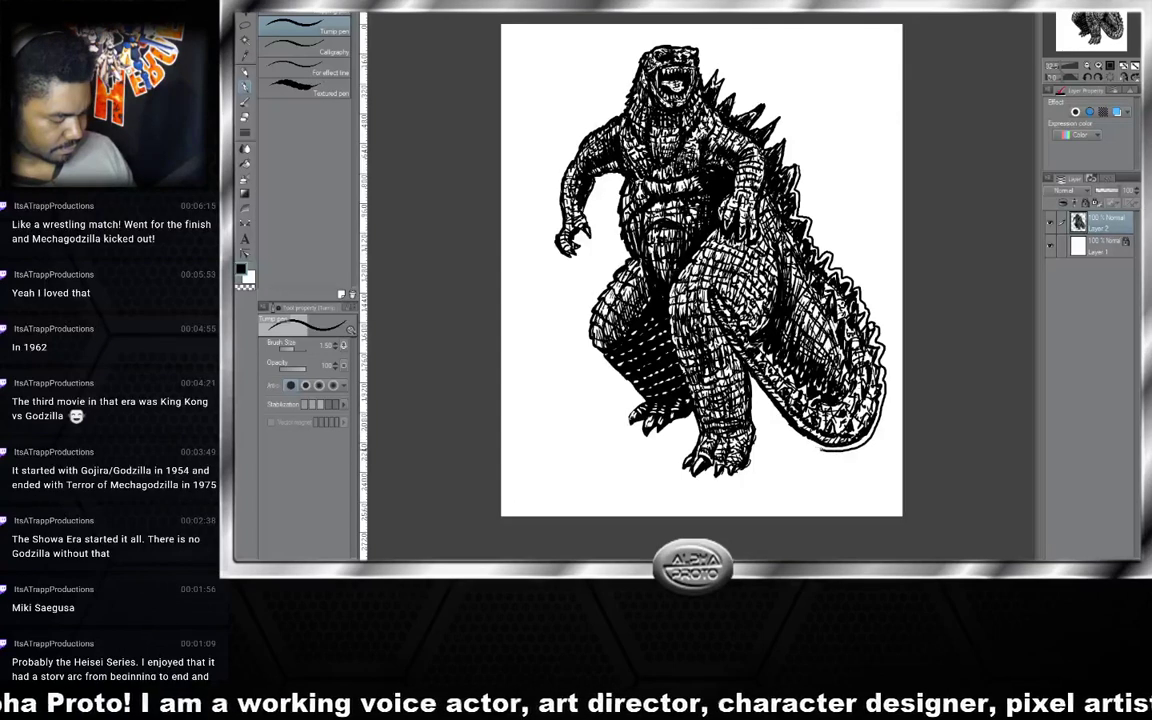
pyautogui.moveTo(720, 397)
pyautogui.mouseDown()
pyautogui.moveTo(677, 344)
pyautogui.moveTo(678, 424)
pyautogui.moveTo(611, 424)
pyautogui.moveTo(623, 378)
pyautogui.moveTo(584, 393)
pyautogui.moveTo(570, 355)
pyautogui.moveTo(606, 361)
pyautogui.moveTo(590, 344)
pyautogui.moveTo(601, 283)
pyautogui.mouseUp()
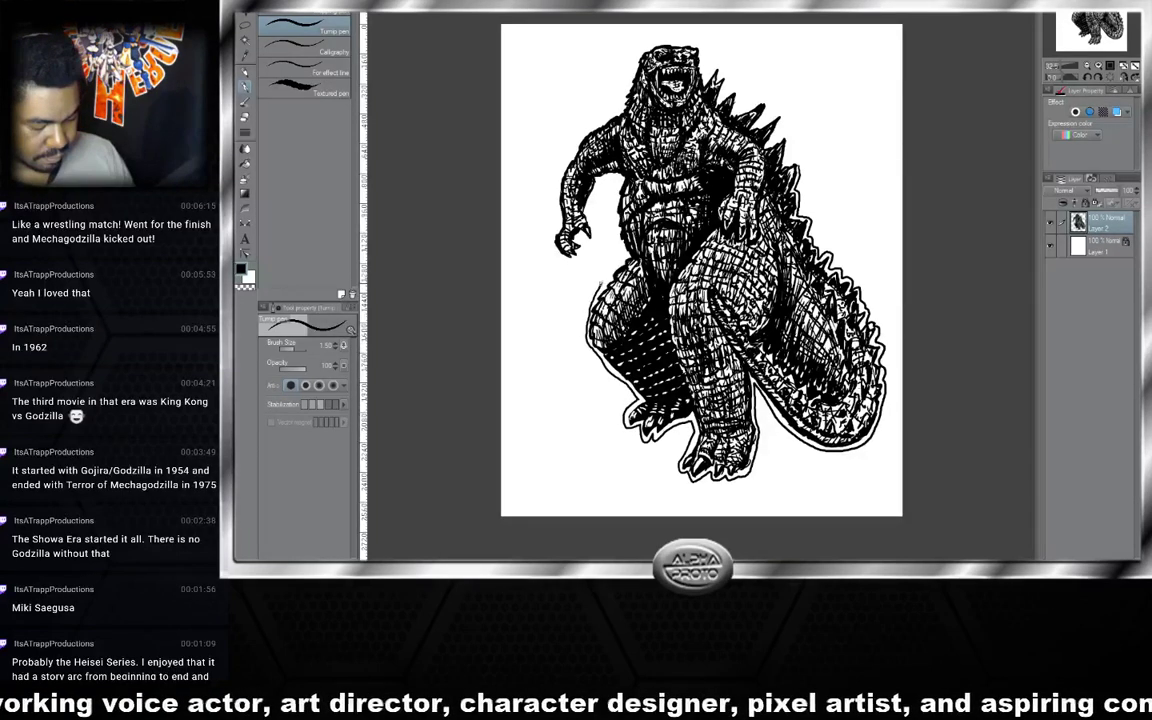
# - Outline a blocky city skyline on both sides of the monster and fill the area below it with solid black
pyautogui.moveTo(561, 229)
pyautogui.mouseDown()
pyautogui.moveTo(552, 200)
pyautogui.moveTo(521, 221)
pyautogui.mouseUp()
pyautogui.moveTo(578, 258)
pyautogui.mouseDown()
pyautogui.moveTo(553, 261)
pyautogui.moveTo(546, 150)
pyautogui.moveTo(455, 182)
pyautogui.mouseUp()
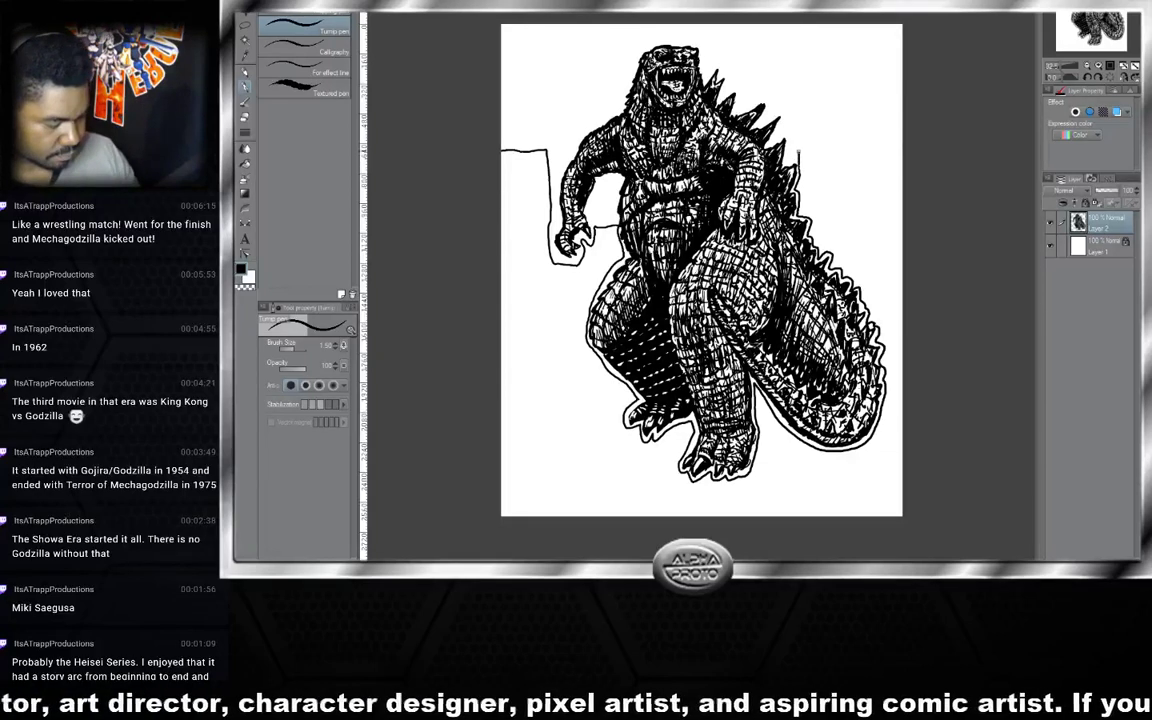
pyautogui.moveTo(798, 150); pyautogui.dragTo(798, 117)
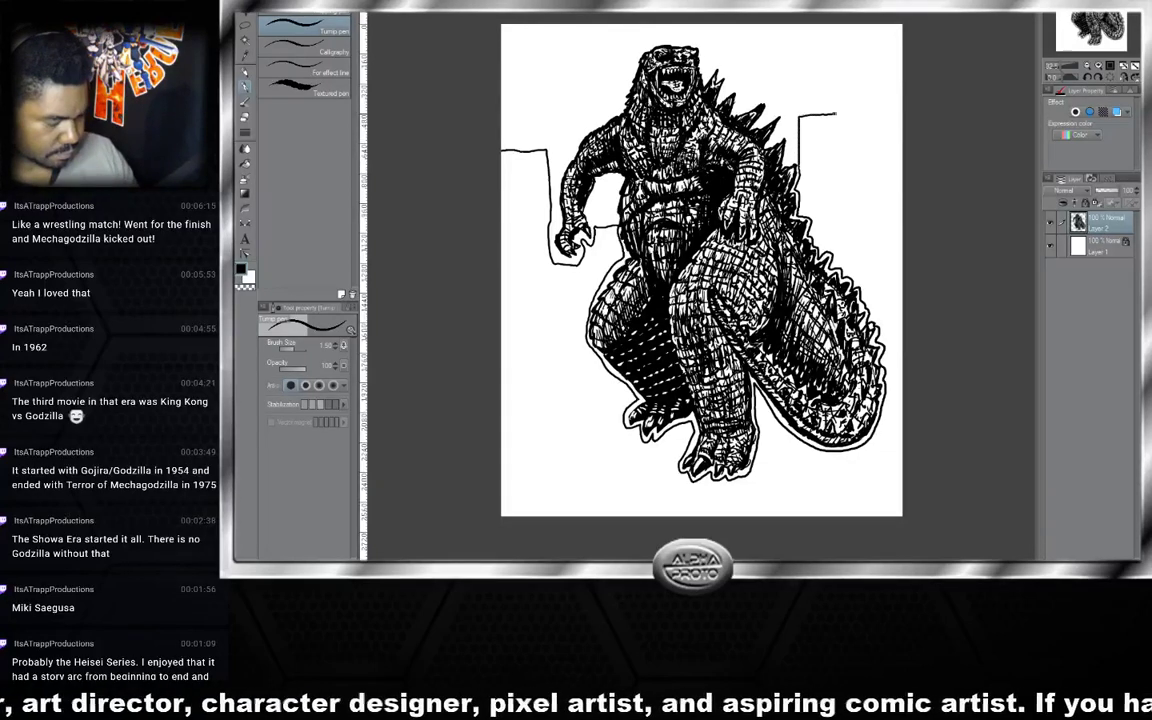
pyautogui.moveTo(859, 115)
pyautogui.mouseDown()
pyautogui.moveTo(858, 217)
pyautogui.moveTo(877, 199)
pyautogui.mouseUp()
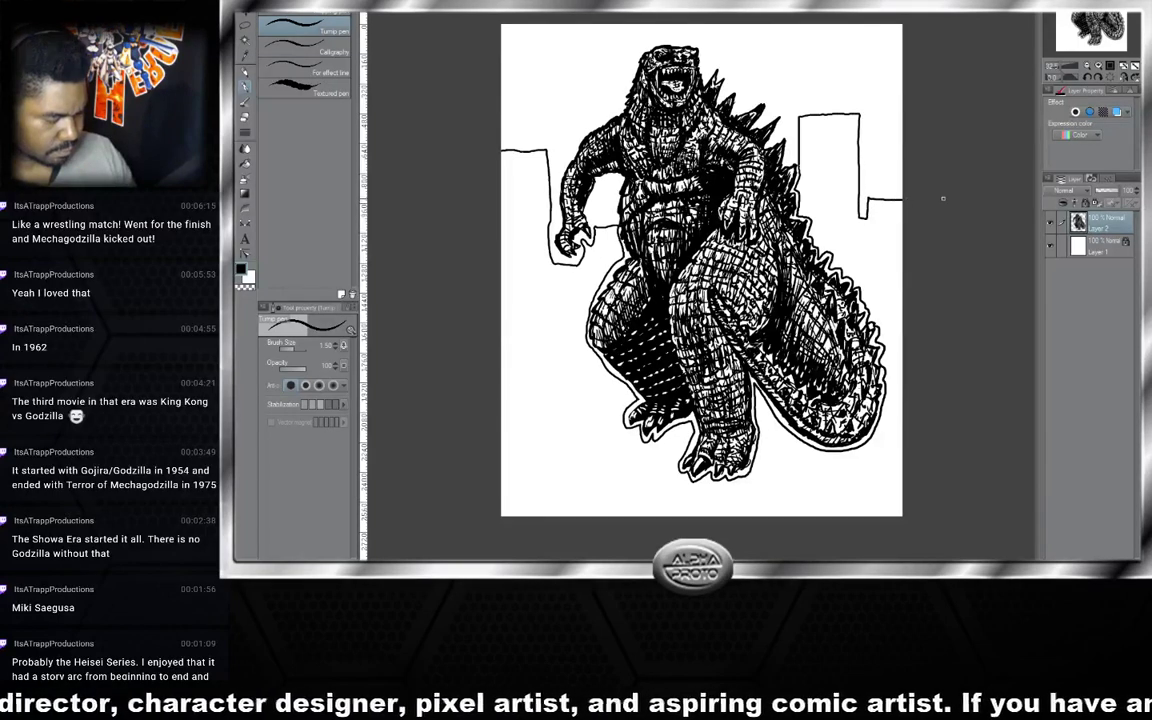
pyautogui.press('g')
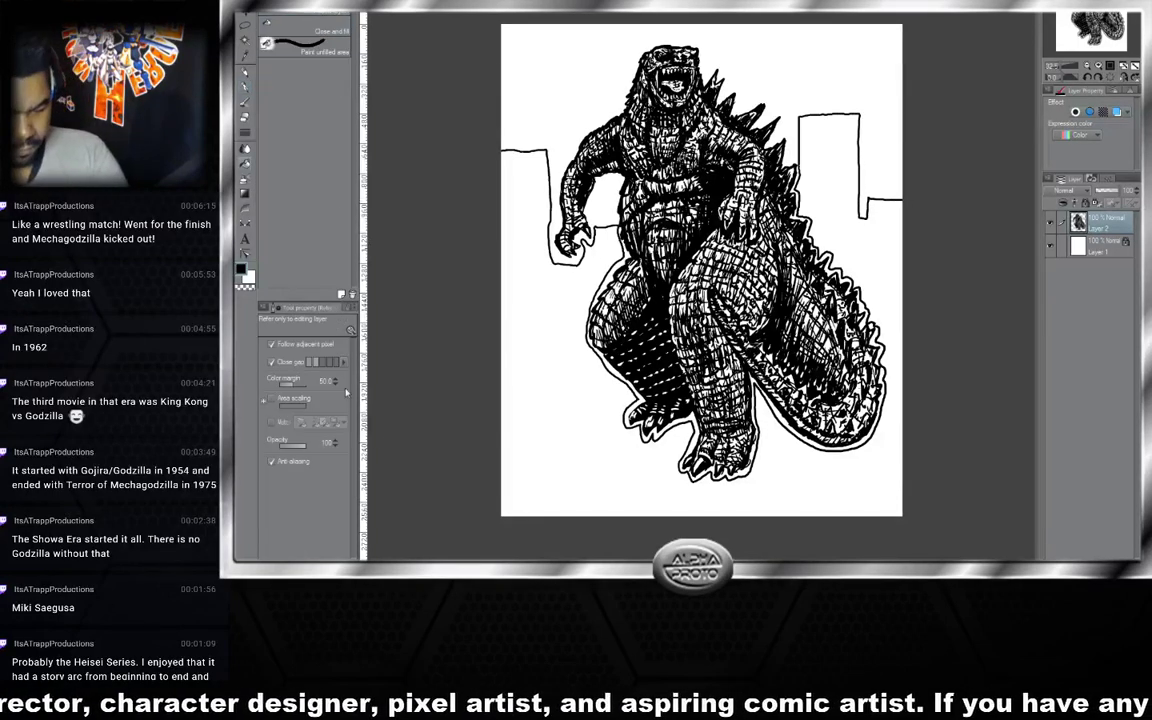
pyautogui.click(556, 382)
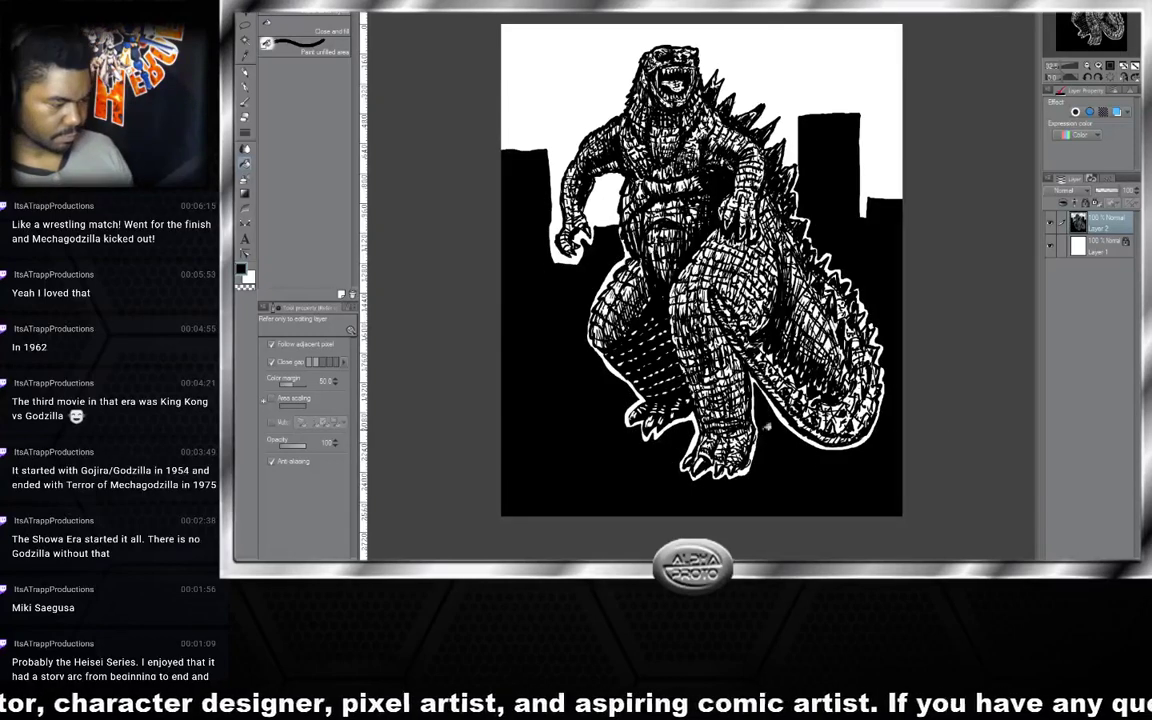
# - Draw wavy smoke trails with the Turnip pen rising above the building beside the outstretched arm
pyautogui.press('p')
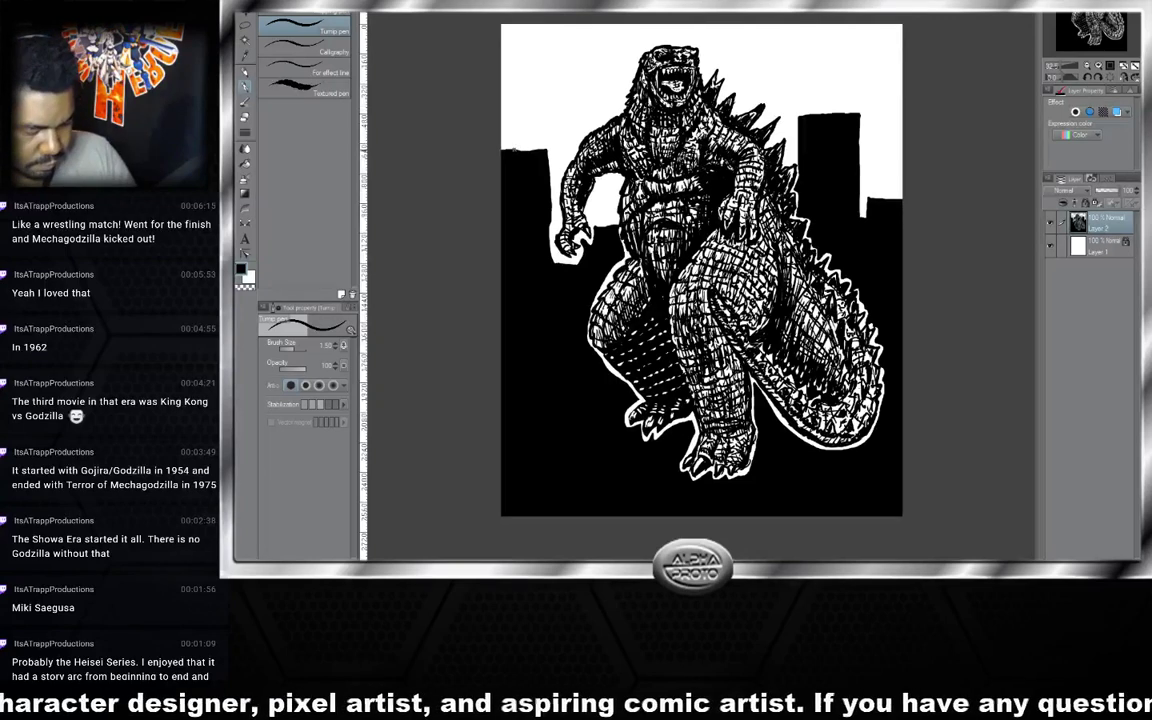
pyautogui.moveTo(513, 148)
pyautogui.mouseDown()
pyautogui.moveTo(571, 103)
pyautogui.moveTo(578, 52)
pyautogui.moveTo(653, 16)
pyautogui.moveTo(591, 42)
pyautogui.moveTo(579, 117)
pyautogui.moveTo(549, 130)
pyautogui.moveTo(539, 160)
pyautogui.moveTo(519, 155)
pyautogui.moveTo(546, 130)
pyautogui.mouseUp()
pyautogui.moveTo(588, 76); pyautogui.dragTo(585, 101)
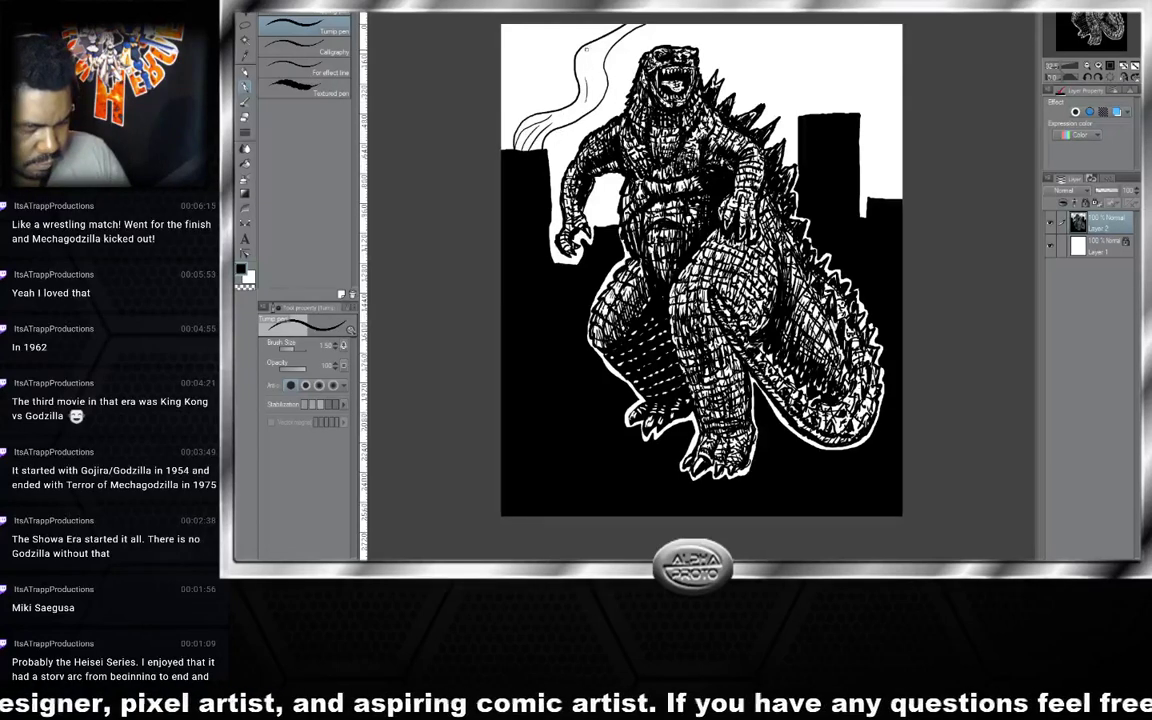
pyautogui.moveTo(590, 47); pyautogui.dragTo(580, 77)
pyautogui.moveTo(617, 33)
pyautogui.mouseDown()
pyautogui.moveTo(584, 76)
pyautogui.moveTo(587, 62)
pyautogui.moveTo(593, 94)
pyautogui.mouseUp()
pyautogui.moveTo(545, 45)
pyautogui.mouseDown()
pyautogui.moveTo(502, 100)
pyautogui.moveTo(537, 52)
pyautogui.moveTo(505, 90)
pyautogui.mouseUp()
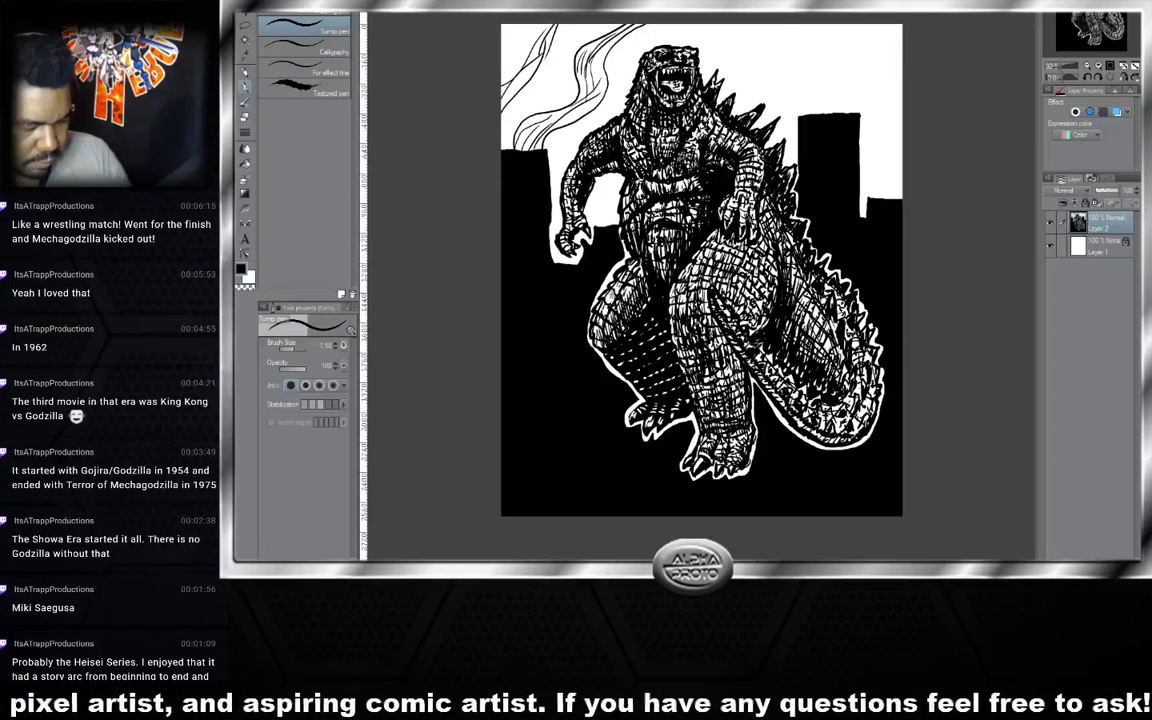
# - Draw thin smoke trails rising from the tall building on the tail side of the monster
pyautogui.moveTo(814, 112); pyautogui.dragTo(858, 32)
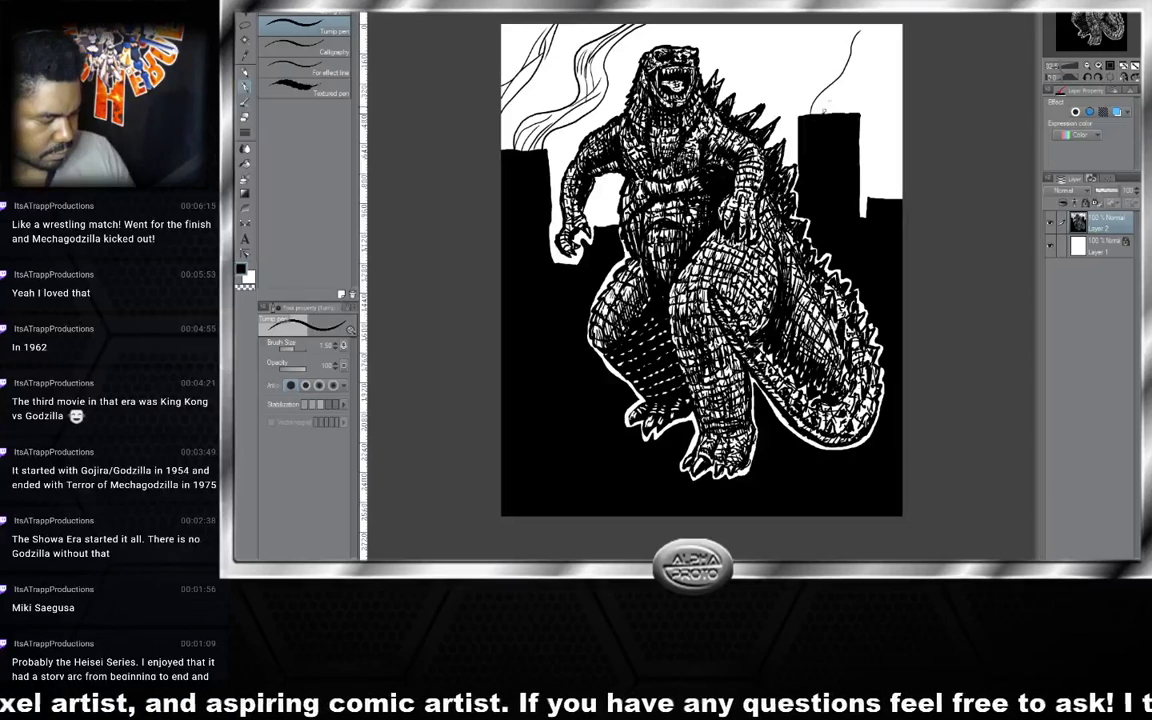
pyautogui.moveTo(810, 112); pyautogui.dragTo(856, 30)
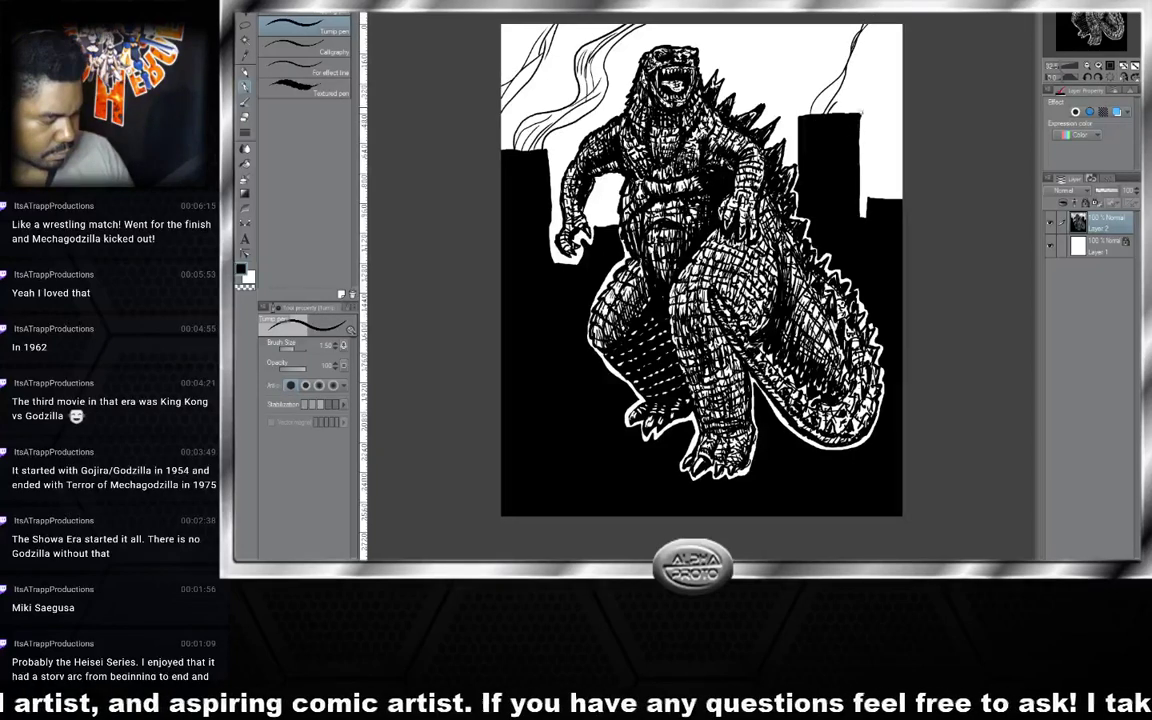
pyautogui.moveTo(864, 108); pyautogui.dragTo(905, 33)
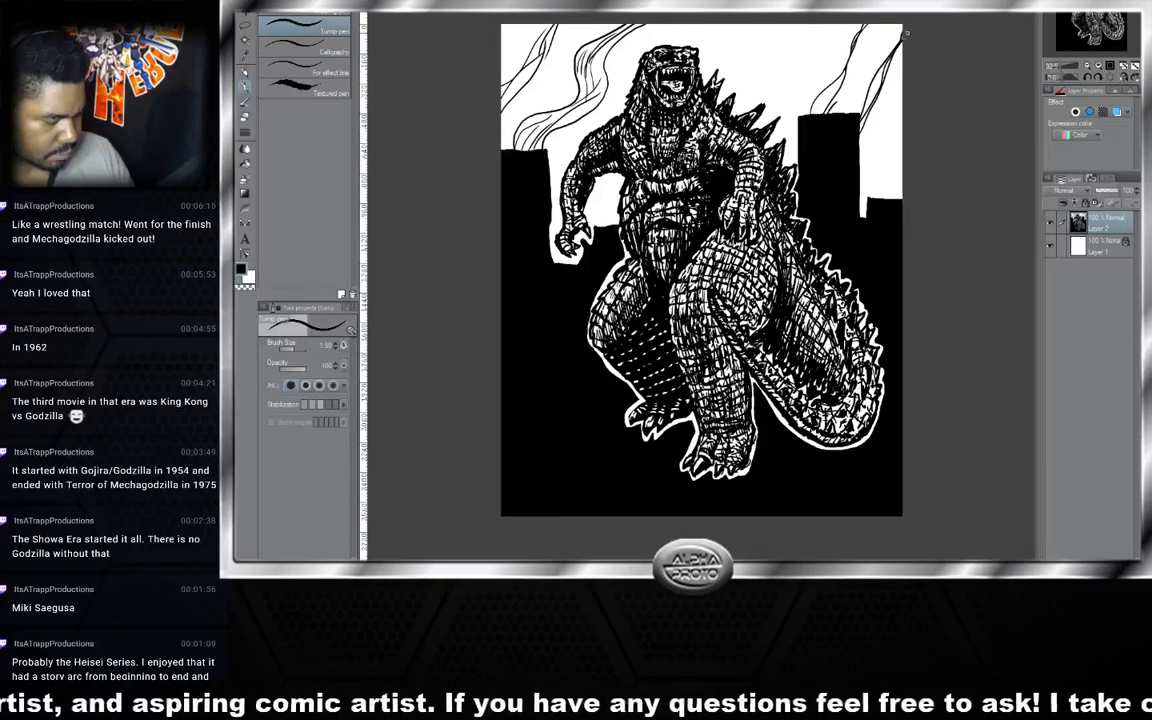
# - Extend the wavy smoke trails above the tall tail-side tower and add more rising from the lower building beside it
pyautogui.moveTo(833, 113)
pyautogui.mouseDown()
pyautogui.moveTo(869, 24)
pyautogui.moveTo(813, 115)
pyautogui.moveTo(857, 51)
pyautogui.mouseUp()
pyautogui.moveTo(861, 216); pyautogui.dragTo(903, 128)
pyautogui.moveTo(902, 158); pyautogui.dragTo(871, 200)
pyautogui.moveTo(862, 217); pyautogui.dragTo(896, 158)
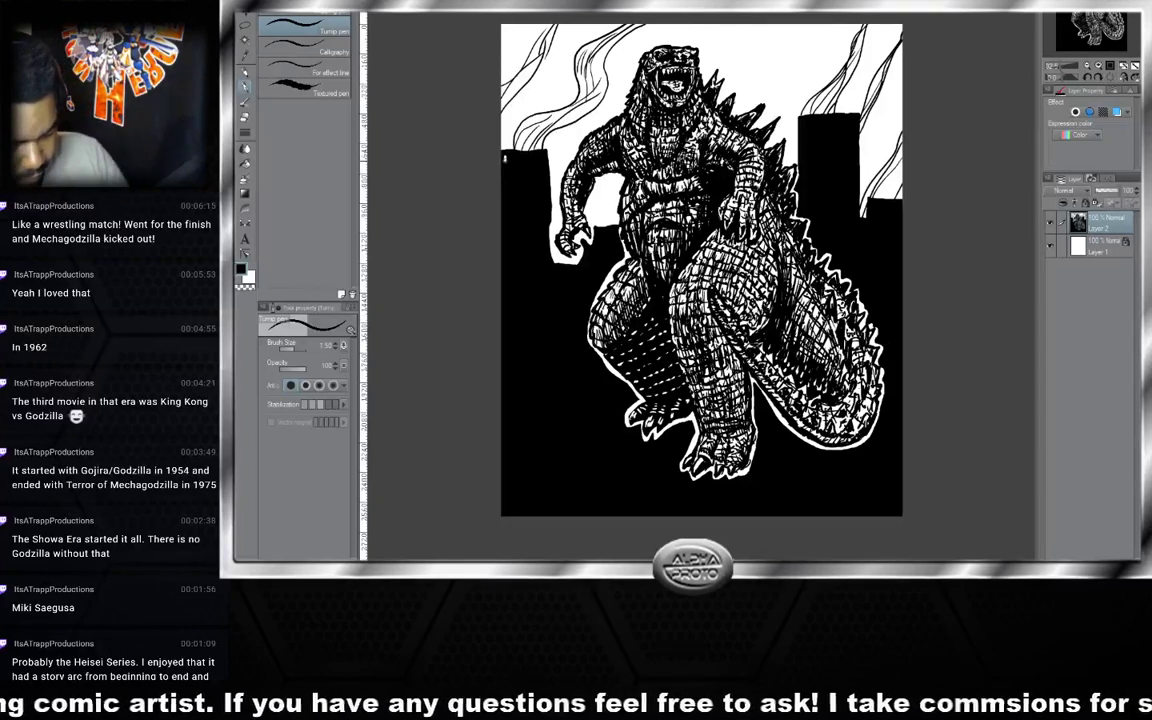
# - Draw evenly spaced vertical white lines down the fronts of the two tall towers flanking the monster
pyautogui.moveTo(505, 155); pyautogui.dragTo(507, 268)
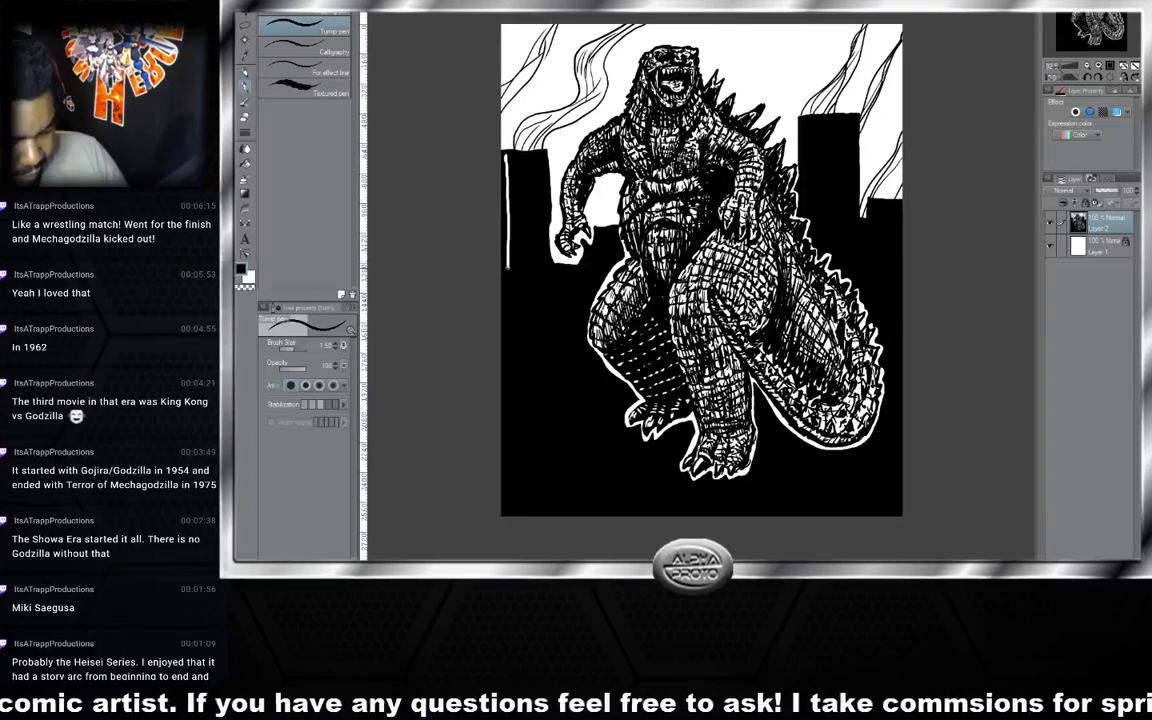
pyautogui.moveTo(511, 150)
pyautogui.mouseDown()
pyautogui.moveTo(512, 272)
pyautogui.moveTo(518, 170)
pyautogui.moveTo(520, 272)
pyautogui.moveTo(533, 225)
pyautogui.mouseUp()
pyautogui.moveTo(802, 117); pyautogui.dragTo(814, 214)
pyautogui.moveTo(818, 119); pyautogui.dragTo(834, 227)
pyautogui.moveTo(840, 121)
pyautogui.mouseDown()
pyautogui.moveTo(844, 224)
pyautogui.moveTo(853, 198)
pyautogui.moveTo(855, 229)
pyautogui.mouseUp()
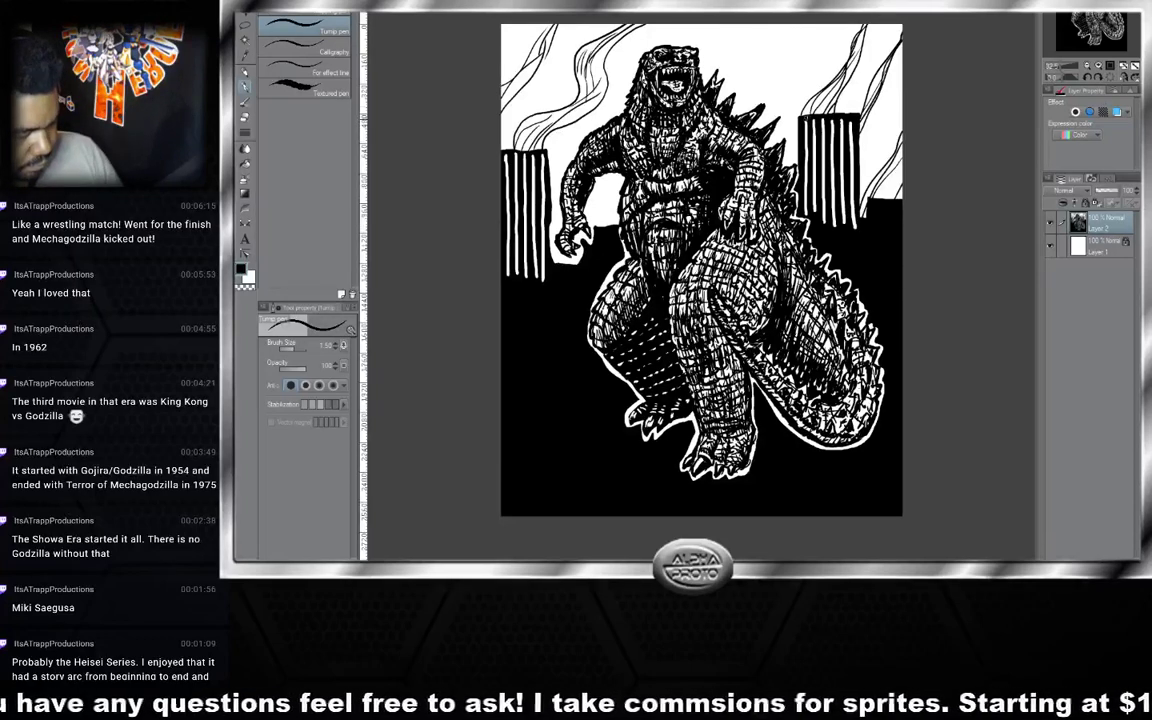
# - Set the Turnip pen size to 4.00 and cross the towers' white stripes with black bands to form window grids
pyautogui.press(']')
pyautogui.press(']')
pyautogui.press(']')
pyautogui.press(']')
pyautogui.press(']')
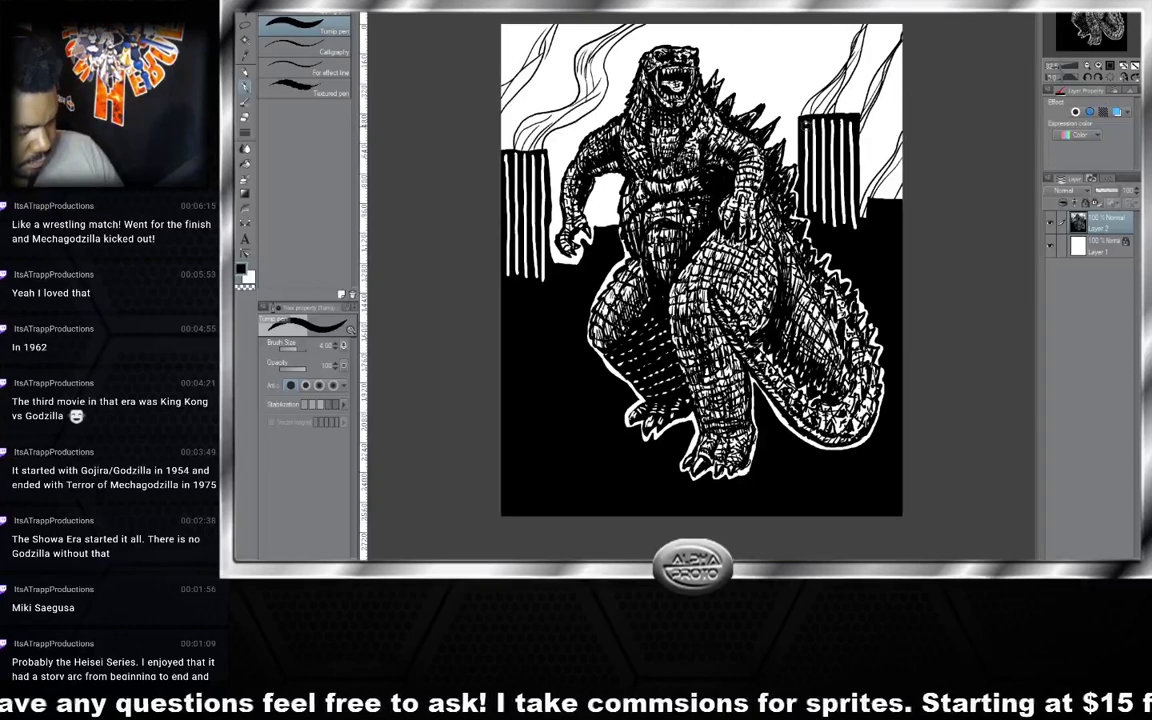
pyautogui.moveTo(806, 124)
pyautogui.mouseDown()
pyautogui.moveTo(855, 118)
pyautogui.moveTo(860, 133)
pyautogui.moveTo(838, 130)
pyautogui.moveTo(855, 130)
pyautogui.moveTo(855, 141)
pyautogui.moveTo(810, 150)
pyautogui.moveTo(855, 156)
pyautogui.moveTo(855, 143)
pyautogui.moveTo(858, 205)
pyautogui.mouseUp()
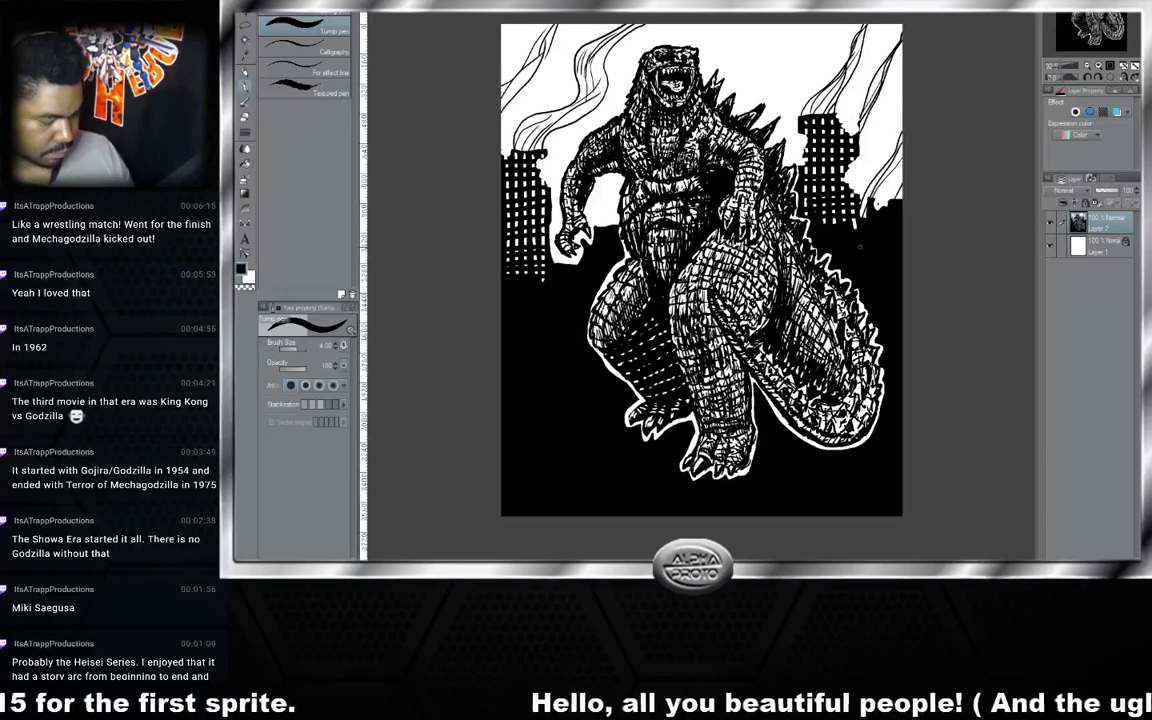
# - Outline the flat roofs and side edges of the foreground buildings in white on both sides of the monster
pyautogui.moveTo(859, 233)
pyautogui.mouseDown()
pyautogui.moveTo(859, 258)
pyautogui.moveTo(903, 232)
pyautogui.moveTo(860, 281)
pyautogui.moveTo(891, 318)
pyautogui.mouseUp()
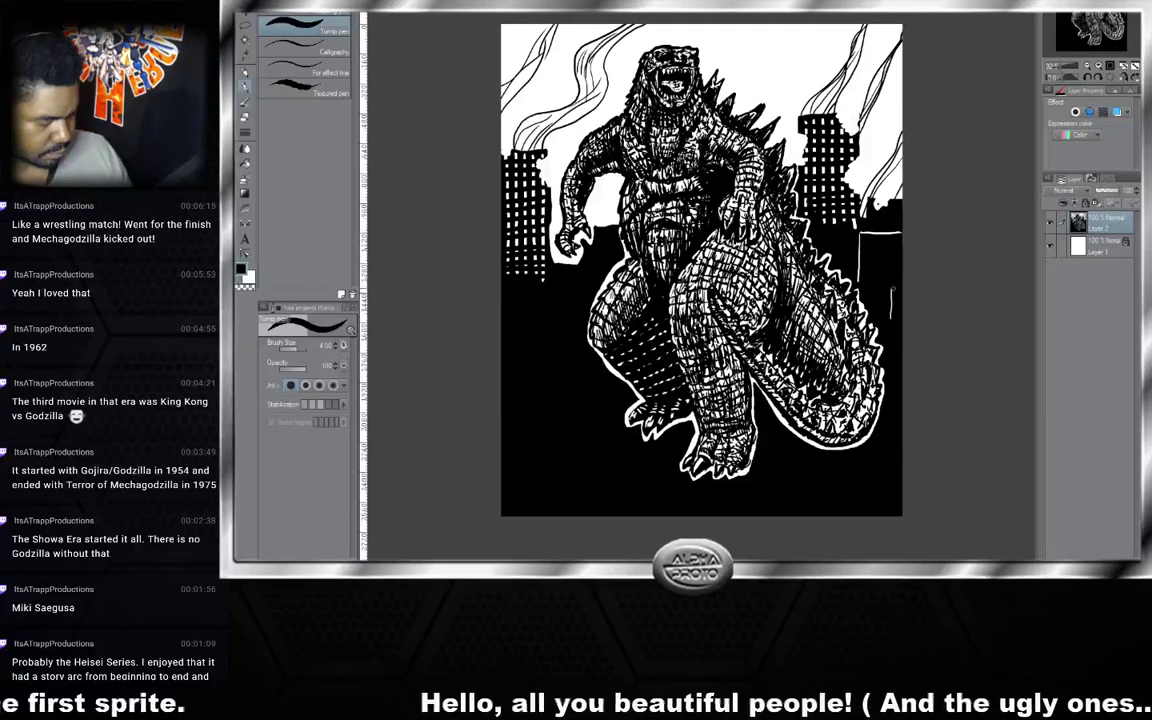
pyautogui.moveTo(501, 285)
pyautogui.mouseDown()
pyautogui.moveTo(562, 285)
pyautogui.moveTo(572, 322)
pyautogui.mouseUp()
pyautogui.moveTo(618, 400)
pyautogui.mouseDown()
pyautogui.moveTo(618, 491)
pyautogui.moveTo(501, 410)
pyautogui.mouseUp()
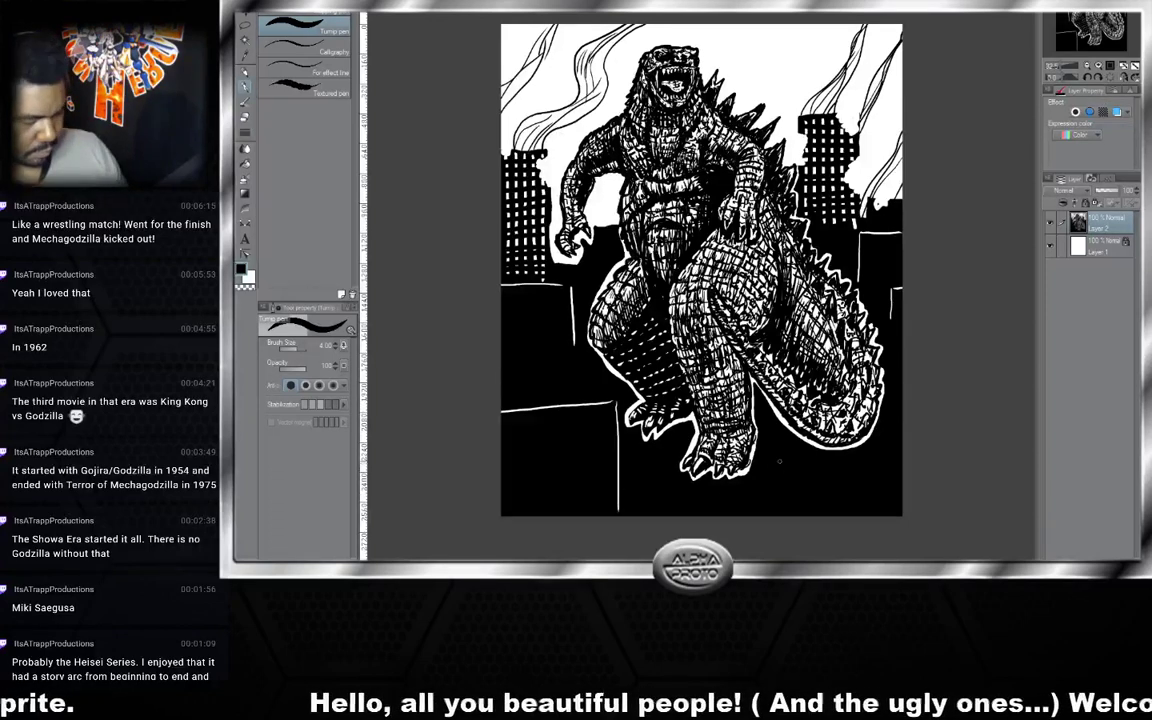
pyautogui.moveTo(770, 462); pyautogui.dragTo(902, 462)
pyautogui.moveTo(770, 464); pyautogui.dragTo(770, 515)
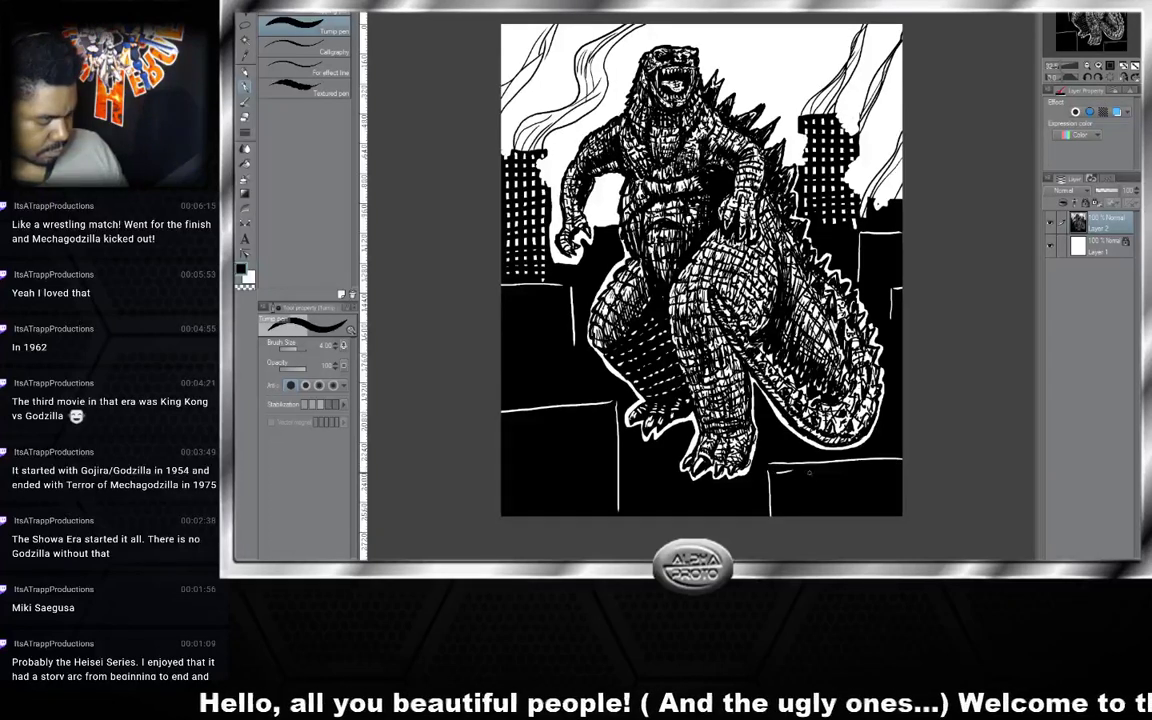
# - Add second roof lines and short vertical white hatching beneath the roof edges of the foreground buildings
pyautogui.moveTo(809, 474); pyautogui.dragTo(909, 466)
pyautogui.moveTo(893, 301)
pyautogui.mouseDown()
pyautogui.moveTo(890, 369)
pyautogui.moveTo(898, 298)
pyautogui.mouseUp()
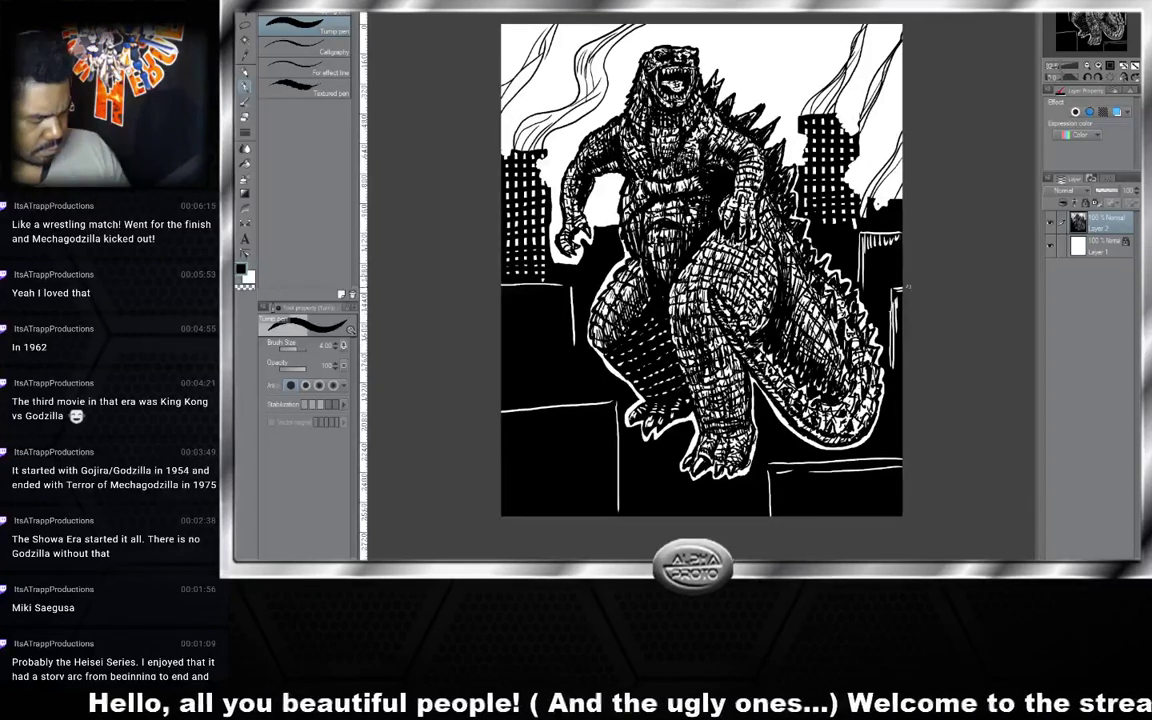
pyautogui.moveTo(508, 290); pyautogui.dragTo(570, 292)
pyautogui.moveTo(512, 268)
pyautogui.mouseDown()
pyautogui.moveTo(514, 330)
pyautogui.moveTo(507, 270)
pyautogui.mouseUp()
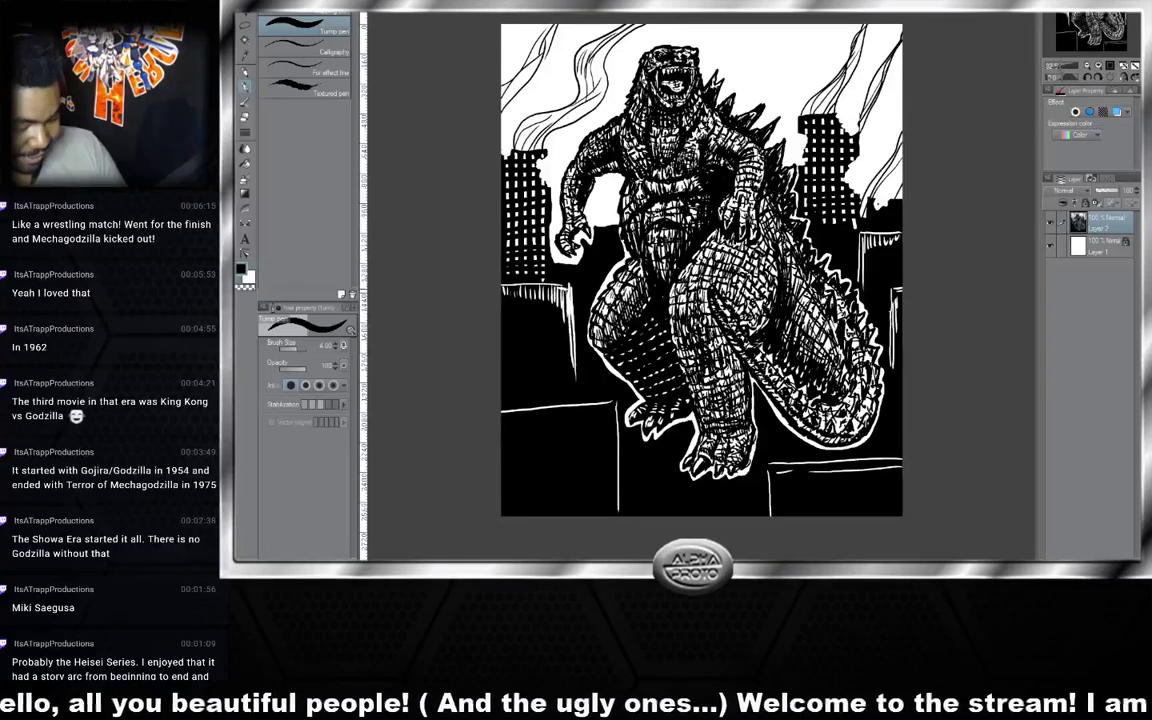
pyautogui.moveTo(612, 412)
pyautogui.mouseDown()
pyautogui.moveTo(610, 440)
pyautogui.moveTo(598, 410)
pyautogui.moveTo(586, 438)
pyautogui.moveTo(572, 410)
pyautogui.moveTo(560, 438)
pyautogui.moveTo(548, 410)
pyautogui.moveTo(528, 438)
pyautogui.moveTo(507, 415)
pyautogui.mouseUp()
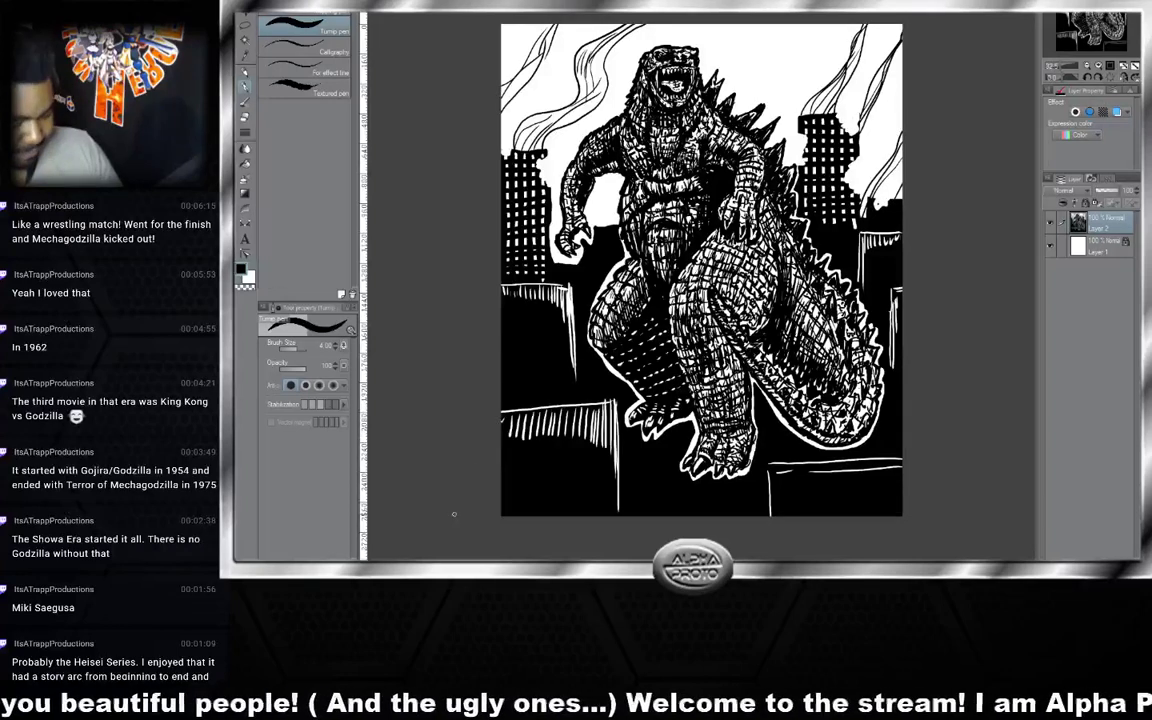
pyautogui.moveTo(774, 467)
pyautogui.mouseDown()
pyautogui.moveTo(784, 490)
pyautogui.moveTo(789, 467)
pyautogui.moveTo(799, 490)
pyautogui.moveTo(806, 467)
pyautogui.moveTo(830, 490)
pyautogui.moveTo(854, 467)
pyautogui.moveTo(877, 490)
pyautogui.moveTo(899, 467)
pyautogui.mouseUp()
pyautogui.moveTo(801, 416); pyautogui.dragTo(791, 438)
pyautogui.moveTo(811, 414); pyautogui.dragTo(807, 435)
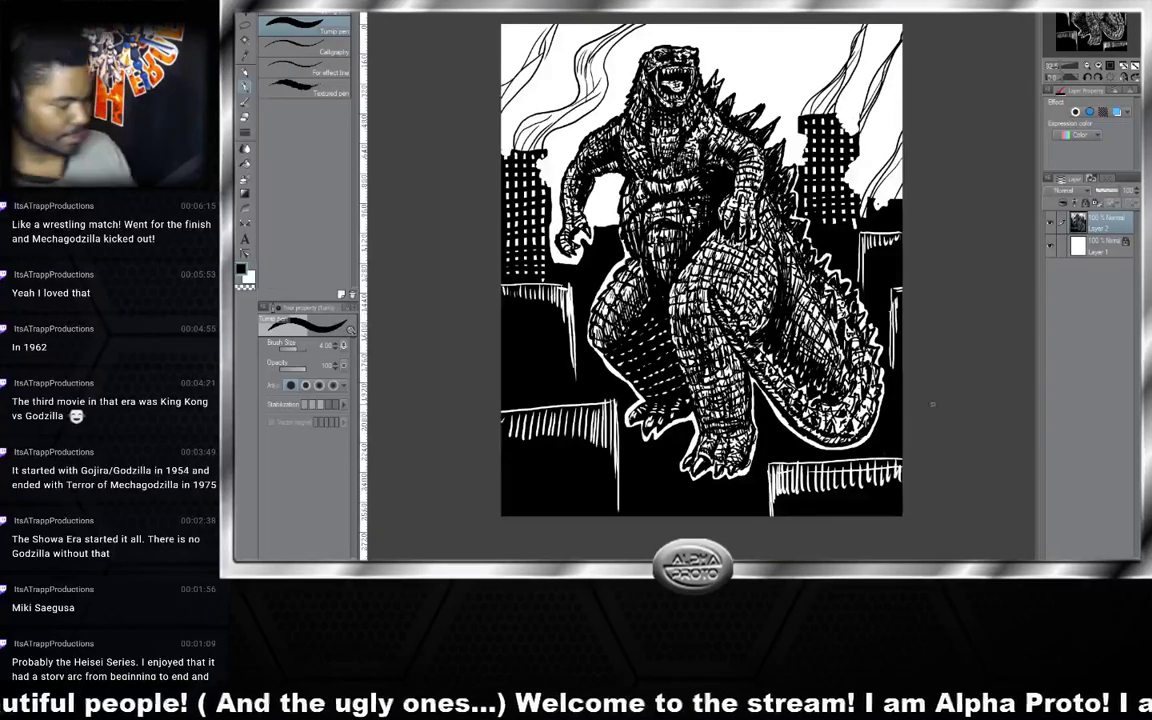
# - Reinforce the foreground buildings' side edges with long white strokes and cross-hatch the bands beneath their roofs
pyautogui.moveTo(605, 420); pyautogui.dragTo(623, 520)
pyautogui.moveTo(611, 436); pyautogui.dragTo(620, 530)
pyautogui.moveTo(552, 403); pyautogui.dragTo(555, 466)
pyautogui.moveTo(500, 421); pyautogui.dragTo(604, 408)
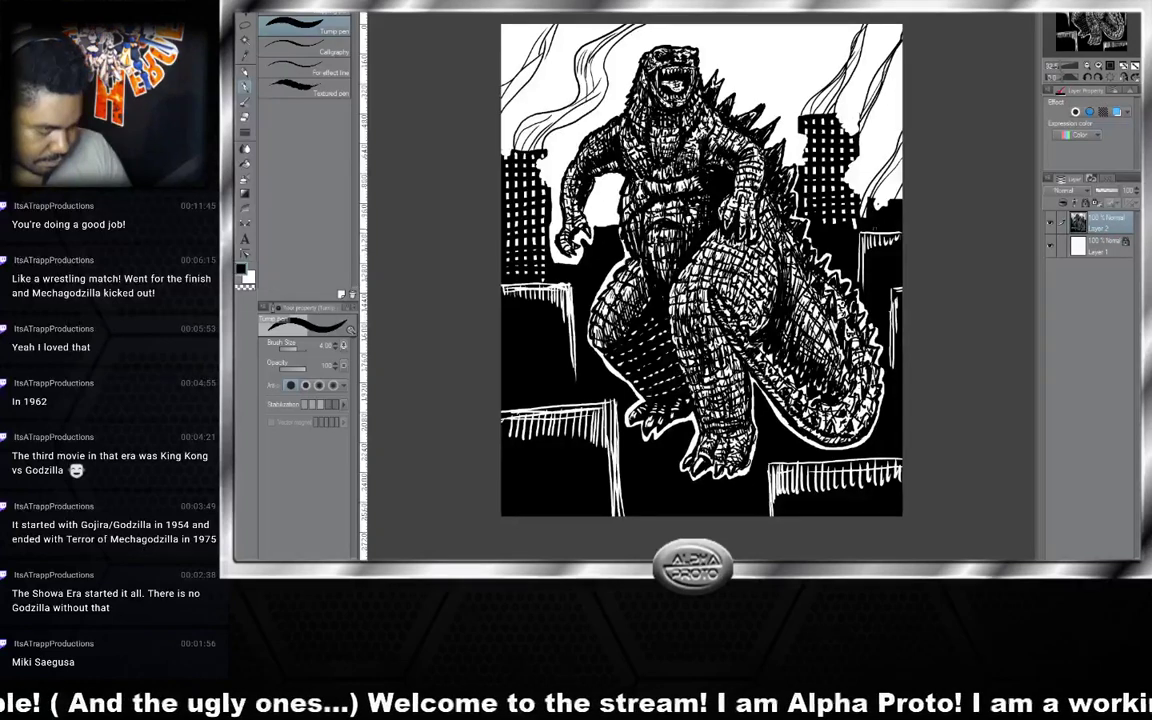
pyautogui.moveTo(770, 214)
pyautogui.mouseDown()
pyautogui.moveTo(809, 208)
pyautogui.moveTo(777, 254)
pyautogui.mouseUp()
pyautogui.moveTo(773, 213); pyautogui.dragTo(780, 266)
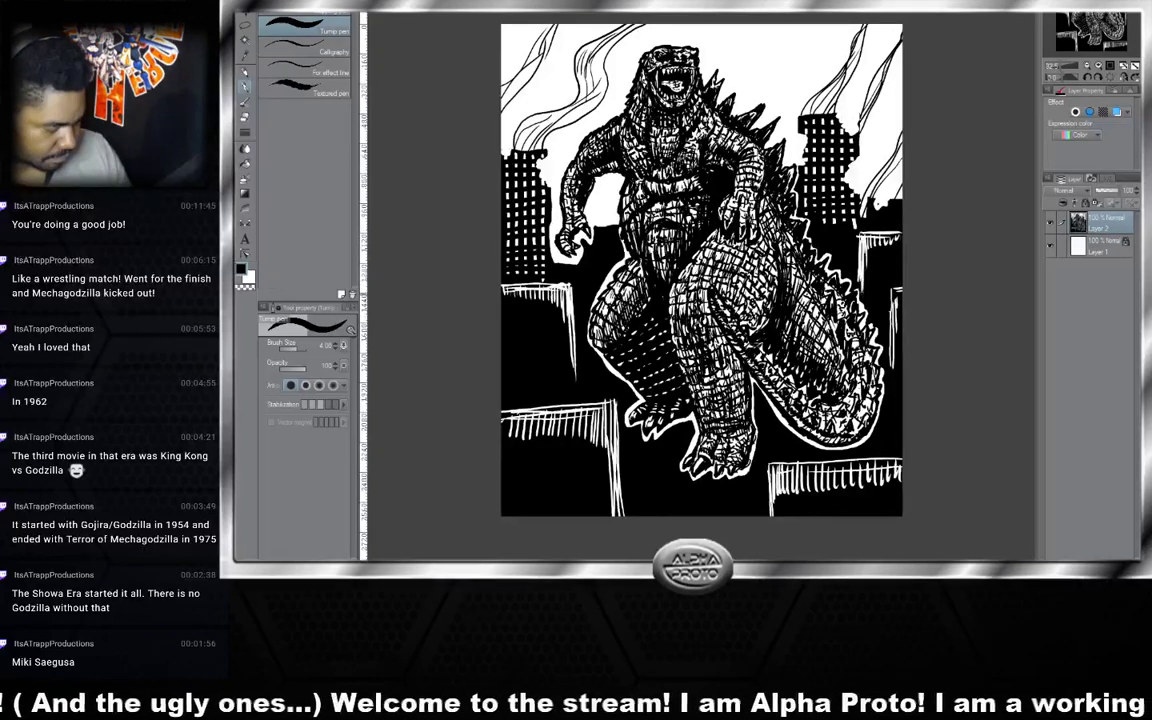
pyautogui.moveTo(894, 289); pyautogui.dragTo(889, 378)
pyautogui.moveTo(893, 320); pyautogui.dragTo(888, 412)
pyautogui.moveTo(893, 330); pyautogui.dragTo(889, 447)
pyautogui.moveTo(892, 384); pyautogui.dragTo(889, 455)
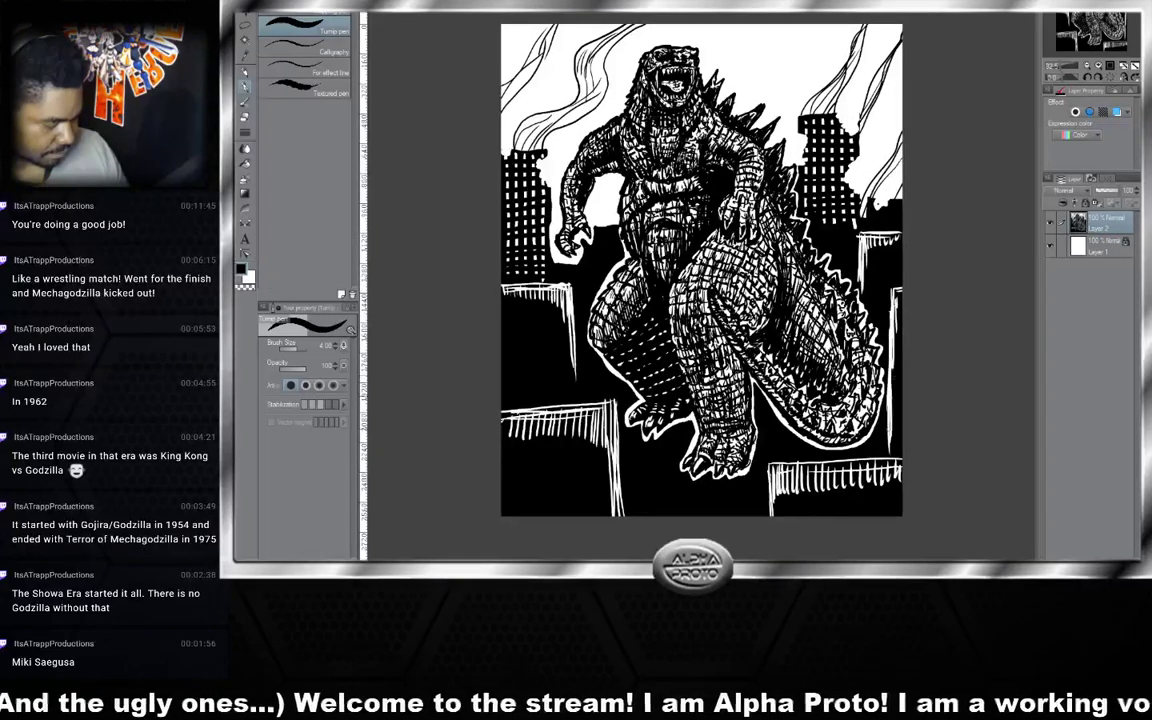
pyautogui.moveTo(898, 299); pyautogui.dragTo(900, 313)
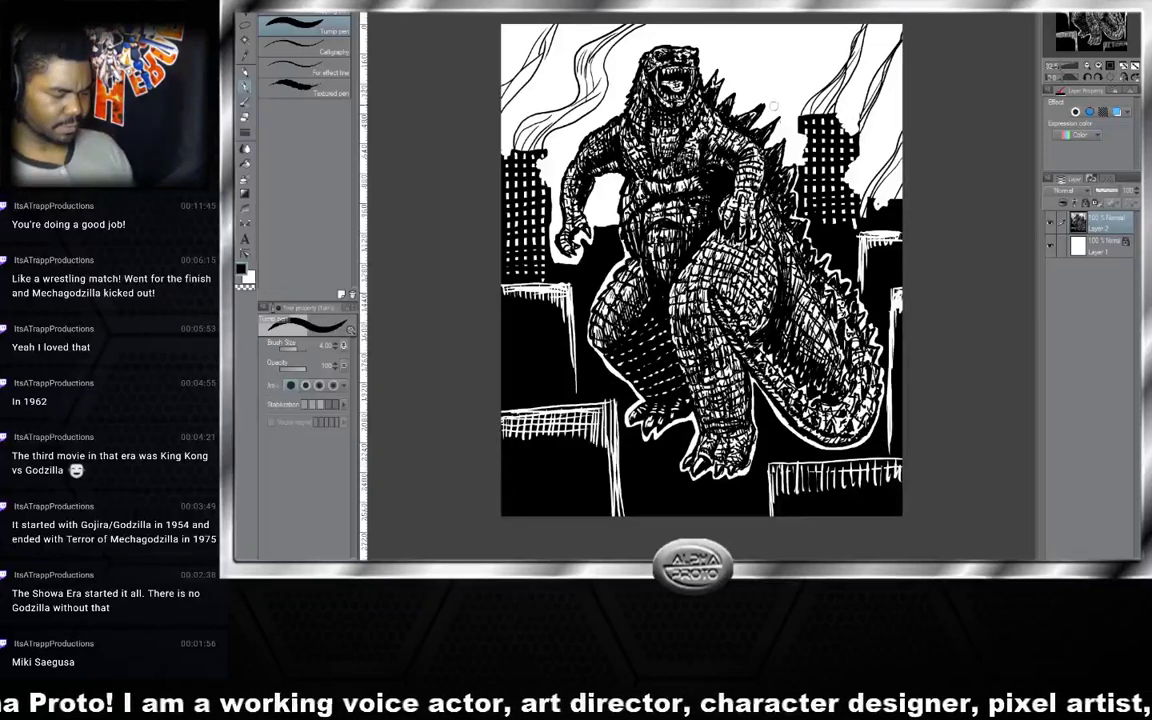
# - Reduce the Turnip pen size to 2.50 and touch up the window grids and edges of the two tall towers
pyautogui.moveTo(740, 100); pyautogui.dragTo(784, 37)
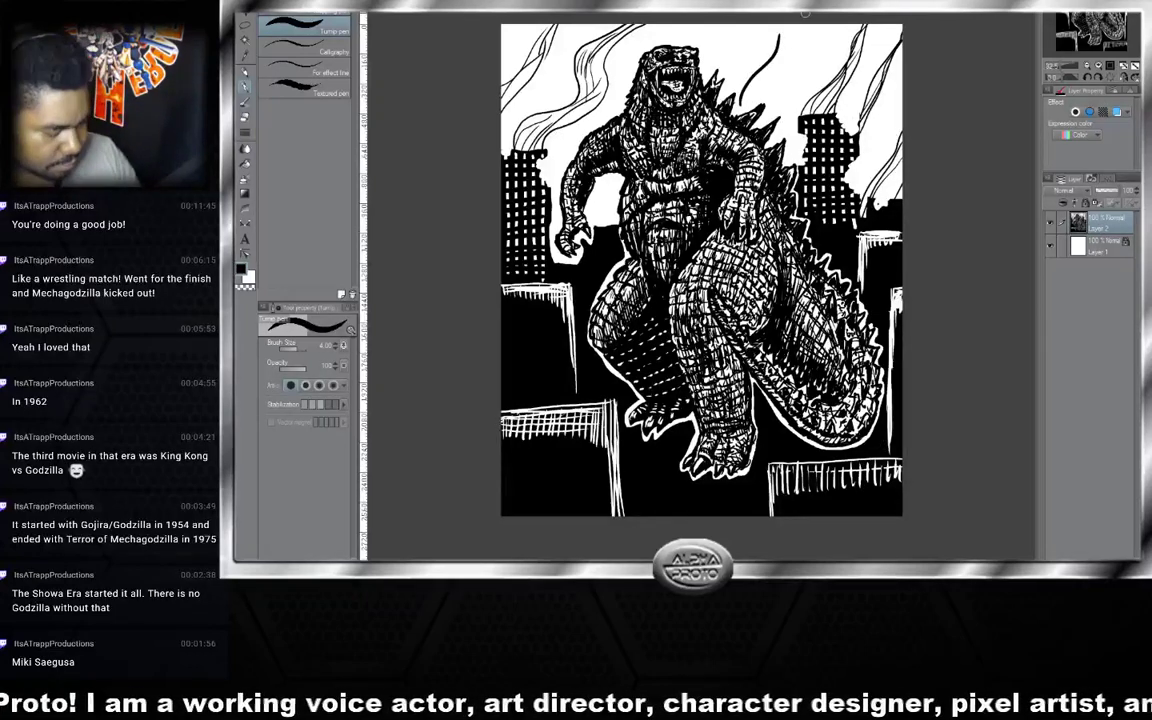
pyautogui.hotkey('ctrl', 'z')
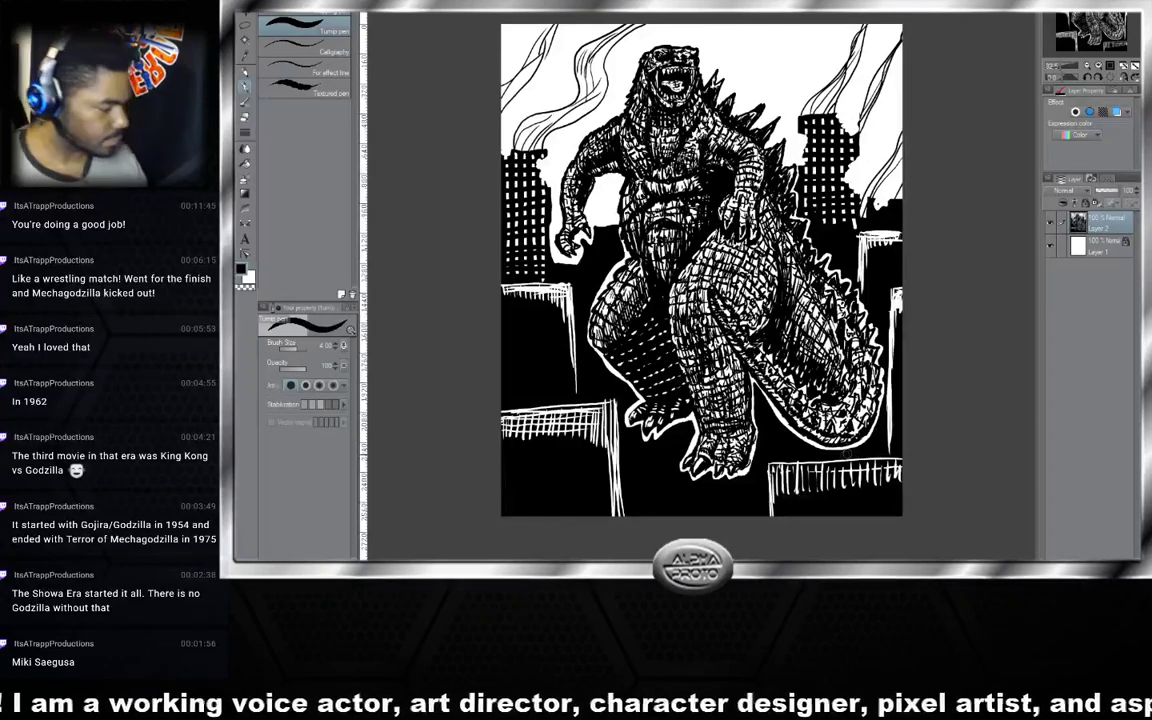
pyautogui.press('[')
pyautogui.press('[')
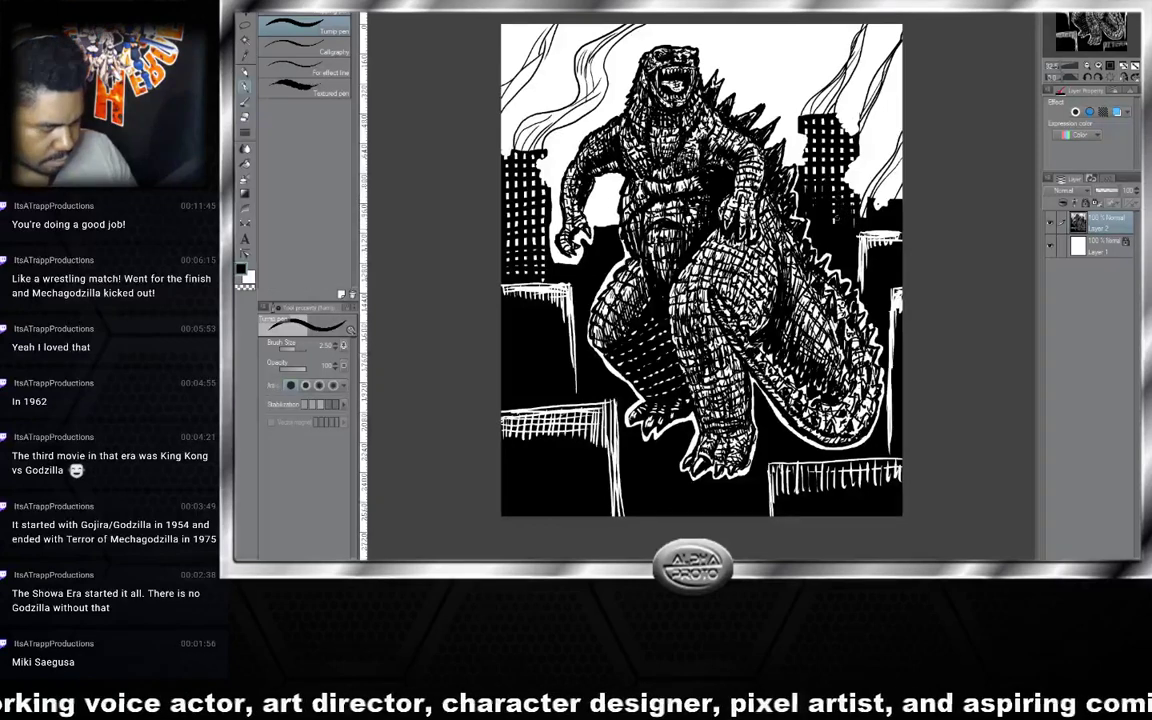
pyautogui.moveTo(723, 142); pyautogui.dragTo(739, 156)
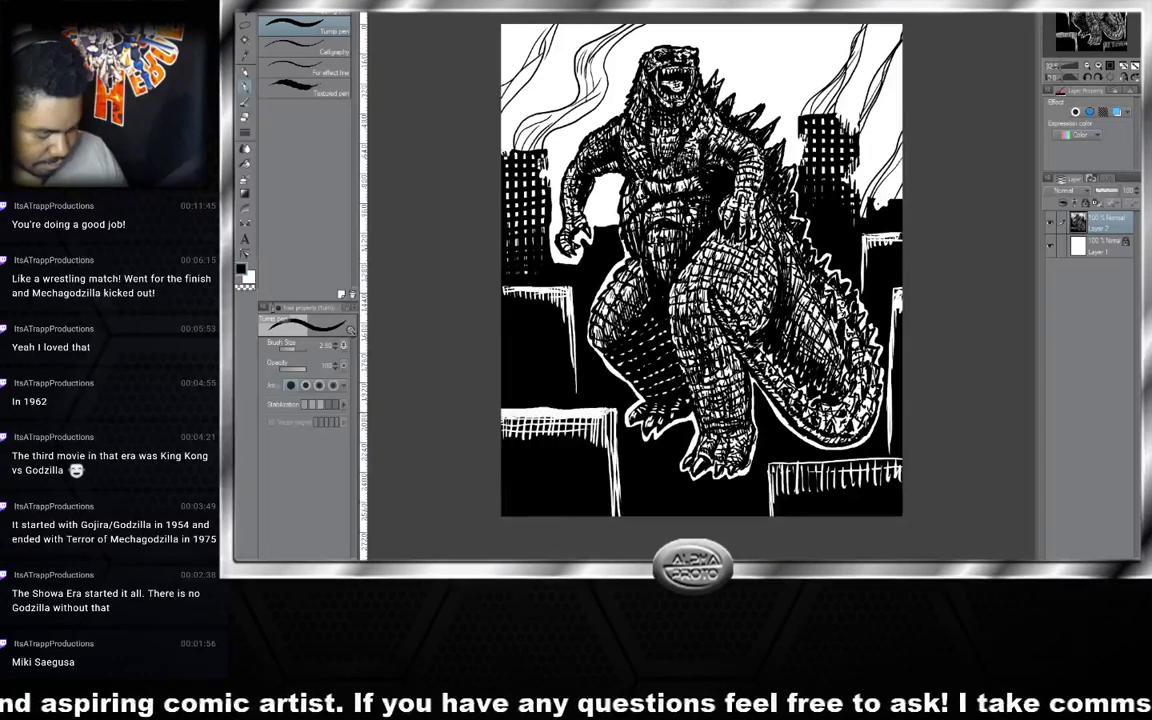
# - Thicken the white edges of the foreground buildings and add white edge lines to the distant rooftops behind the monster
pyautogui.moveTo(609, 416); pyautogui.dragTo(627, 517)
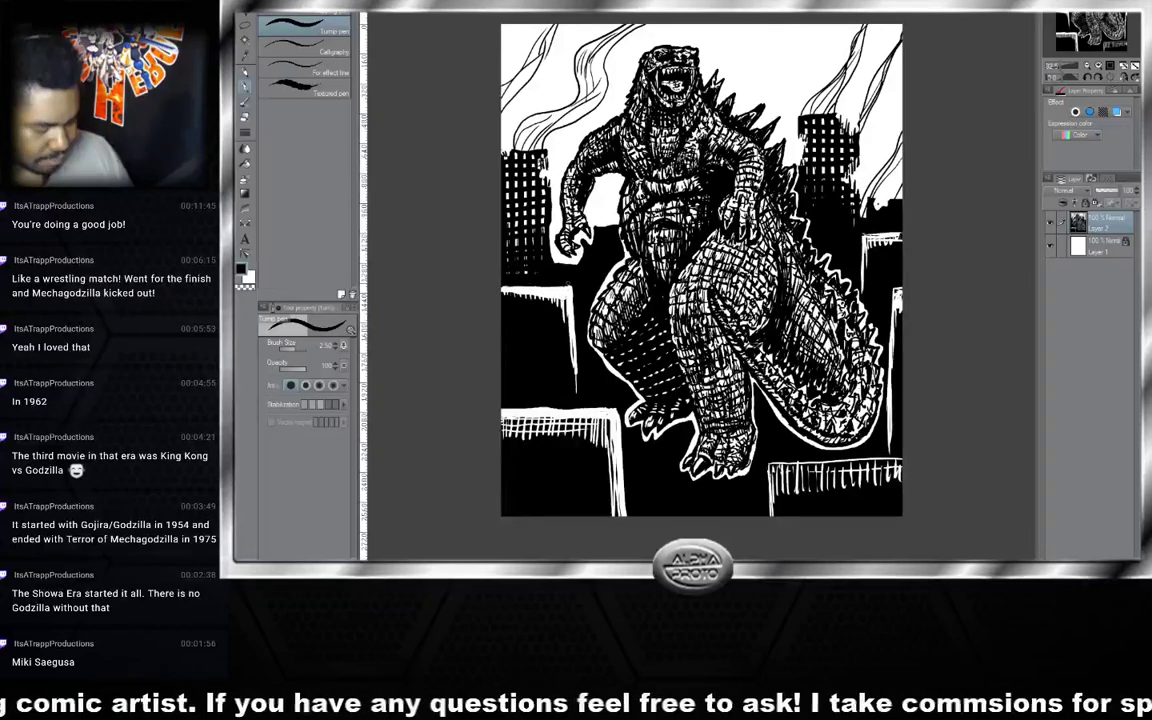
pyautogui.moveTo(777, 244)
pyautogui.mouseDown()
pyautogui.moveTo(780, 214)
pyautogui.moveTo(809, 216)
pyautogui.moveTo(777, 214)
pyautogui.mouseUp()
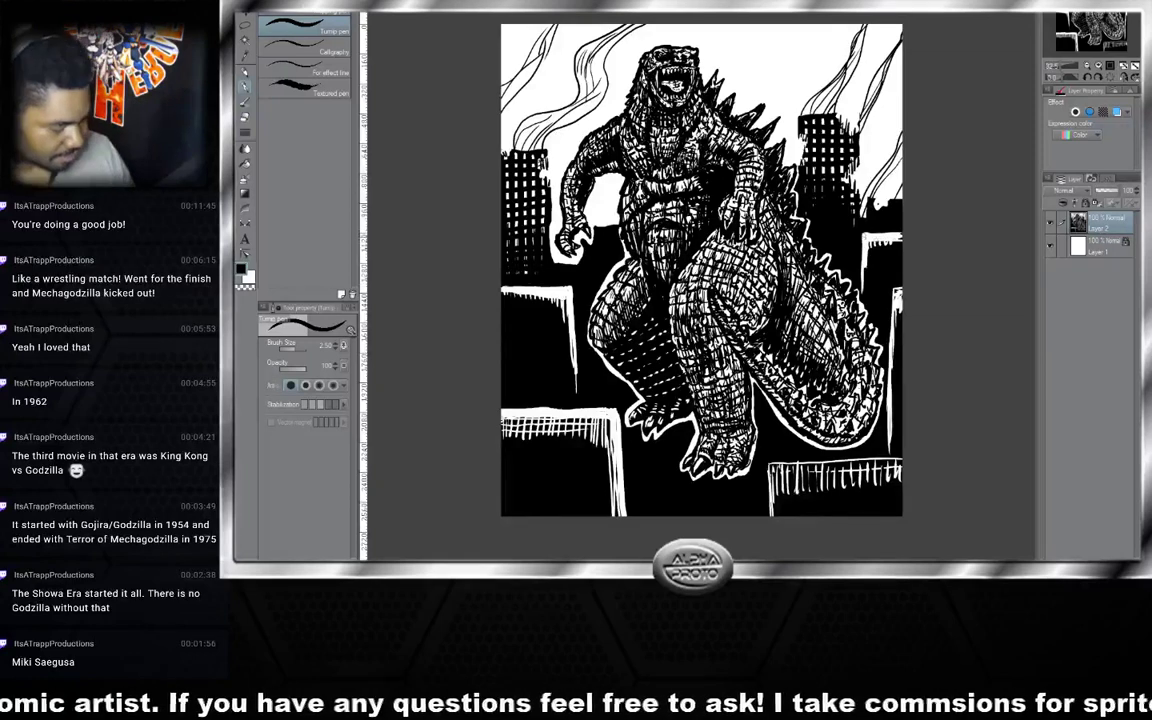
pyautogui.moveTo(806, 261)
pyautogui.mouseDown()
pyautogui.moveTo(801, 308)
pyautogui.moveTo(805, 261)
pyautogui.moveTo(811, 289)
pyautogui.mouseUp()
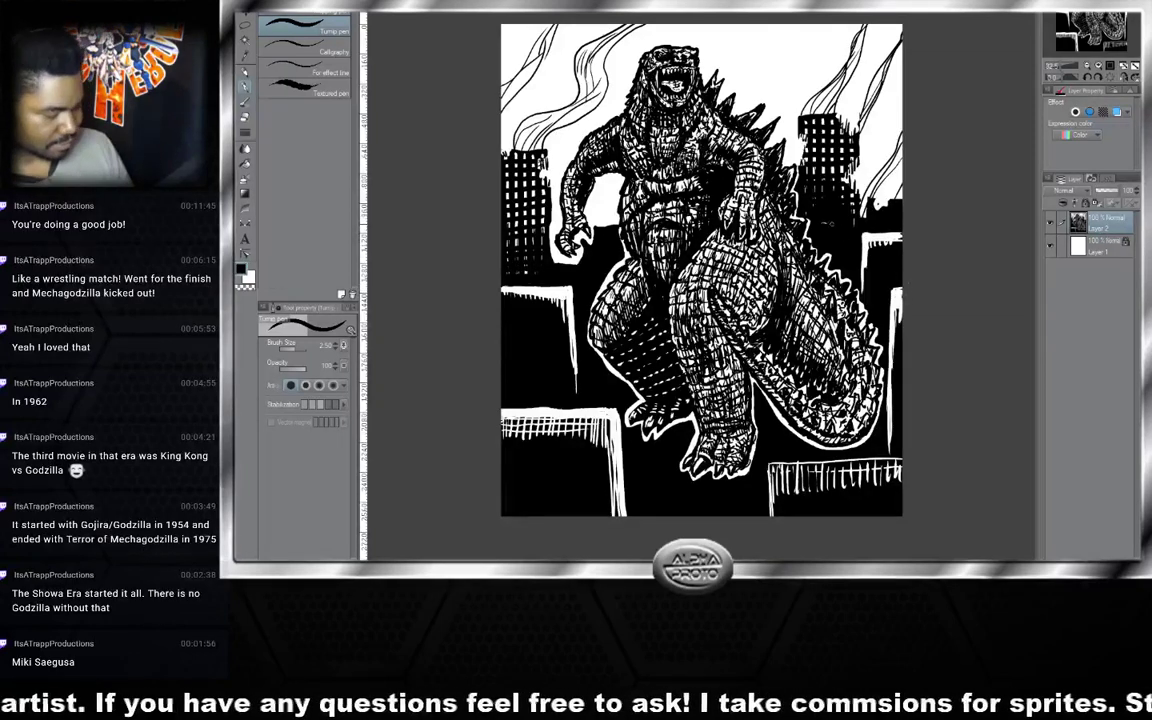
pyautogui.moveTo(822, 225); pyautogui.dragTo(888, 218)
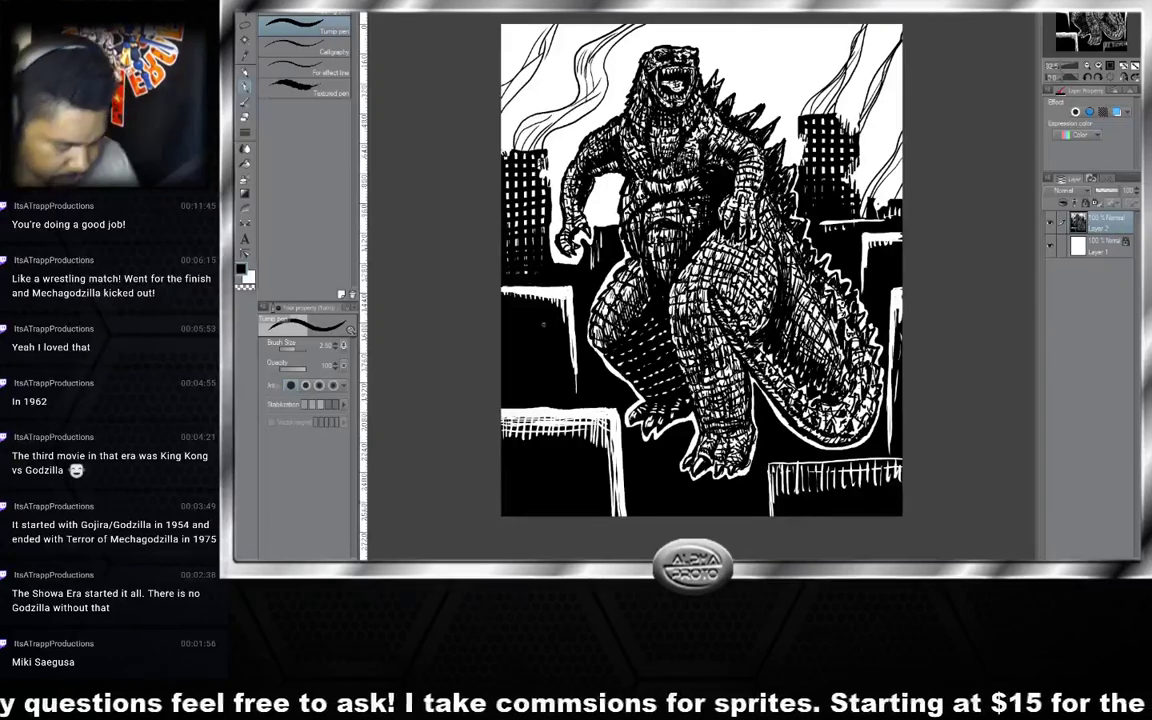
pyautogui.moveTo(543, 328)
pyautogui.mouseDown()
pyautogui.moveTo(521, 398)
pyautogui.moveTo(533, 379)
pyautogui.moveTo(552, 407)
pyautogui.mouseUp()
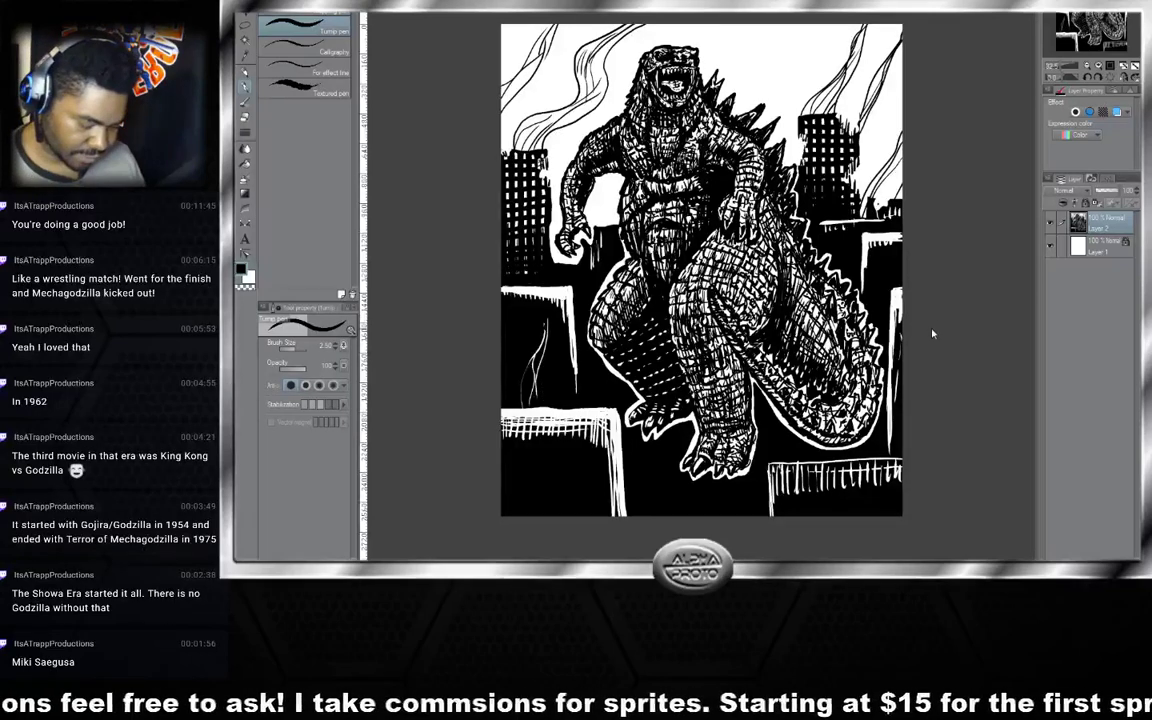
pyautogui.hotkey('ctrl', 'z')
pyautogui.hotkey('ctrl', 'z')
pyautogui.hotkey('ctrl', 'z')
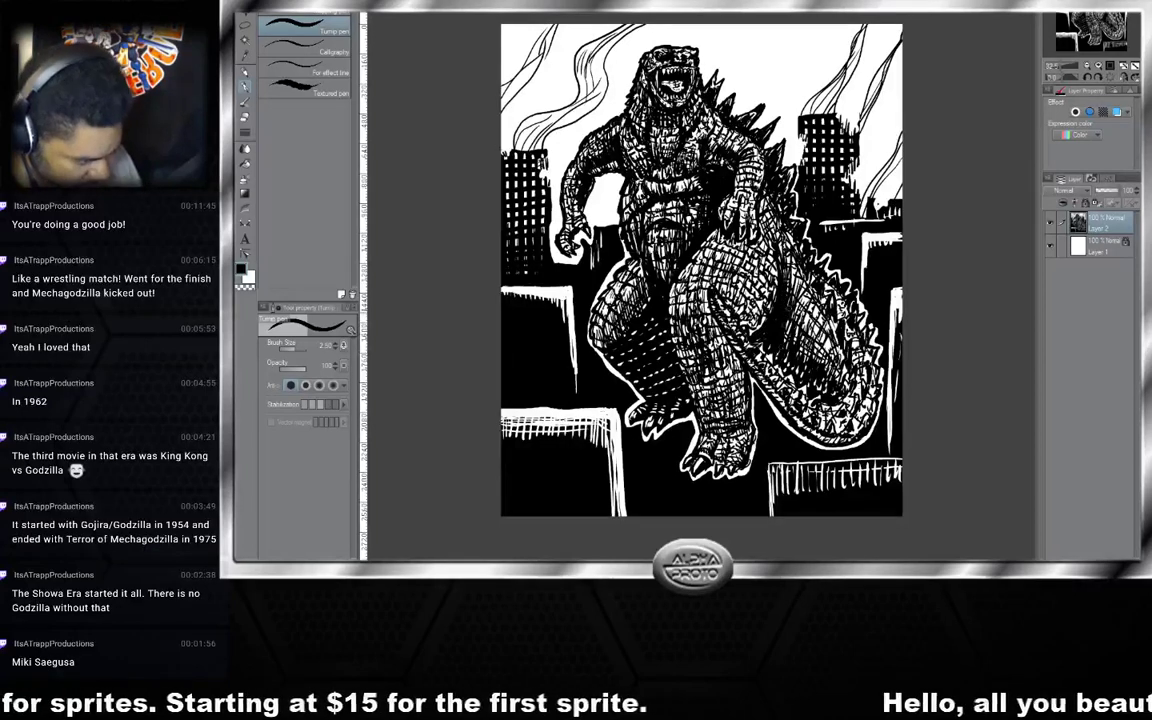
# - Deepen the black shading on the inner tail, the near thigh, the belly and the chest
pyautogui.moveTo(706, 286)
pyautogui.mouseDown()
pyautogui.moveTo(722, 332)
pyautogui.moveTo(752, 355)
pyautogui.moveTo(720, 341)
pyautogui.moveTo(730, 346)
pyautogui.moveTo(706, 323)
pyautogui.moveTo(757, 346)
pyautogui.mouseUp()
pyautogui.moveTo(863, 320); pyautogui.dragTo(870, 328)
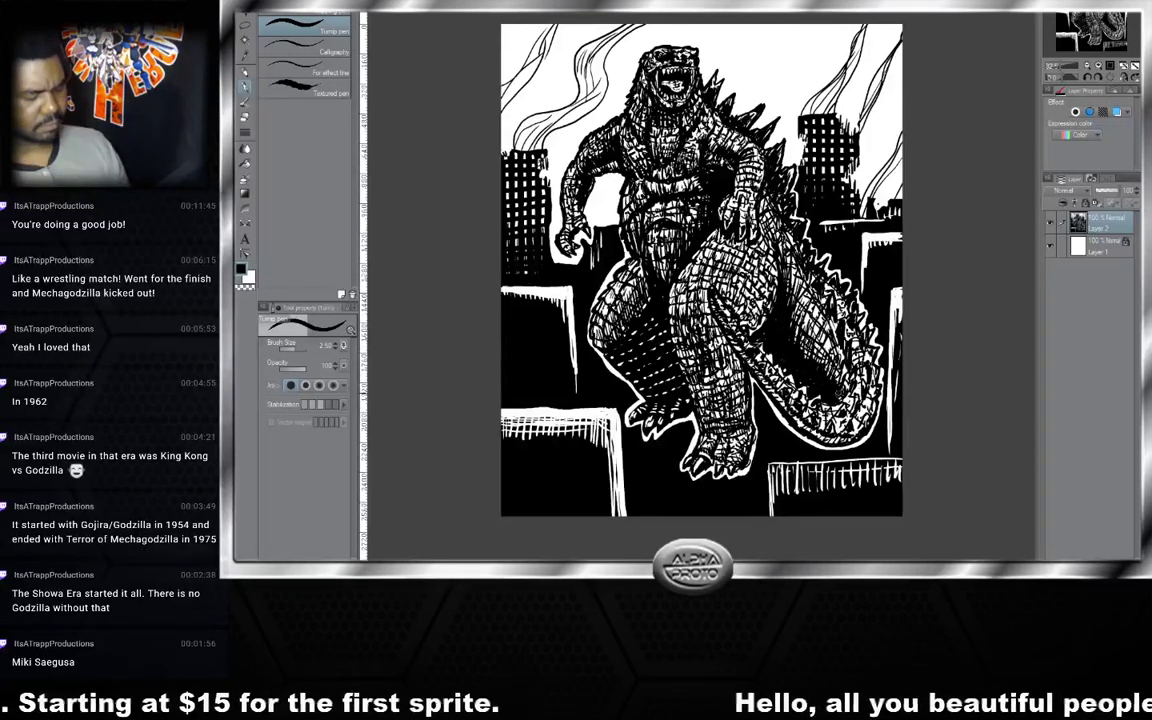
pyautogui.moveTo(751, 351)
pyautogui.mouseDown()
pyautogui.moveTo(757, 362)
pyautogui.moveTo(742, 352)
pyautogui.mouseUp()
pyautogui.moveTo(701, 317)
pyautogui.mouseDown()
pyautogui.moveTo(707, 327)
pyautogui.moveTo(658, 280)
pyautogui.mouseUp()
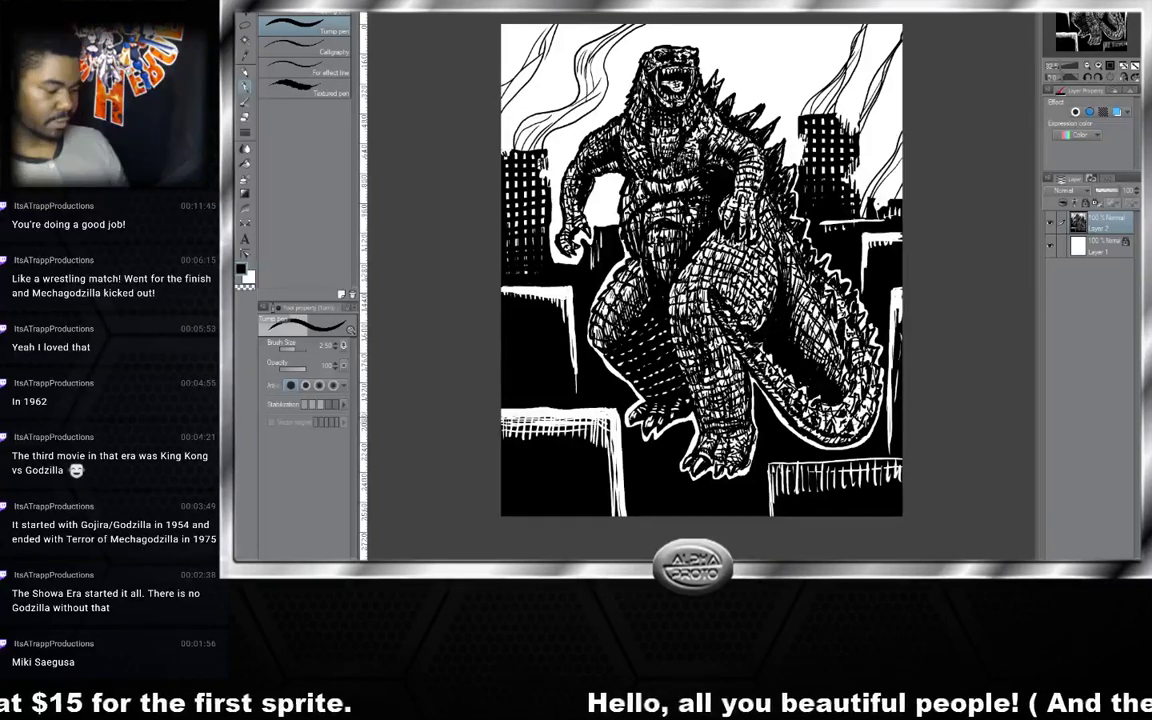
pyautogui.moveTo(687, 197); pyautogui.dragTo(694, 213)
pyautogui.moveTo(654, 124); pyautogui.dragTo(667, 135)
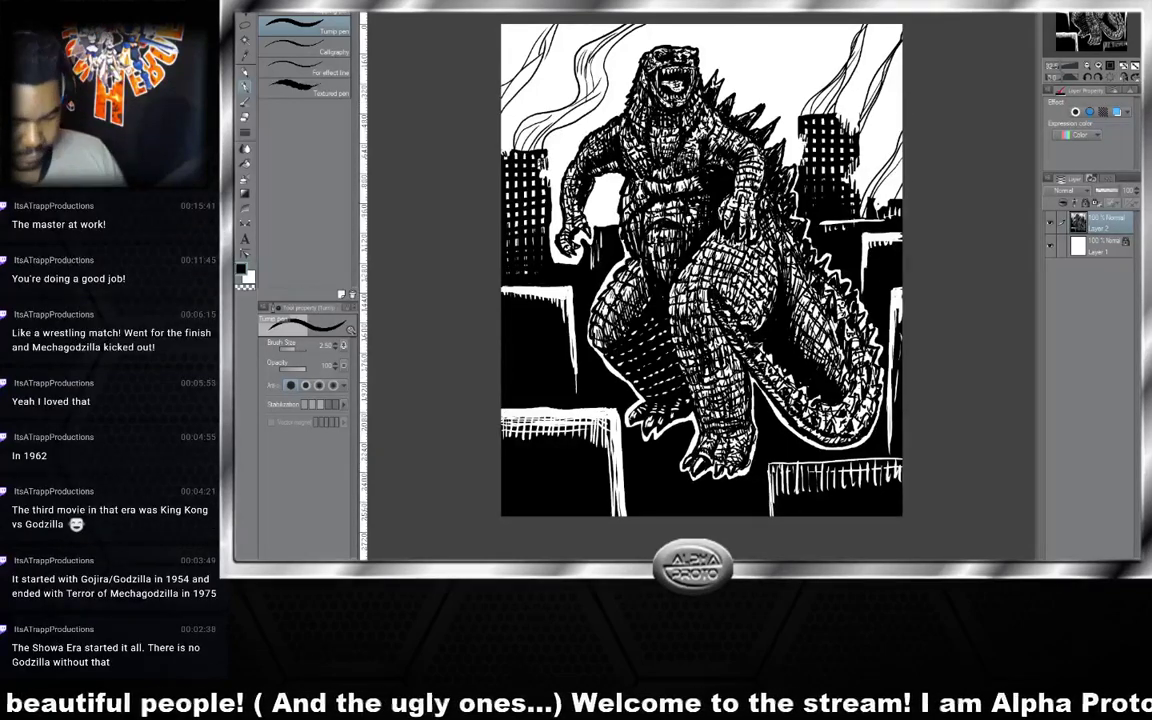
# - Sign the artist's name on the black foreground building beside the feet using the Hard eraser at size 1.00
pyautogui.click(247, 117)
pyautogui.press('[')
pyautogui.press('[')
pyautogui.press('[')
pyautogui.press('[')
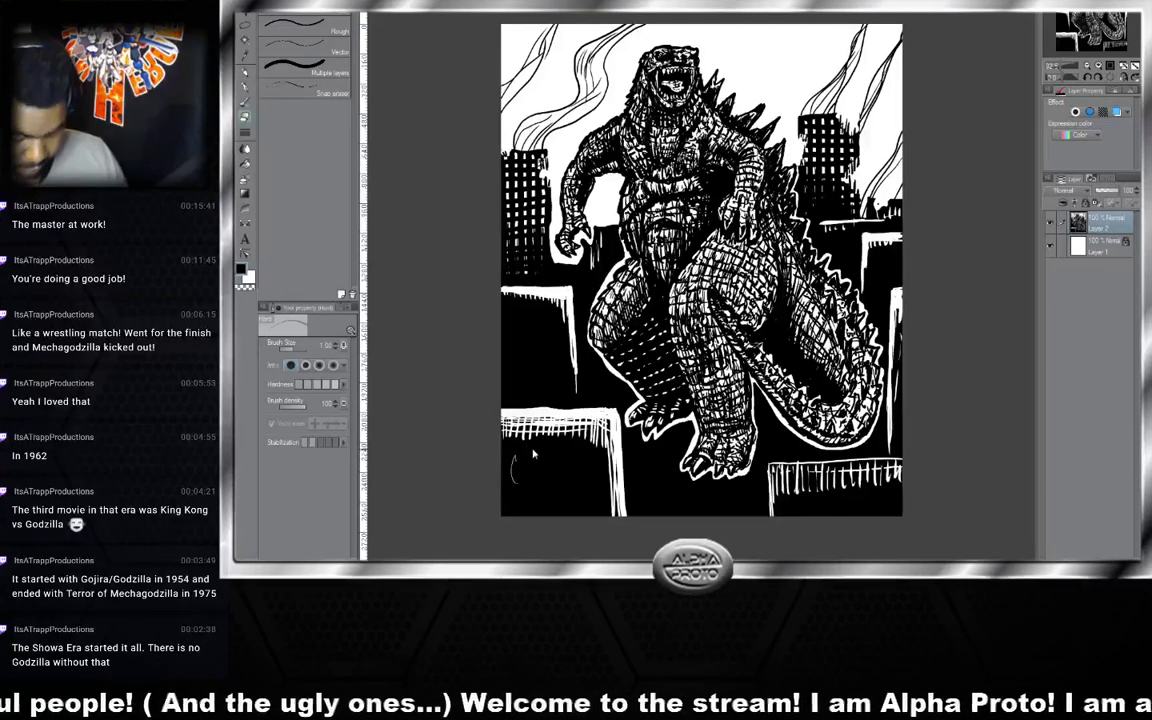
pyautogui.moveTo(520, 462)
pyautogui.mouseDown()
pyautogui.moveTo(510, 486)
pyautogui.moveTo(546, 478)
pyautogui.moveTo(566, 446)
pyautogui.moveTo(557, 472)
pyautogui.moveTo(595, 452)
pyautogui.mouseUp()
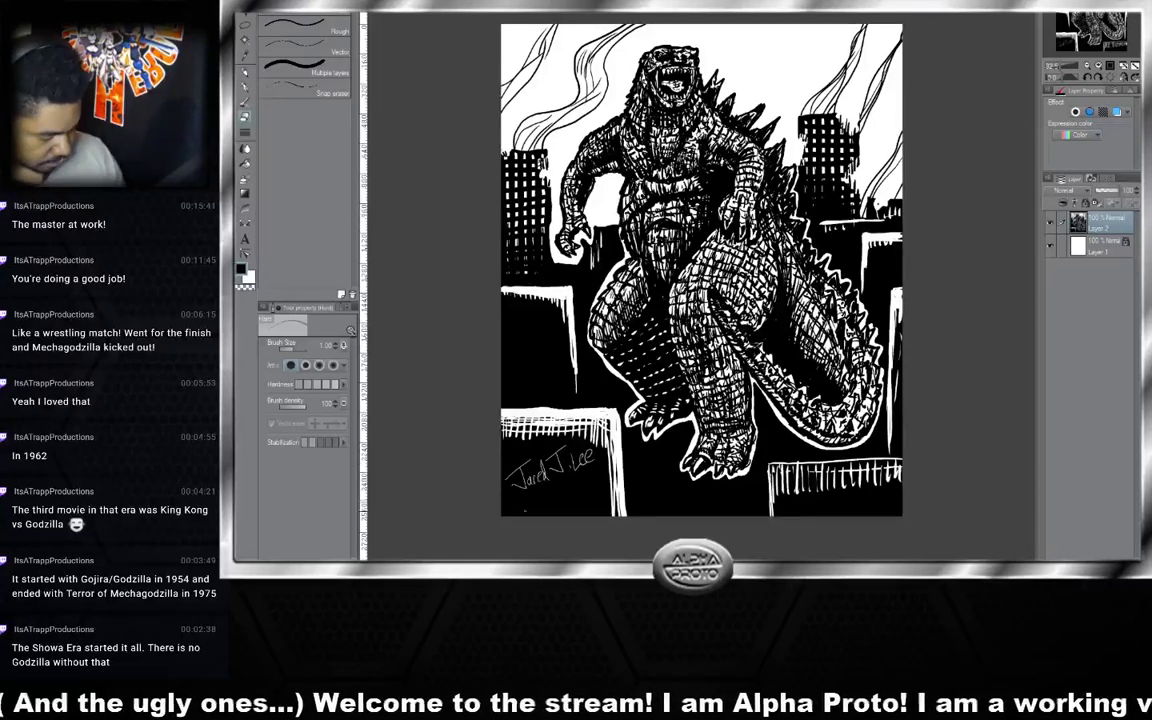
# - Write the date 10-13-2K19 beneath the signature and underline it
pyautogui.moveTo(522, 496)
pyautogui.mouseDown()
pyautogui.moveTo(521, 506)
pyautogui.moveTo(529, 498)
pyautogui.mouseUp()
pyautogui.moveTo(533, 499); pyautogui.dragTo(565, 486)
pyautogui.moveTo(572, 490); pyautogui.dragTo(573, 491)
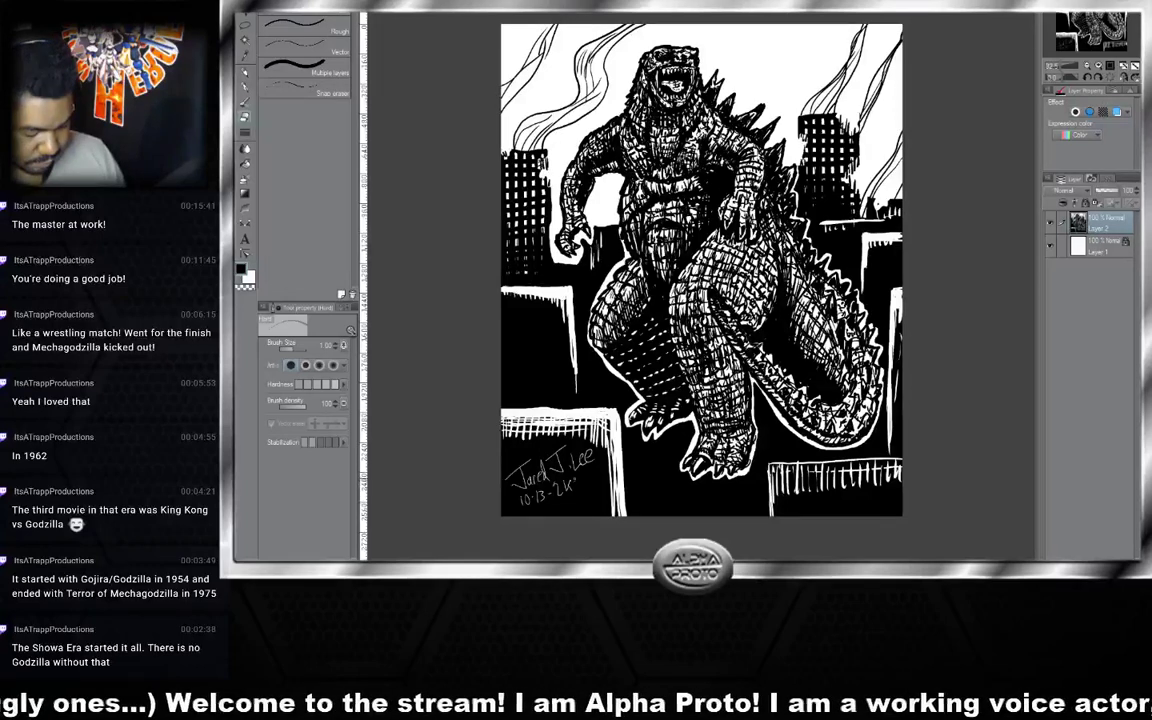
pyautogui.moveTo(582, 480); pyautogui.dragTo(578, 491)
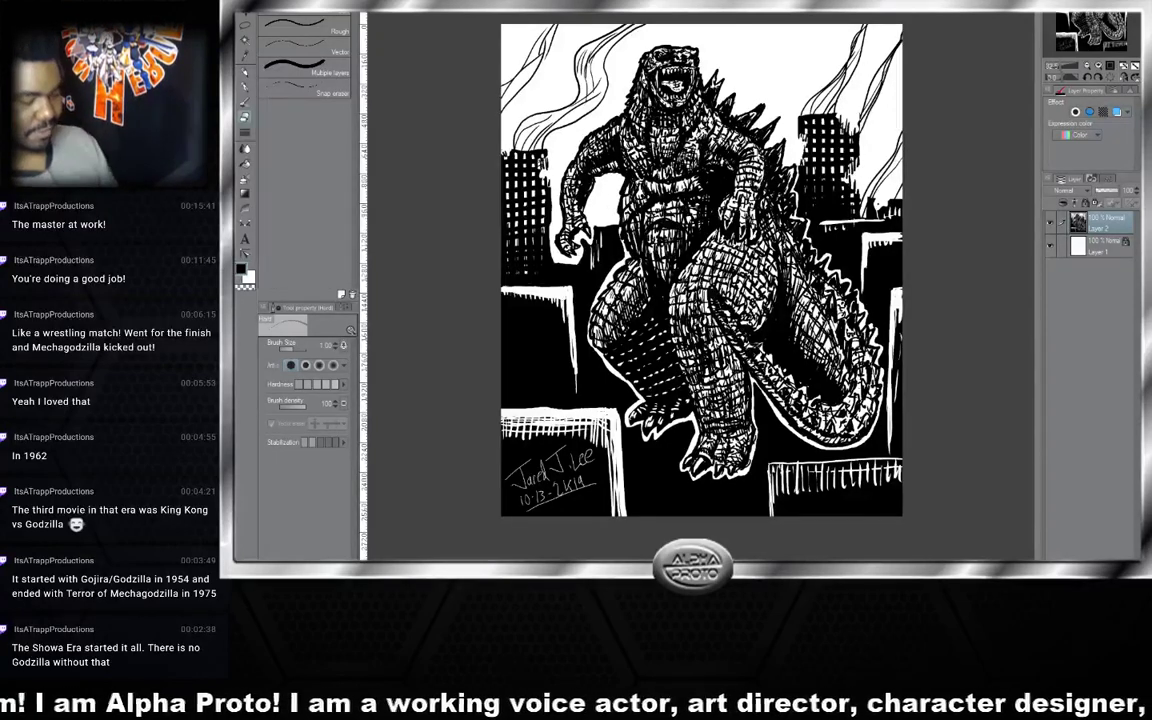
# - Darken the monster's belly with the Turnip pen and scatter small debris specks around the towers and foreground buildings
pyautogui.click(245, 86)
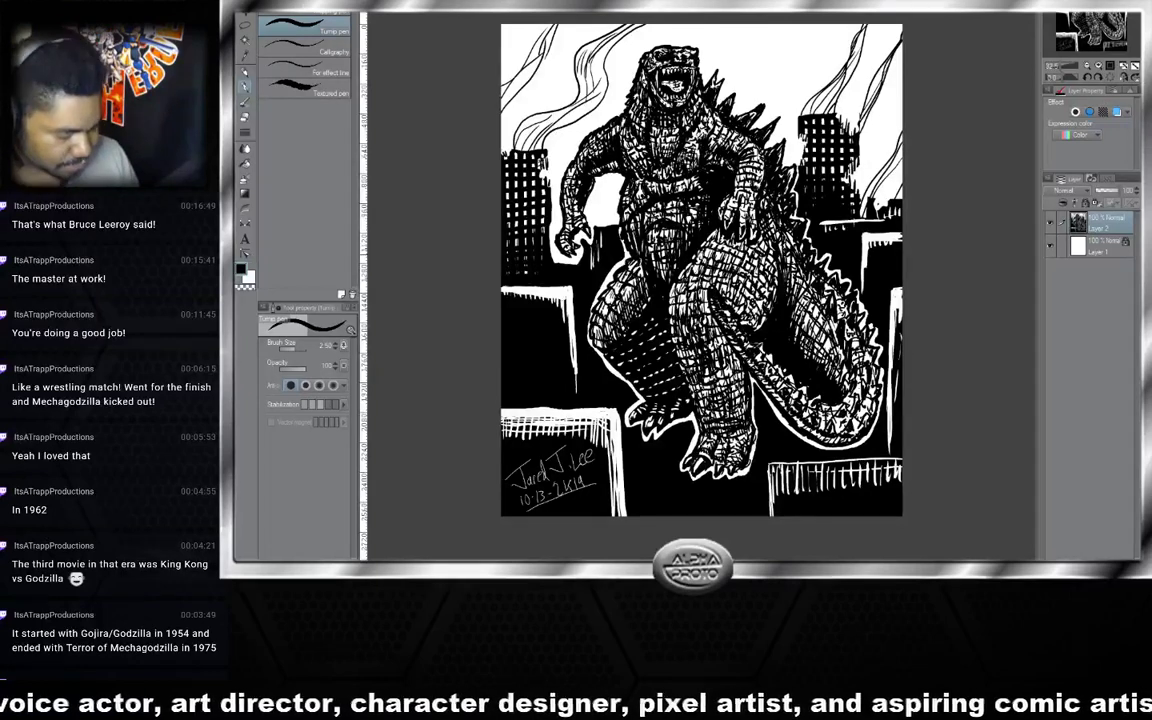
pyautogui.moveTo(715, 205)
pyautogui.mouseDown()
pyautogui.moveTo(710, 229)
pyautogui.moveTo(691, 212)
pyautogui.moveTo(664, 213)
pyautogui.moveTo(682, 252)
pyautogui.mouseUp()
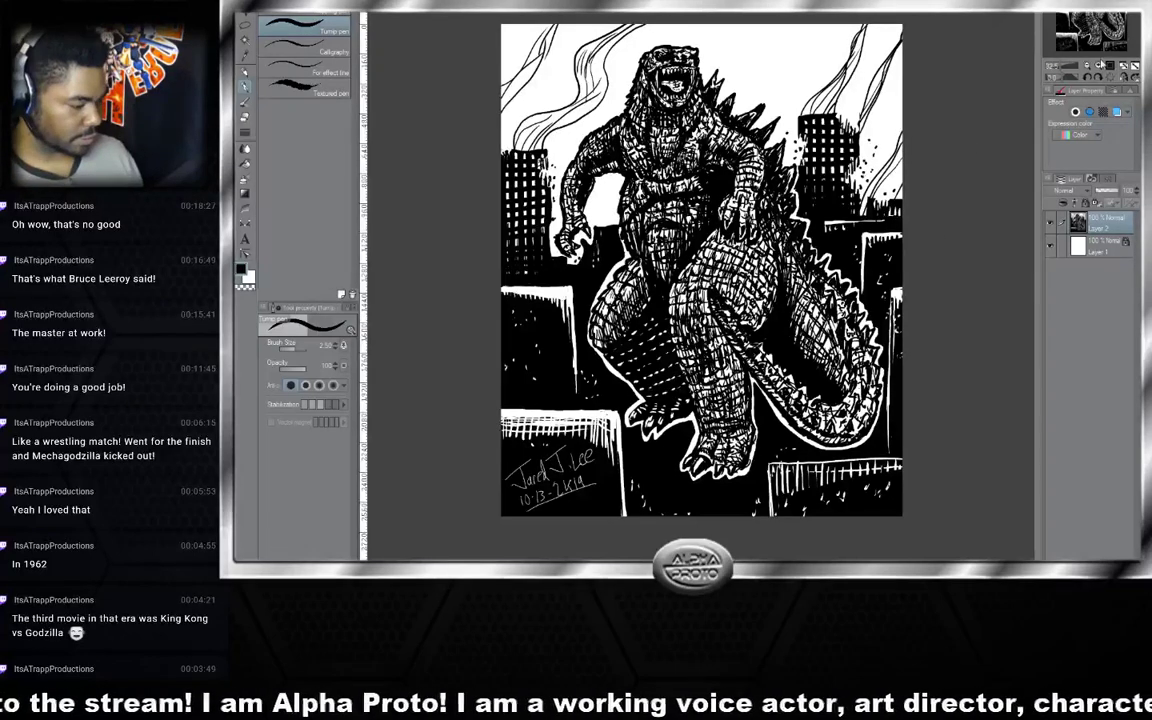
# - Rework the monster's larger eye and heavy brow into an angry glare with black Turnip pen strokes
pyautogui.moveTo(1090, 19); pyautogui.dragTo(1091, 19)
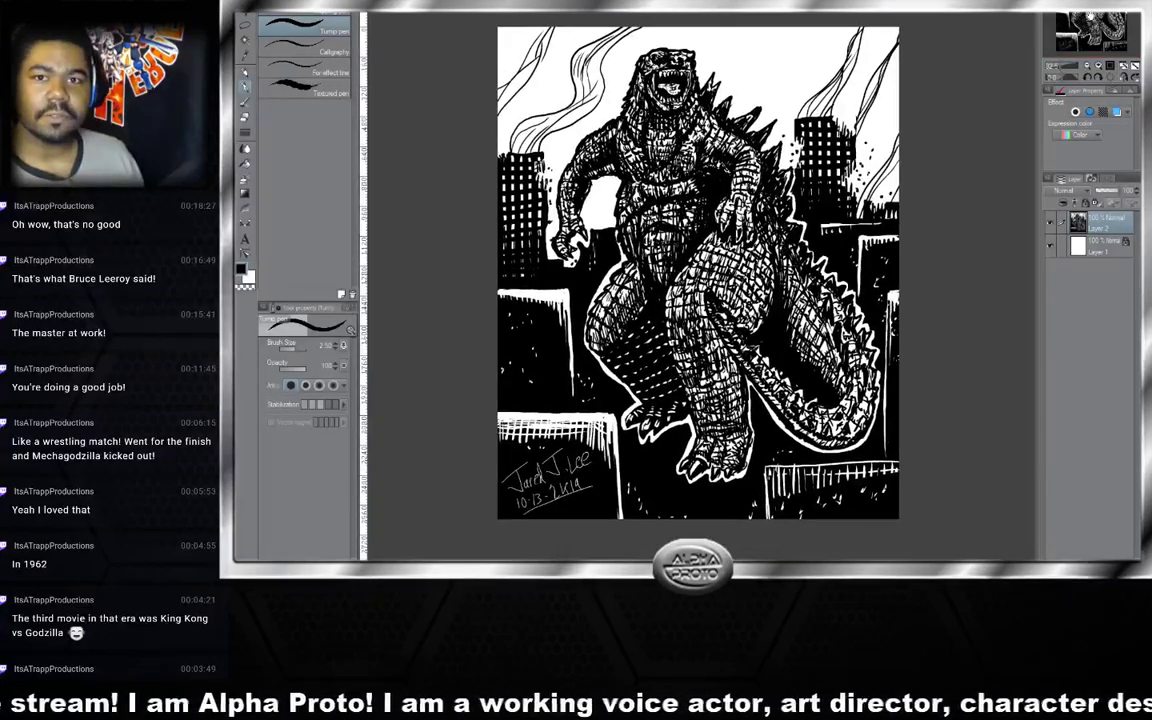
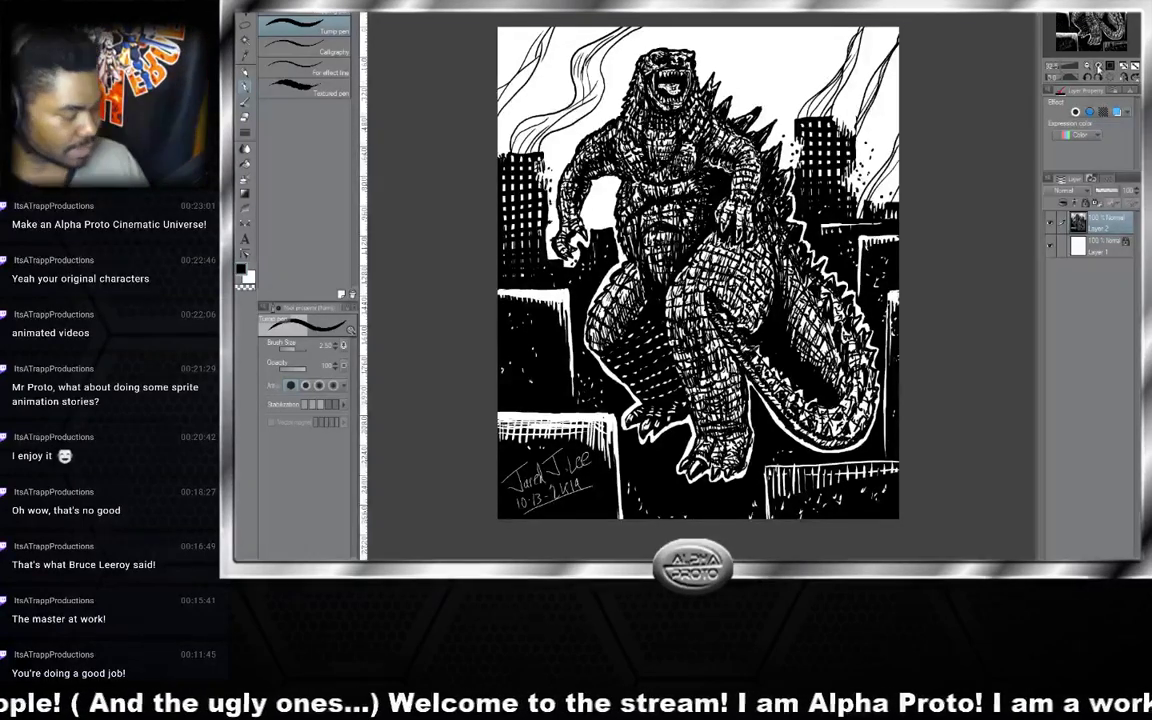
pyautogui.click(1098, 67)
pyautogui.click(1098, 67)
pyautogui.click(1098, 67)
pyautogui.moveTo(1092, 22); pyautogui.dragTo(1088, 0)
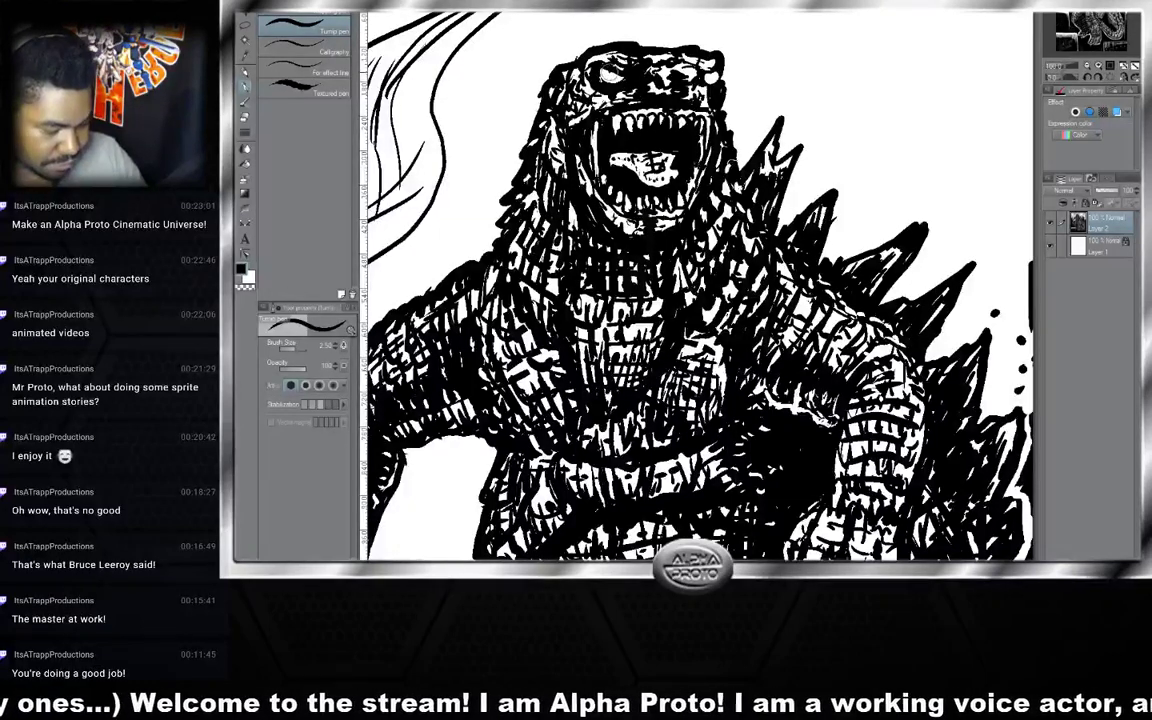
pyautogui.moveTo(543, 73); pyautogui.dragTo(576, 49)
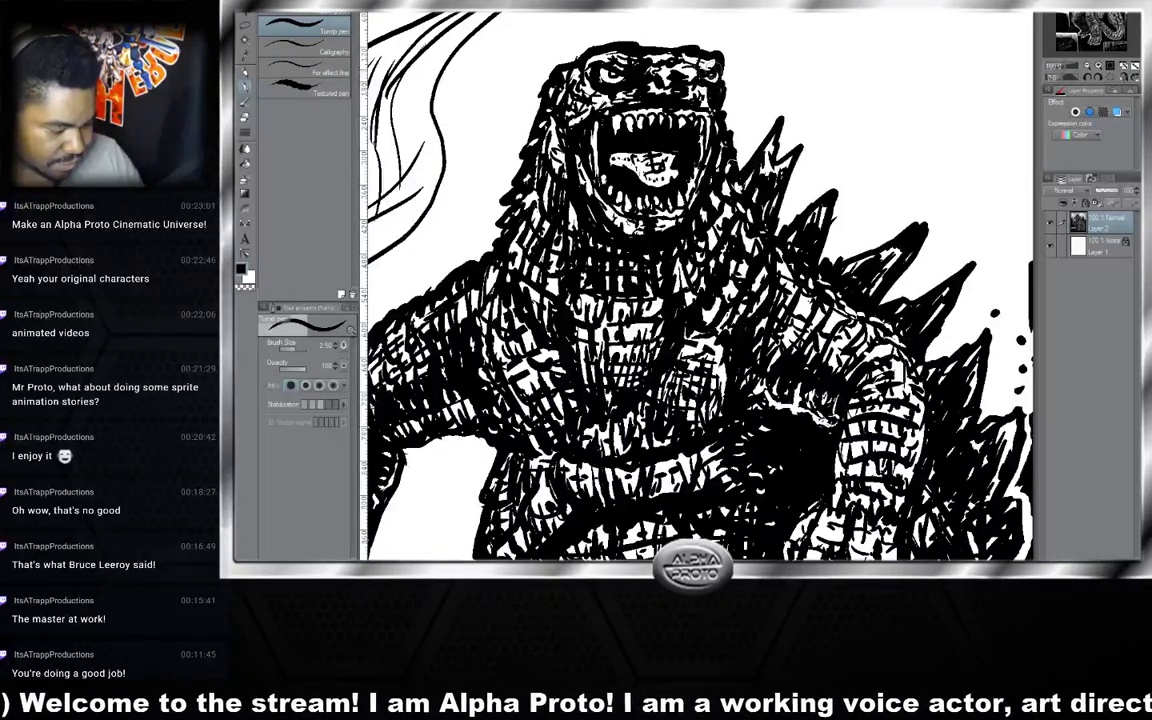
pyautogui.moveTo(570, 64)
pyautogui.mouseDown()
pyautogui.moveTo(546, 83)
pyautogui.moveTo(550, 62)
pyautogui.moveTo(541, 81)
pyautogui.mouseUp()
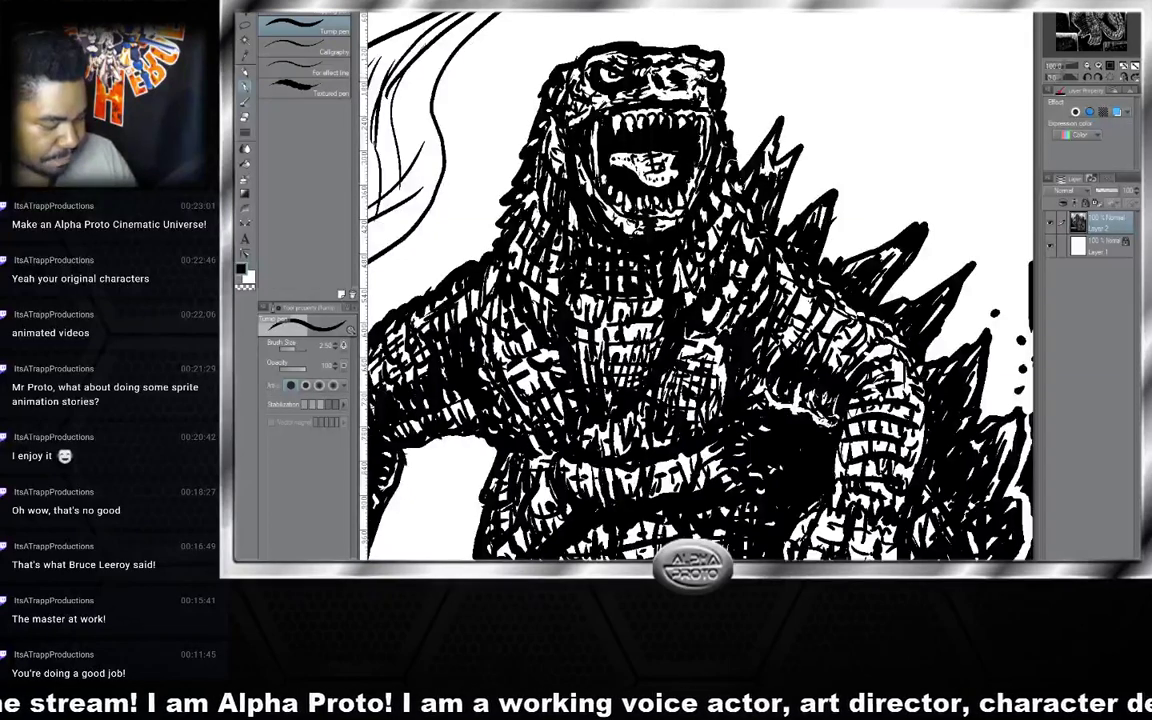
# - Add finer texture to the monster's snout and tongue and touch up the scales along the side of its jaw
pyautogui.moveTo(606, 64)
pyautogui.mouseDown()
pyautogui.moveTo(632, 71)
pyautogui.moveTo(619, 81)
pyautogui.moveTo(631, 82)
pyautogui.moveTo(638, 62)
pyautogui.moveTo(585, 72)
pyautogui.moveTo(622, 66)
pyautogui.moveTo(642, 99)
pyautogui.moveTo(576, 106)
pyautogui.moveTo(628, 108)
pyautogui.mouseUp()
pyautogui.moveTo(618, 180)
pyautogui.mouseDown()
pyautogui.moveTo(634, 142)
pyautogui.moveTo(626, 118)
pyautogui.moveTo(626, 138)
pyautogui.moveTo(558, 137)
pyautogui.mouseUp()
pyautogui.moveTo(550, 135); pyautogui.dragTo(535, 170)
pyautogui.moveTo(612, 110)
pyautogui.mouseDown()
pyautogui.moveTo(600, 130)
pyautogui.moveTo(590, 119)
pyautogui.mouseUp()
pyautogui.moveTo(548, 155); pyautogui.dragTo(536, 173)
pyautogui.moveTo(548, 166); pyautogui.dragTo(541, 174)
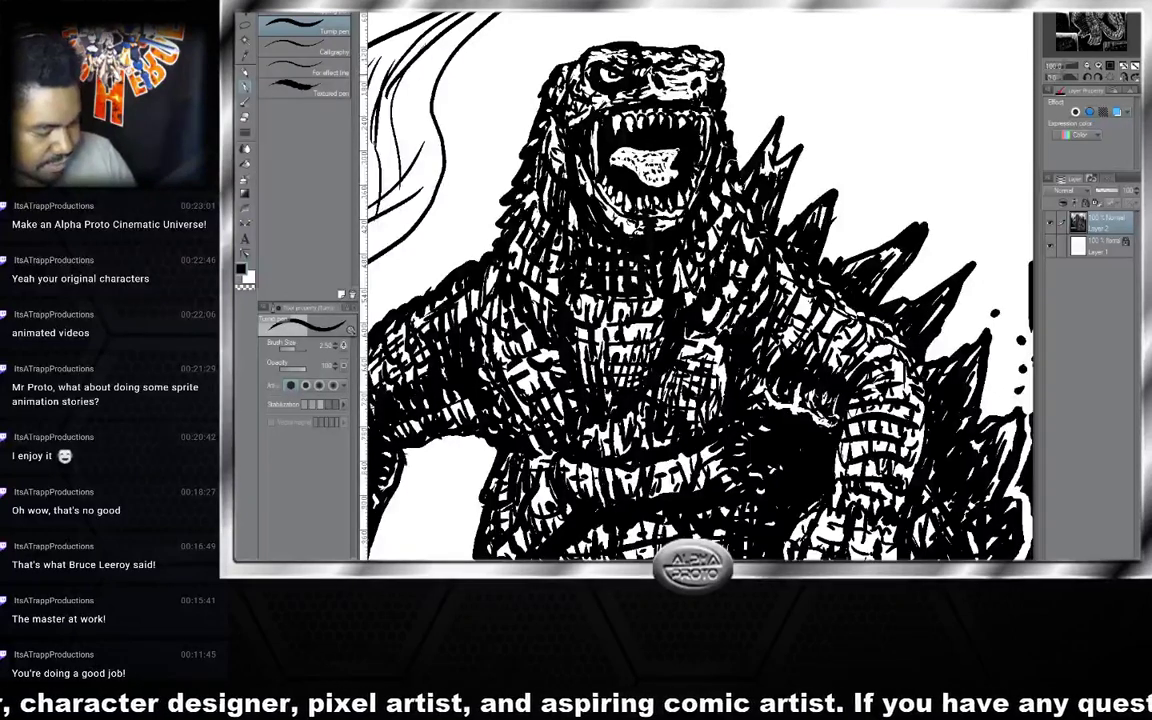
# - Define the monster's nostrils and snout creases, and add hatching across the brow and the top of the head
pyautogui.moveTo(636, 58)
pyautogui.mouseDown()
pyautogui.moveTo(632, 73)
pyautogui.moveTo(648, 83)
pyautogui.moveTo(634, 88)
pyautogui.mouseUp()
pyautogui.moveTo(711, 92); pyautogui.dragTo(709, 107)
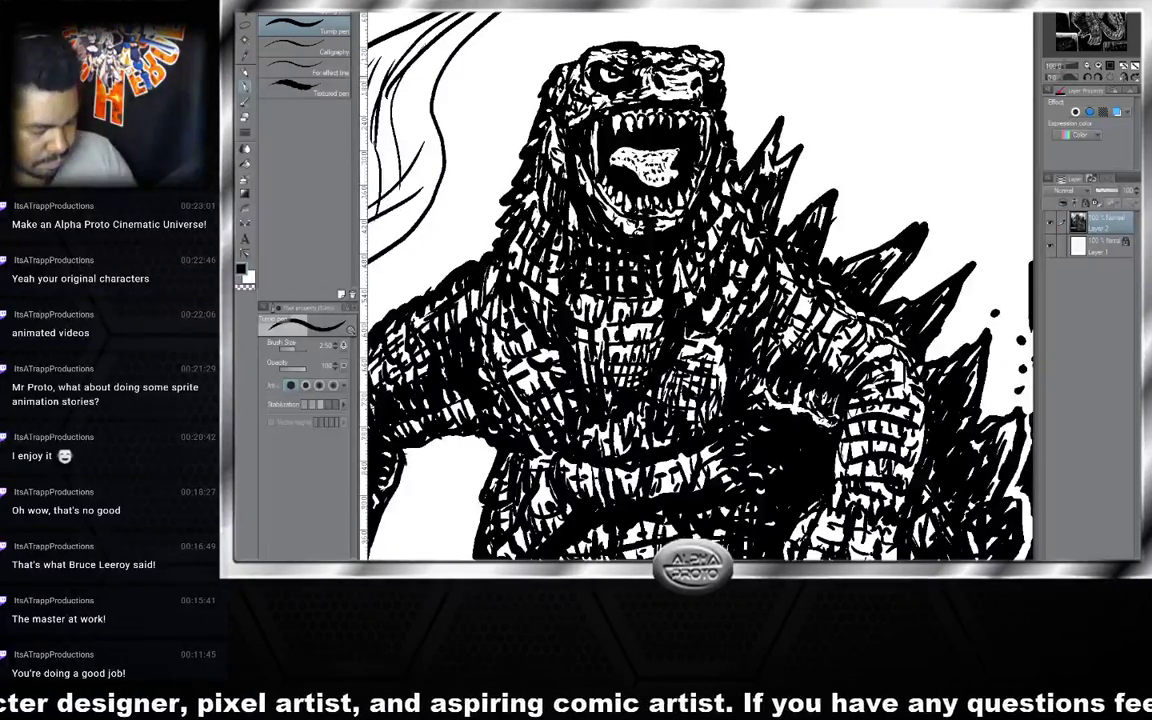
pyautogui.moveTo(578, 68)
pyautogui.mouseDown()
pyautogui.moveTo(571, 92)
pyautogui.moveTo(625, 94)
pyautogui.mouseUp()
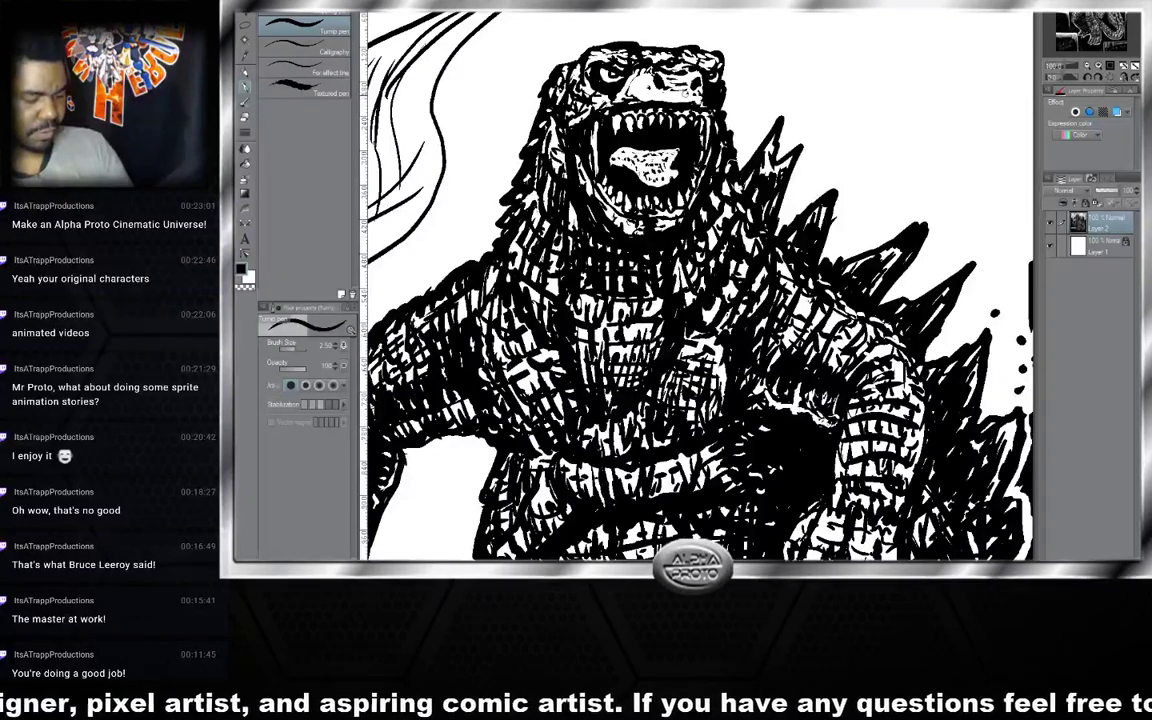
pyautogui.moveTo(571, 67); pyautogui.dragTo(563, 87)
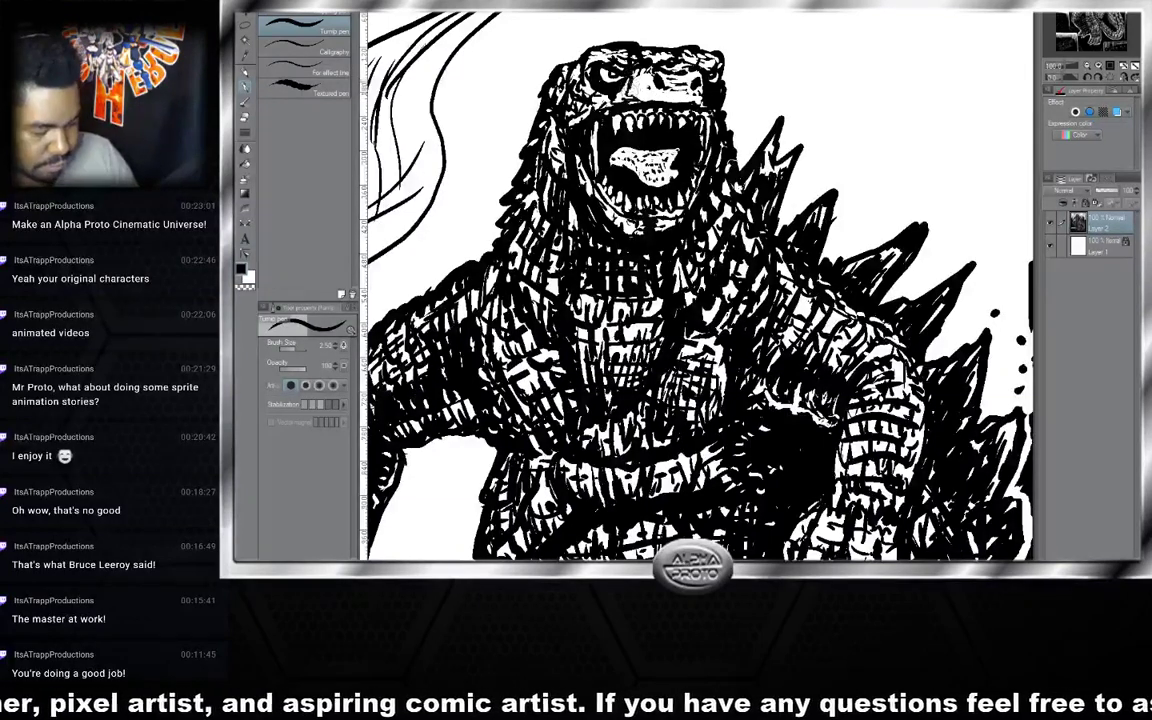
pyautogui.moveTo(635, 83); pyautogui.dragTo(631, 90)
pyautogui.moveTo(639, 84); pyautogui.dragTo(638, 92)
pyautogui.moveTo(645, 86)
pyautogui.mouseDown()
pyautogui.moveTo(651, 95)
pyautogui.moveTo(597, 95)
pyautogui.moveTo(634, 98)
pyautogui.mouseUp()
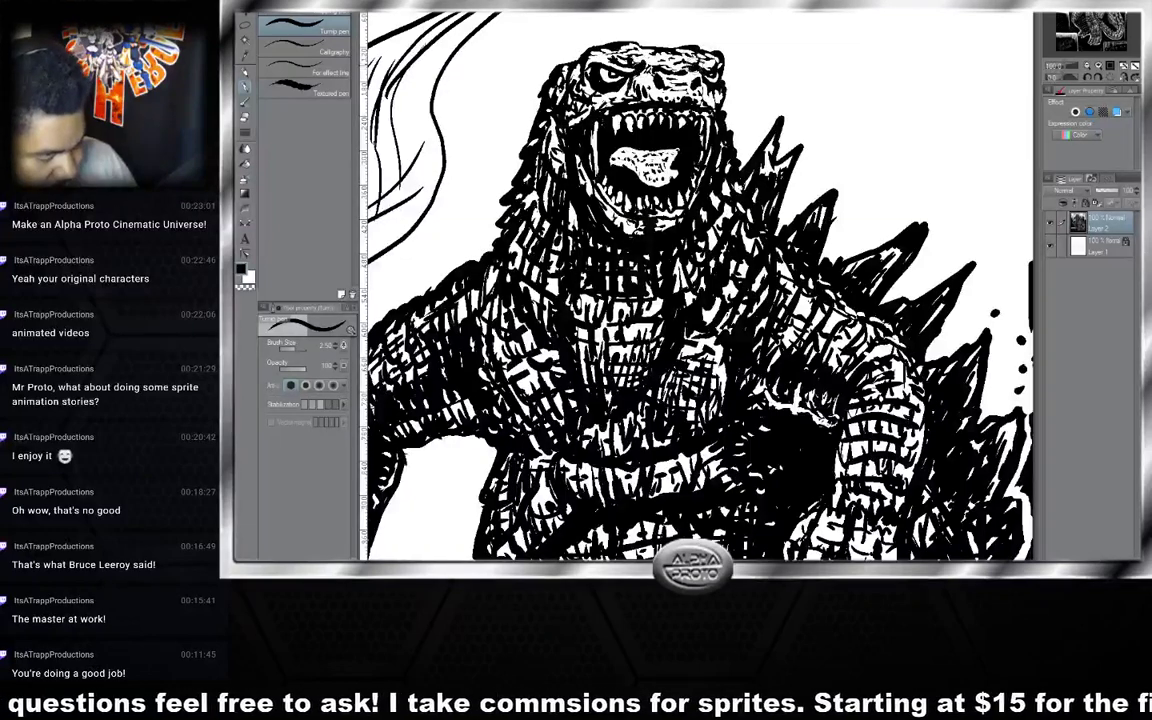
pyautogui.moveTo(569, 48); pyautogui.dragTo(614, 72)
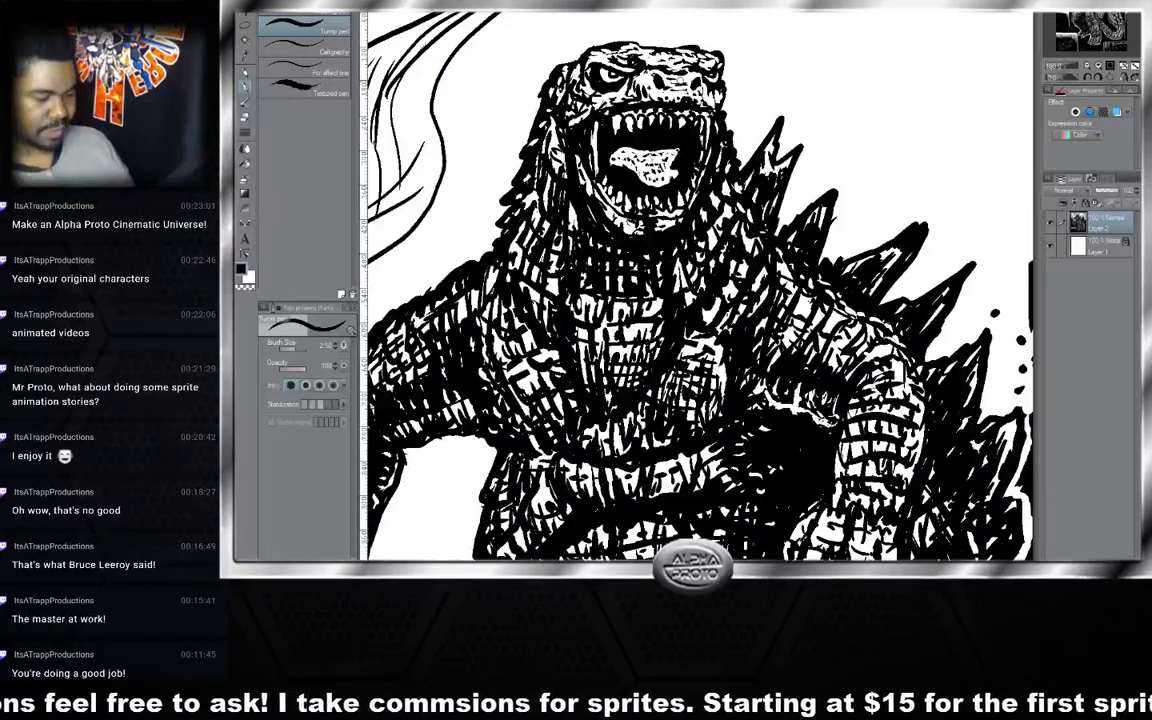
pyautogui.moveTo(610, 51)
pyautogui.mouseDown()
pyautogui.moveTo(622, 42)
pyautogui.moveTo(569, 47)
pyautogui.moveTo(654, 48)
pyautogui.mouseUp()
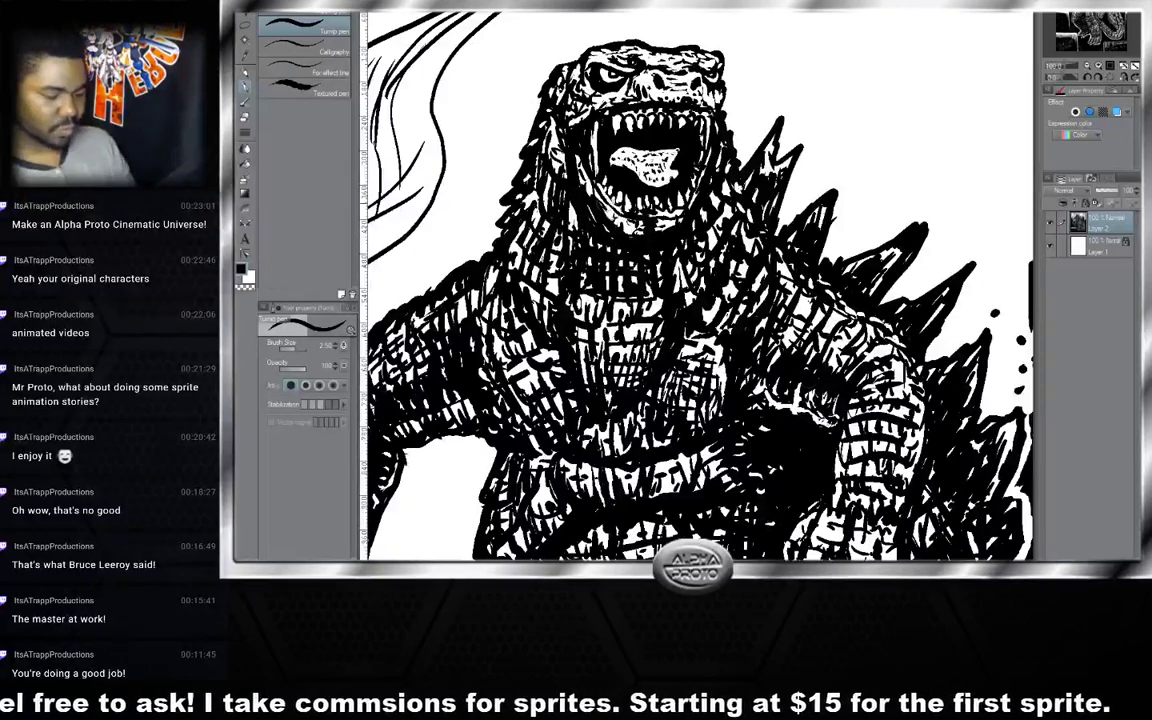
pyautogui.moveTo(558, 185)
pyautogui.mouseDown()
pyautogui.moveTo(552, 198)
pyautogui.moveTo(548, 188)
pyautogui.mouseUp()
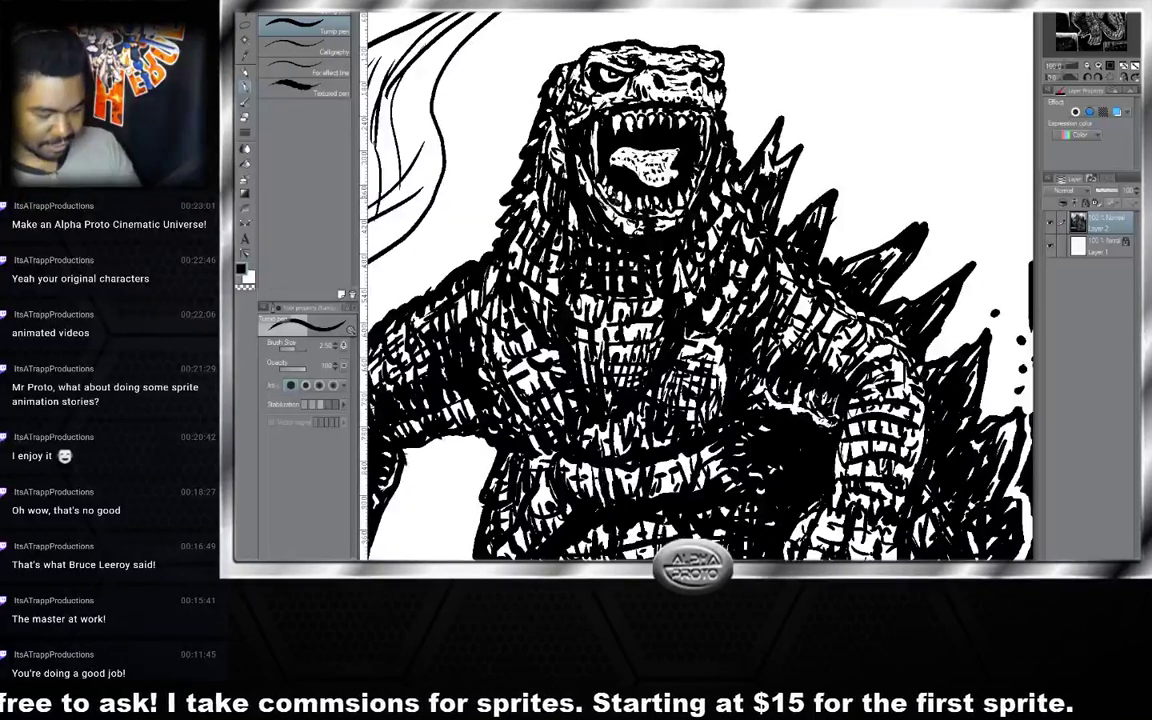
# - Save the finished illustration as a PNG copy named Inktoberday 13, accepting the loss of layer information
pyautogui.hotkey('ctrl', 'shift', 's')
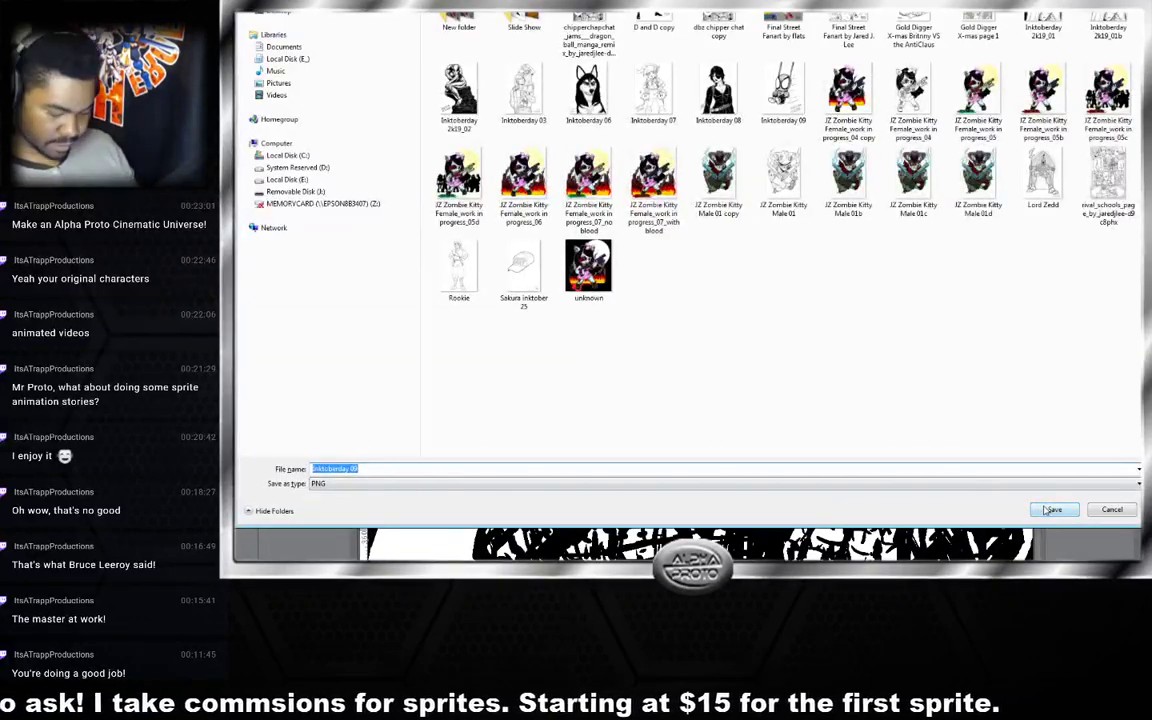
pyautogui.click(926, 470)
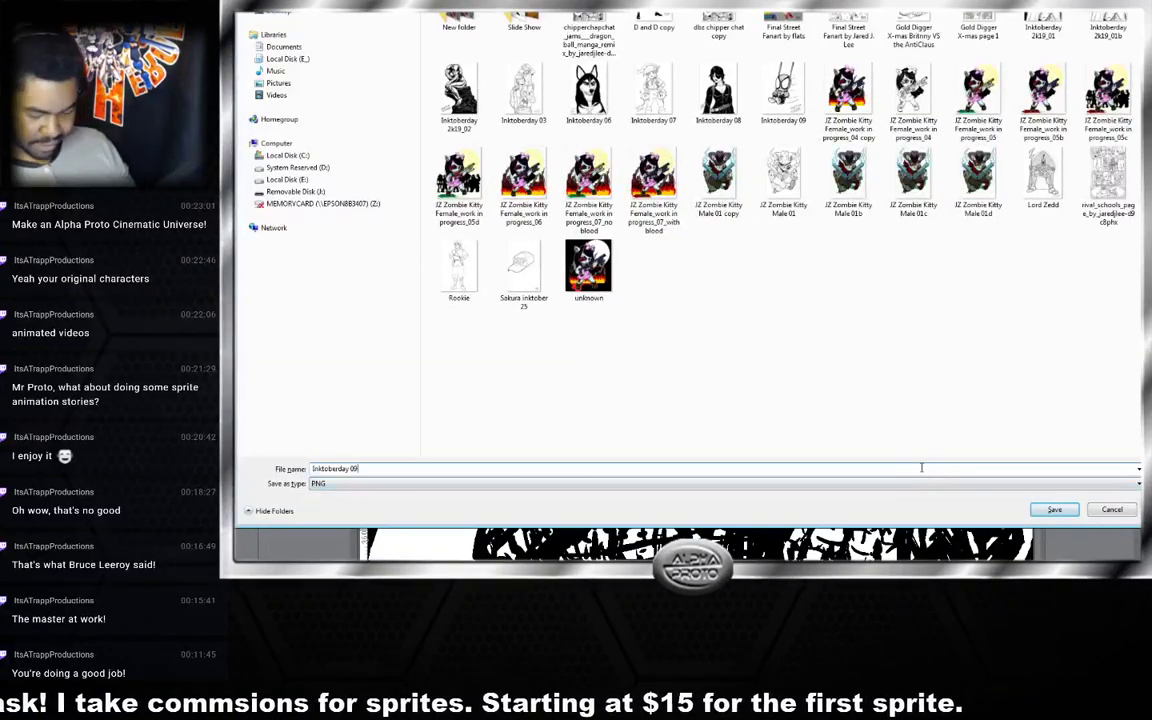
pyautogui.press('BackSpace')
pyautogui.press('BackSpace')
pyautogui.write('13')
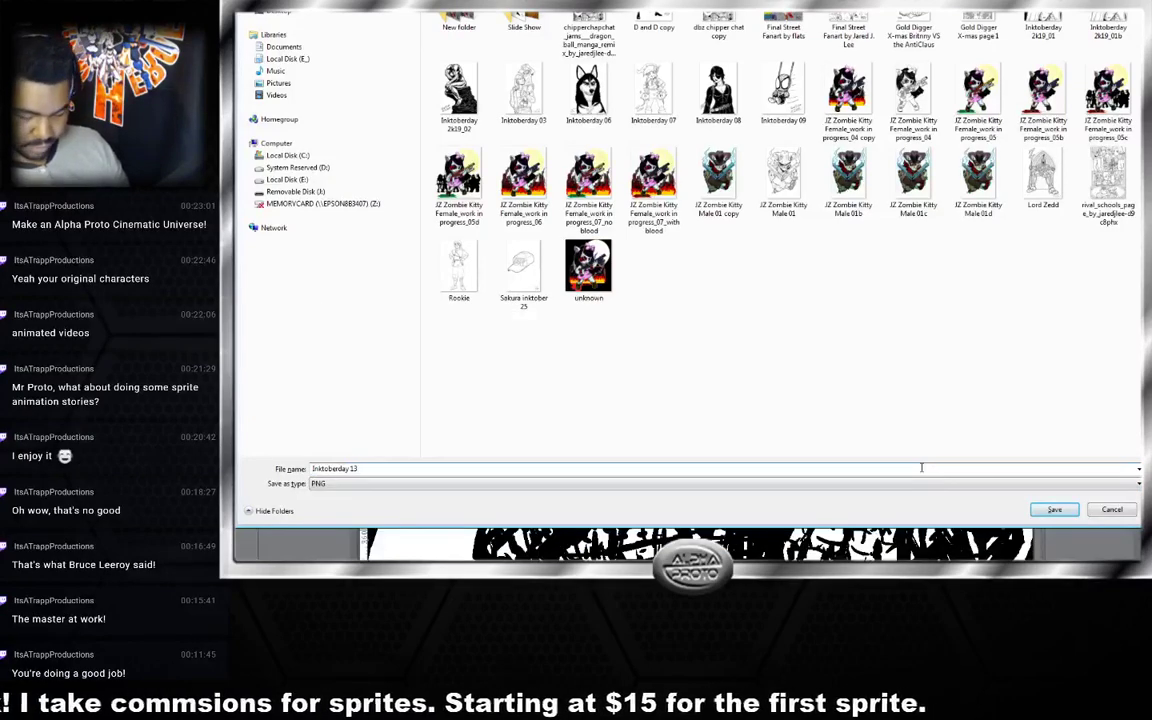
pyautogui.press('Return')
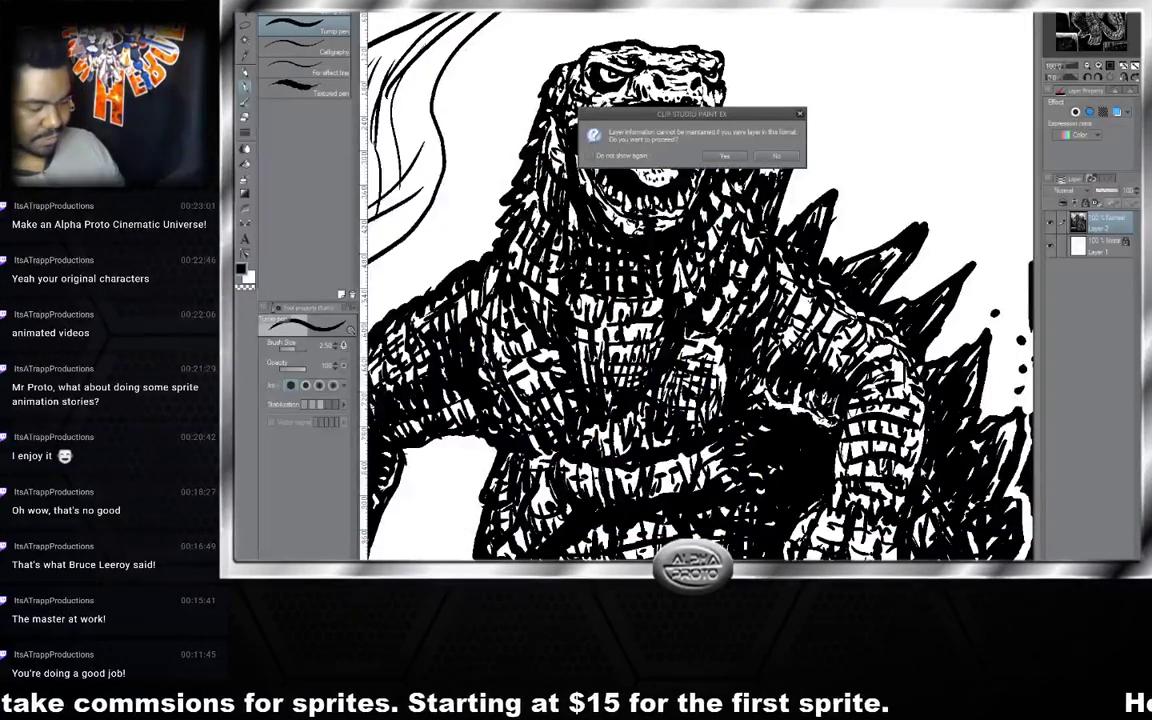
pyautogui.click(724, 157)
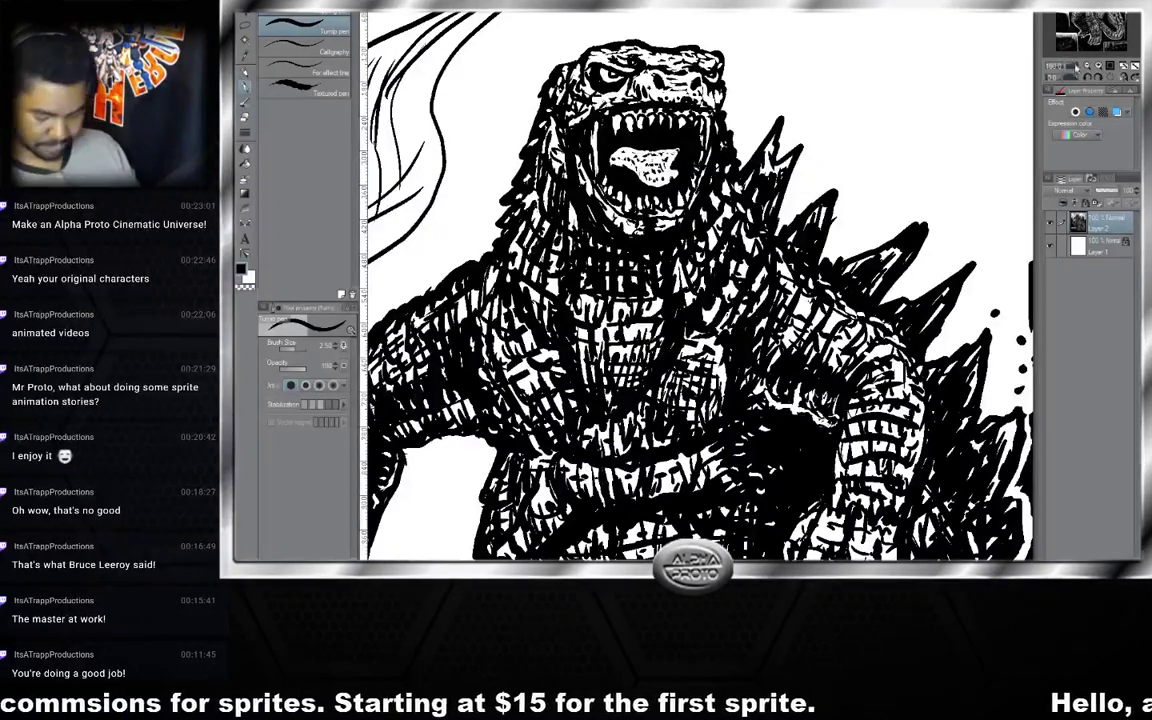